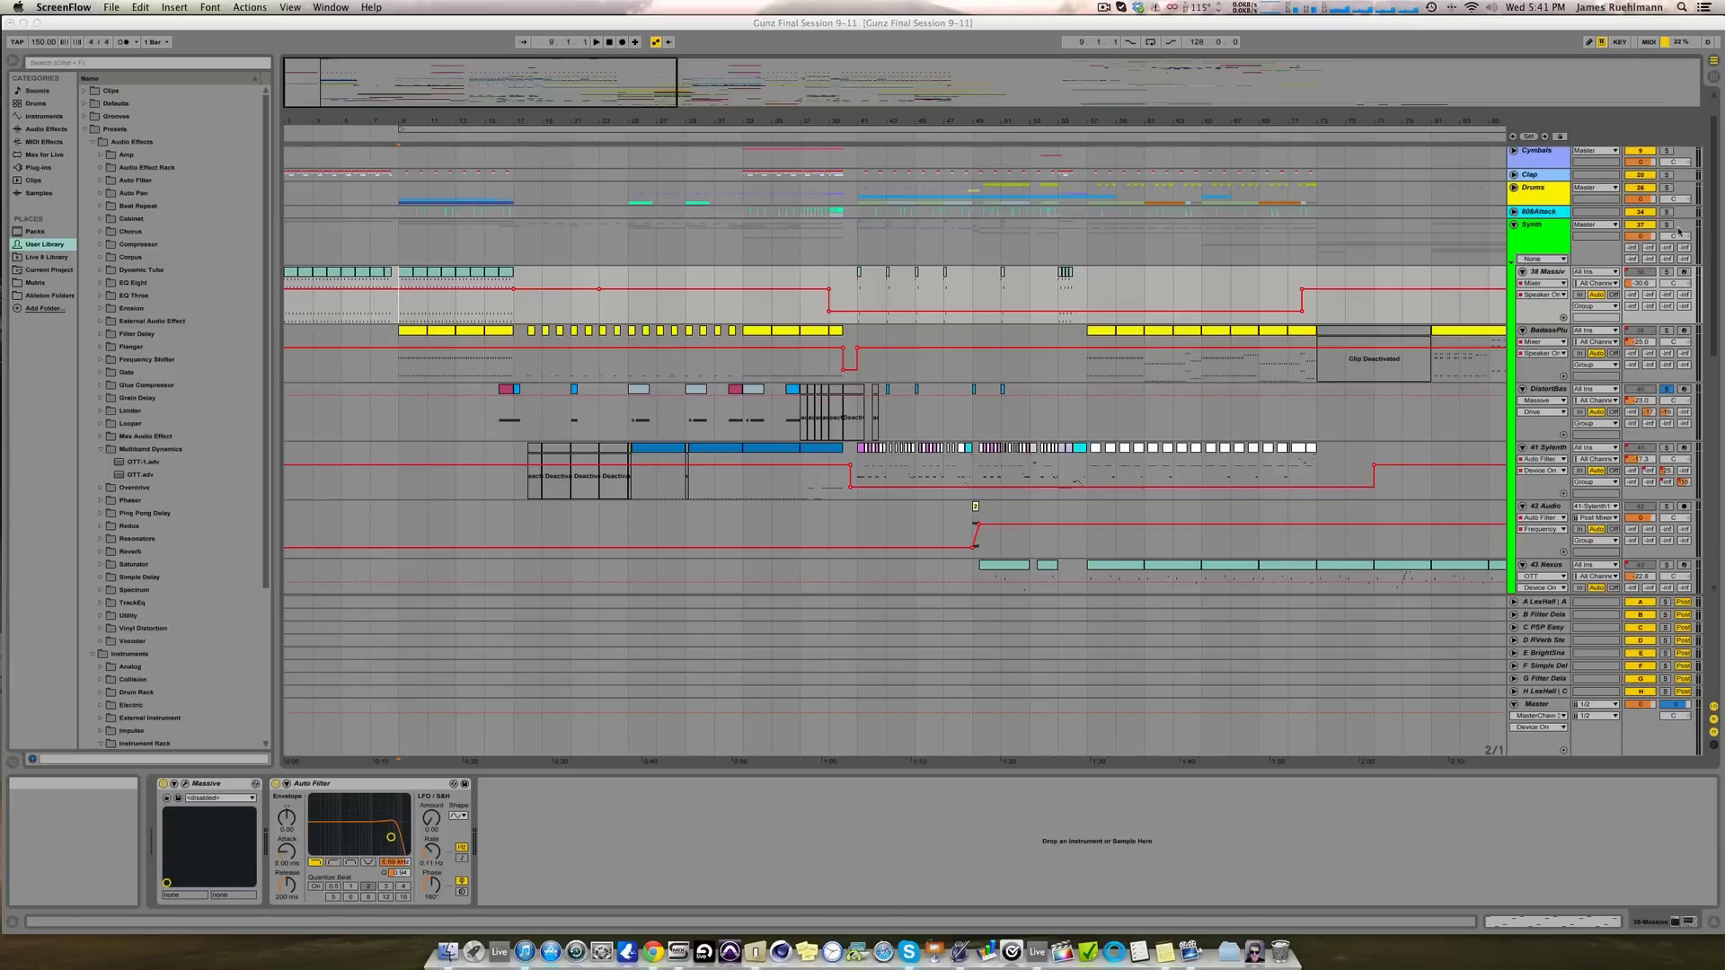
Step: Solo the Synth group and play the arrangement from bar 57 to hear its layered synth parts
click(1666, 225)
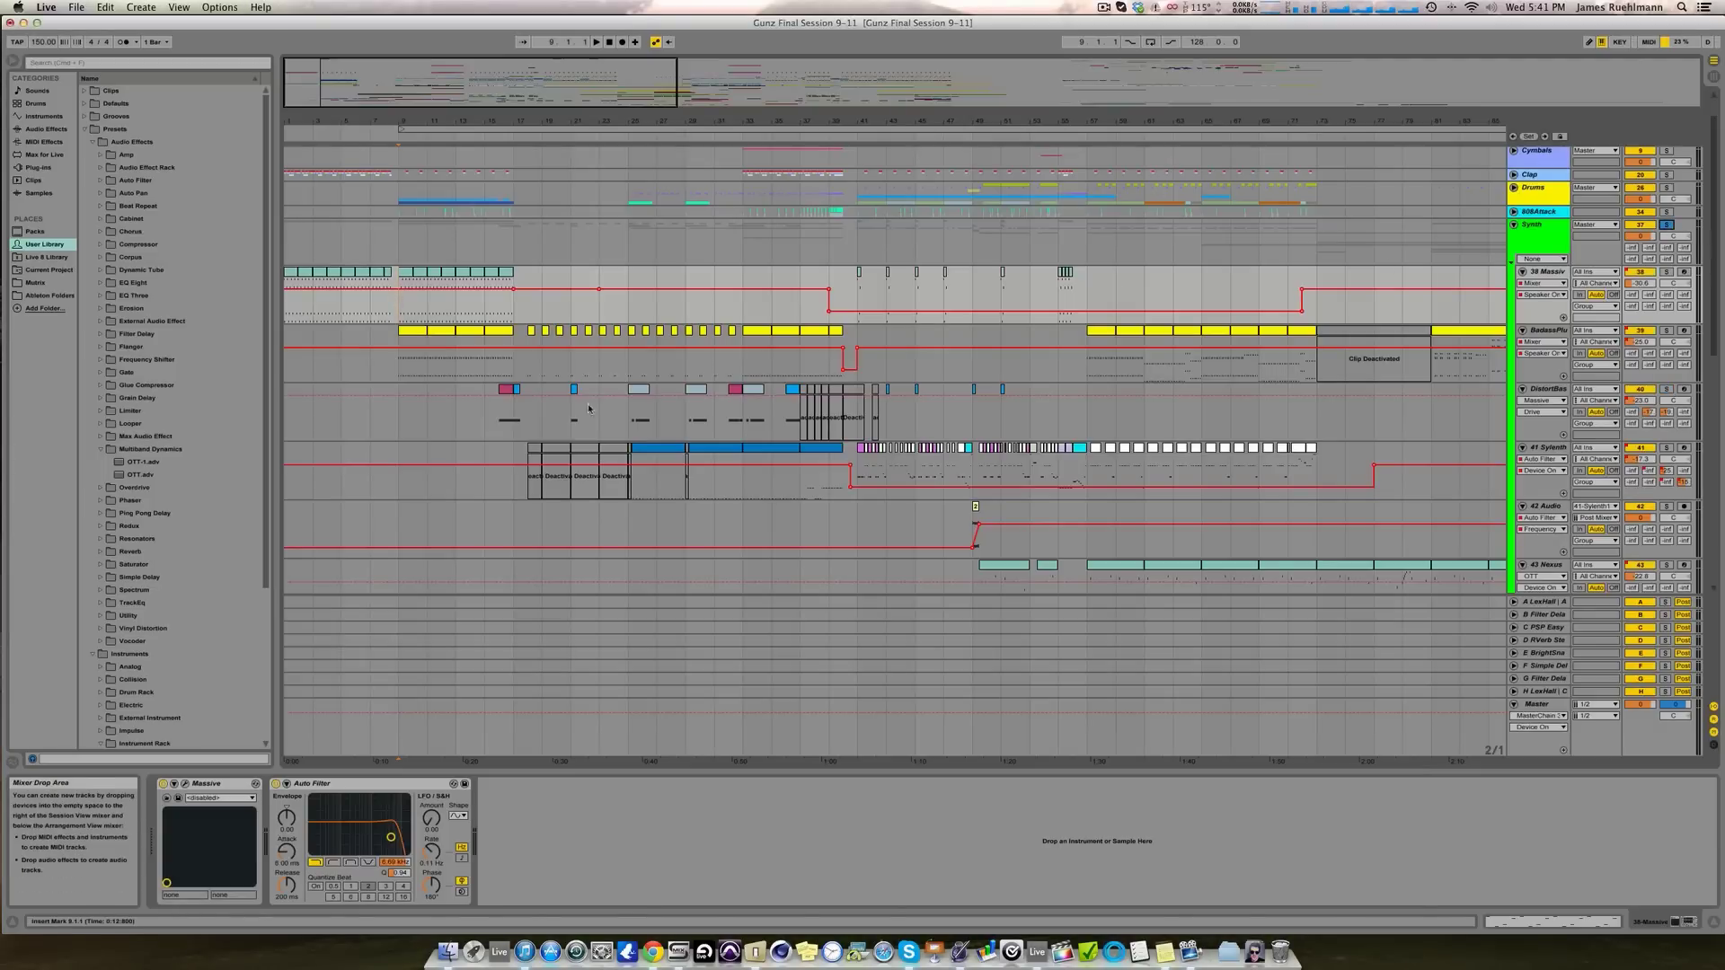
click(743, 309)
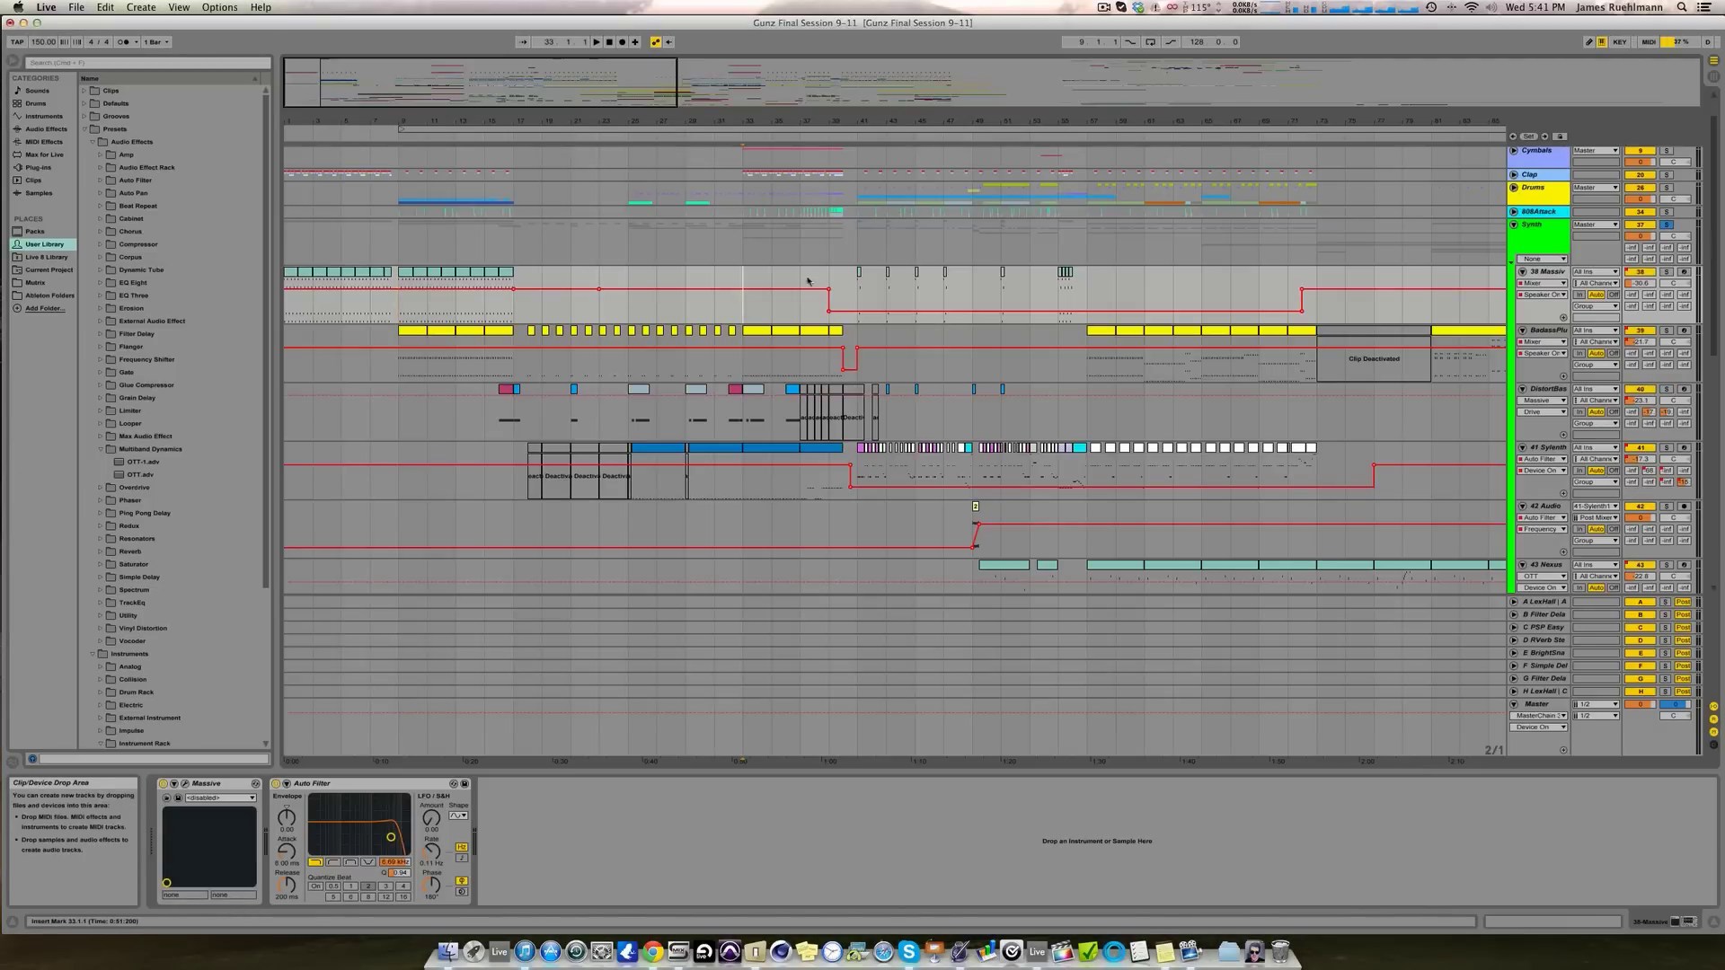
click(1089, 296)
scroll(1051, 292, right, 5)
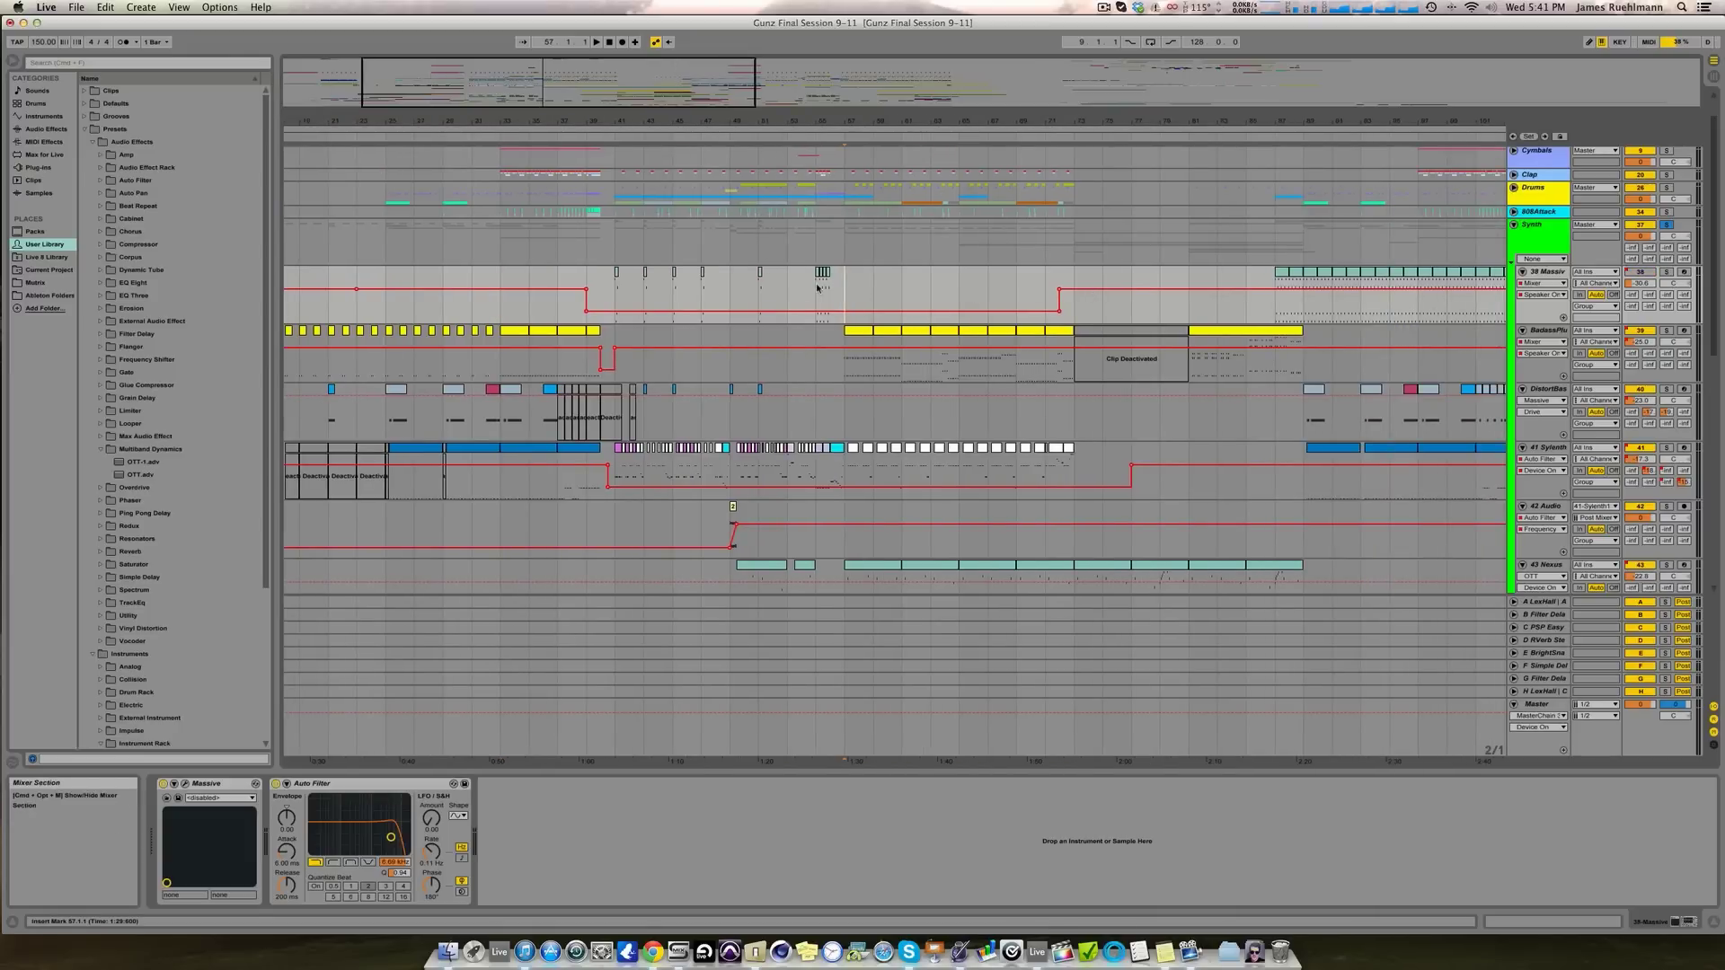
key(space)
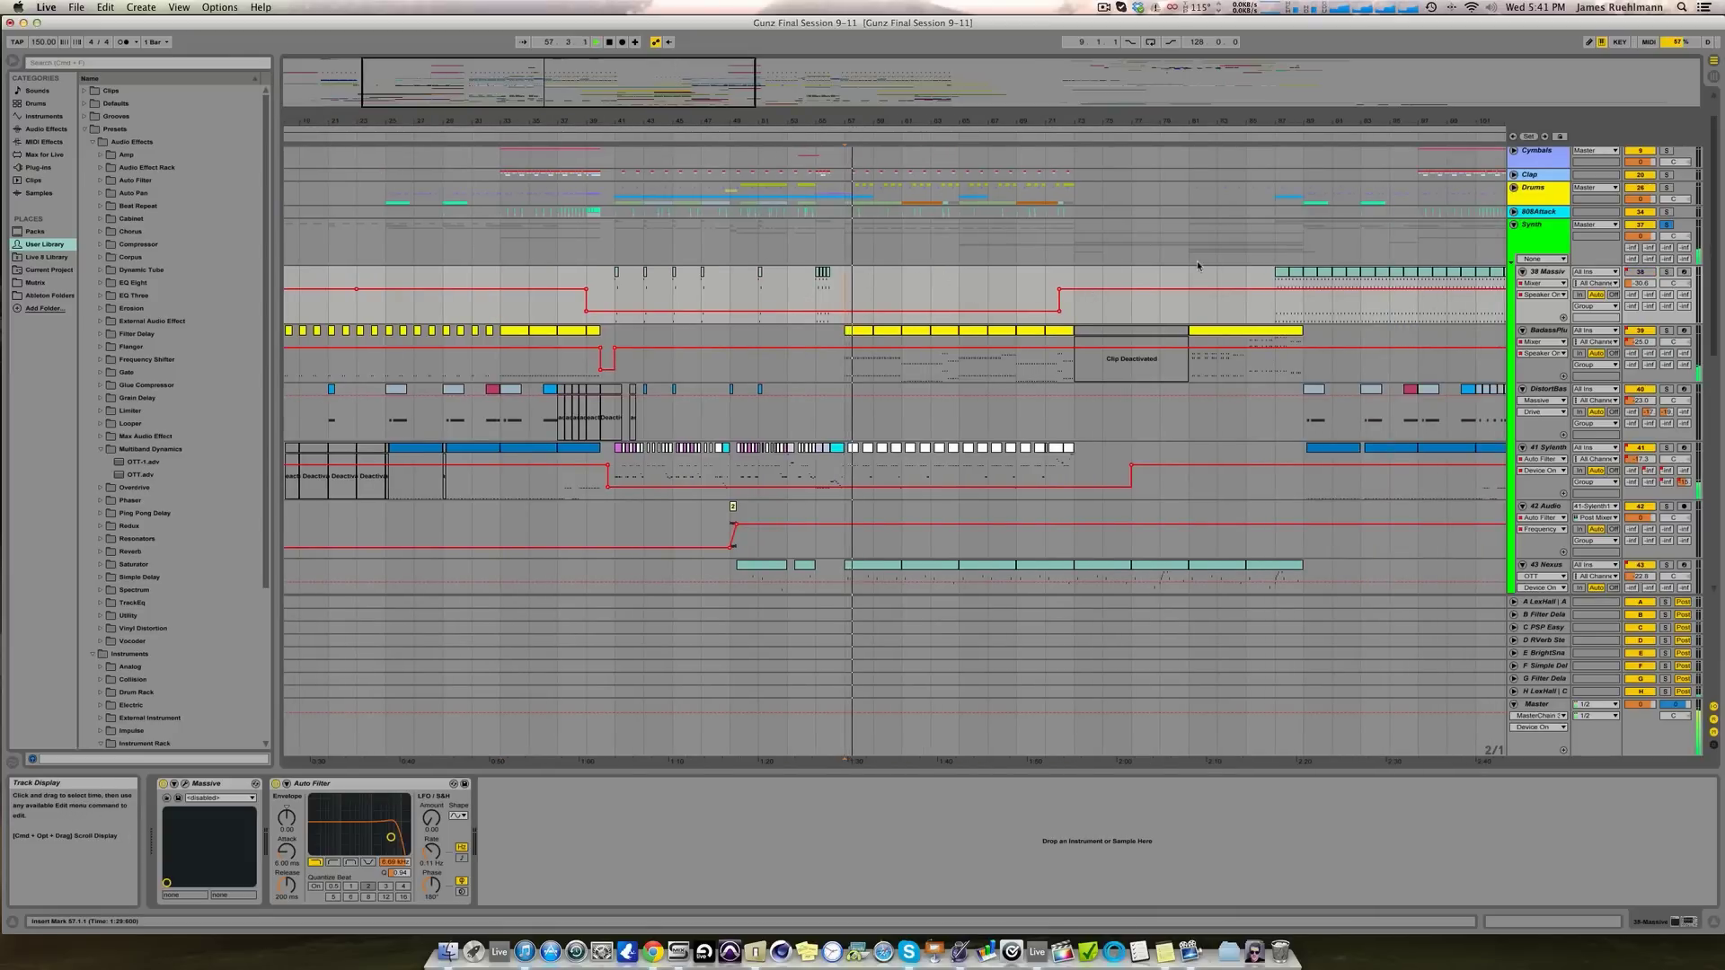
scroll(819, 286, down, 3)
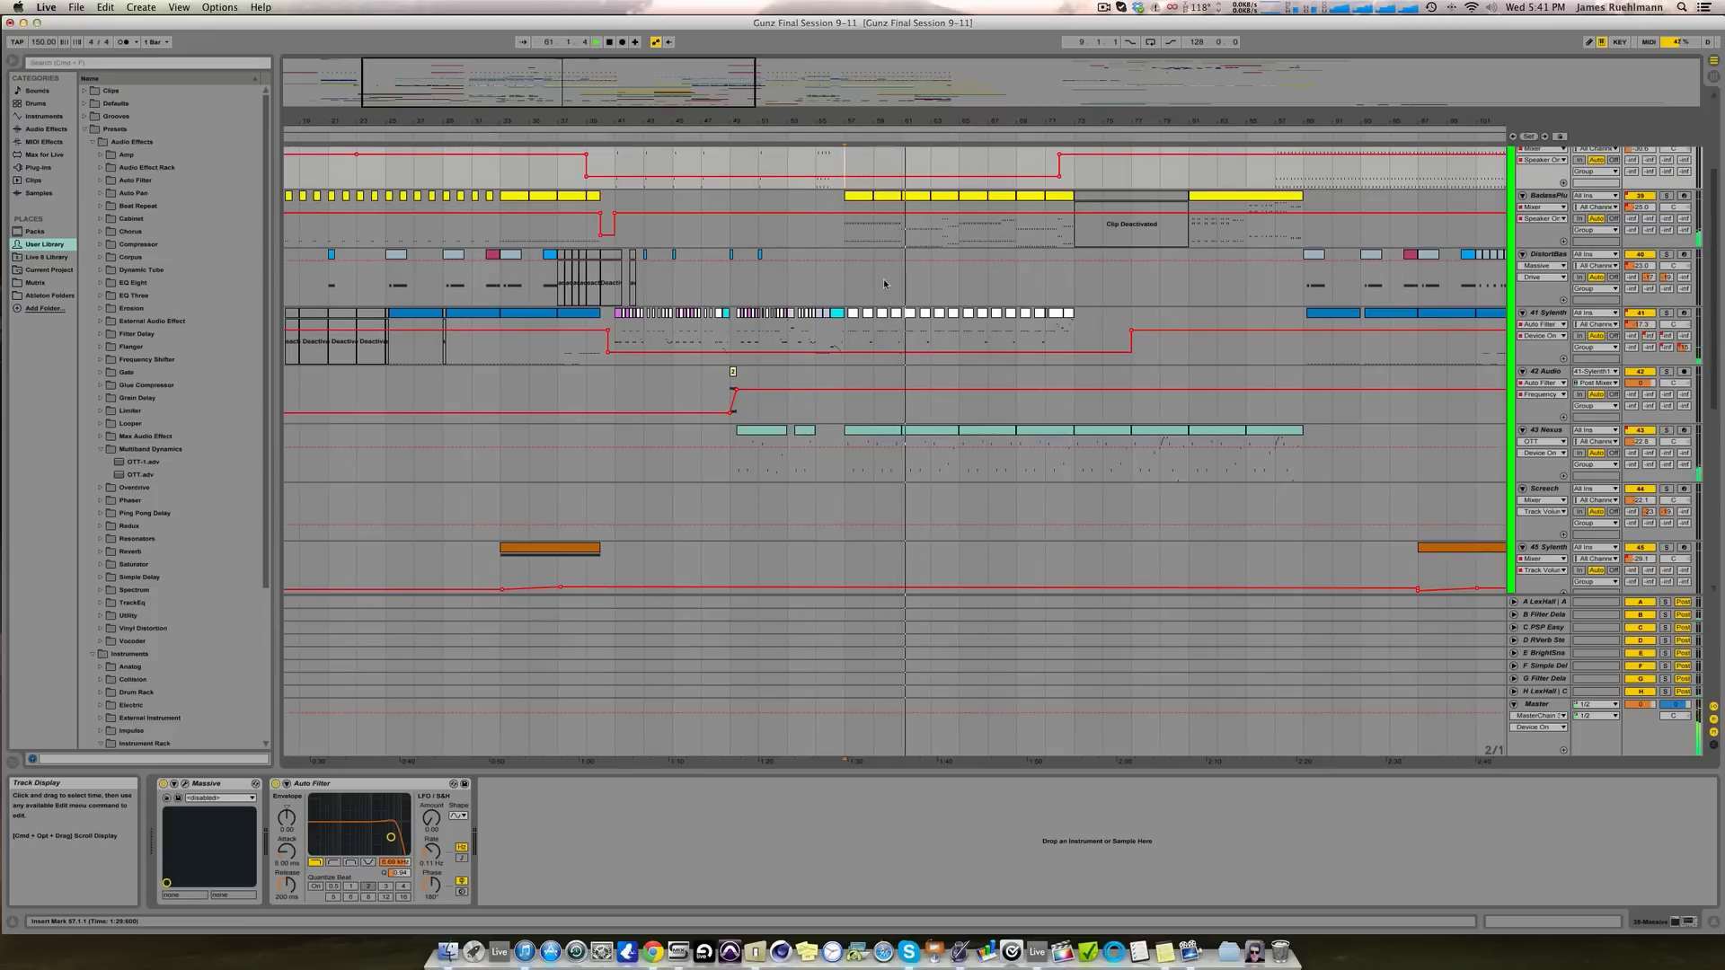
scroll(880, 286, up, 1)
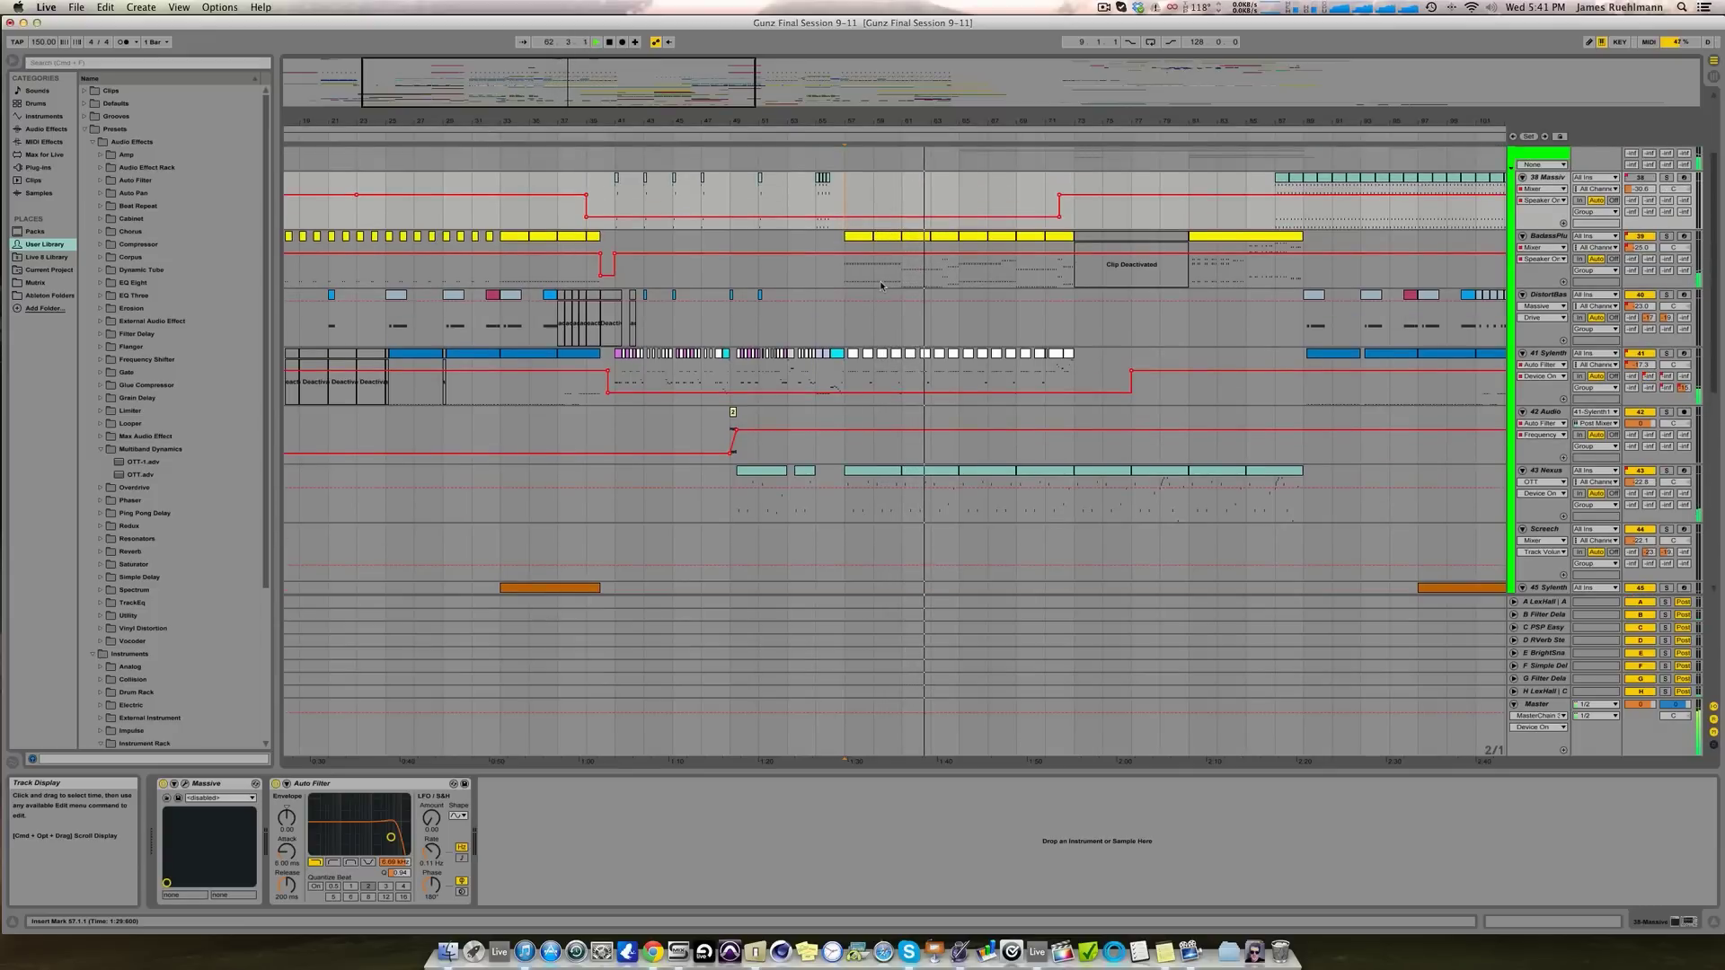
scroll(880, 286, up, 3)
key(space)
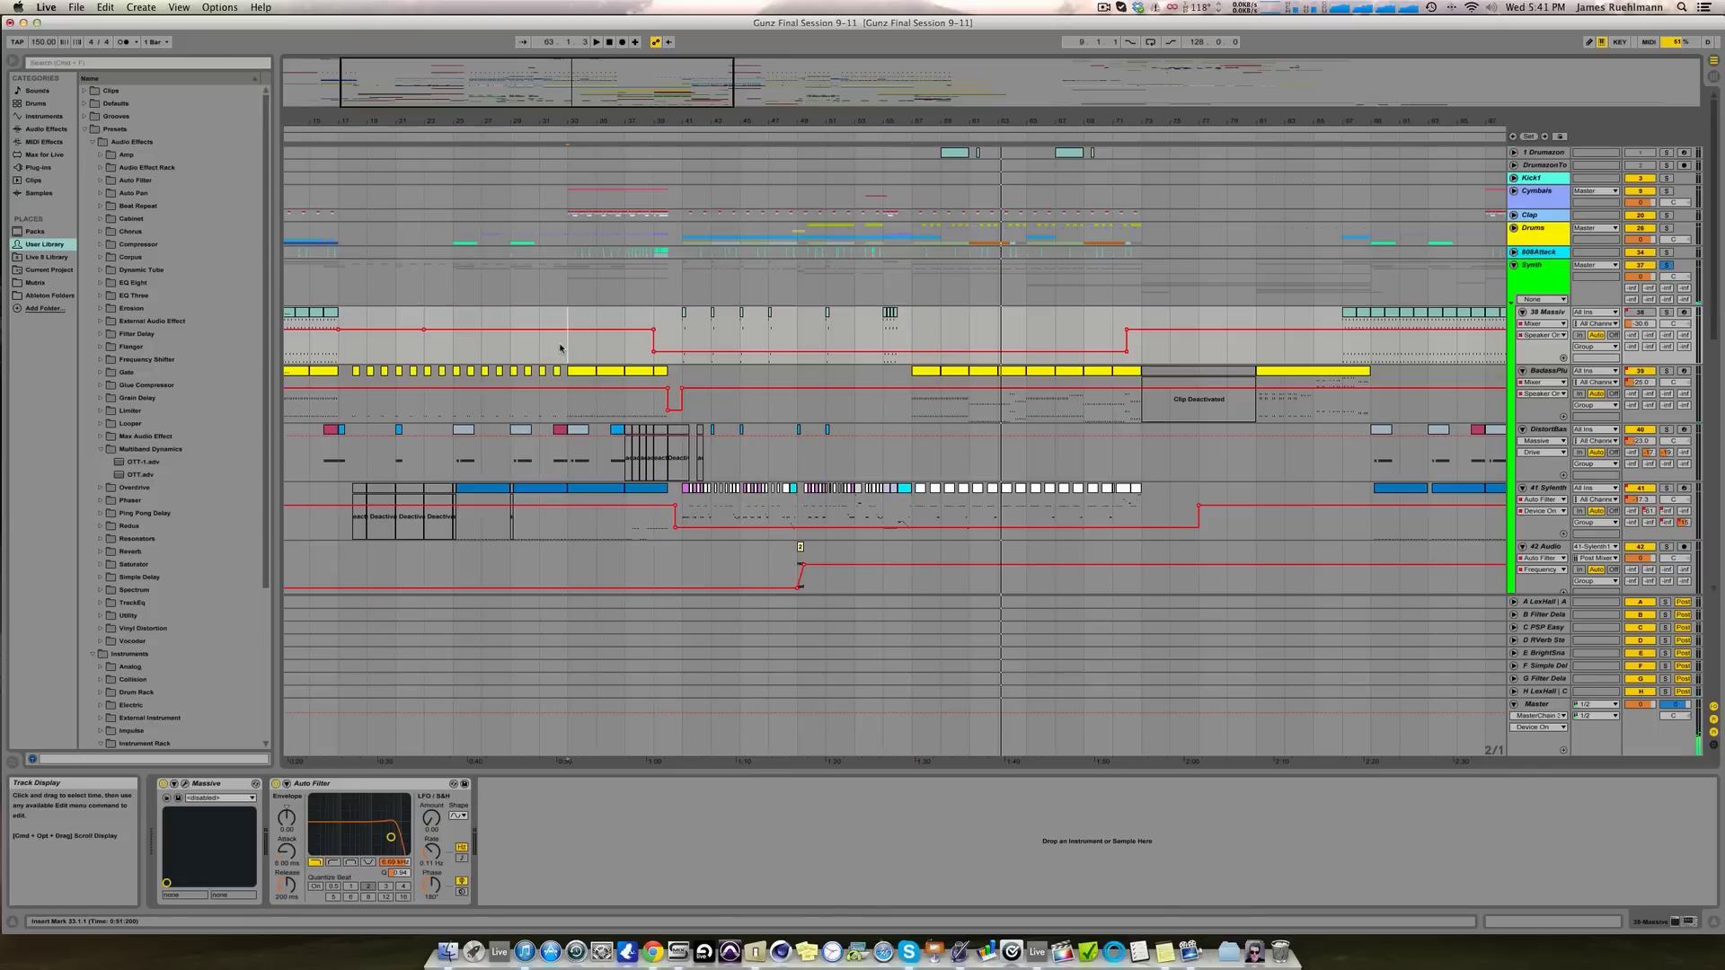
Step: Play the Synth group's build-up section from bar 33 while looking over its tracks
key(space)
scroll(555, 347, down, 4)
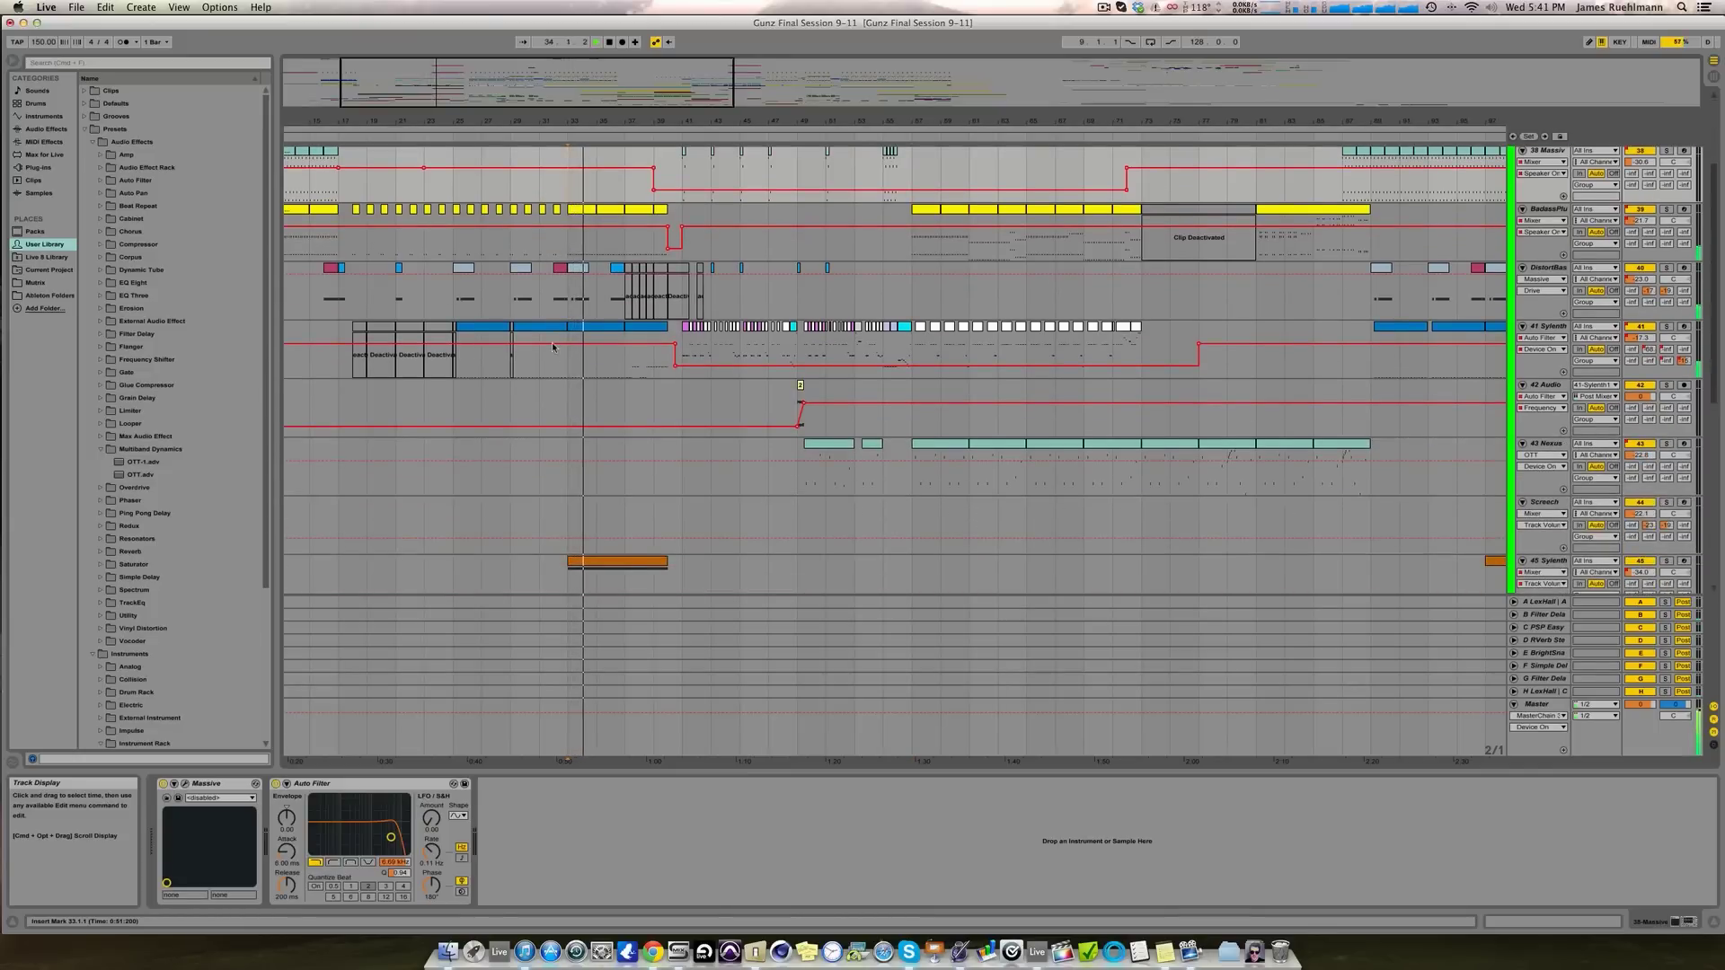
scroll(557, 325, left, 3)
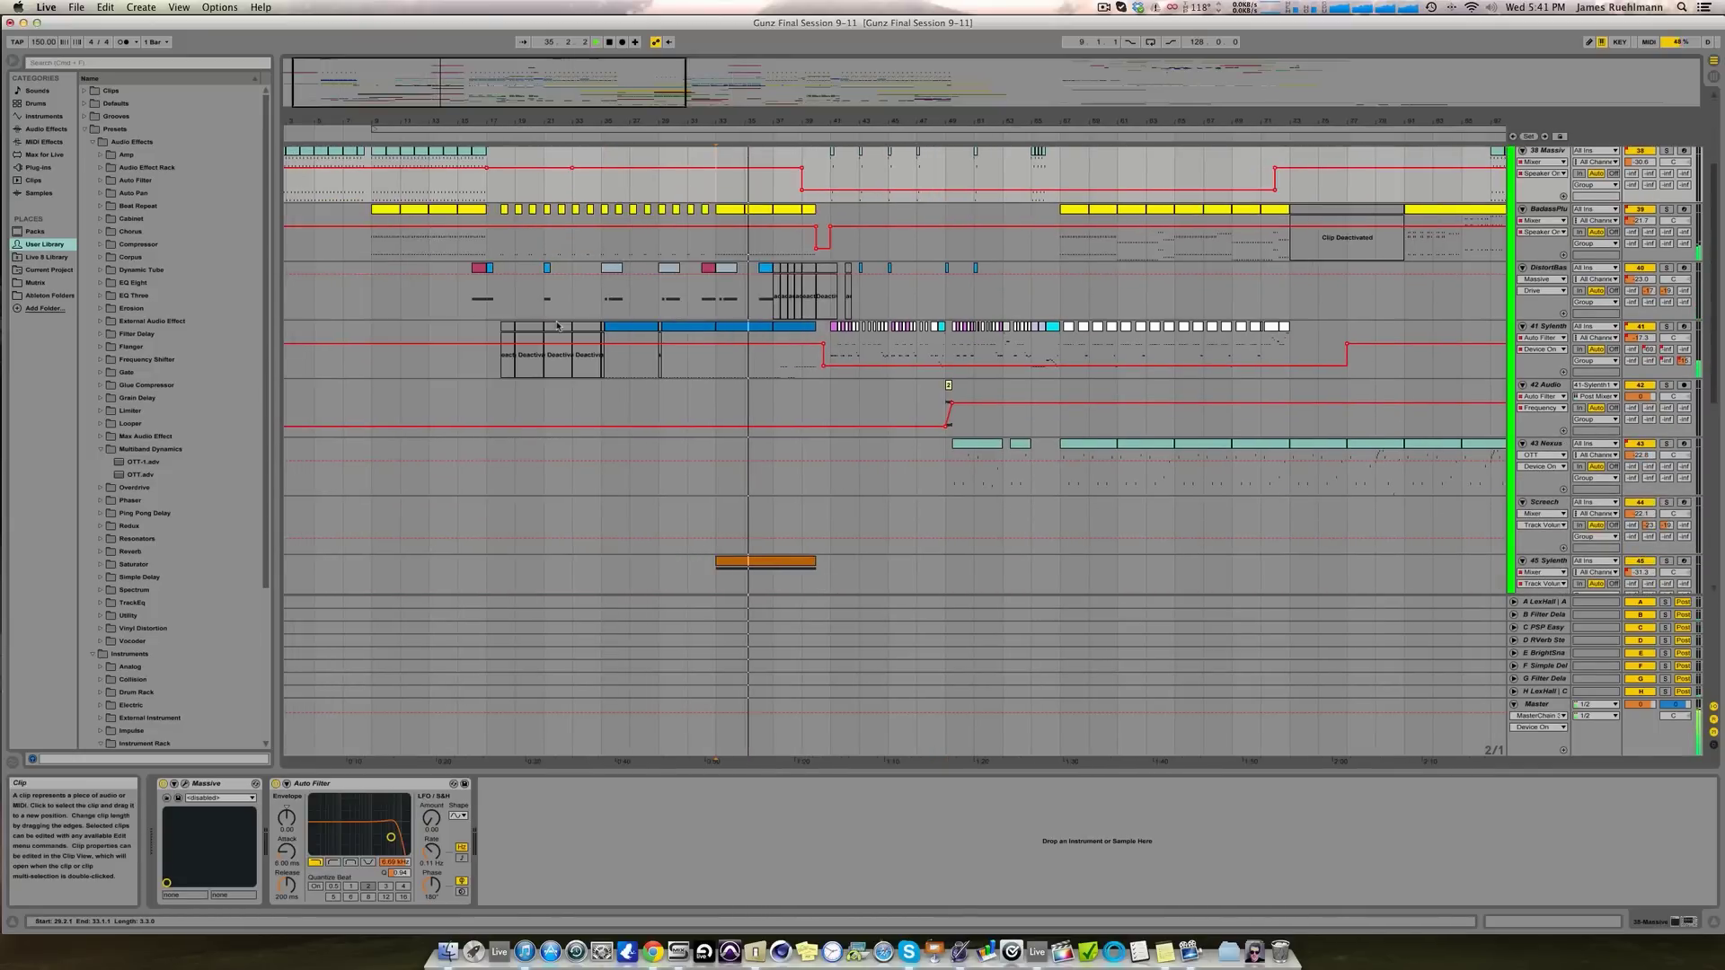
scroll(557, 325, left, 1)
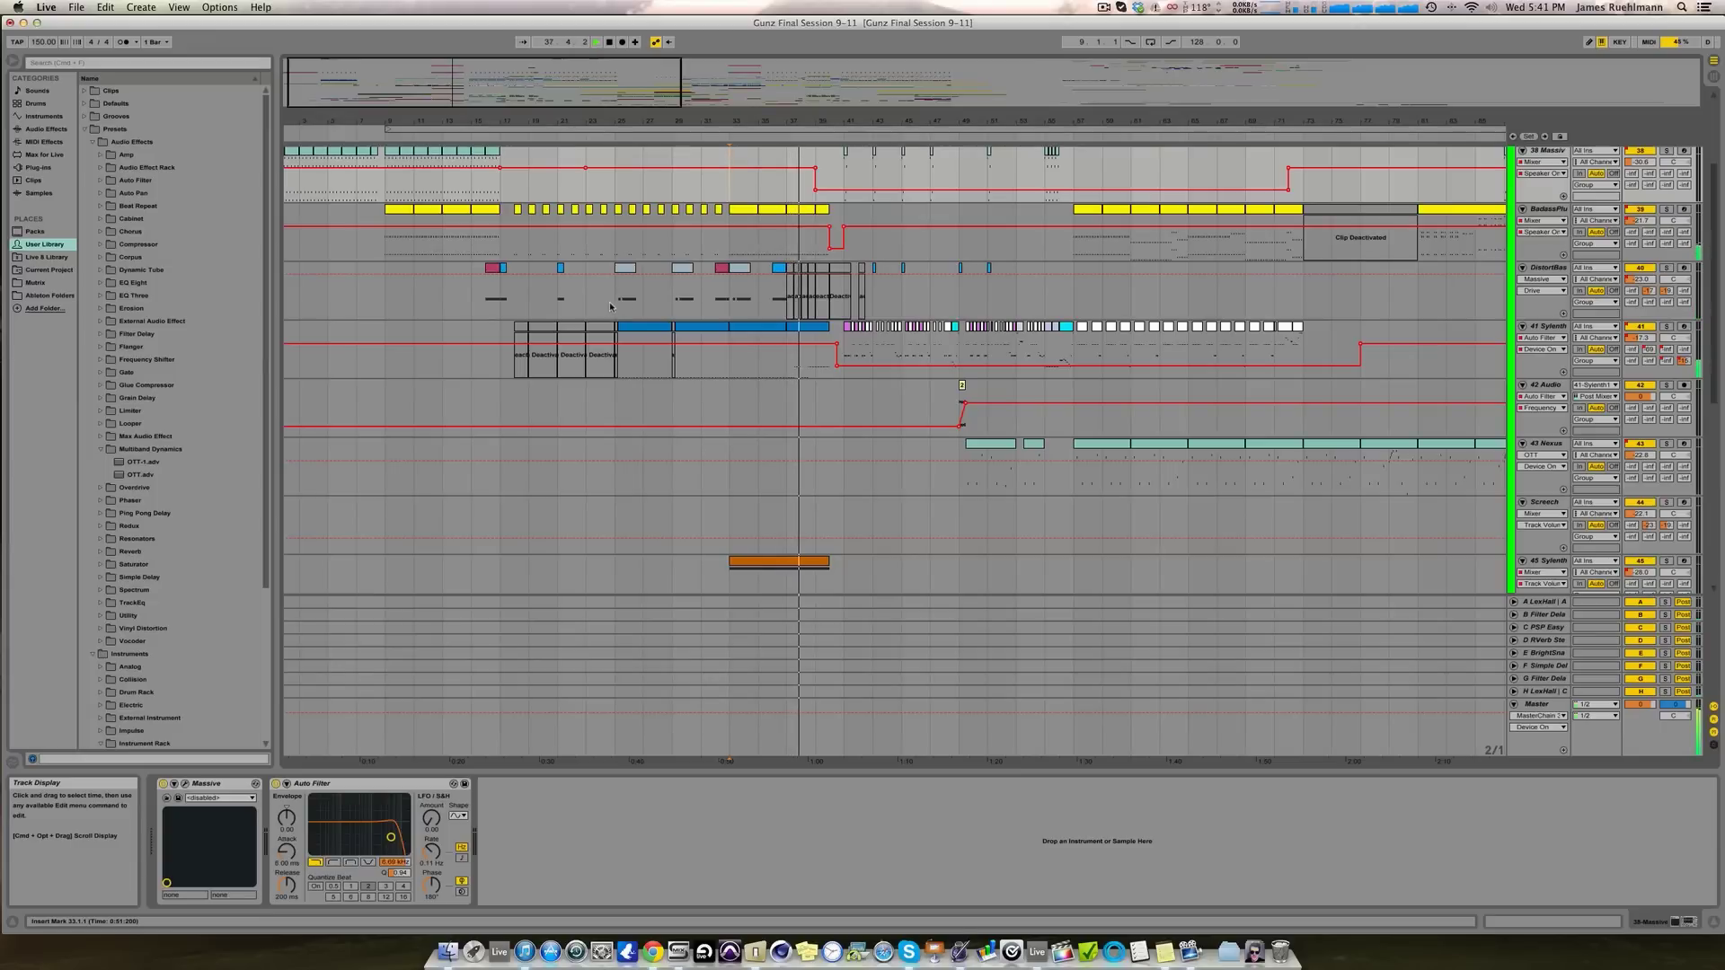
scroll(584, 317, up, 4)
scroll(584, 316, left, 1)
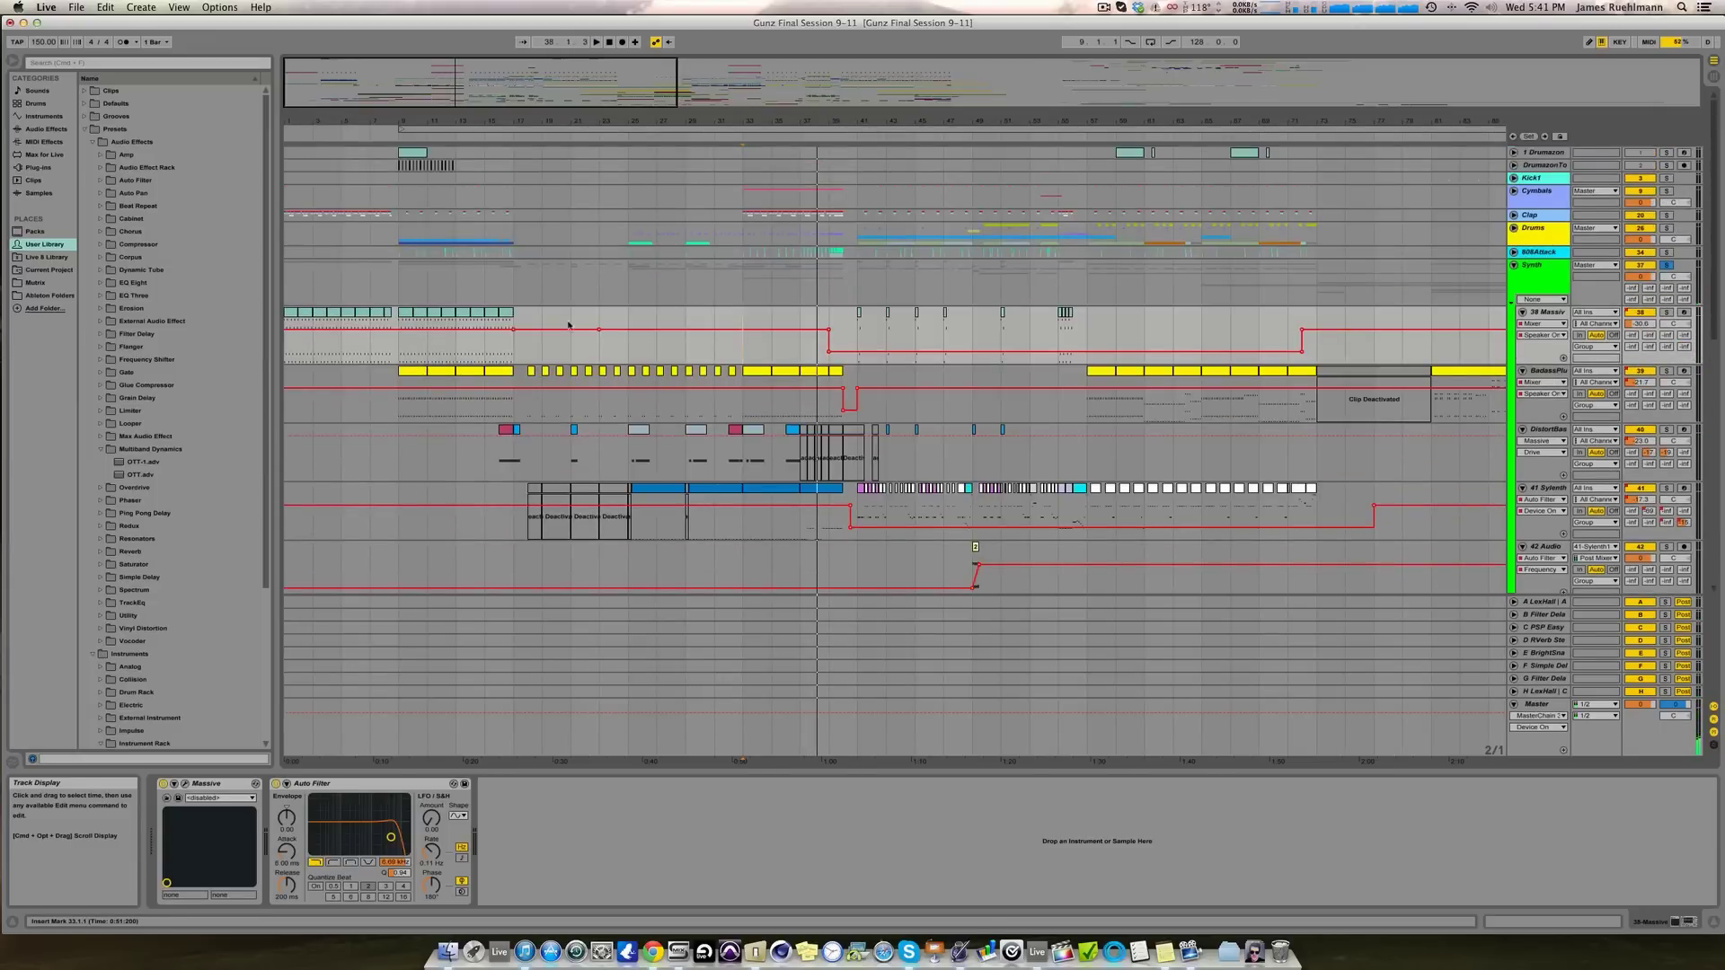
Step: Move the solo from the Synth group to the 38 Massive track and play its opening clips
click(399, 350)
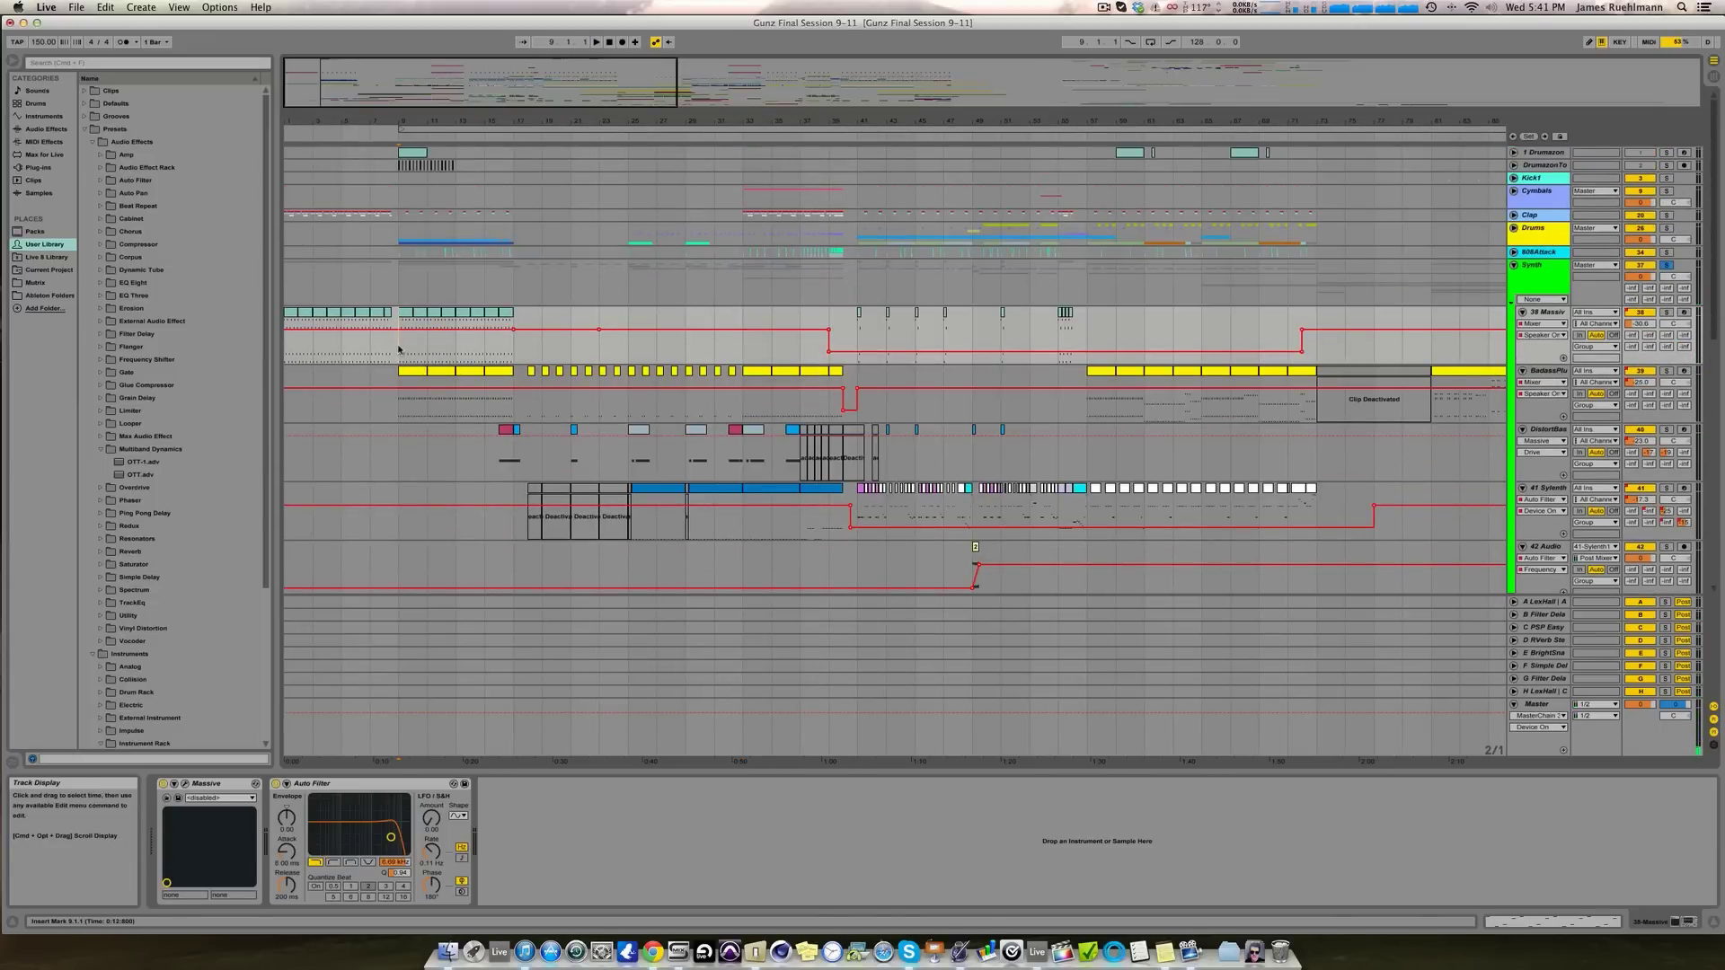
click(295, 317)
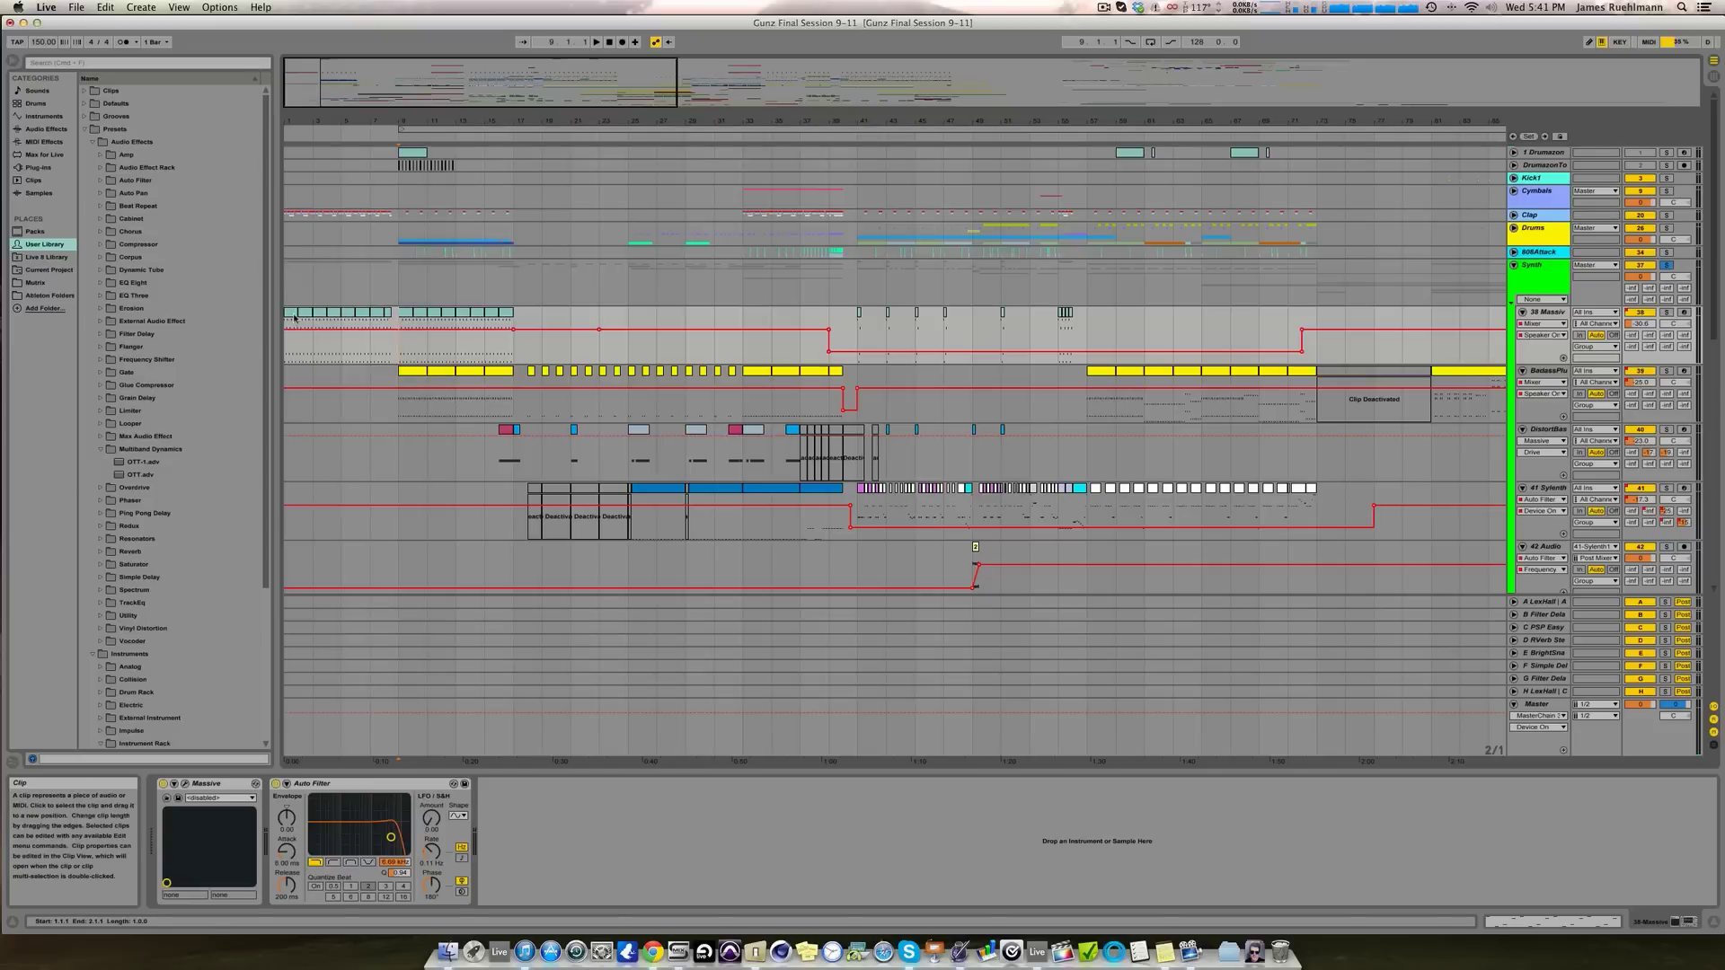
click(295, 317)
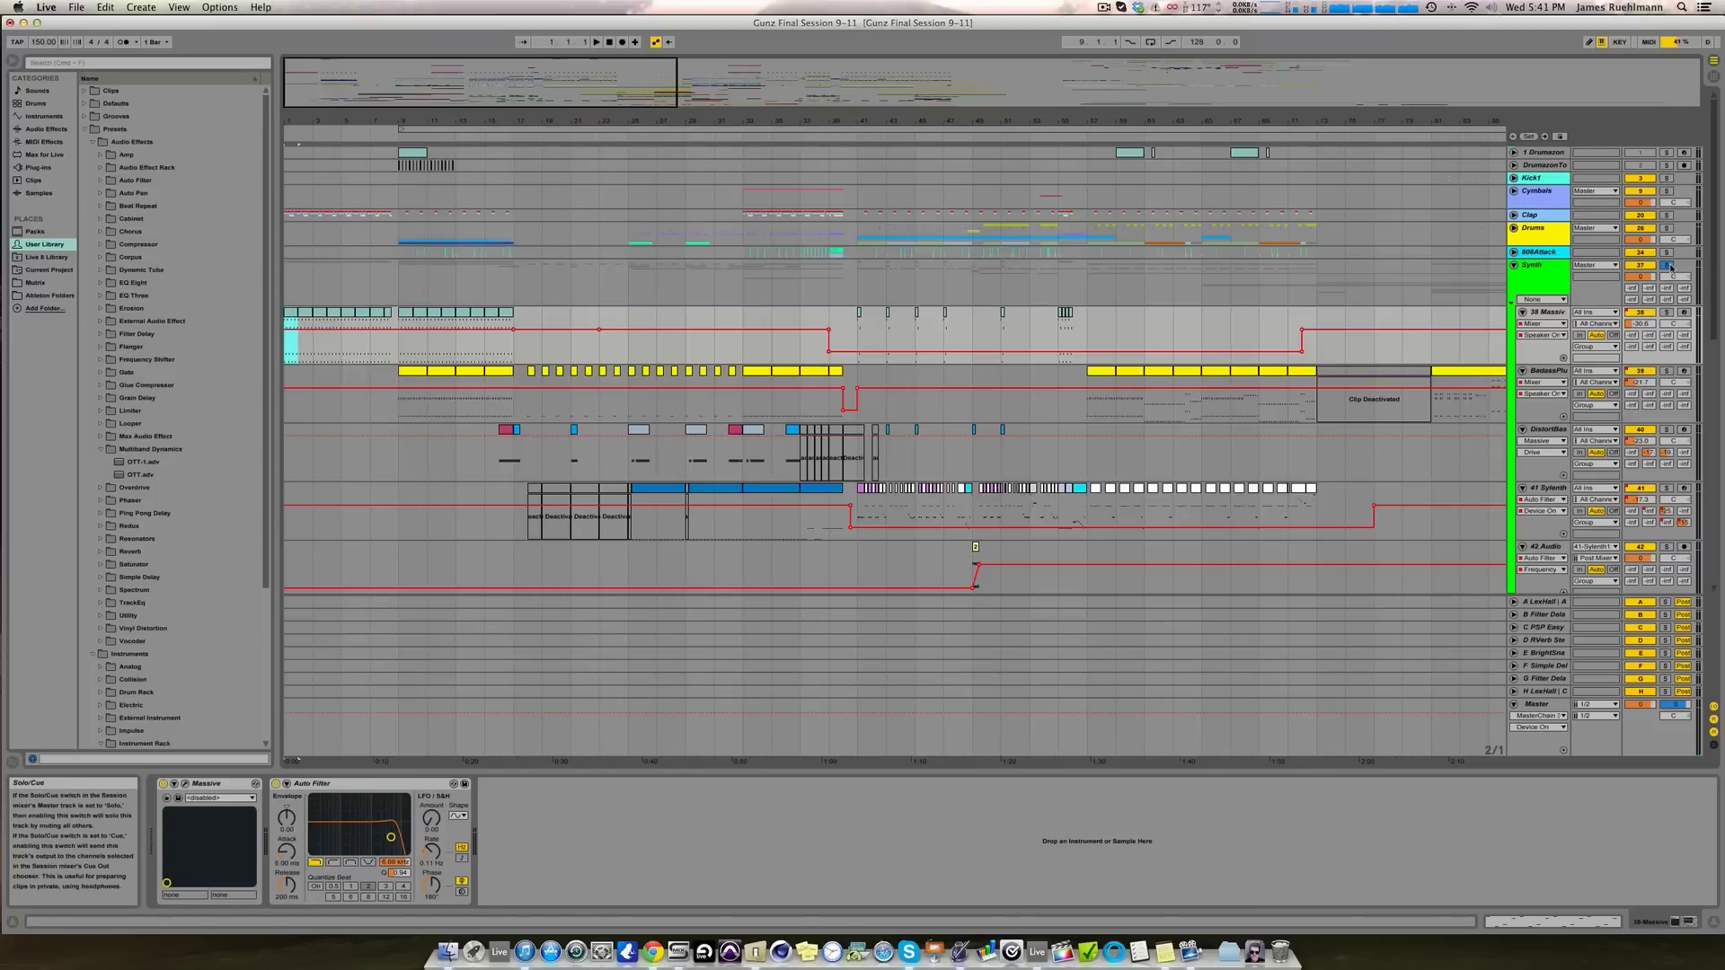
key(space)
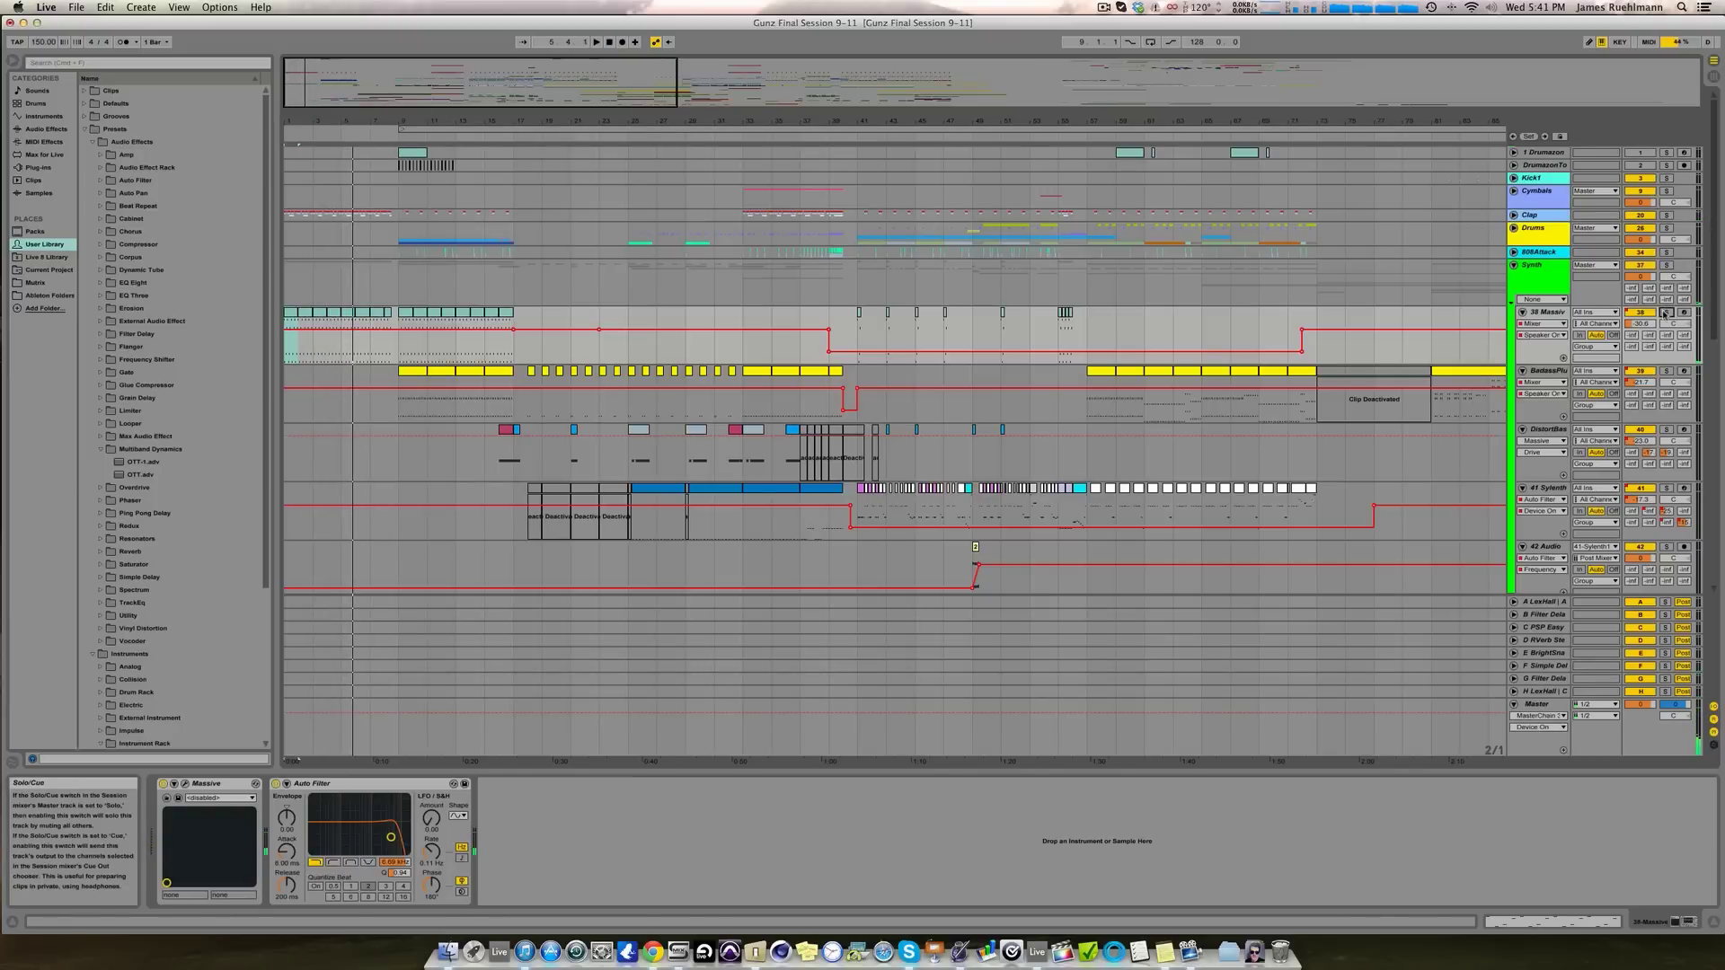
click(1665, 311)
click(398, 356)
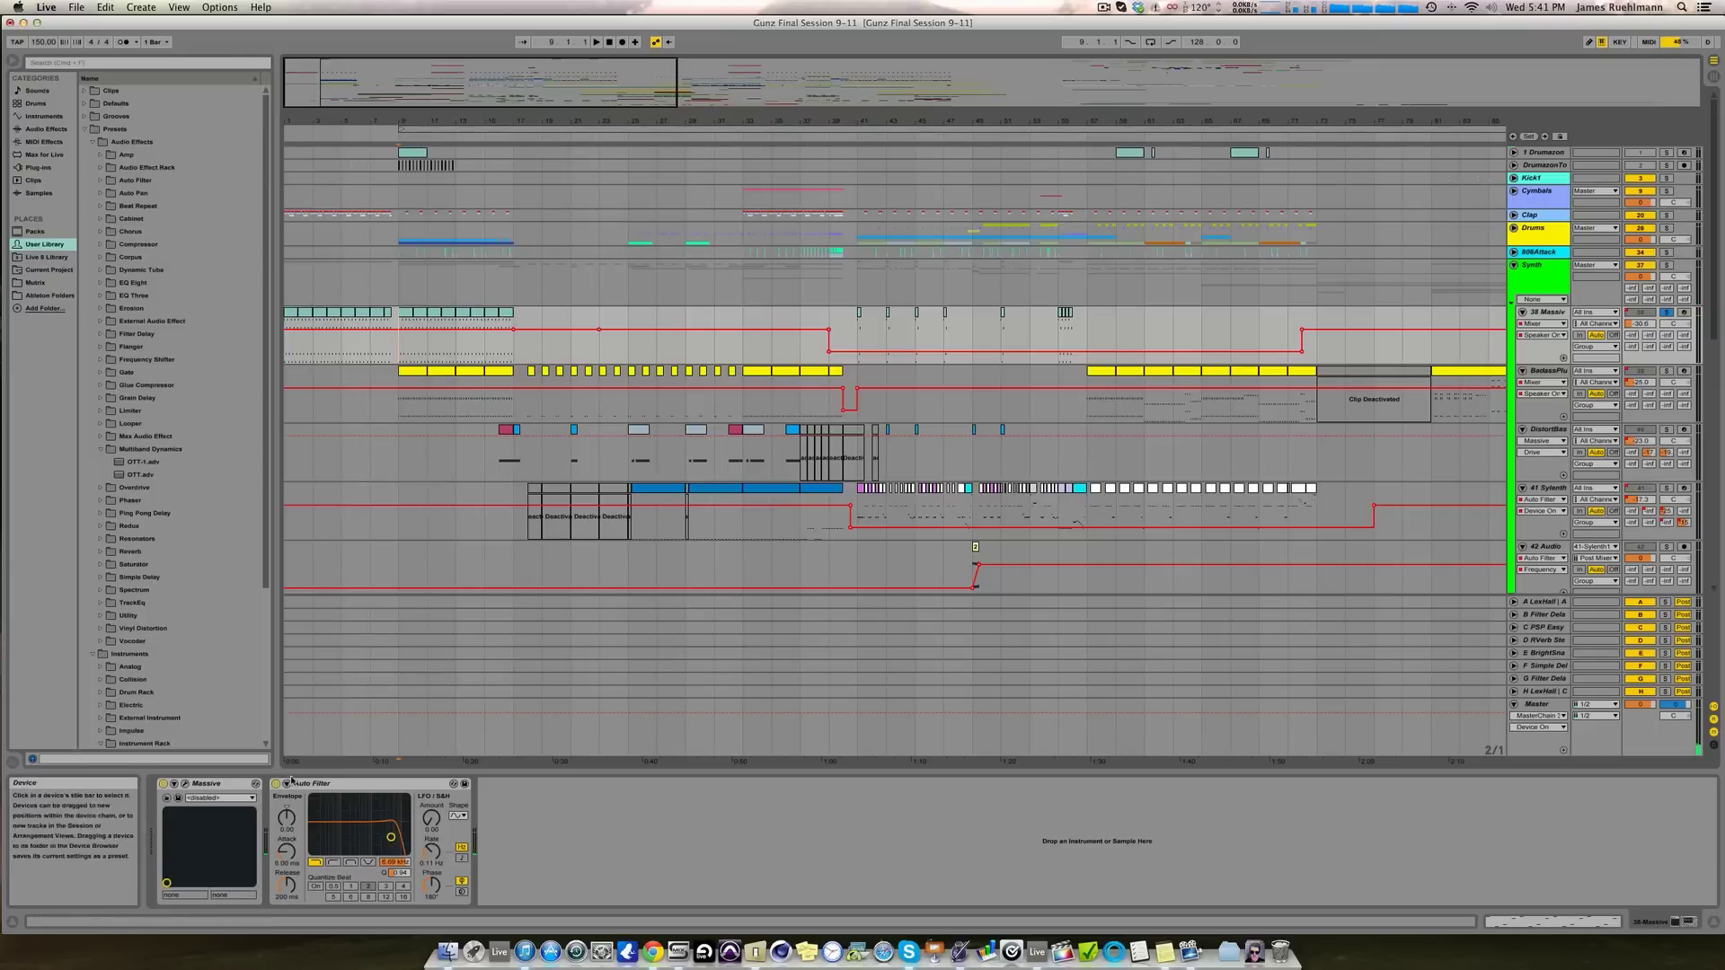
Step: Open the Massive synth's plug-in window, look over its A Square in Space patch, and hide the window
click(185, 784)
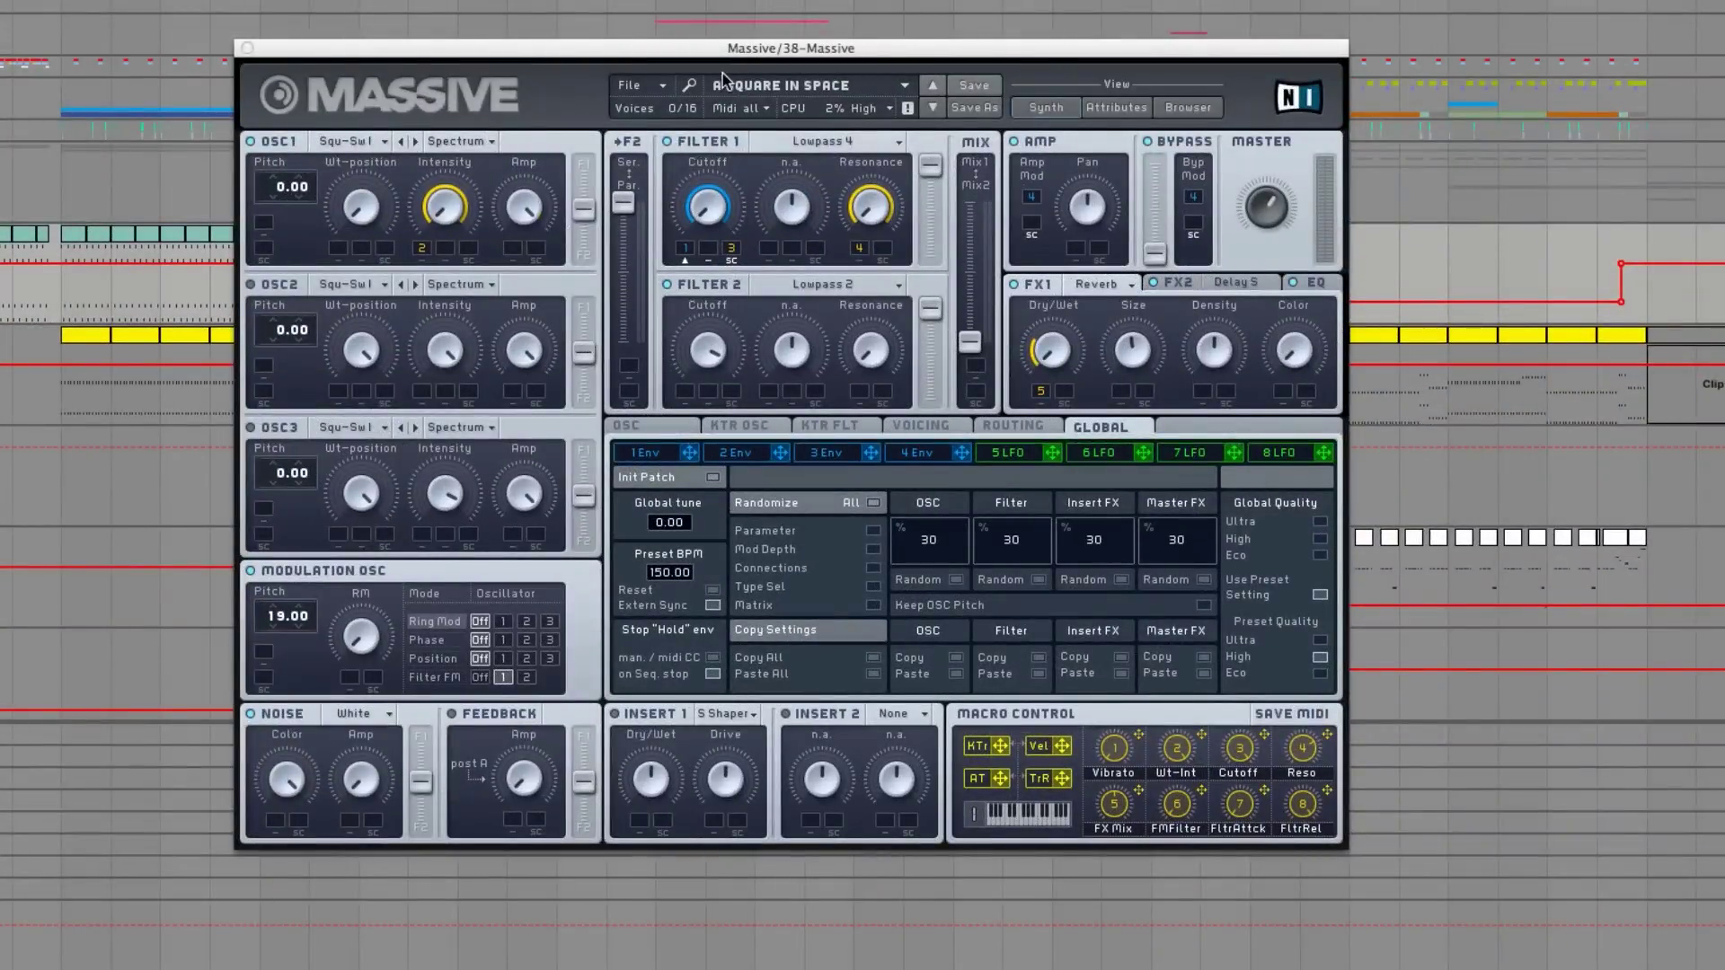
drag(747, 58, 813, 34)
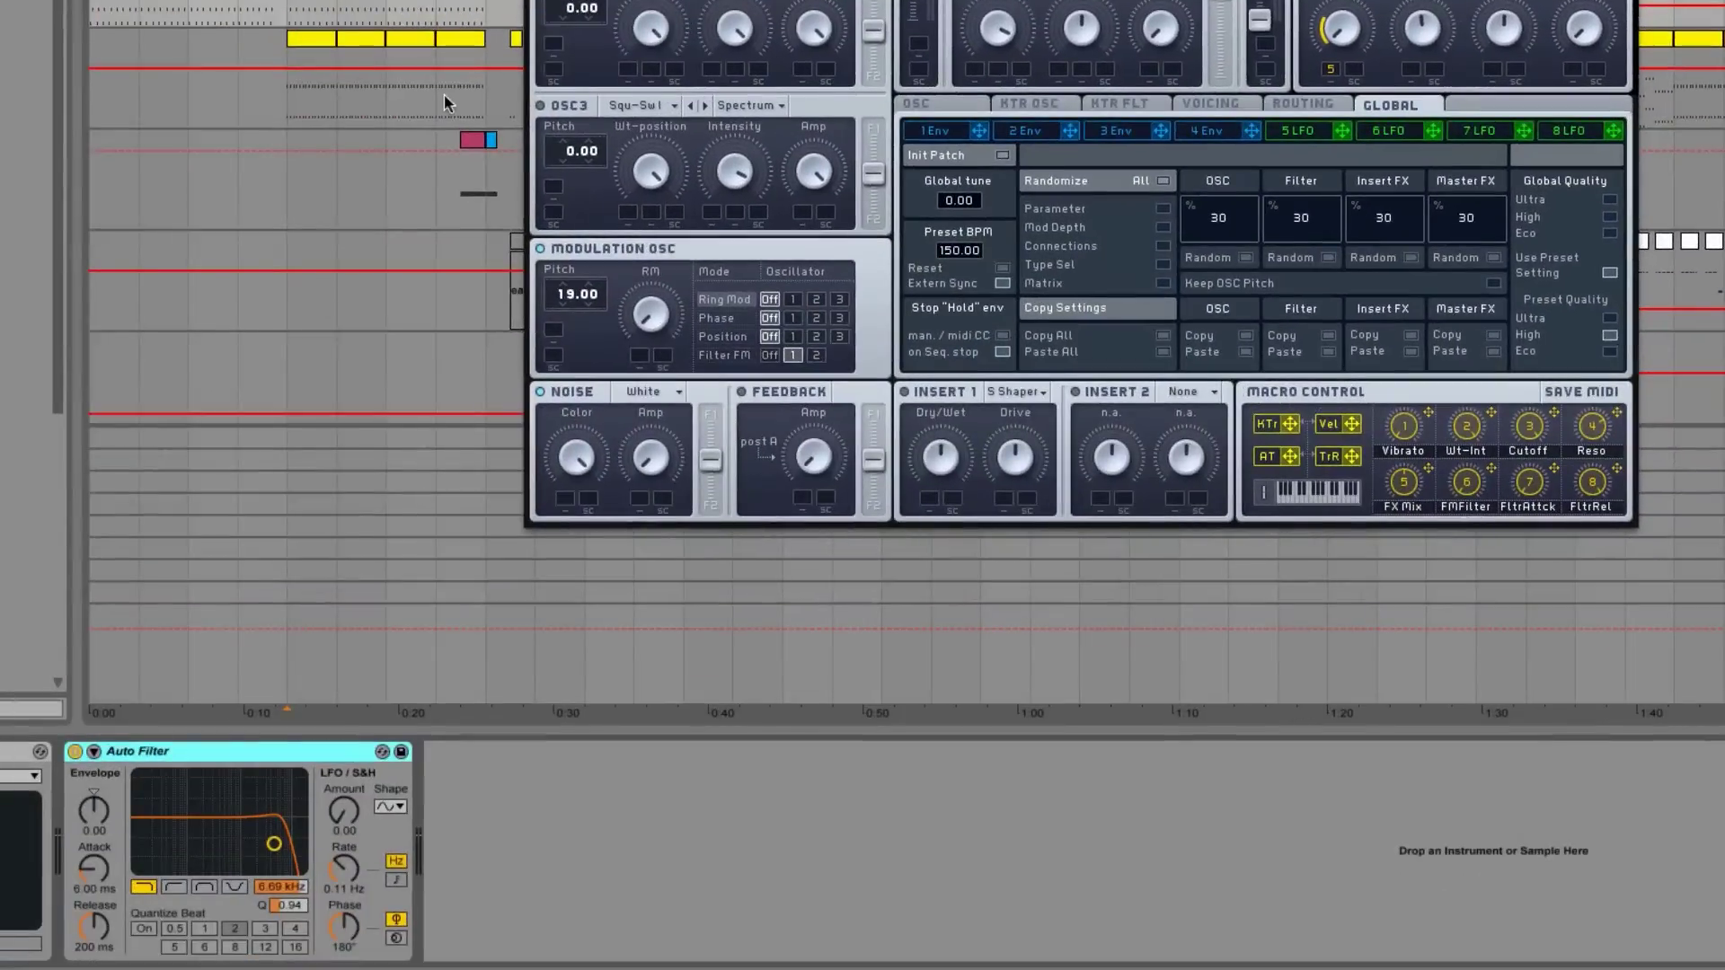
key(ctrl+alt+p)
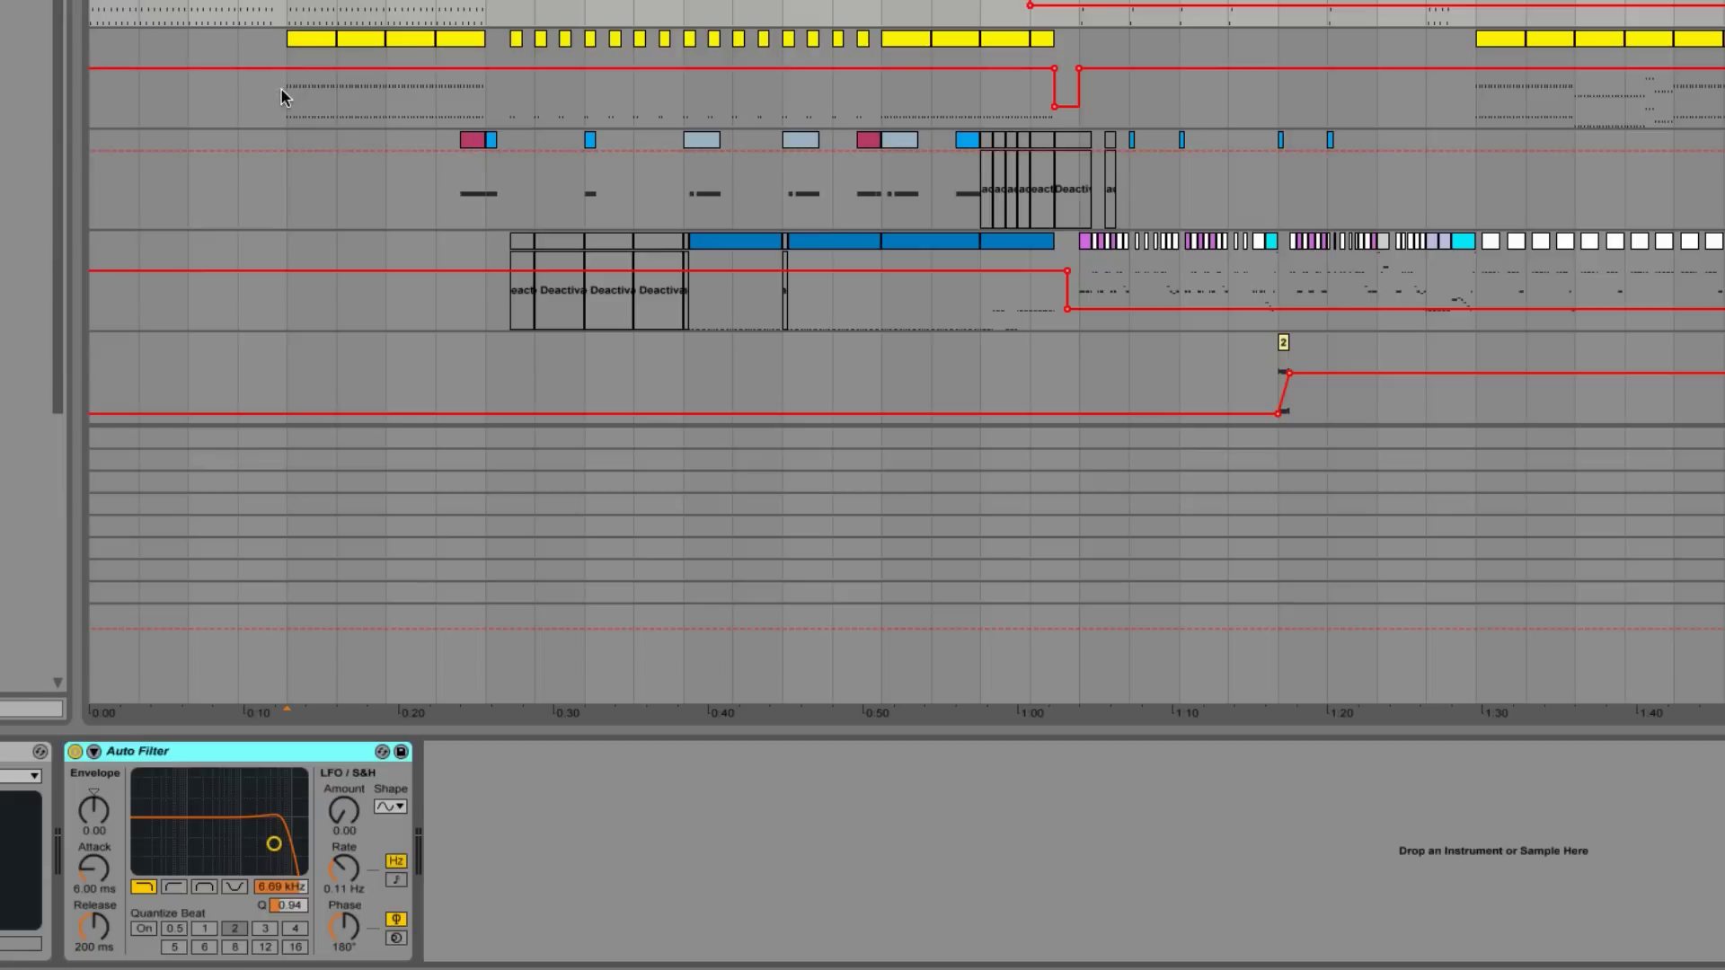
Step: Select the BadassPluck track and play its clips from bars 9, 57 and 61
click(280, 88)
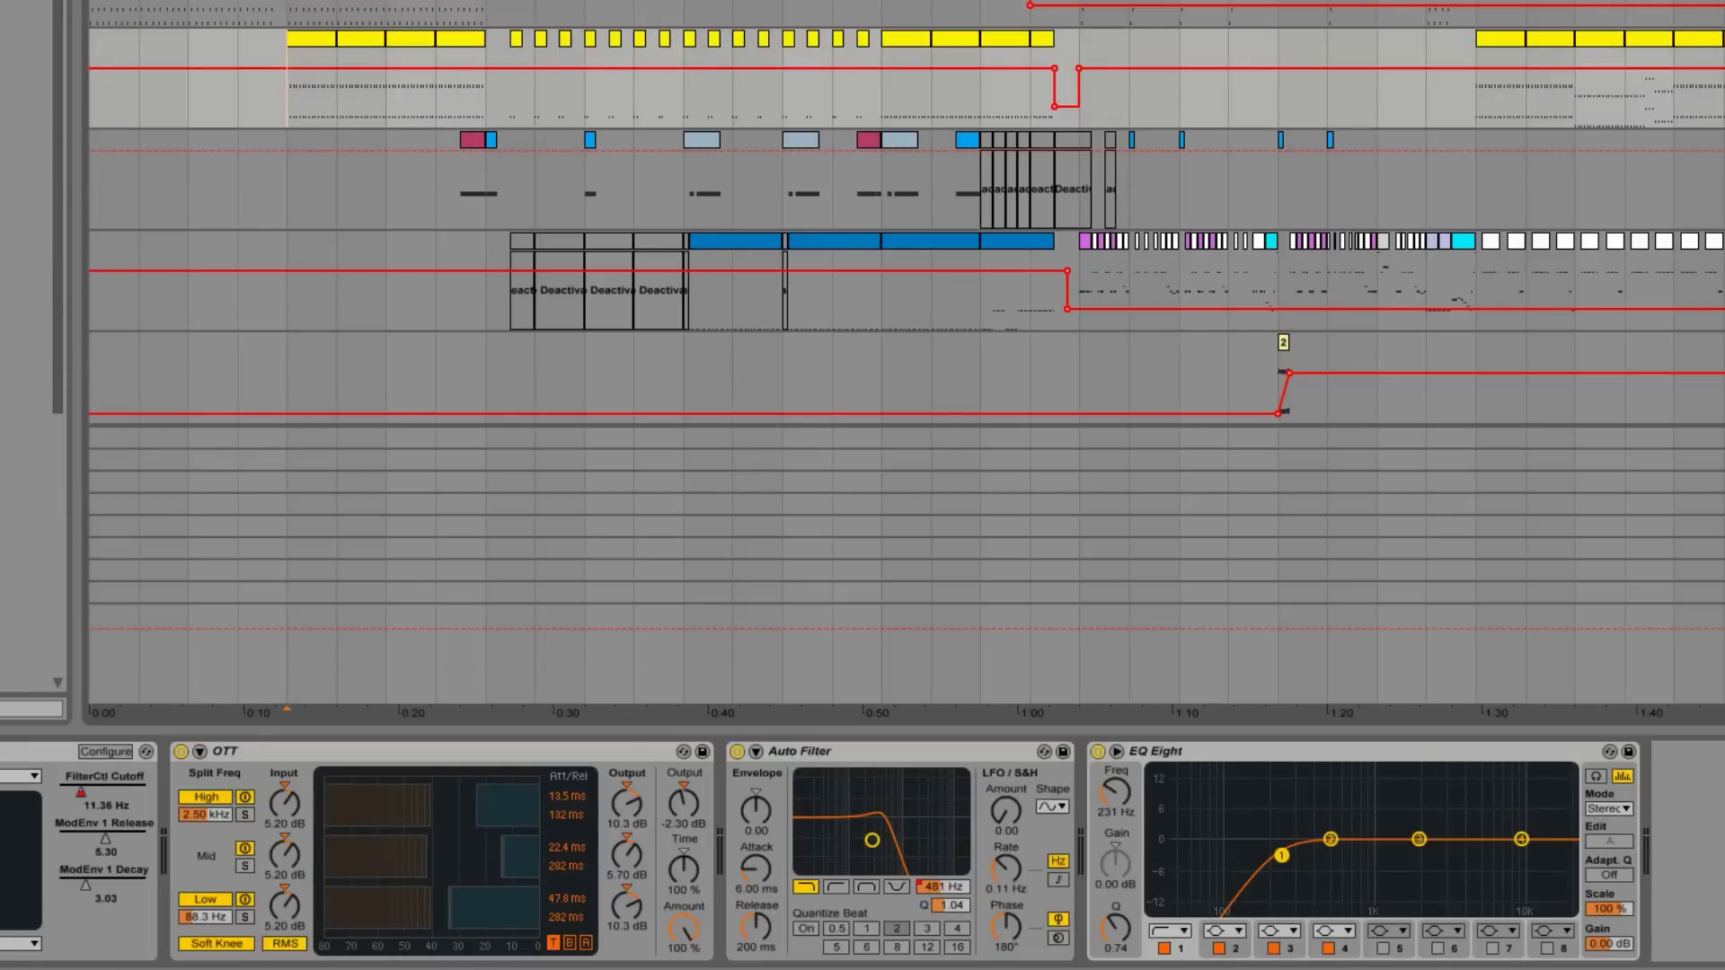
key(space)
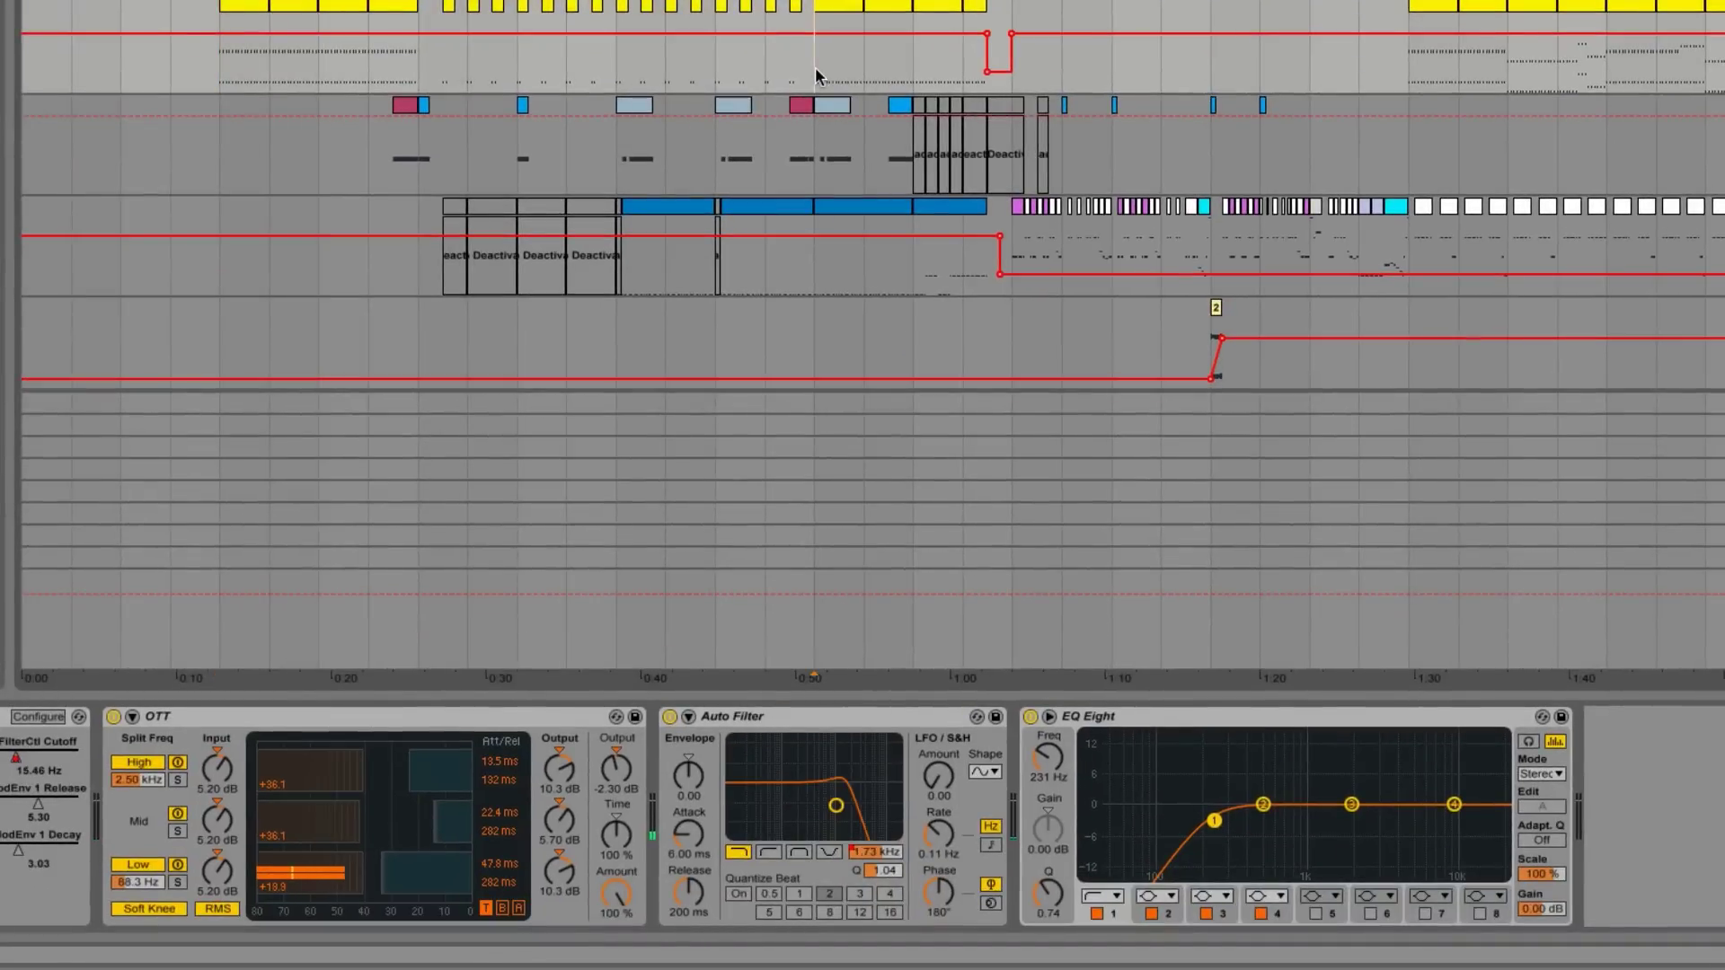
click(1411, 65)
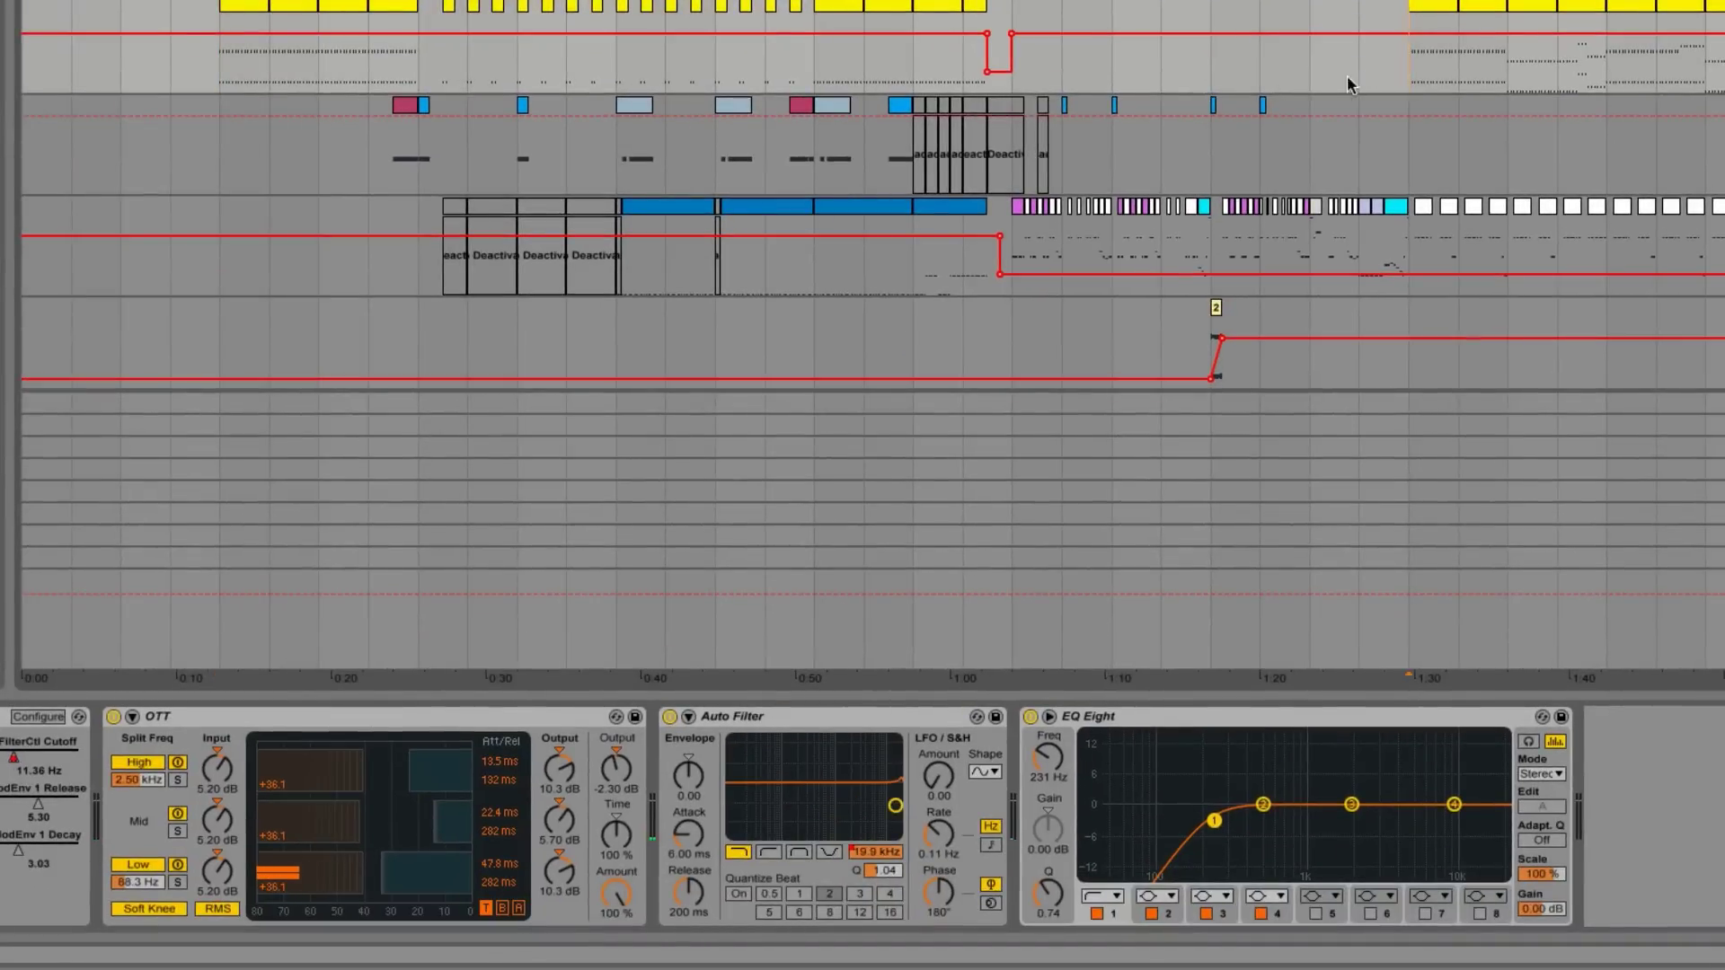
key(space)
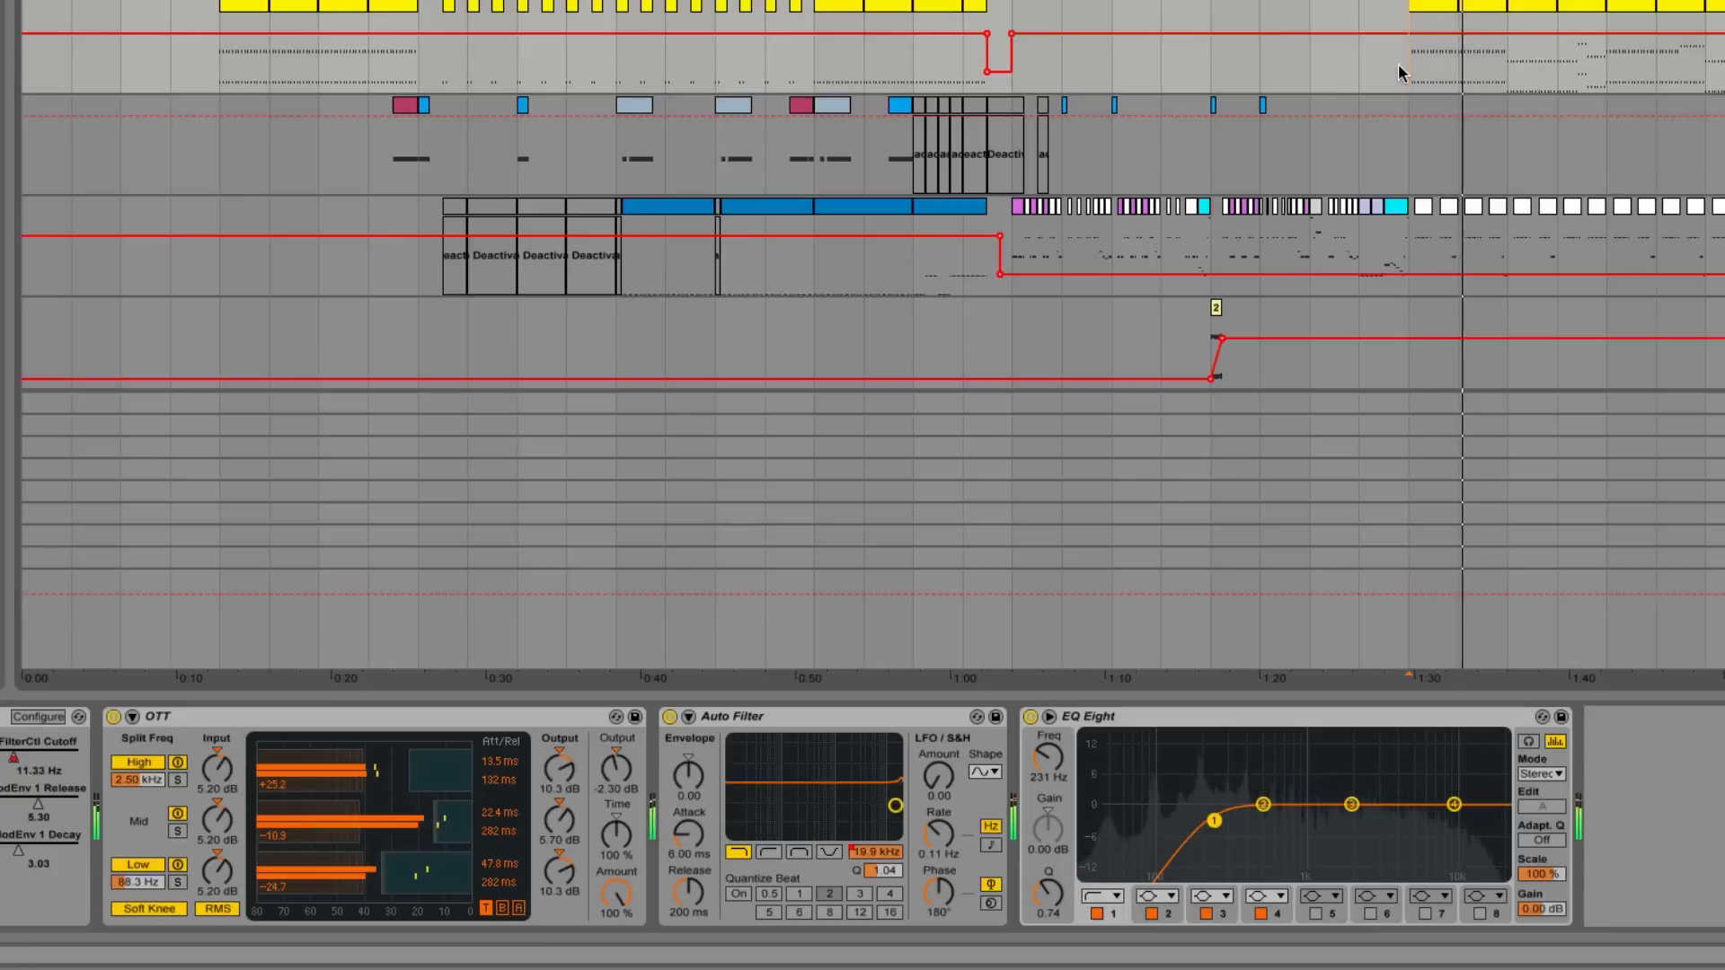
click(1509, 70)
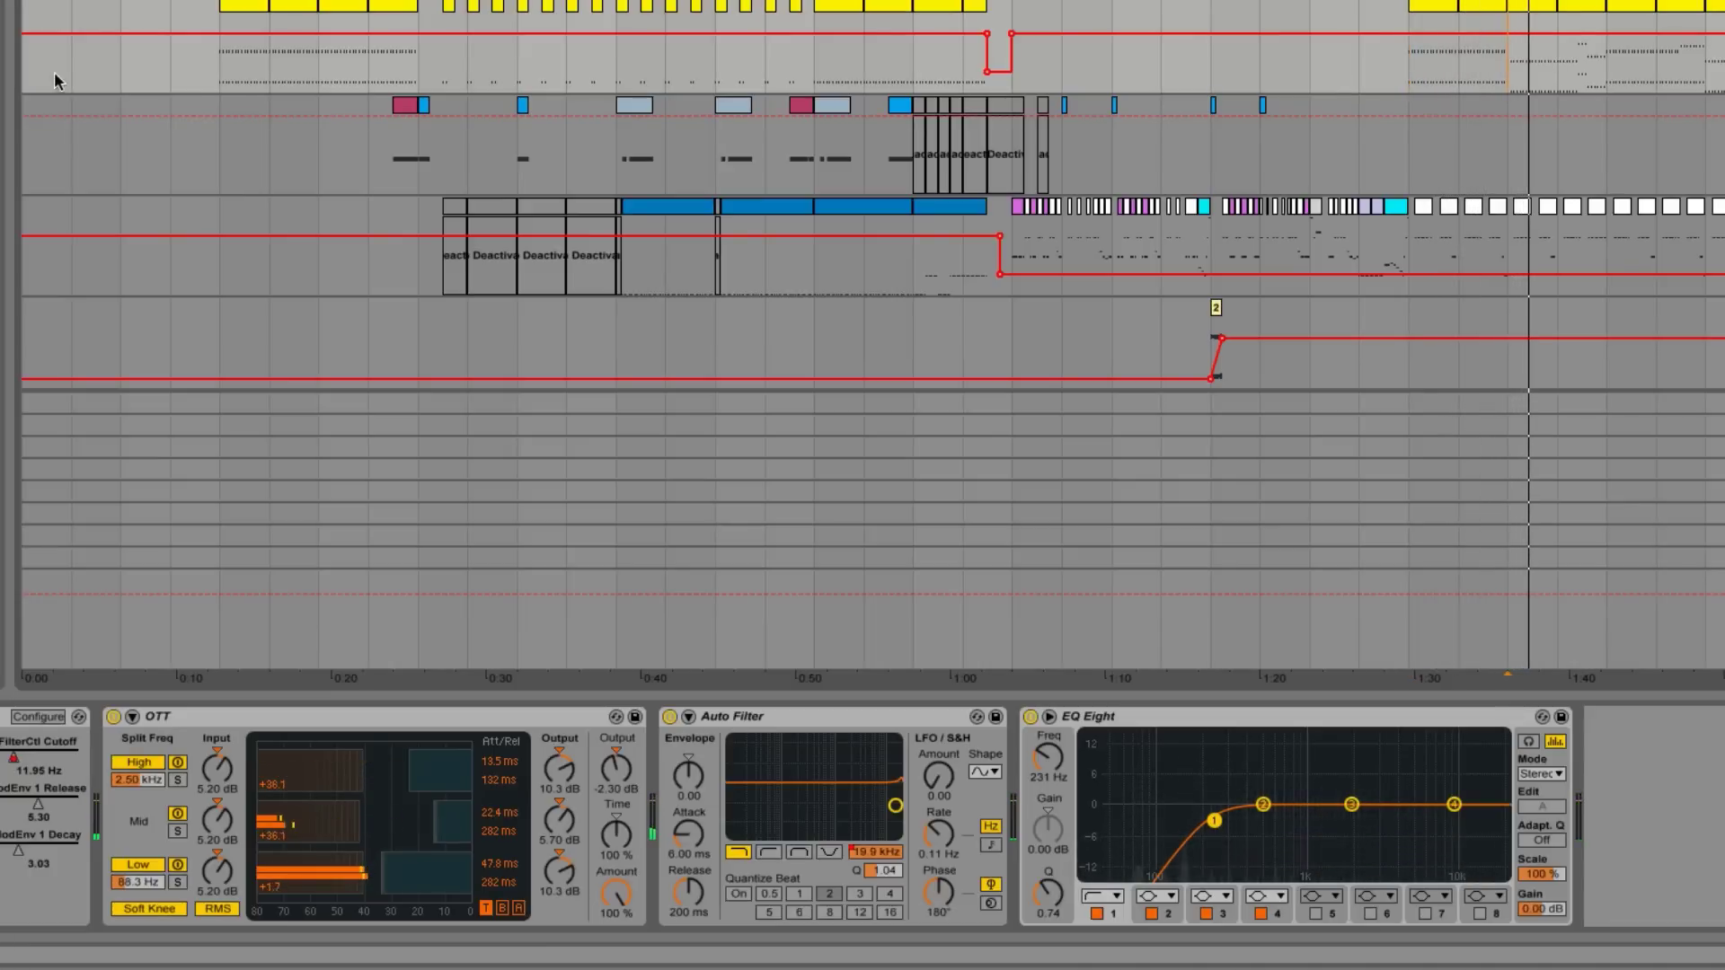
Step: Return to bar 9 on the BadassPluck track and view its Sylenth1 patch settings in the plug-in window
click(219, 79)
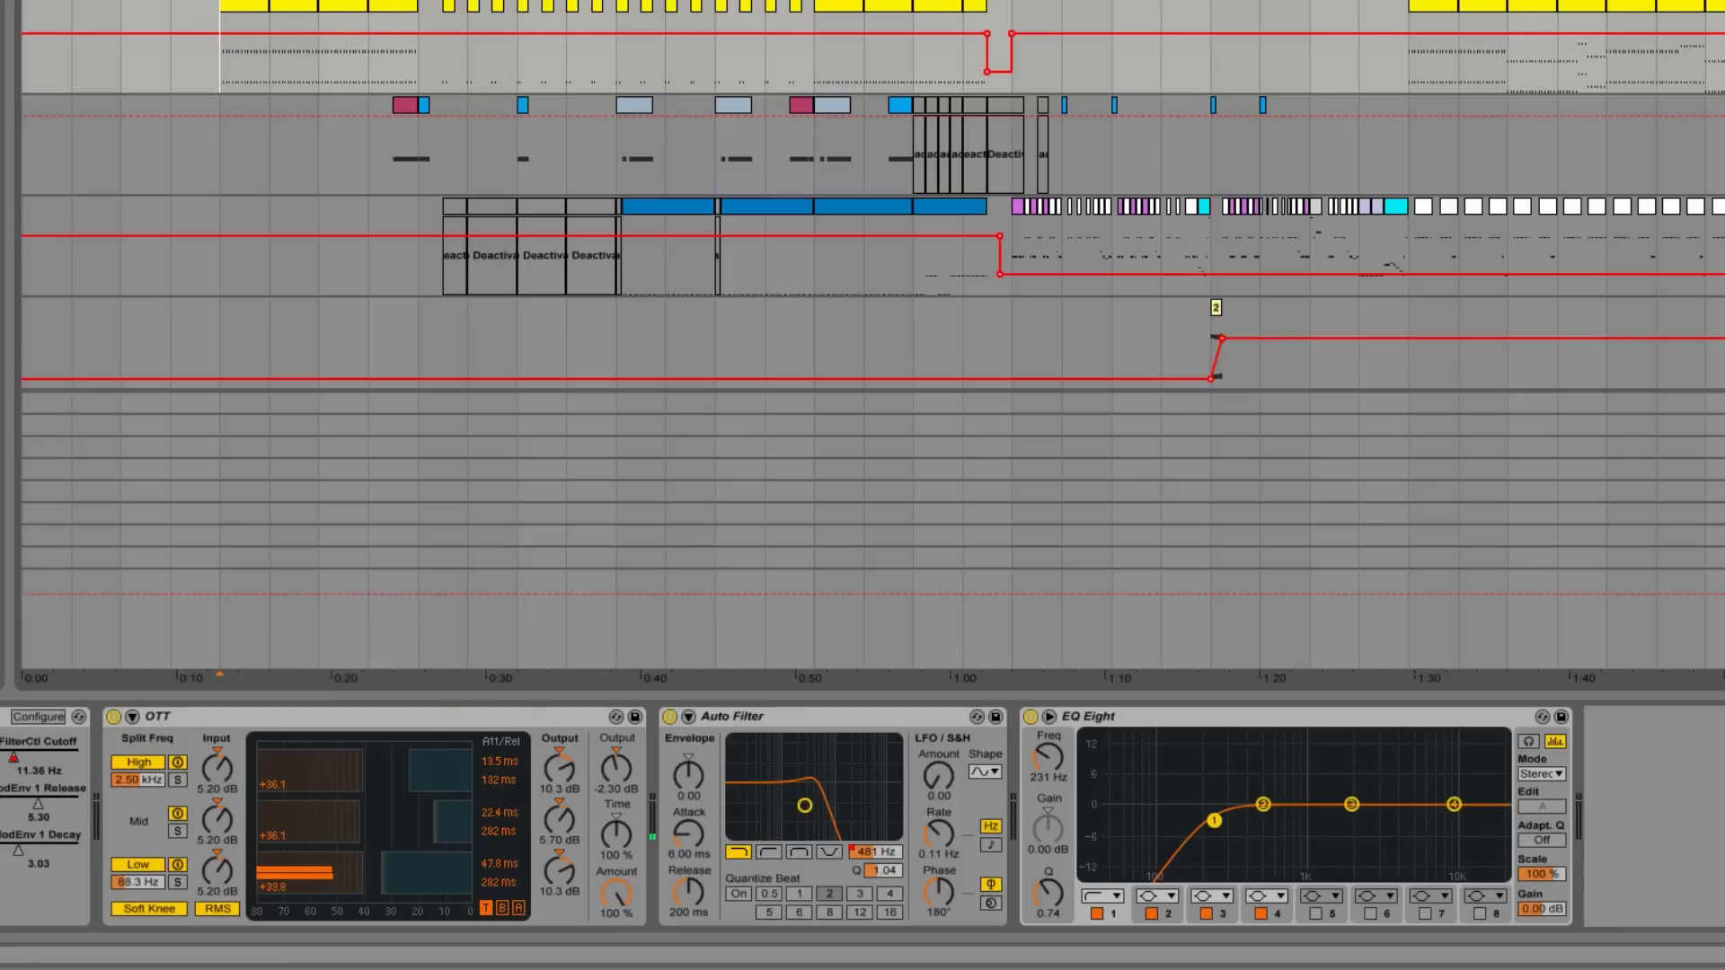
key(ctrl+alt+p)
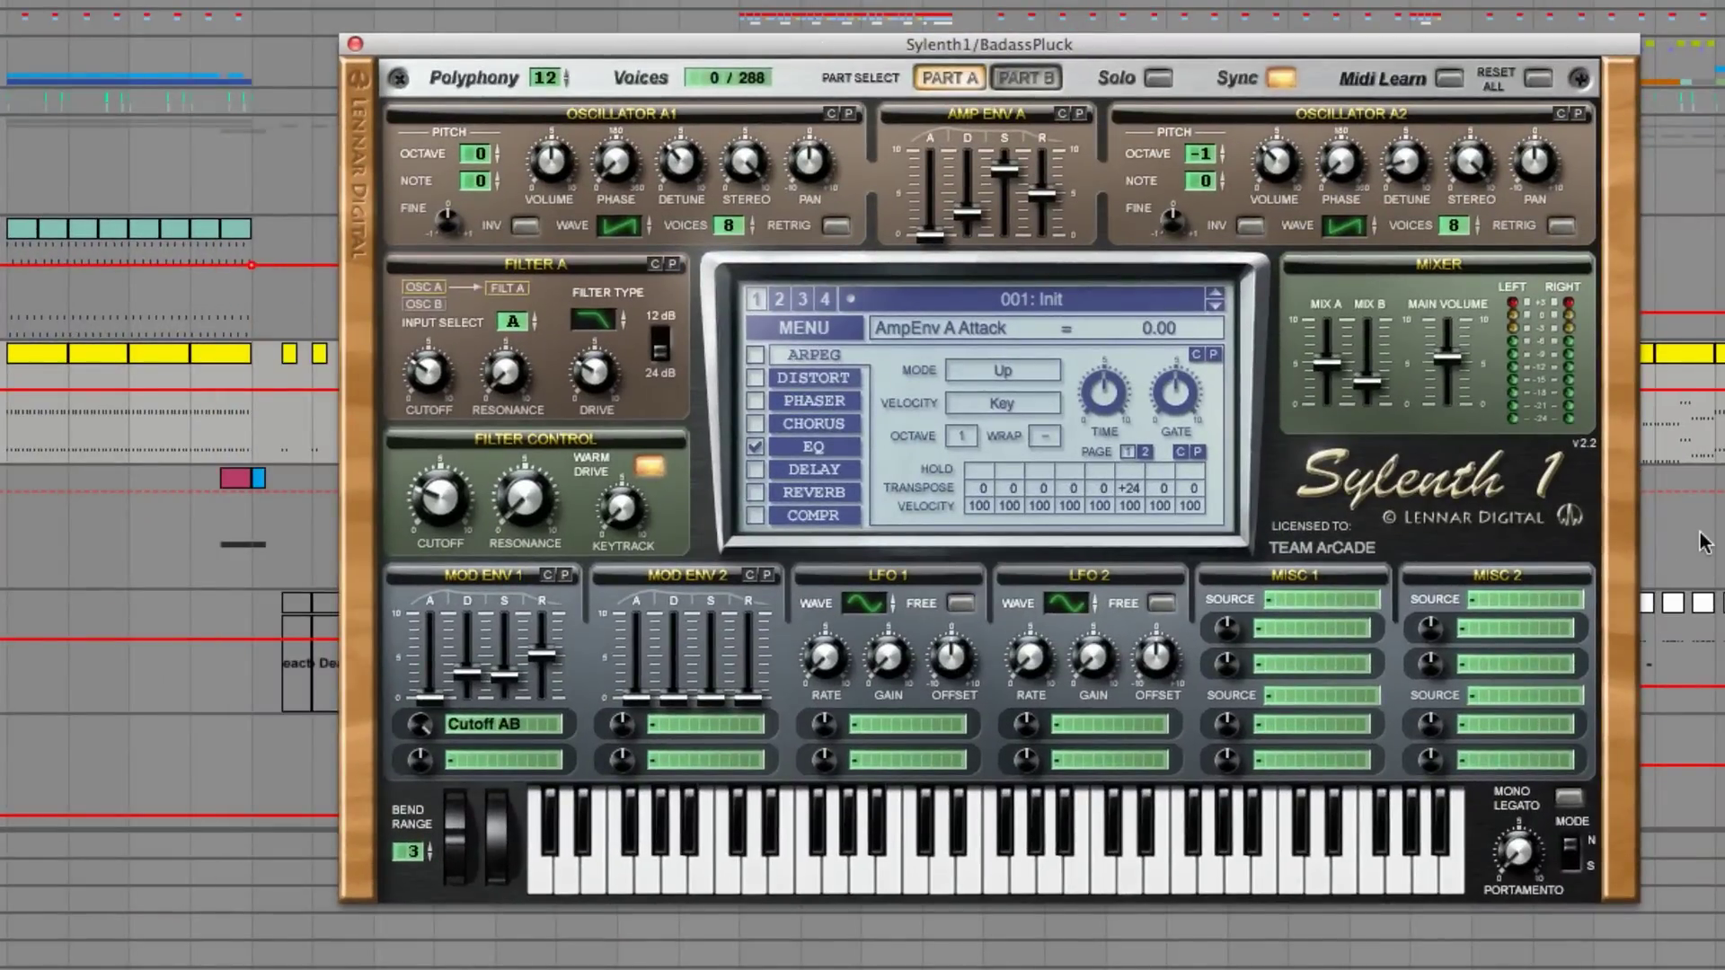
key(ctrl+alt+p)
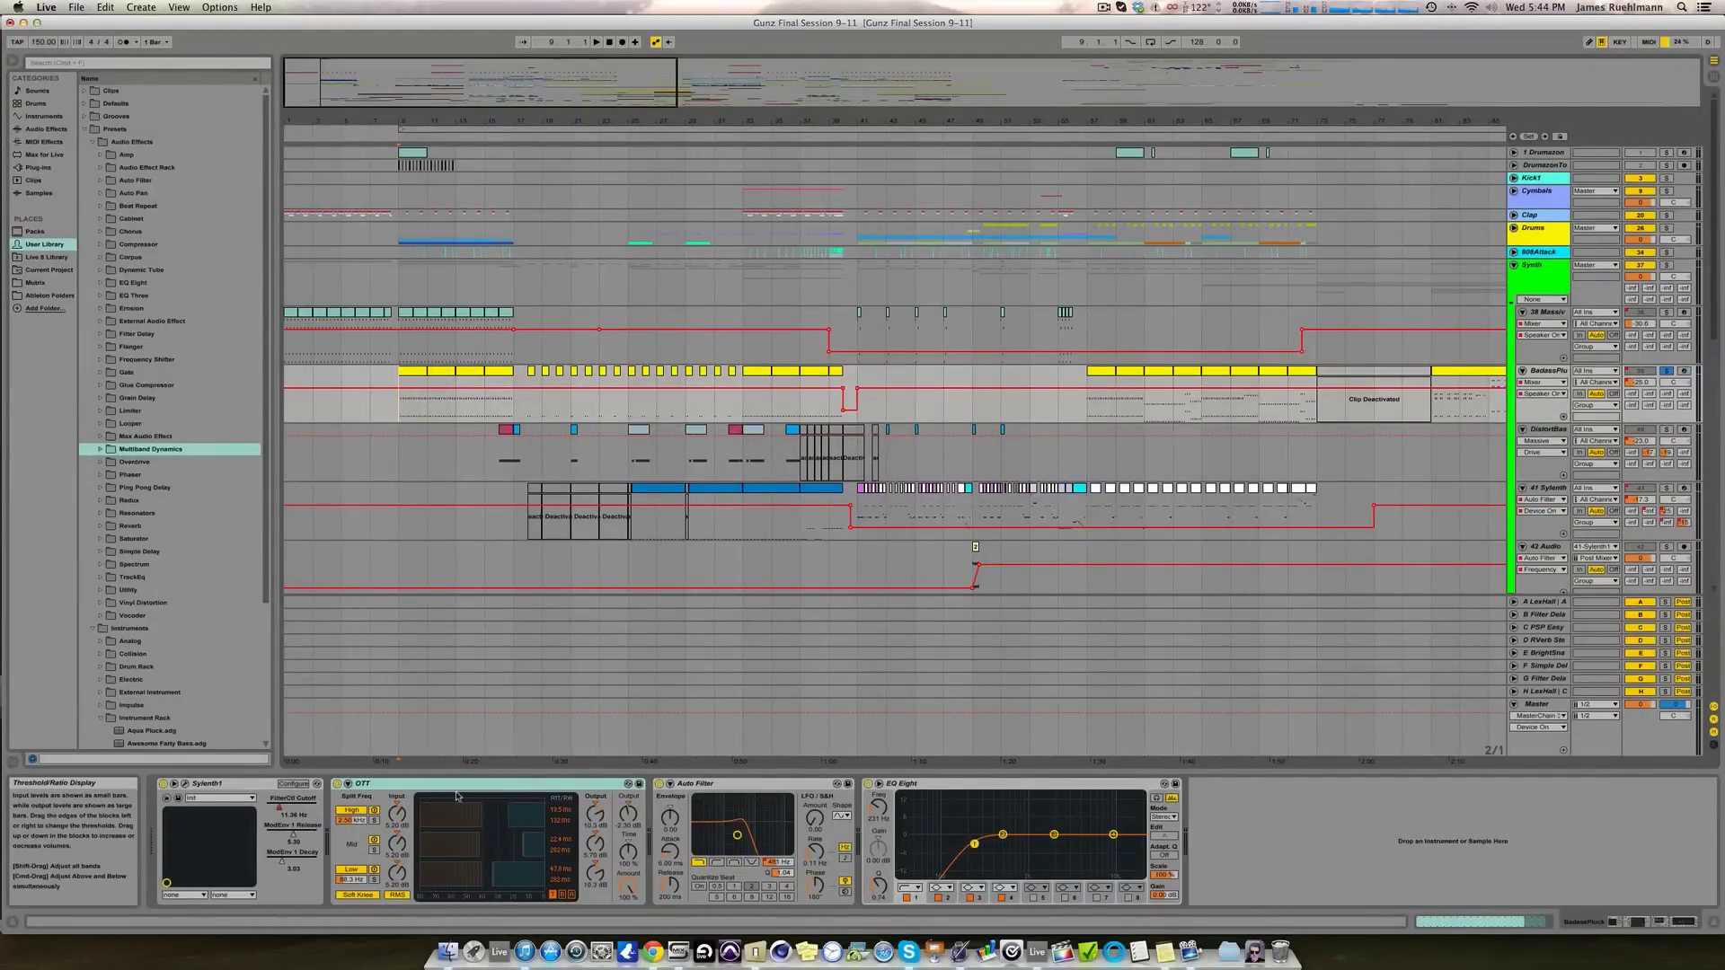
Step: Compare the BadassPluck part from bar 57 with its OTT device bypassed and active, leaving OTT on
click(339, 799)
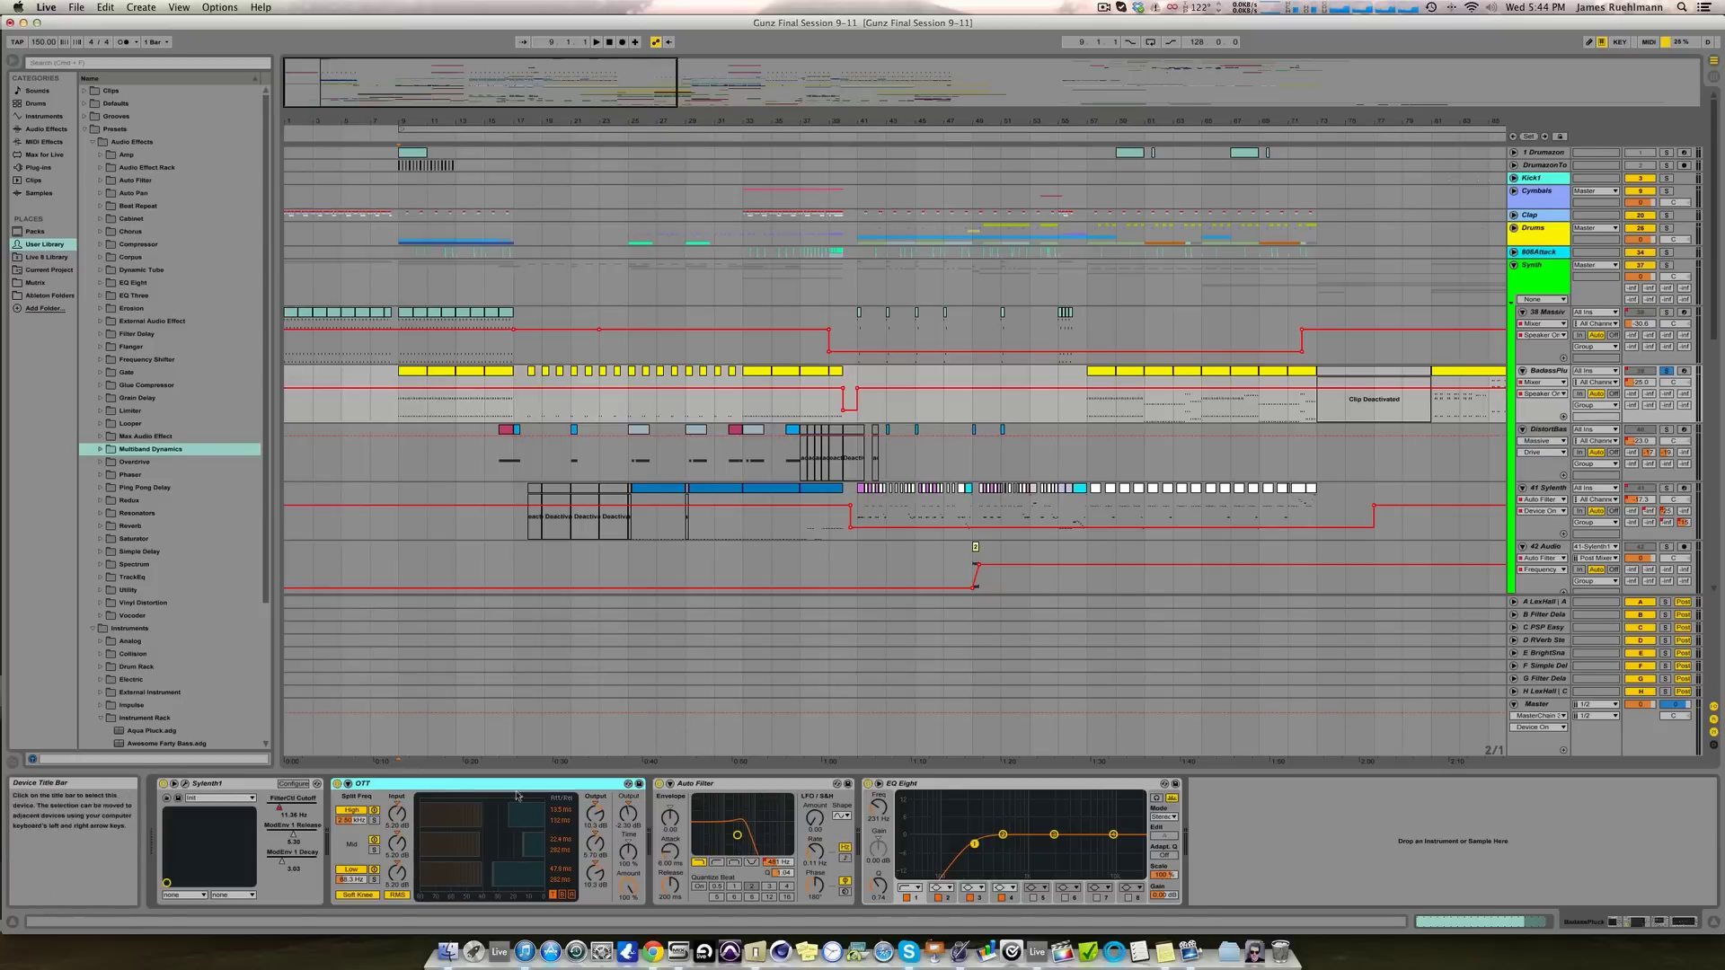
click(397, 414)
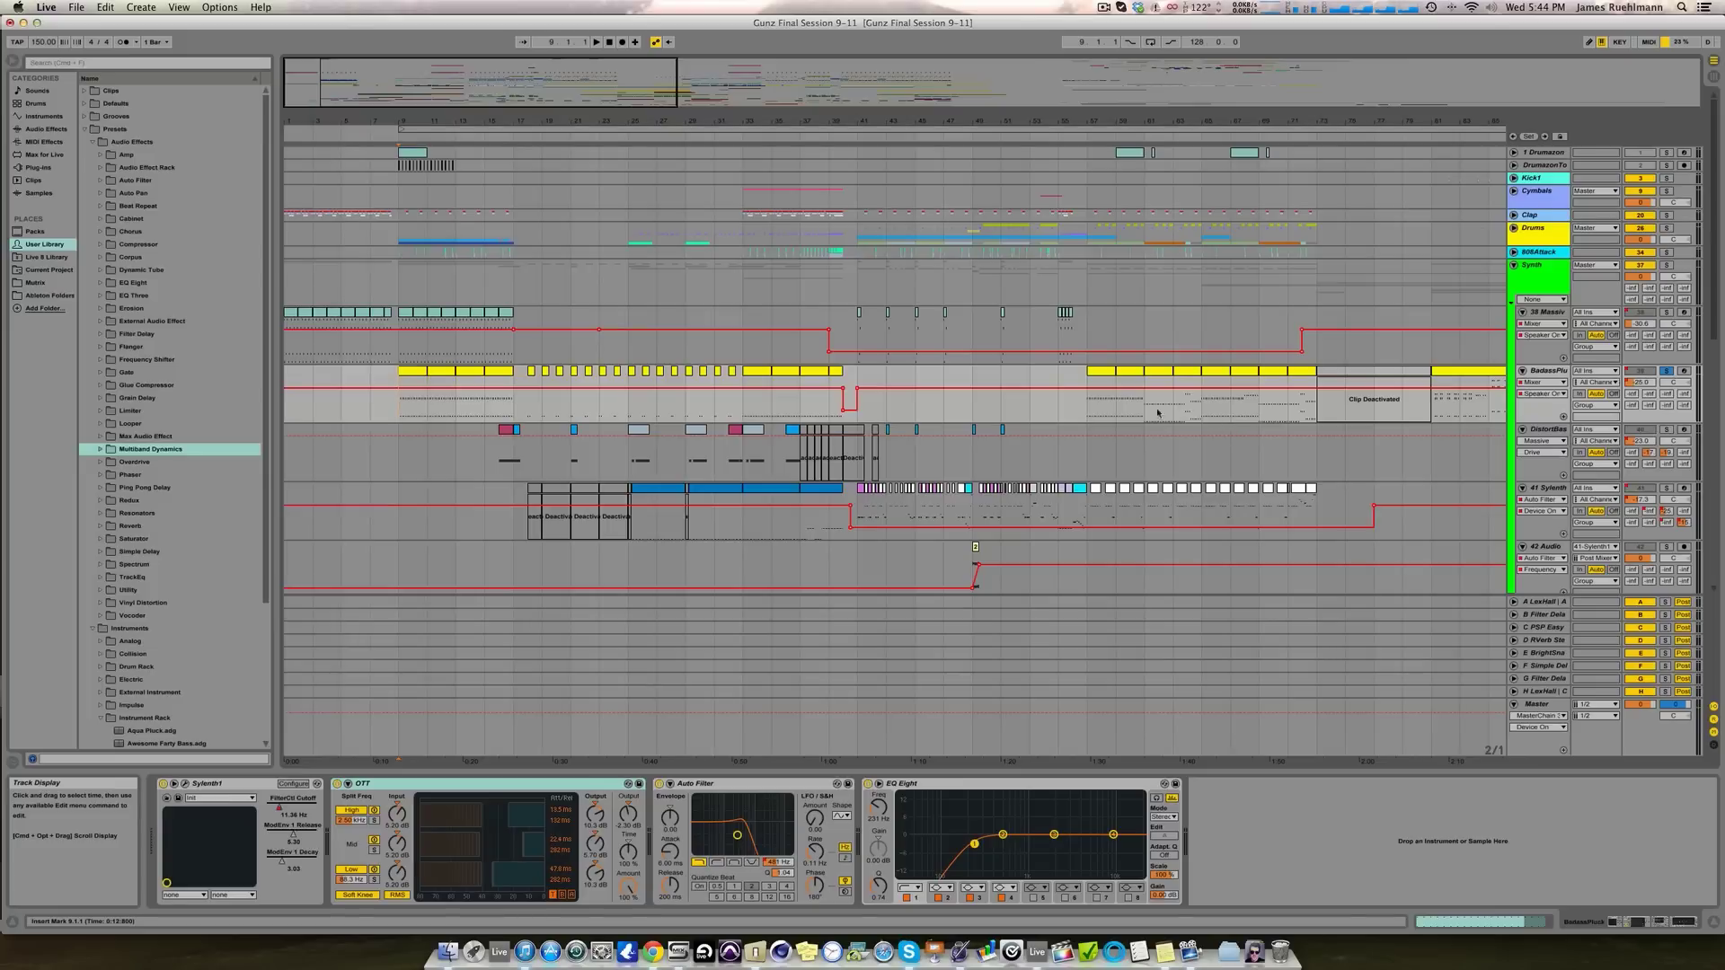
click(1095, 412)
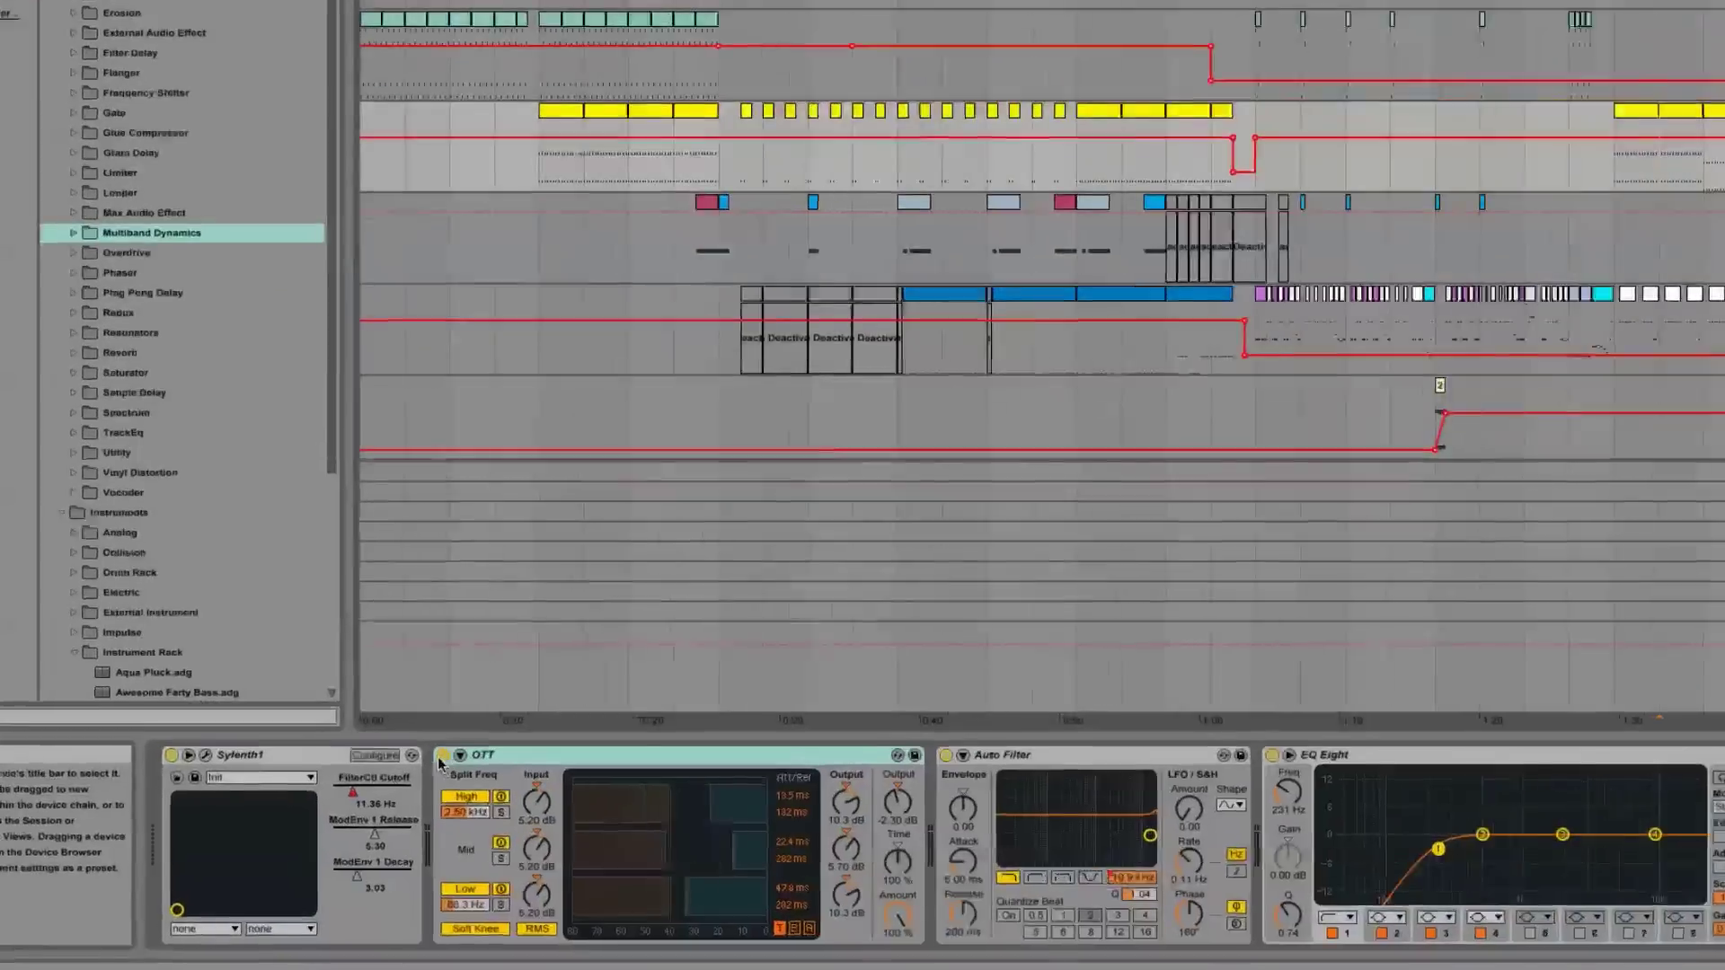
click(340, 783)
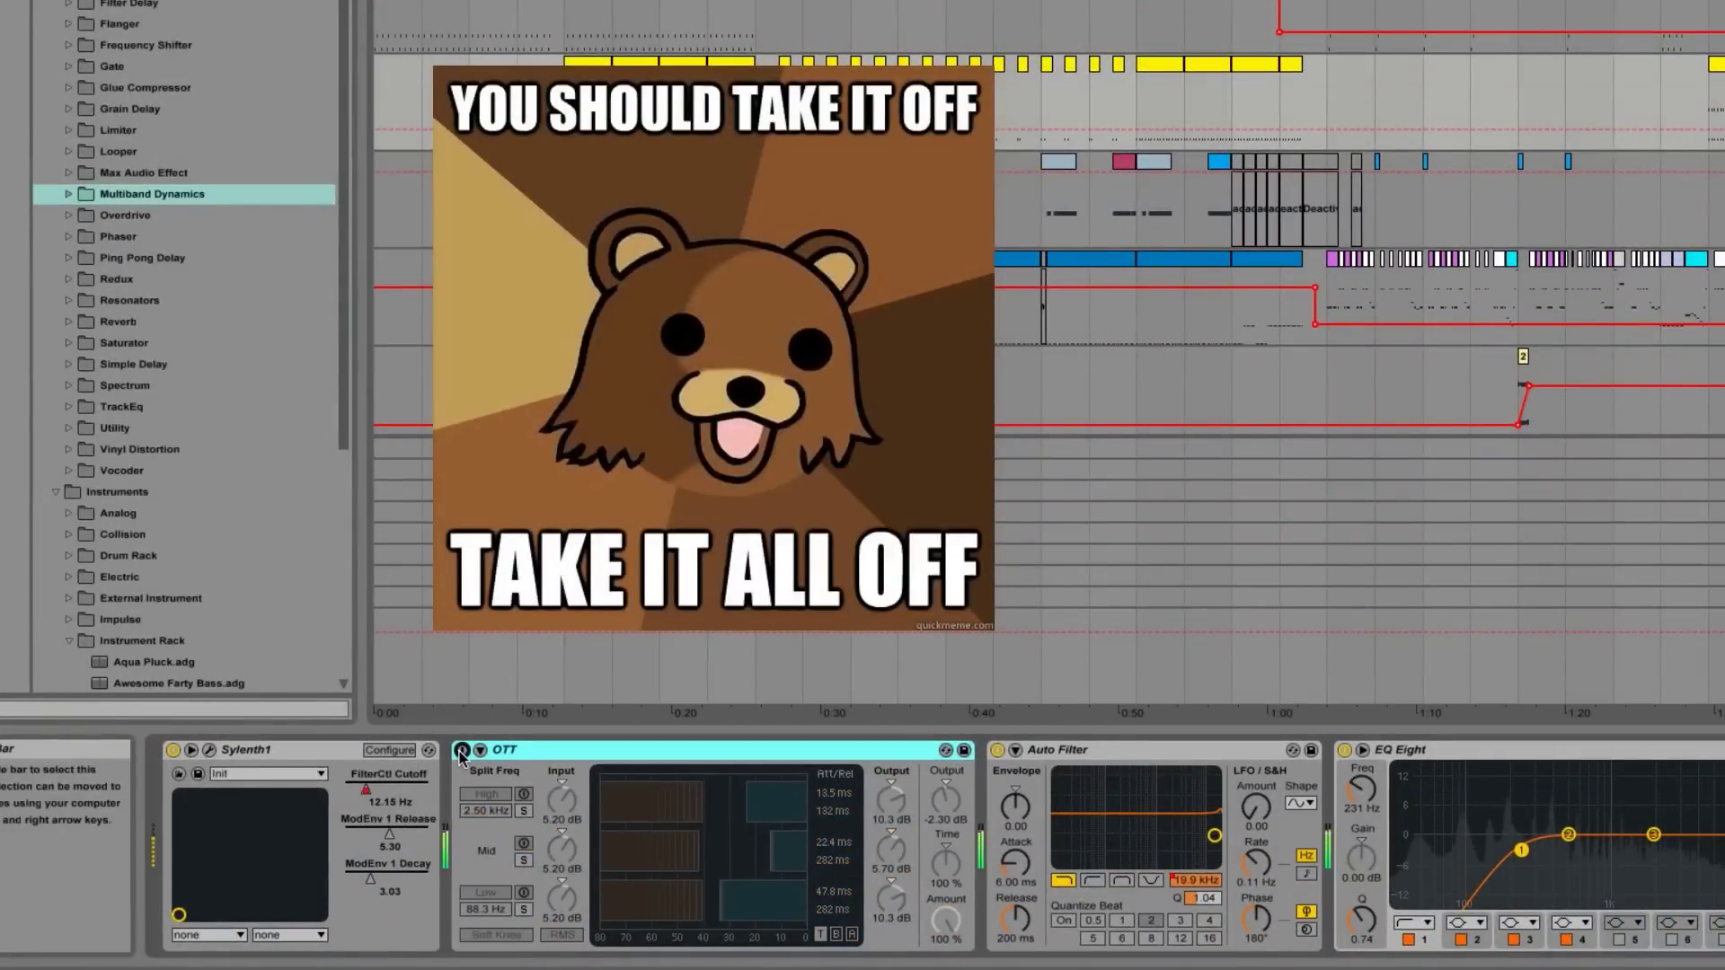
click(462, 750)
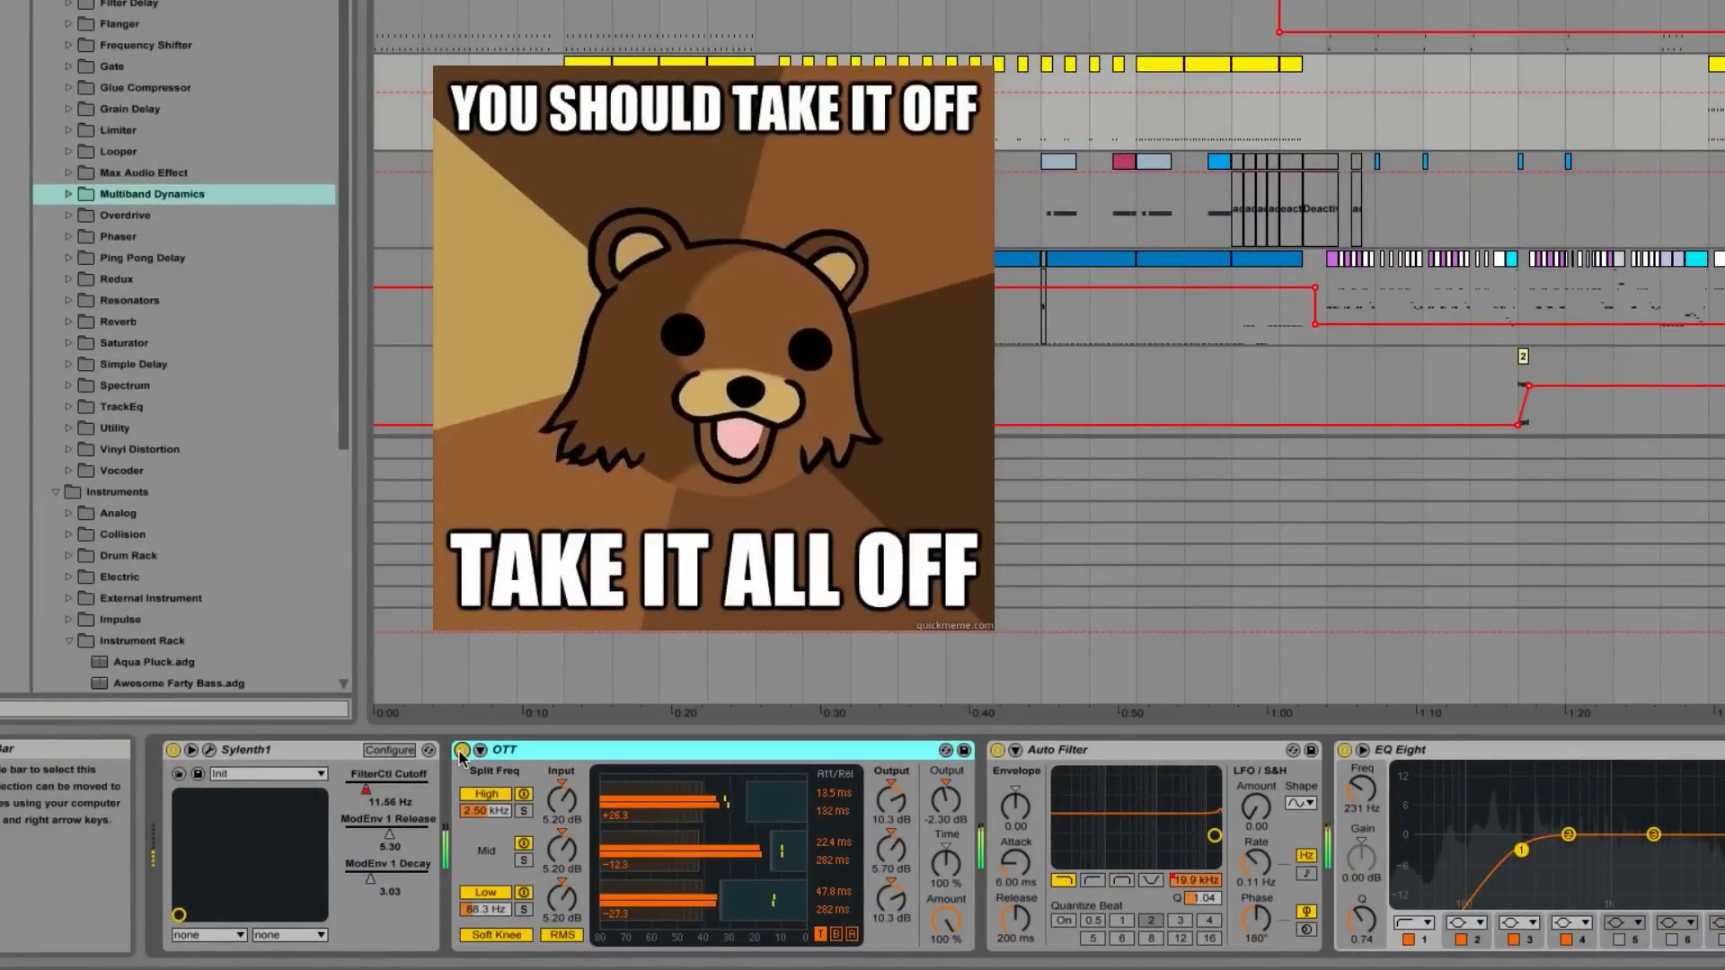
click(462, 750)
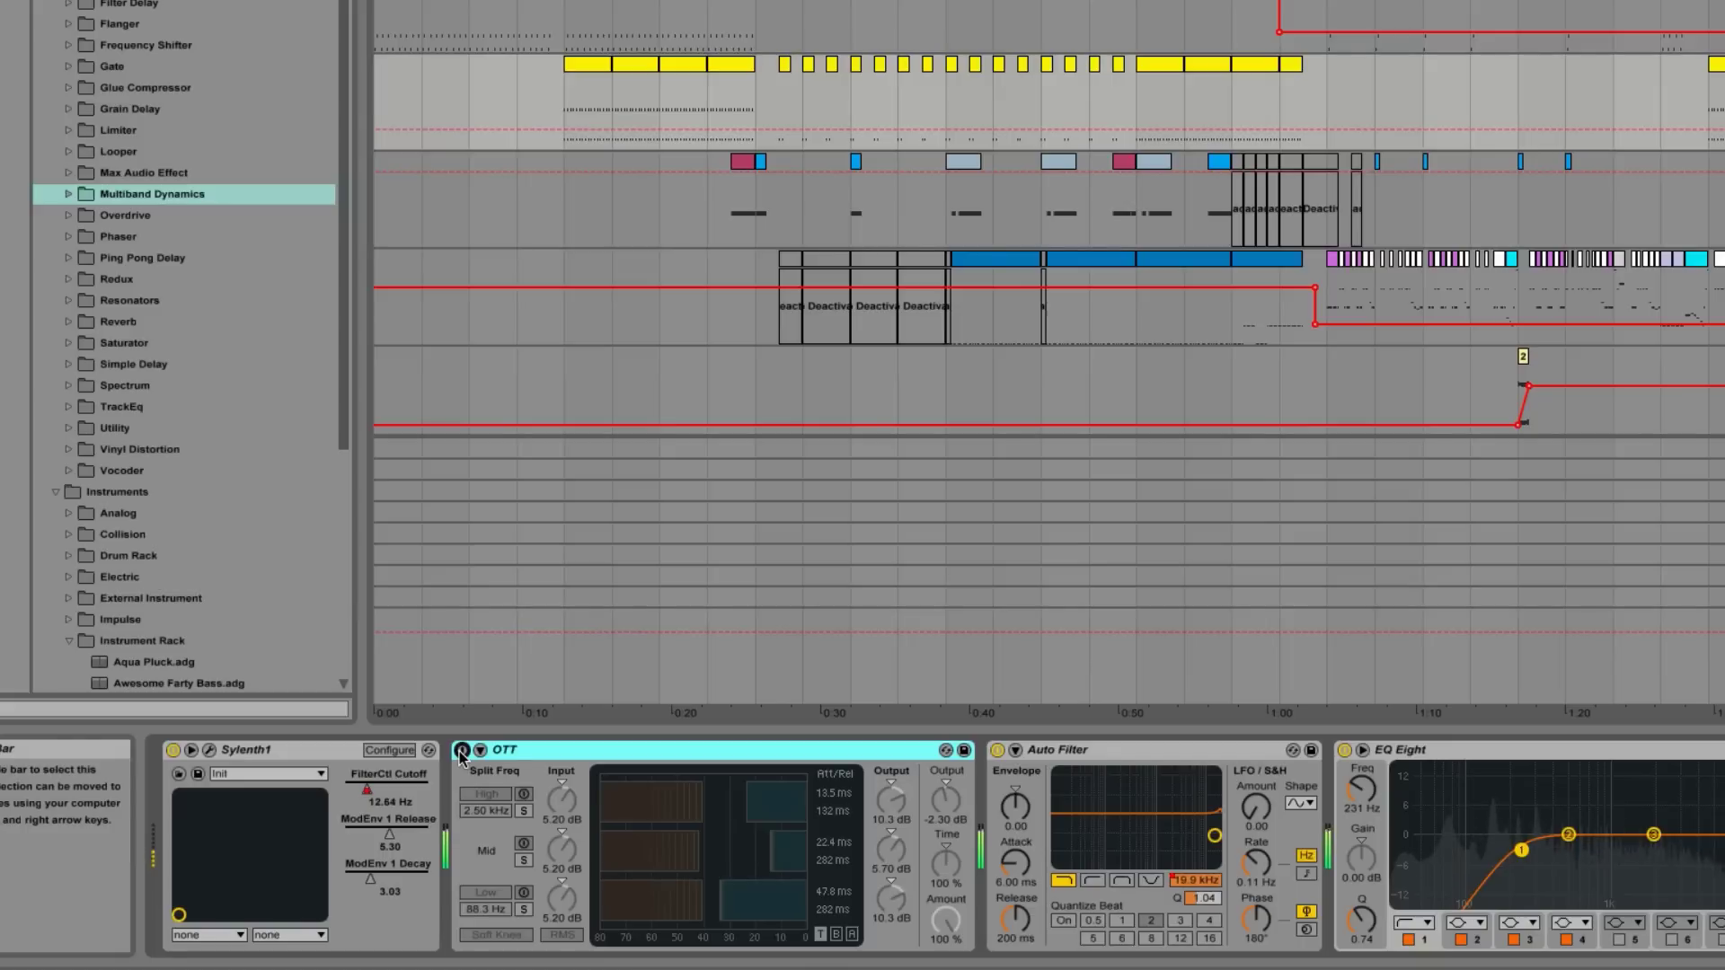
click(462, 750)
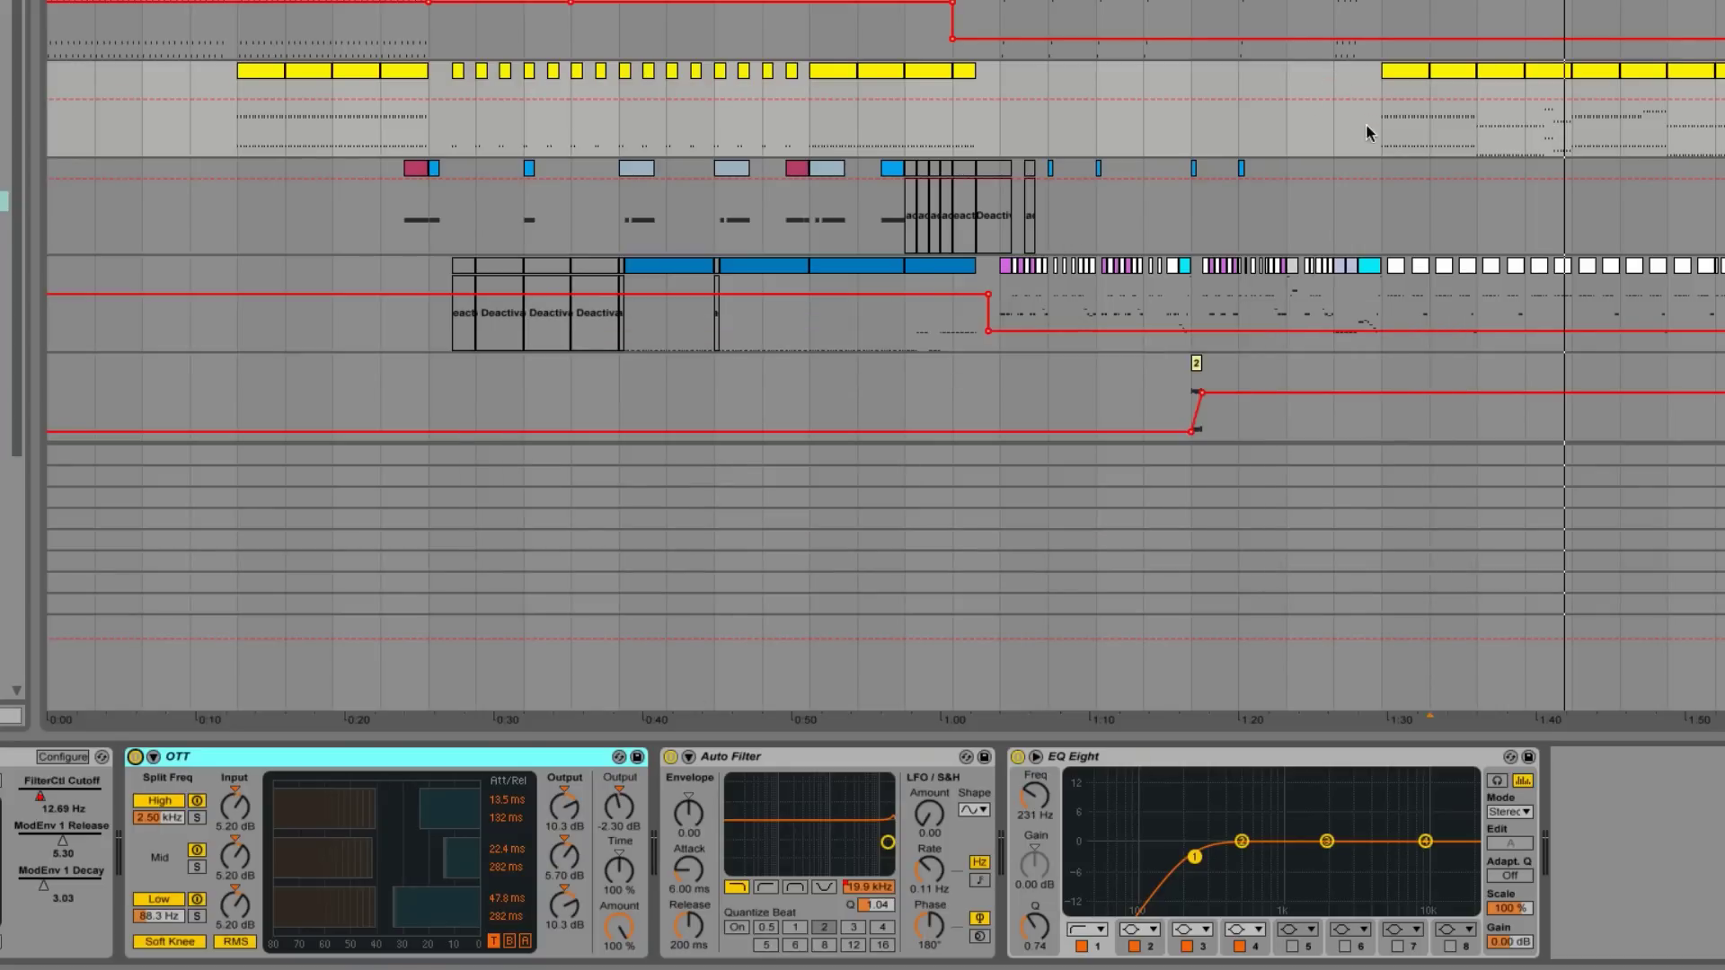
click(1381, 133)
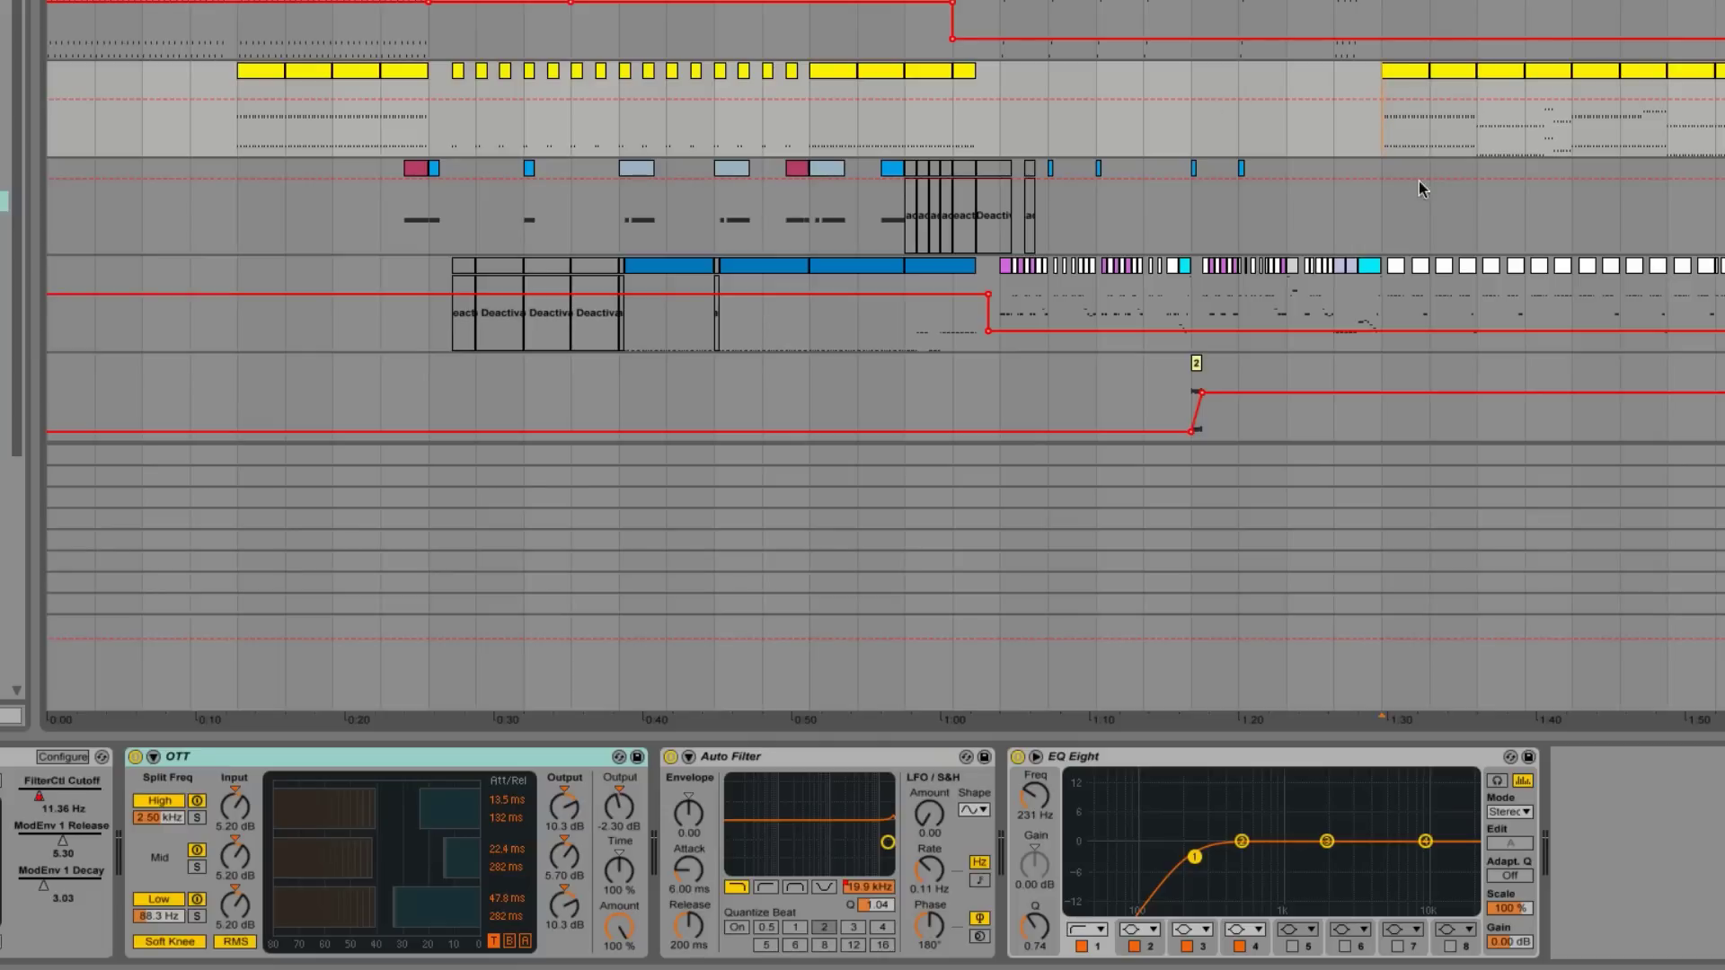
Step: Play the BadassPluck clips from bar 57 once more through the active effects chain
key(space)
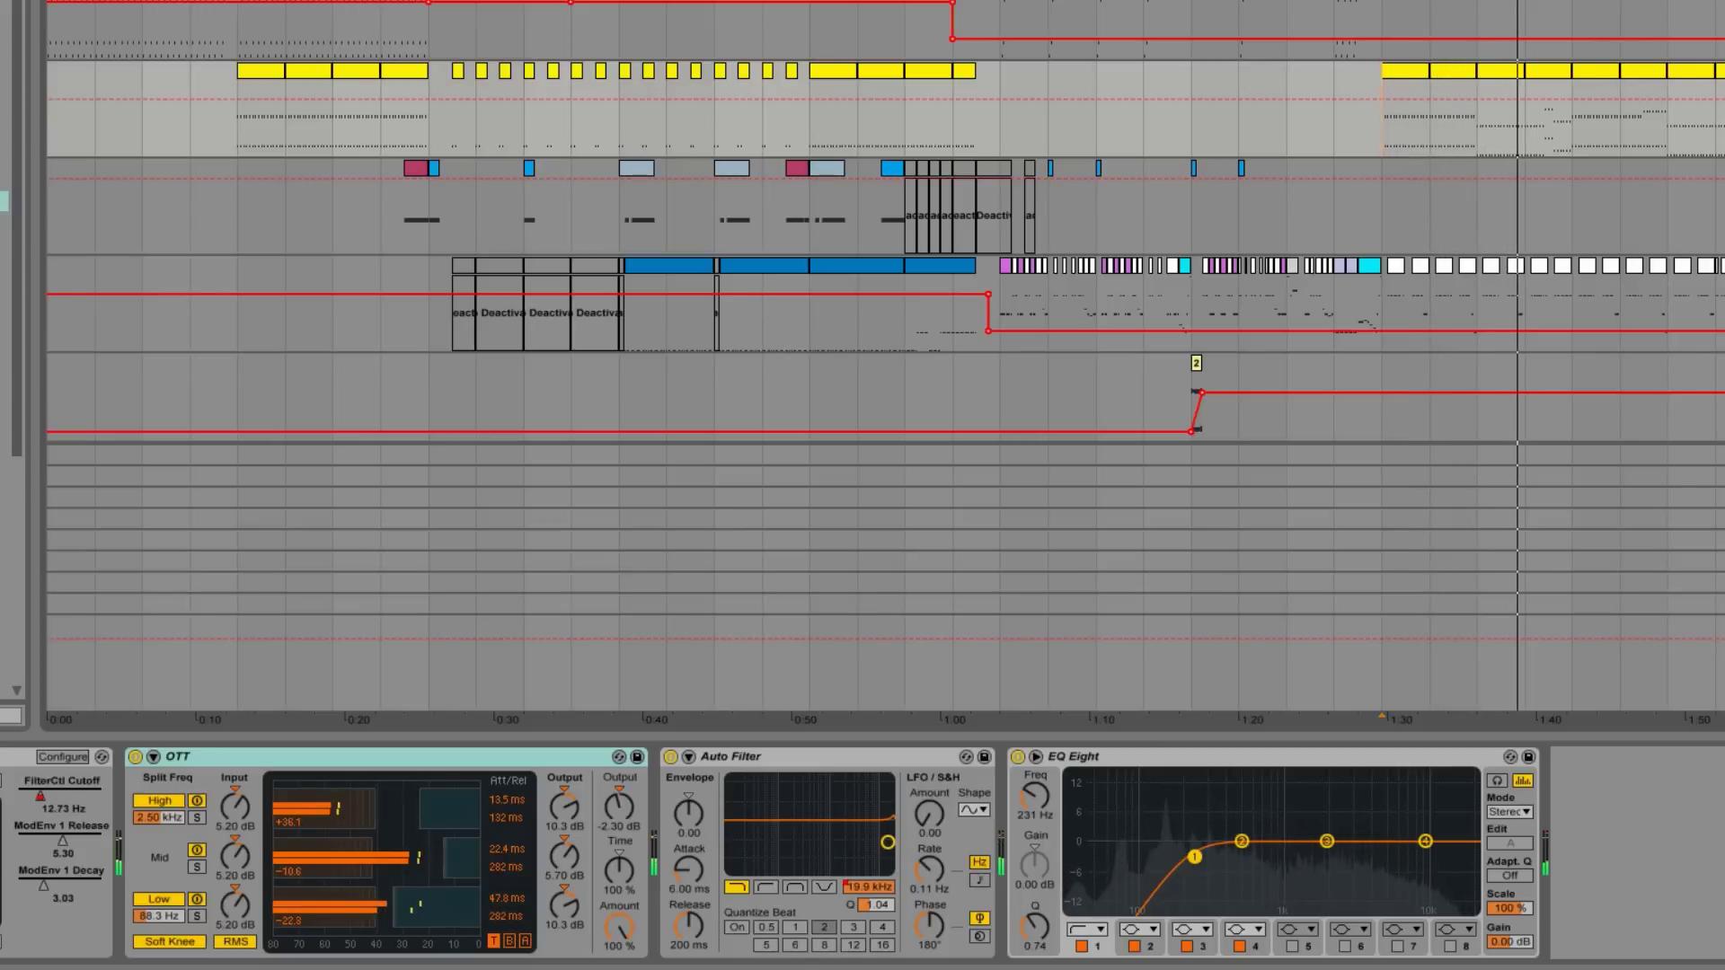
key(space)
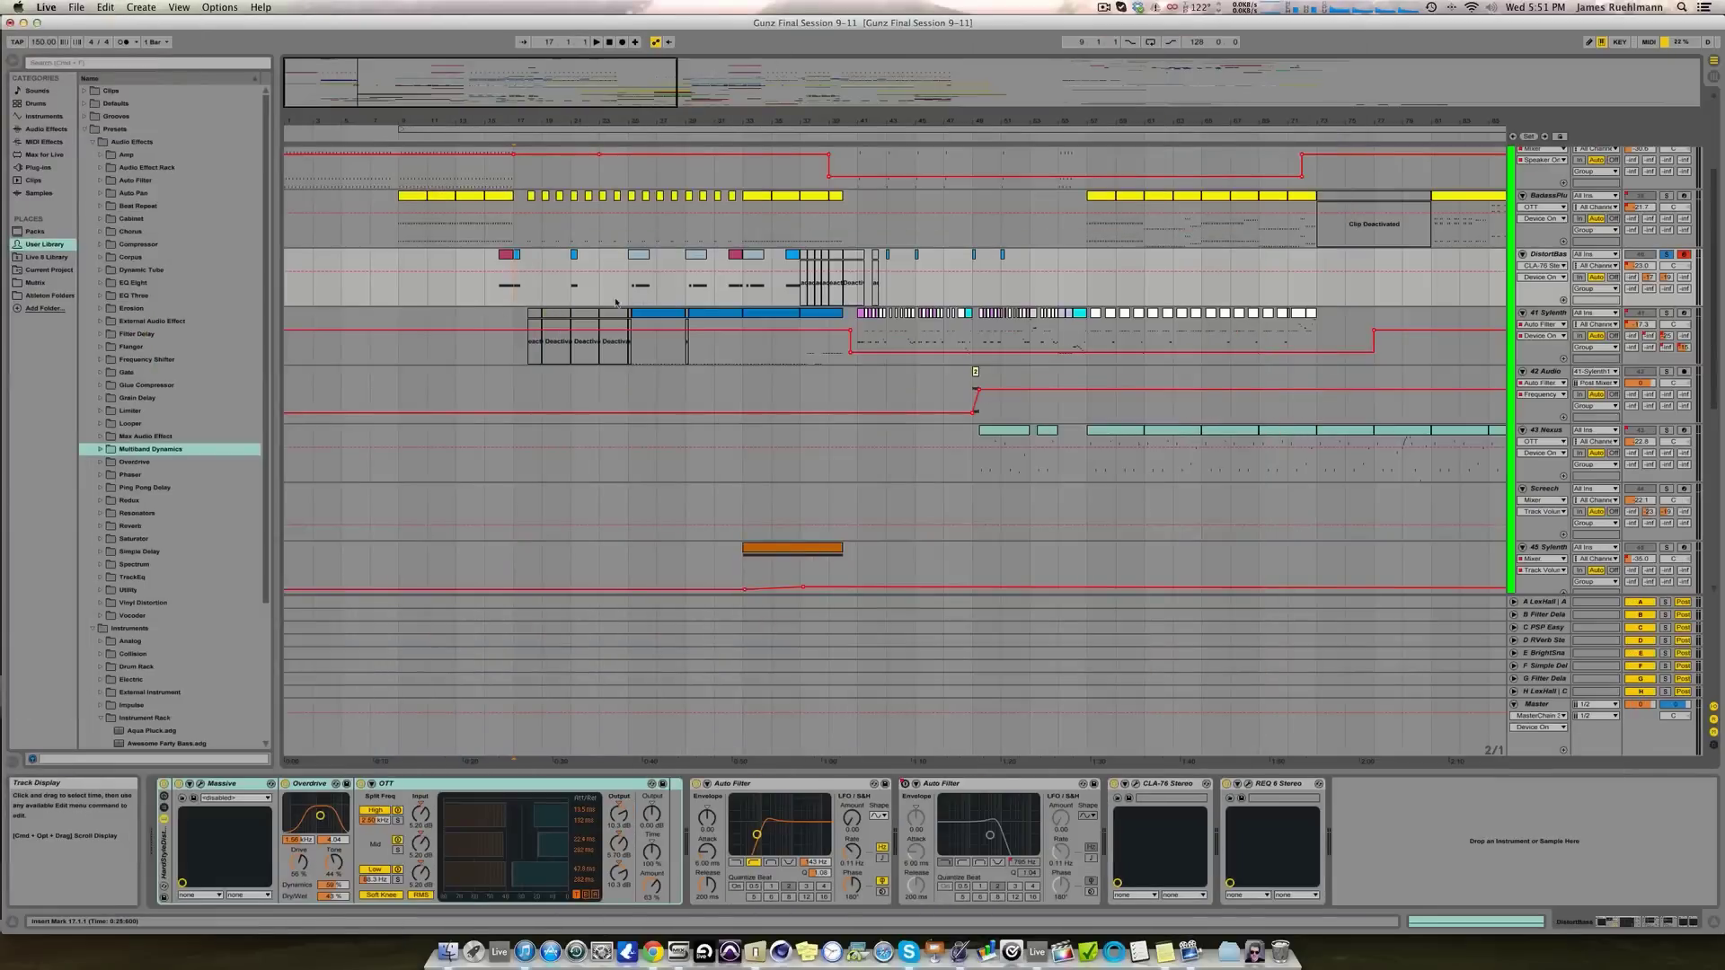
Step: Audition the DistortBass track from its clip at bar 16 and again from bar 17
click(506, 257)
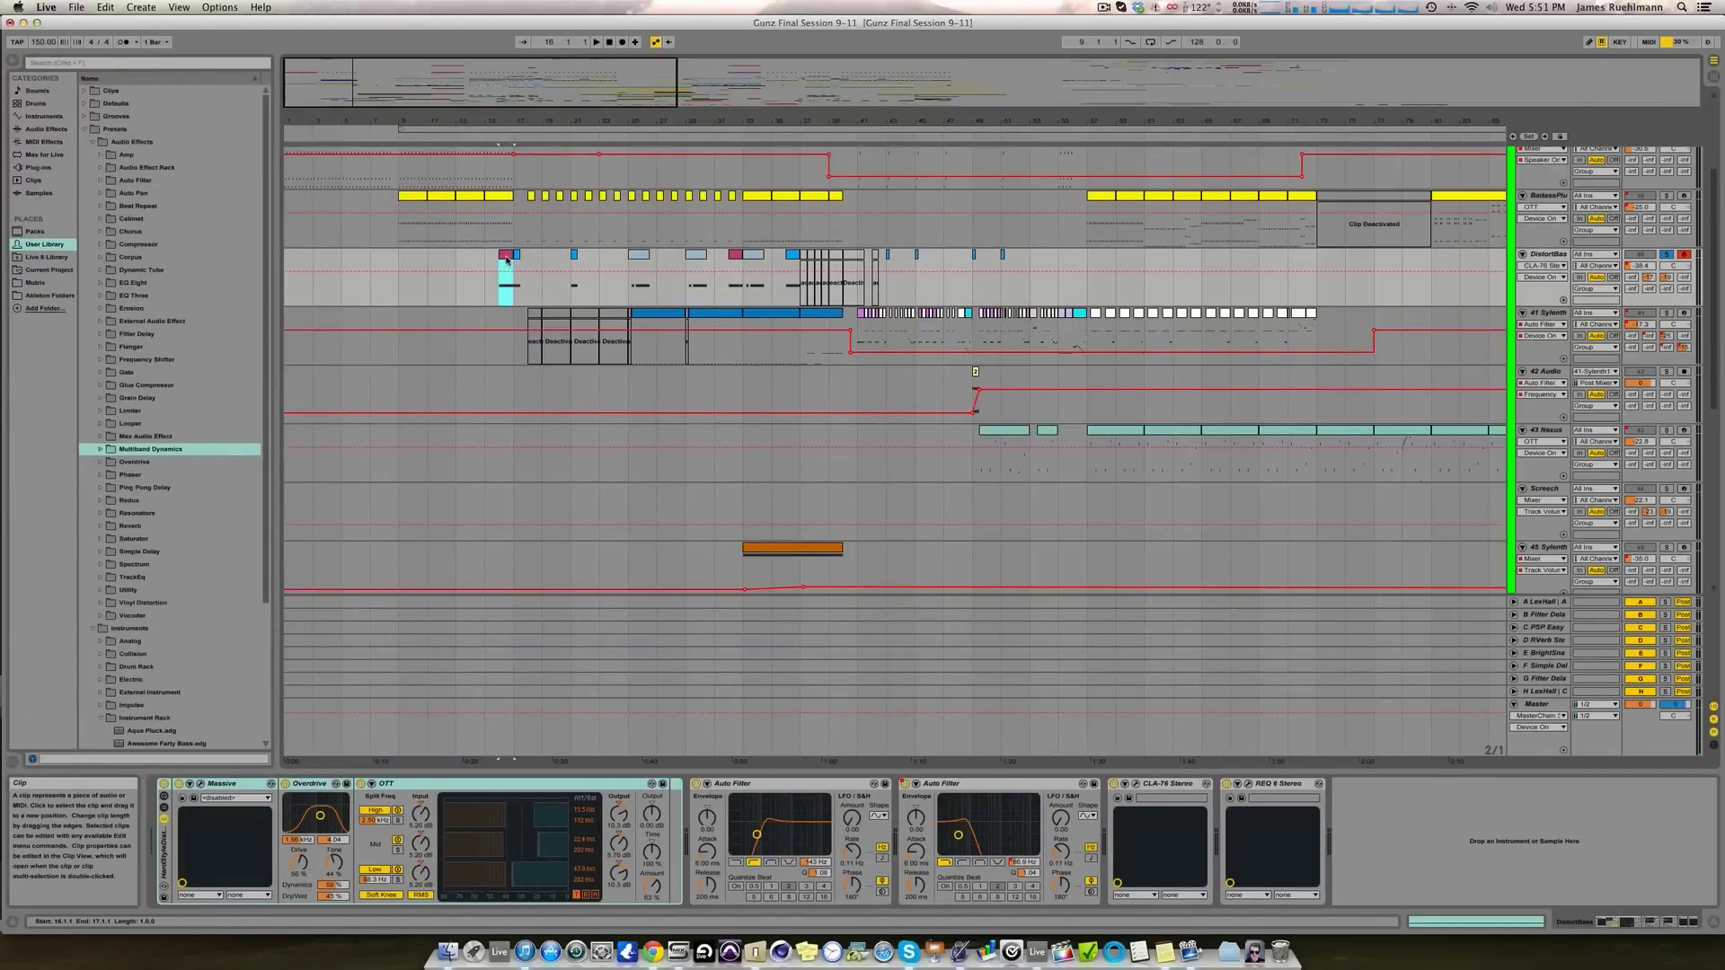
key(space)
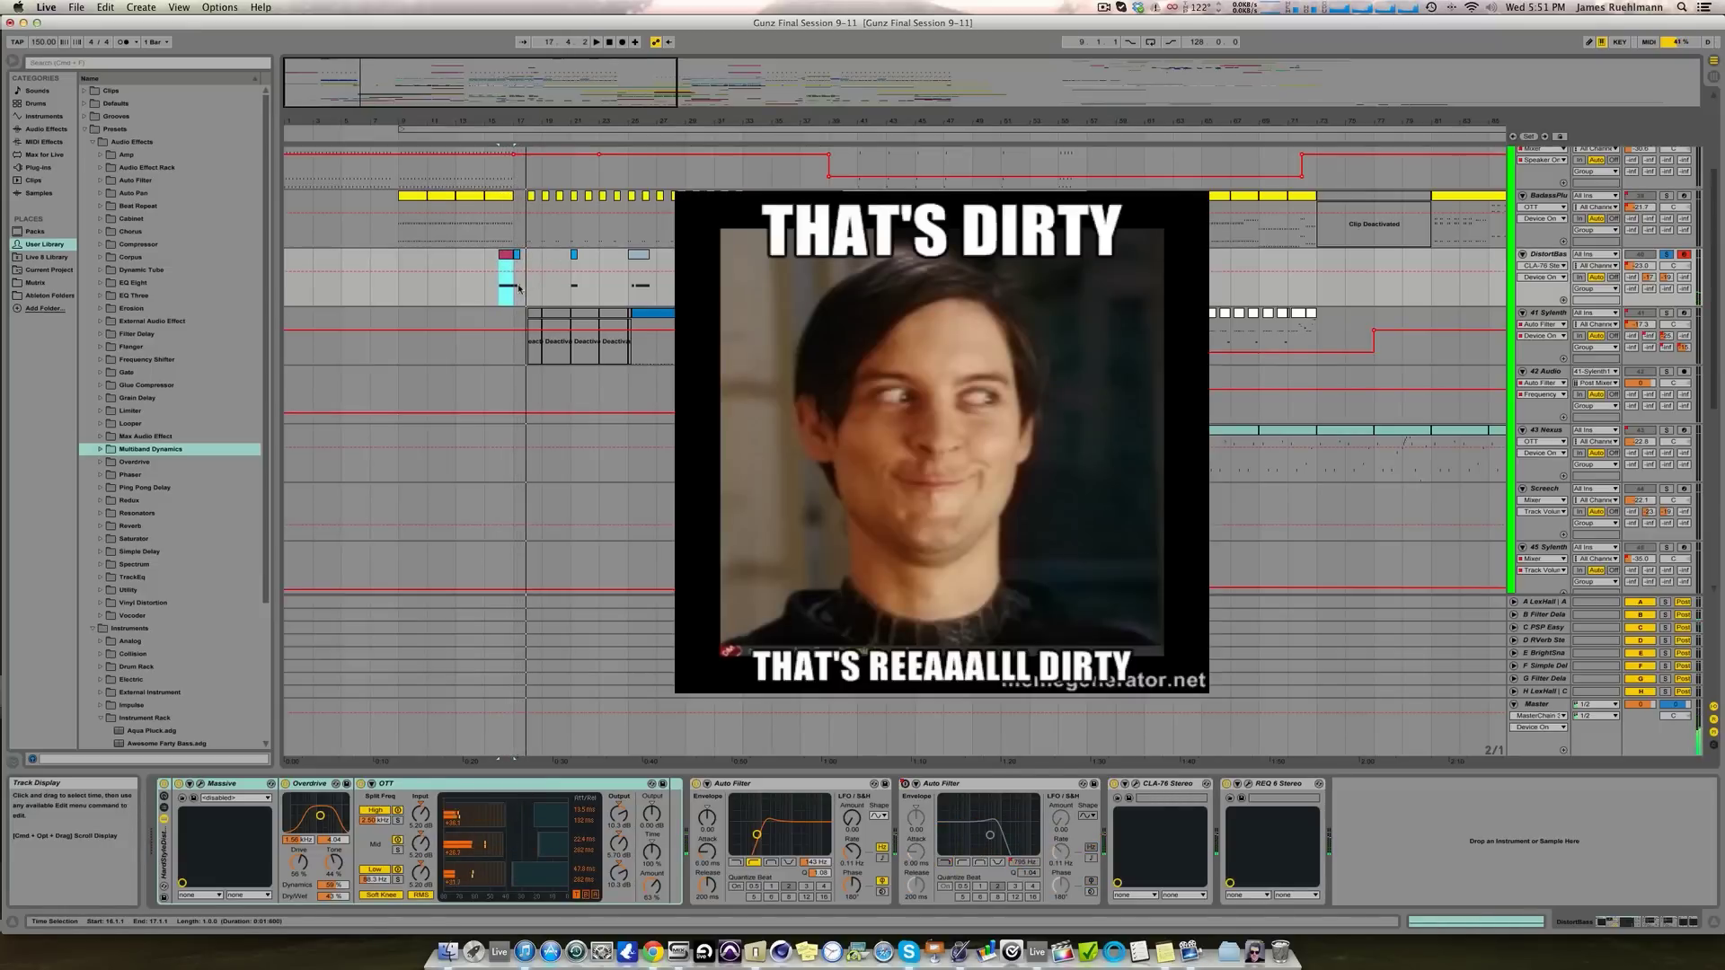
click(516, 287)
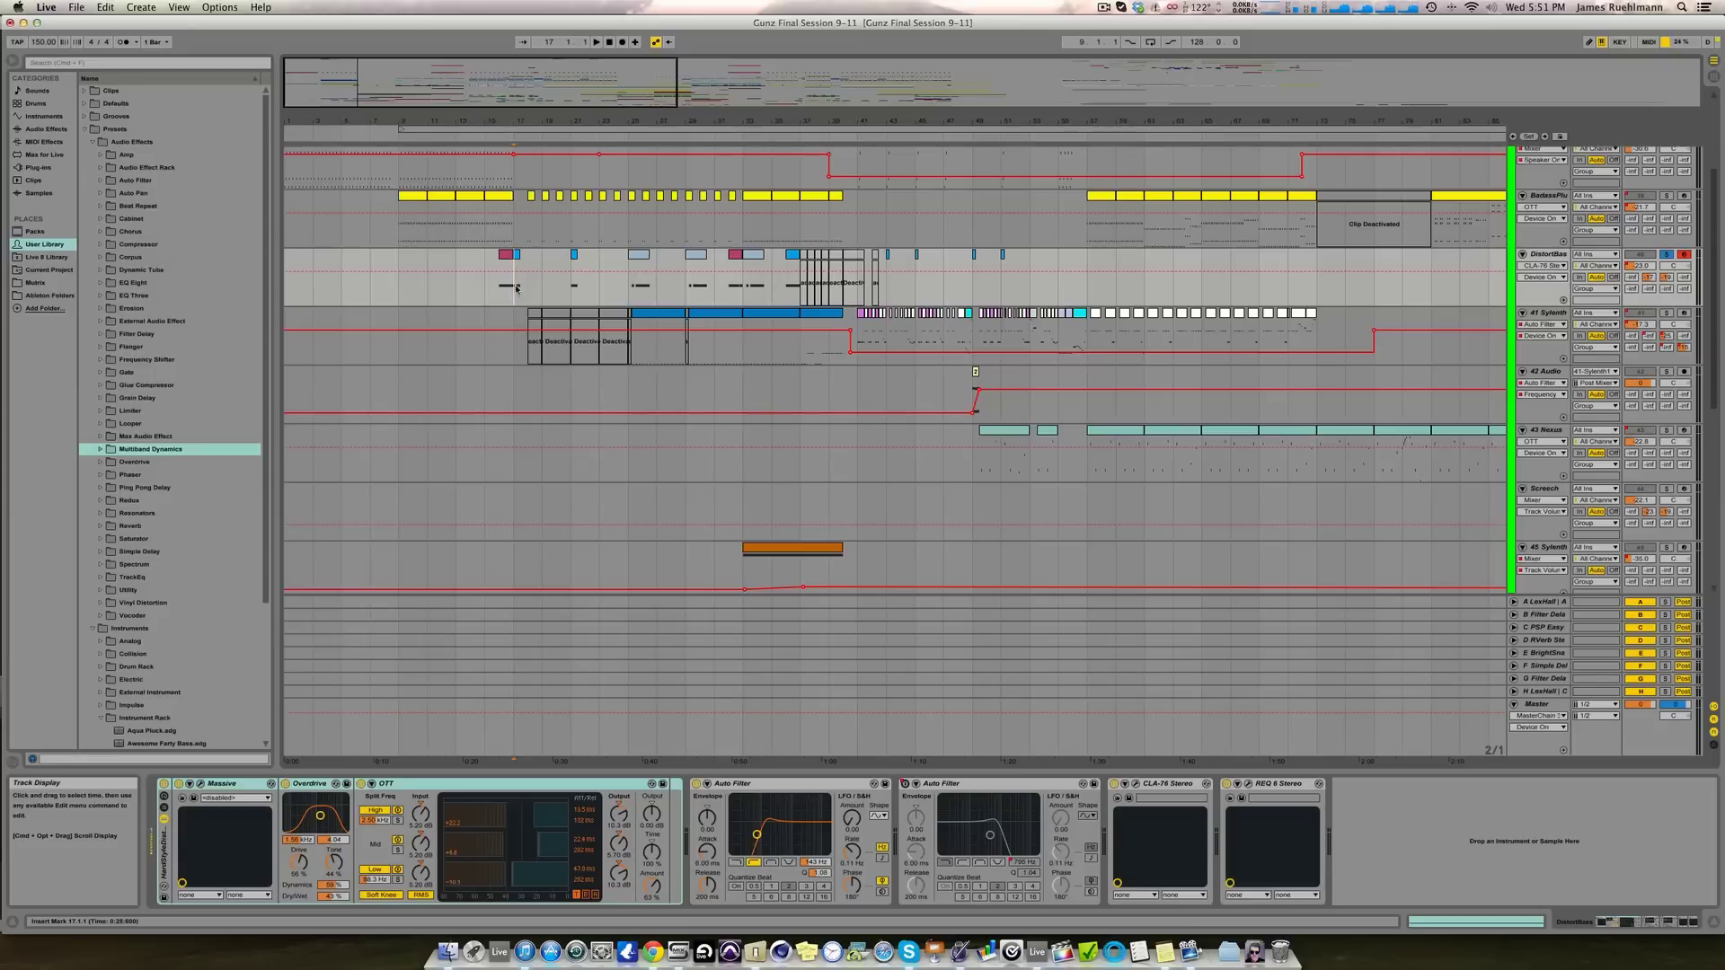
key(space)
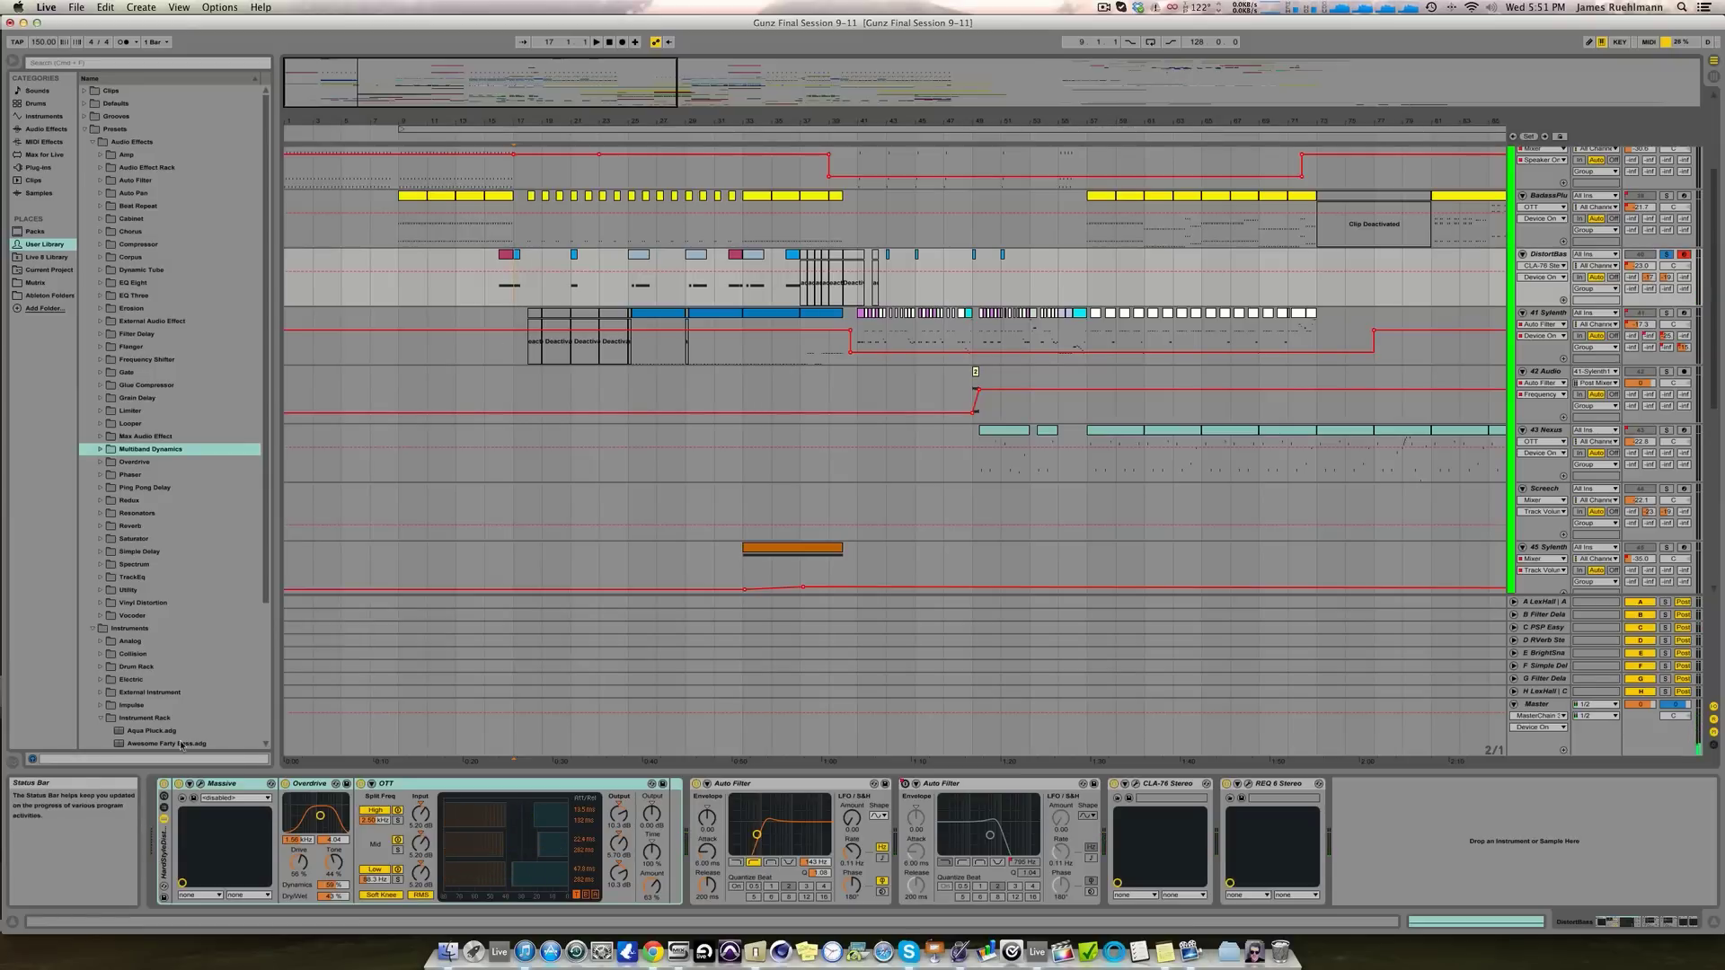
Step: Open DistortBass's Massive plug-in window and view Filter 1 and the Envelope 1 settings that modulate its cutoff
click(201, 784)
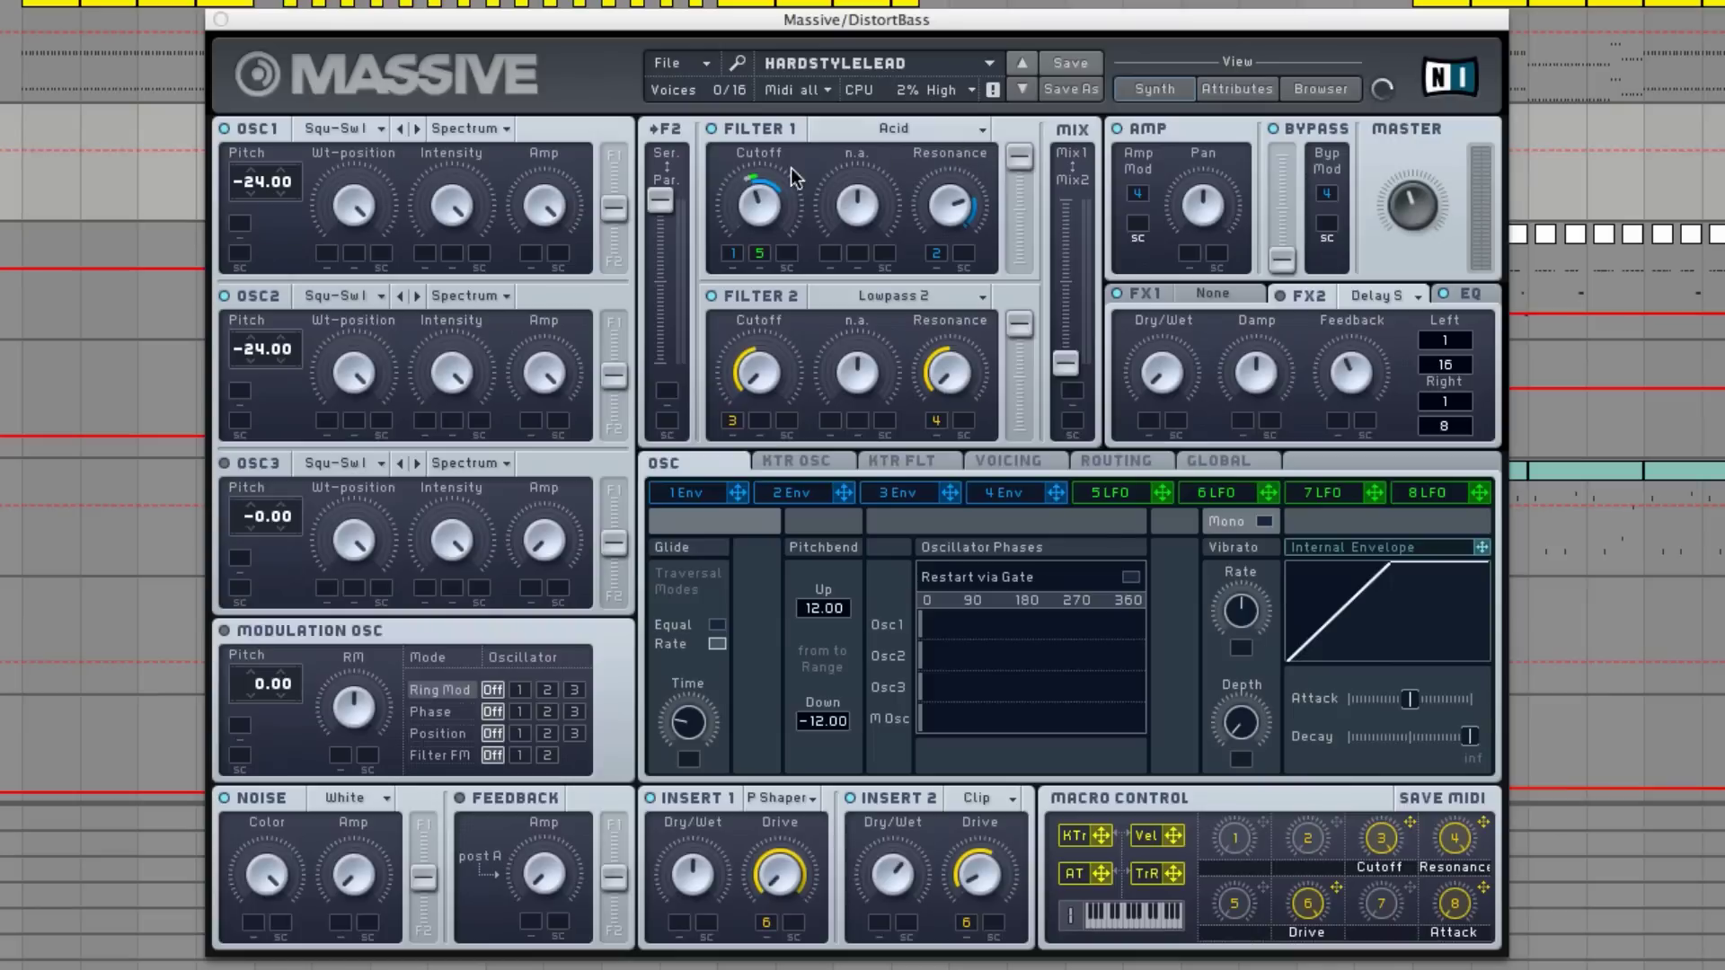
click(710, 132)
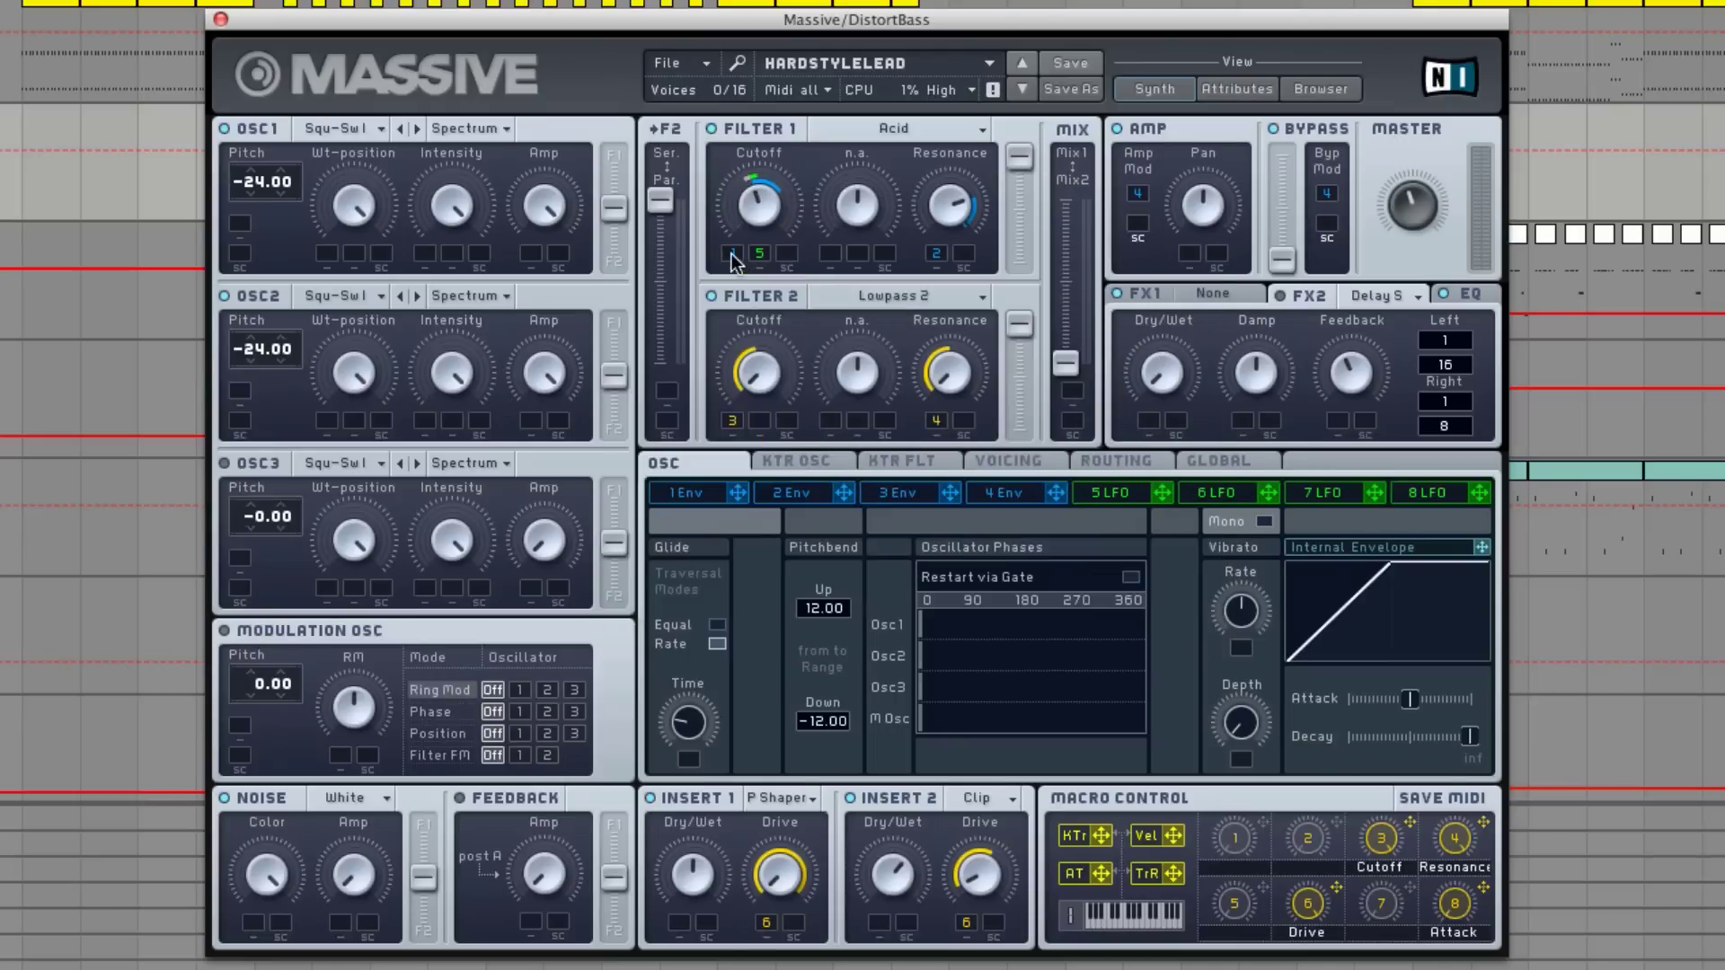
click(699, 490)
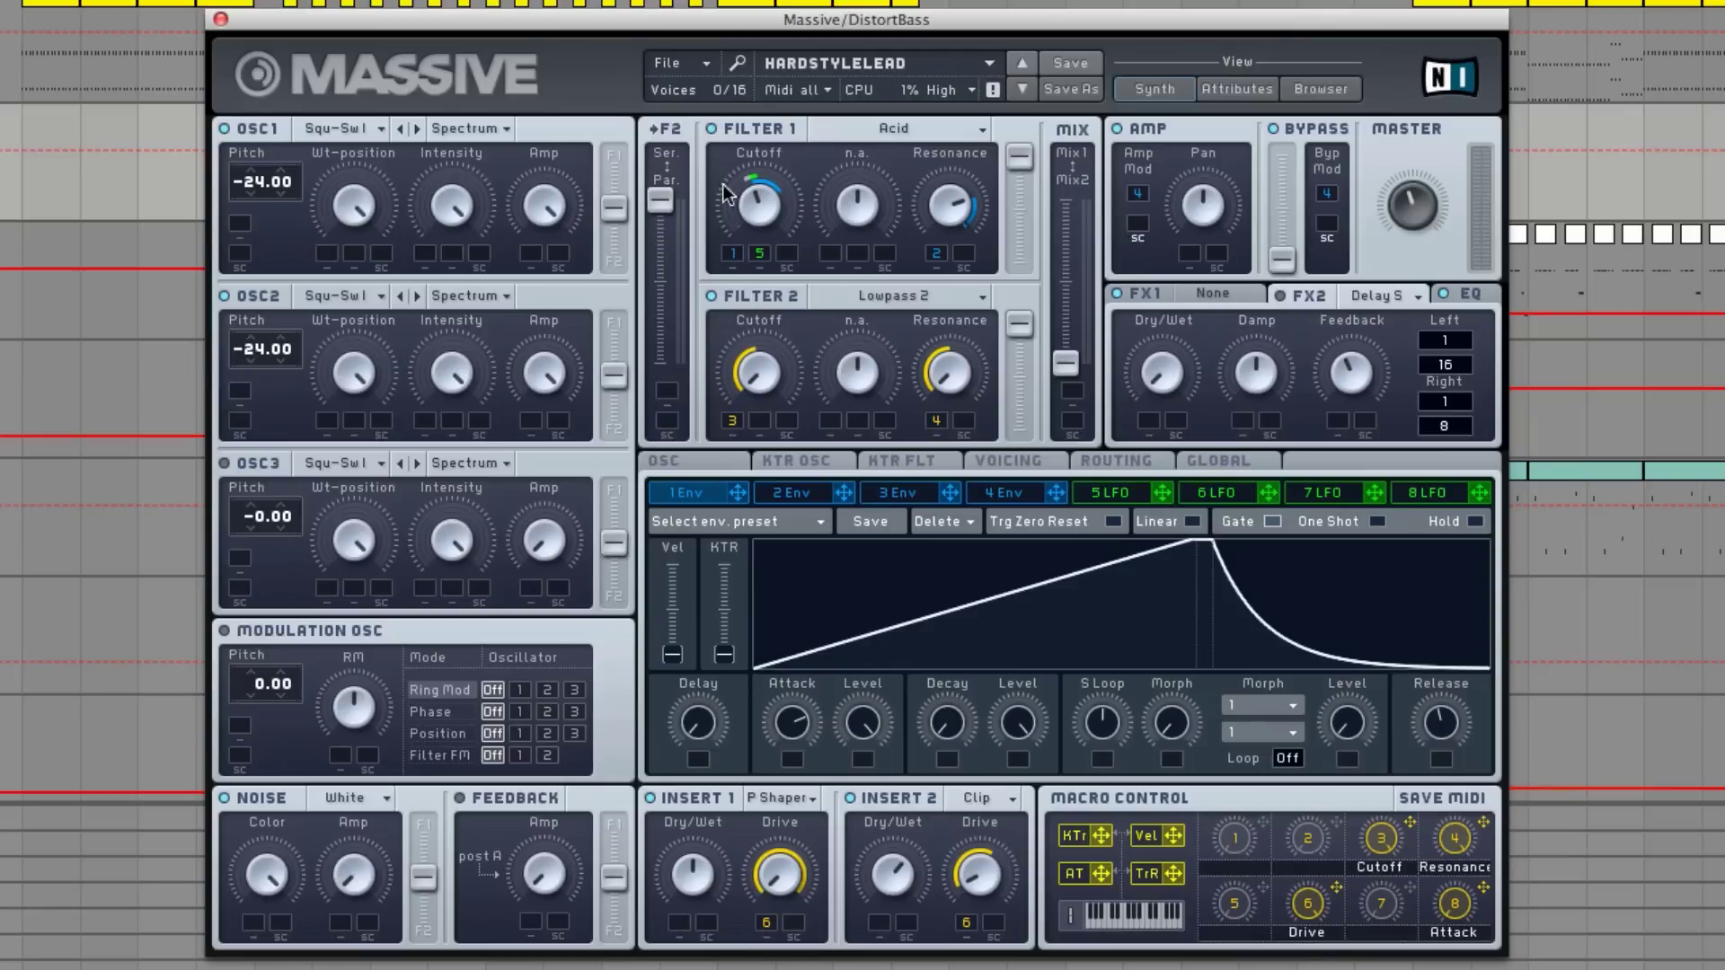
Step: Mute the Envelope 1 modulation on Filter 1's cutoff, and unmute it again
right_click(734, 254)
click(768, 300)
right_click(735, 261)
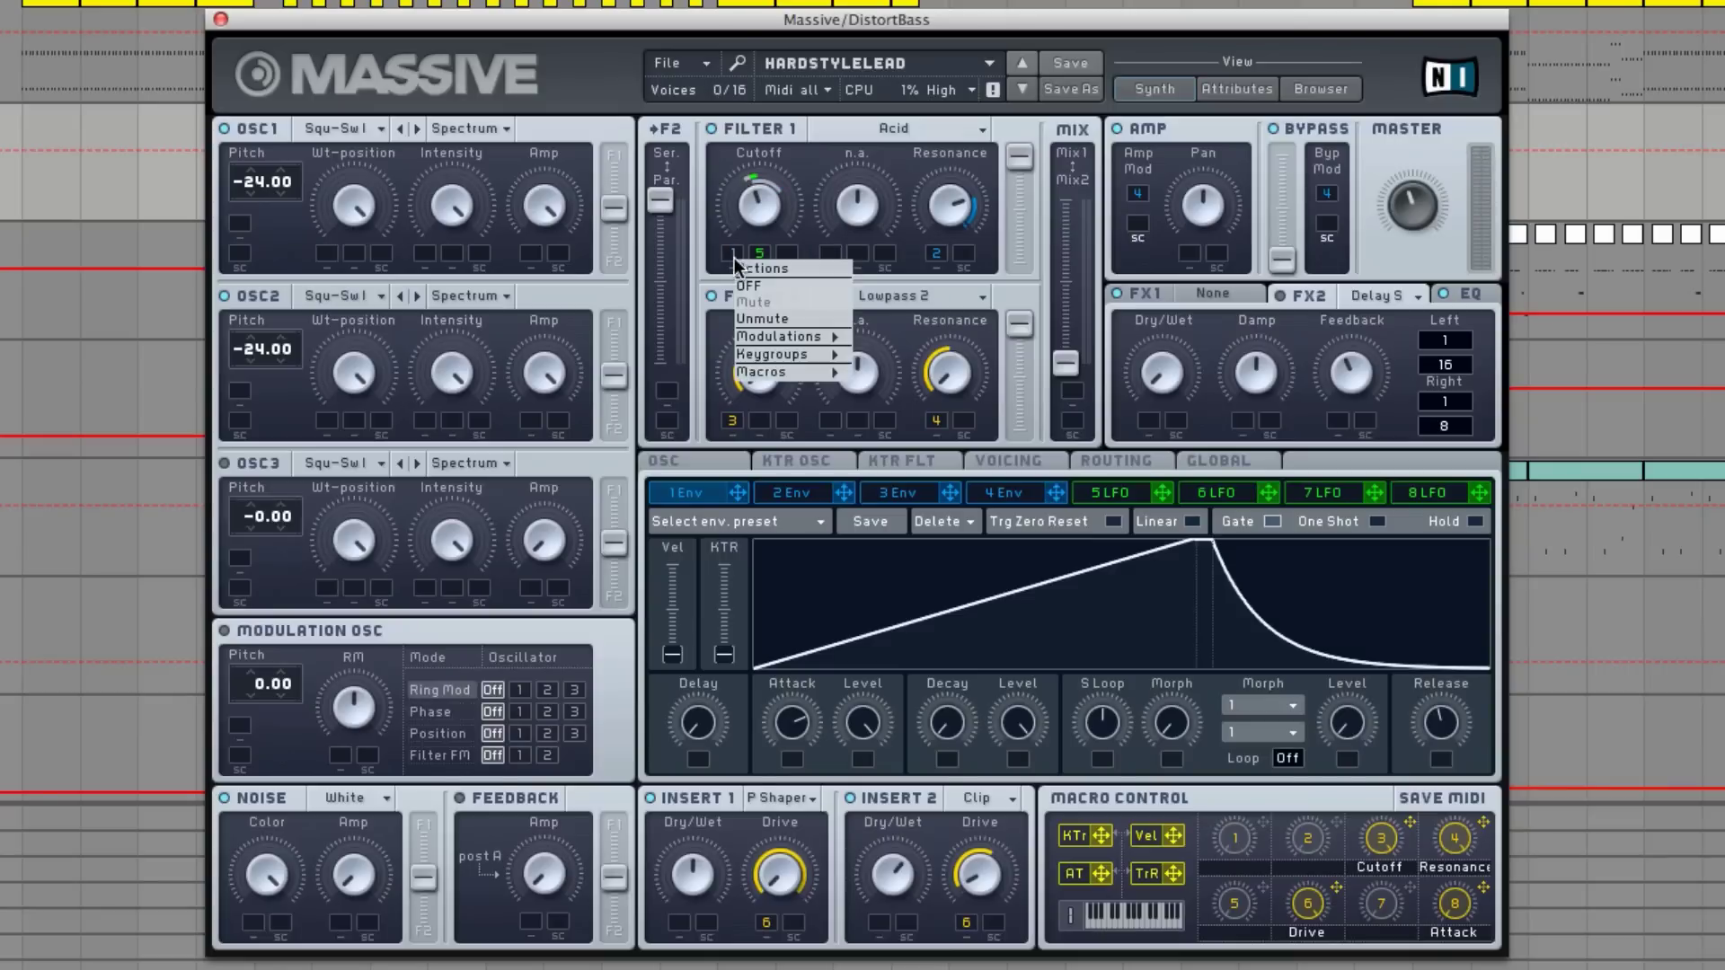
click(764, 320)
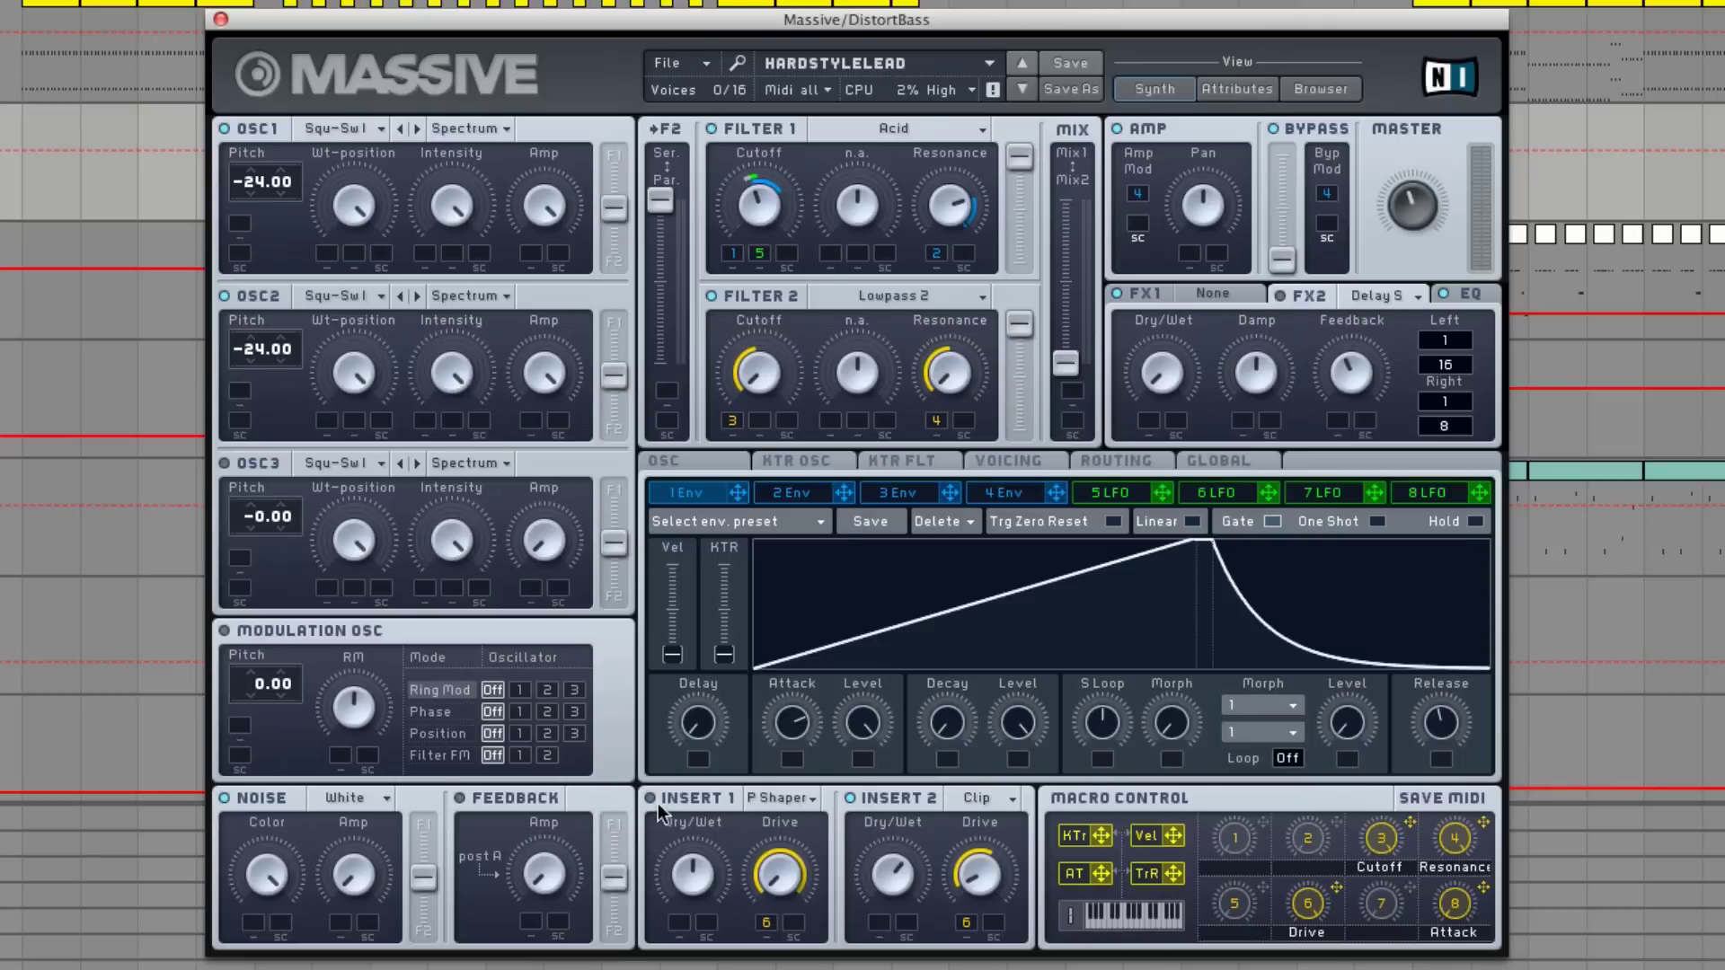
Step: Switch Massive's Insert 1 back on with Parabolic Shaper as its effect, and show the Voicing settings
click(649, 798)
click(783, 799)
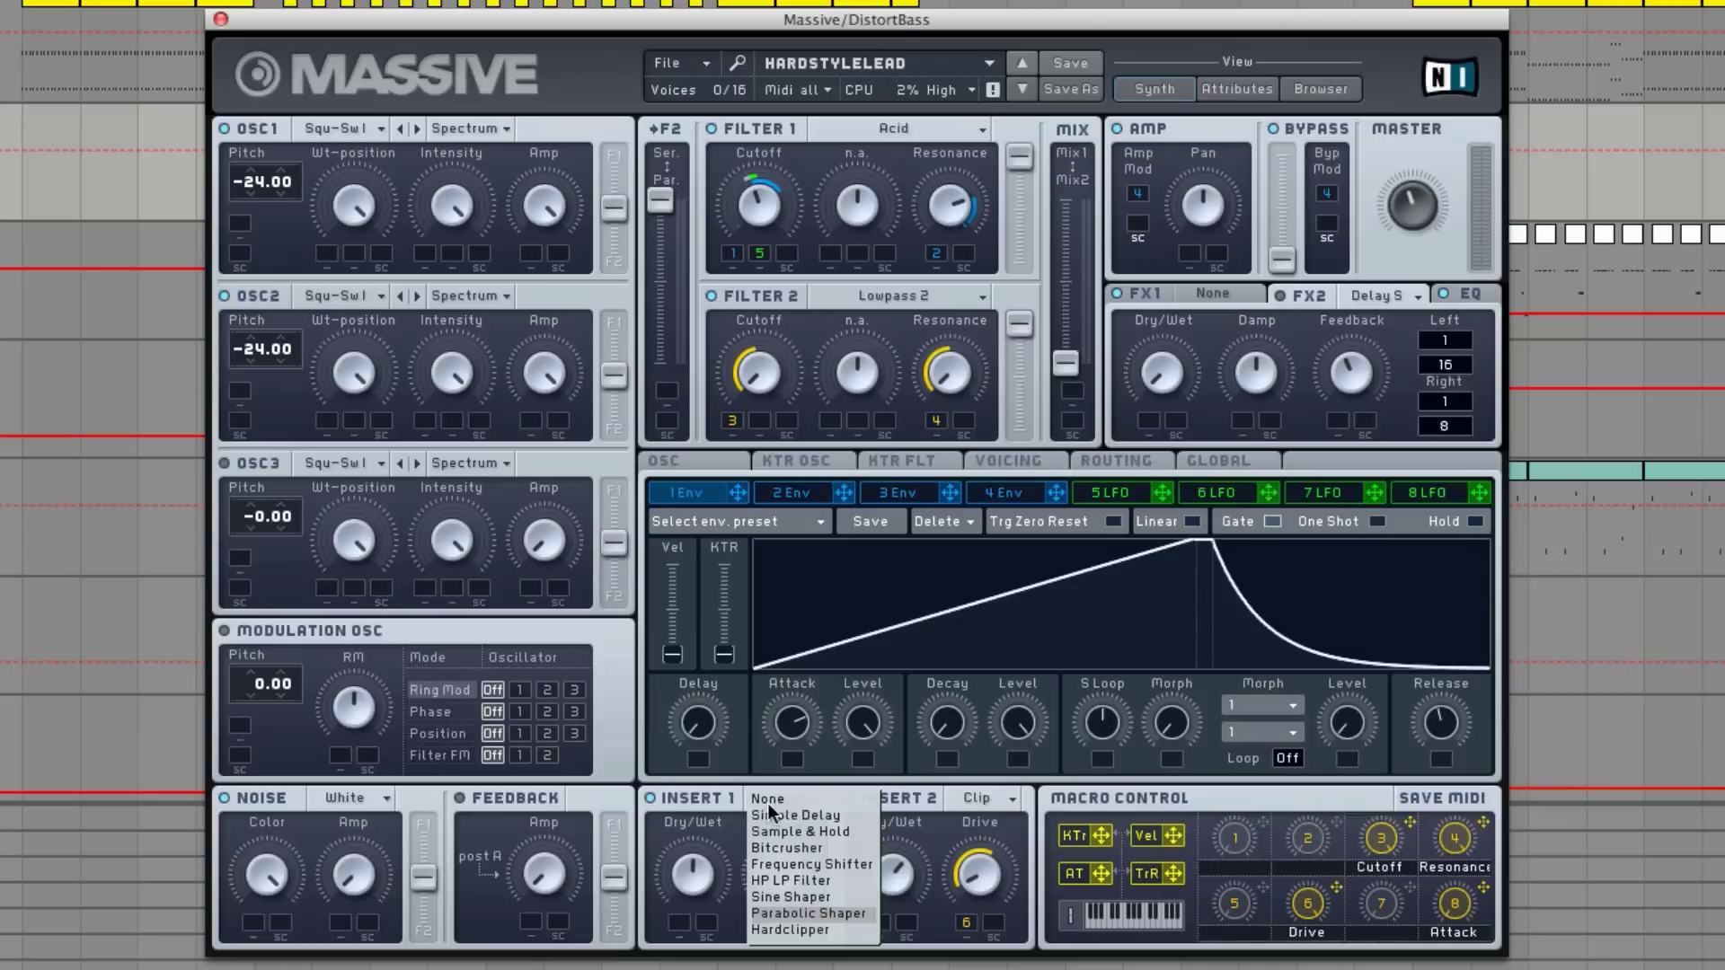
click(809, 912)
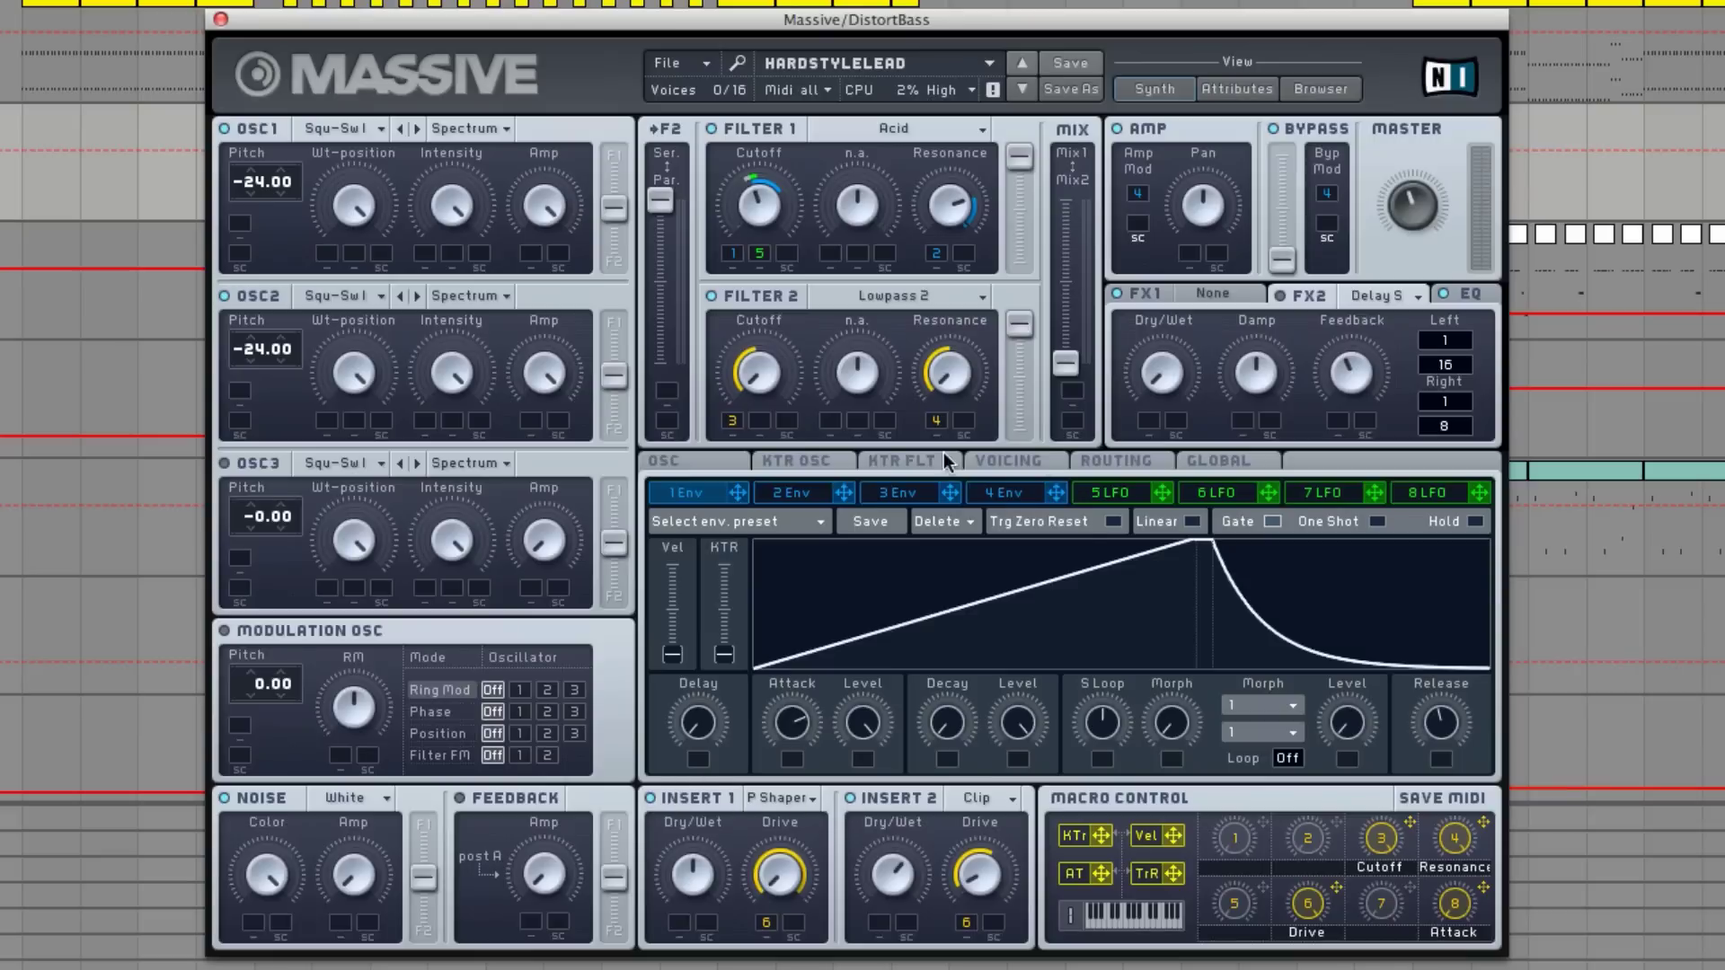
click(1001, 470)
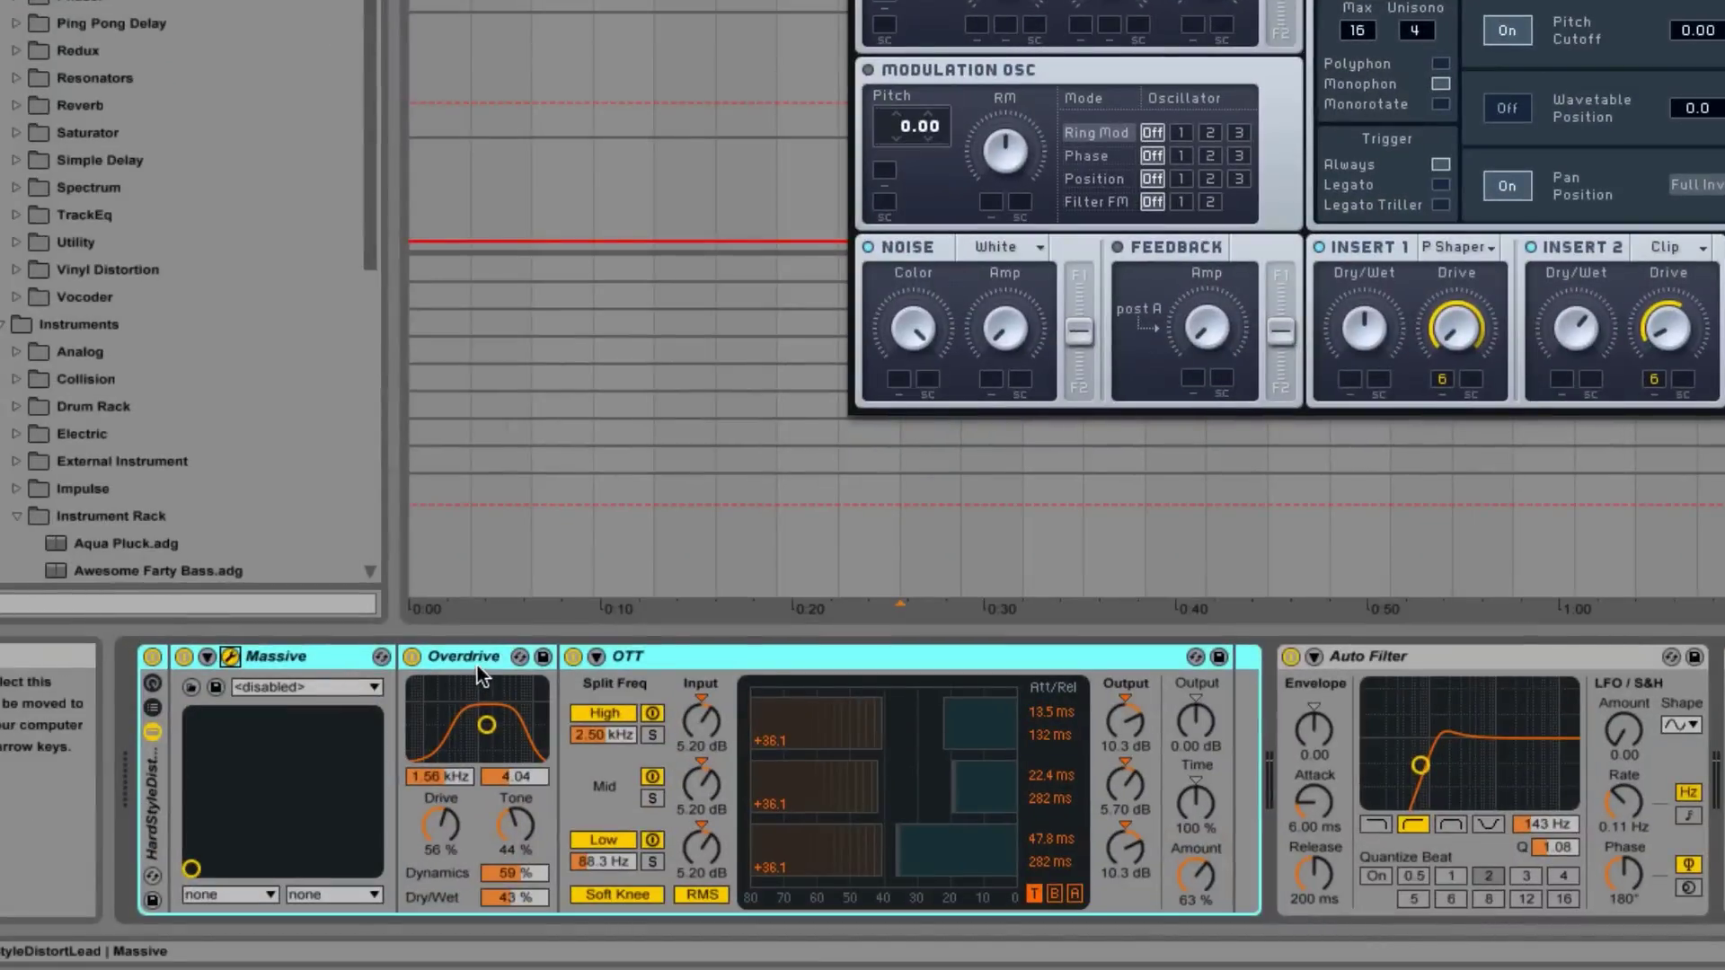
Step: Bypass the Overdrive and OTT devices in the DistortBass rack, and reactivate both
click(467, 657)
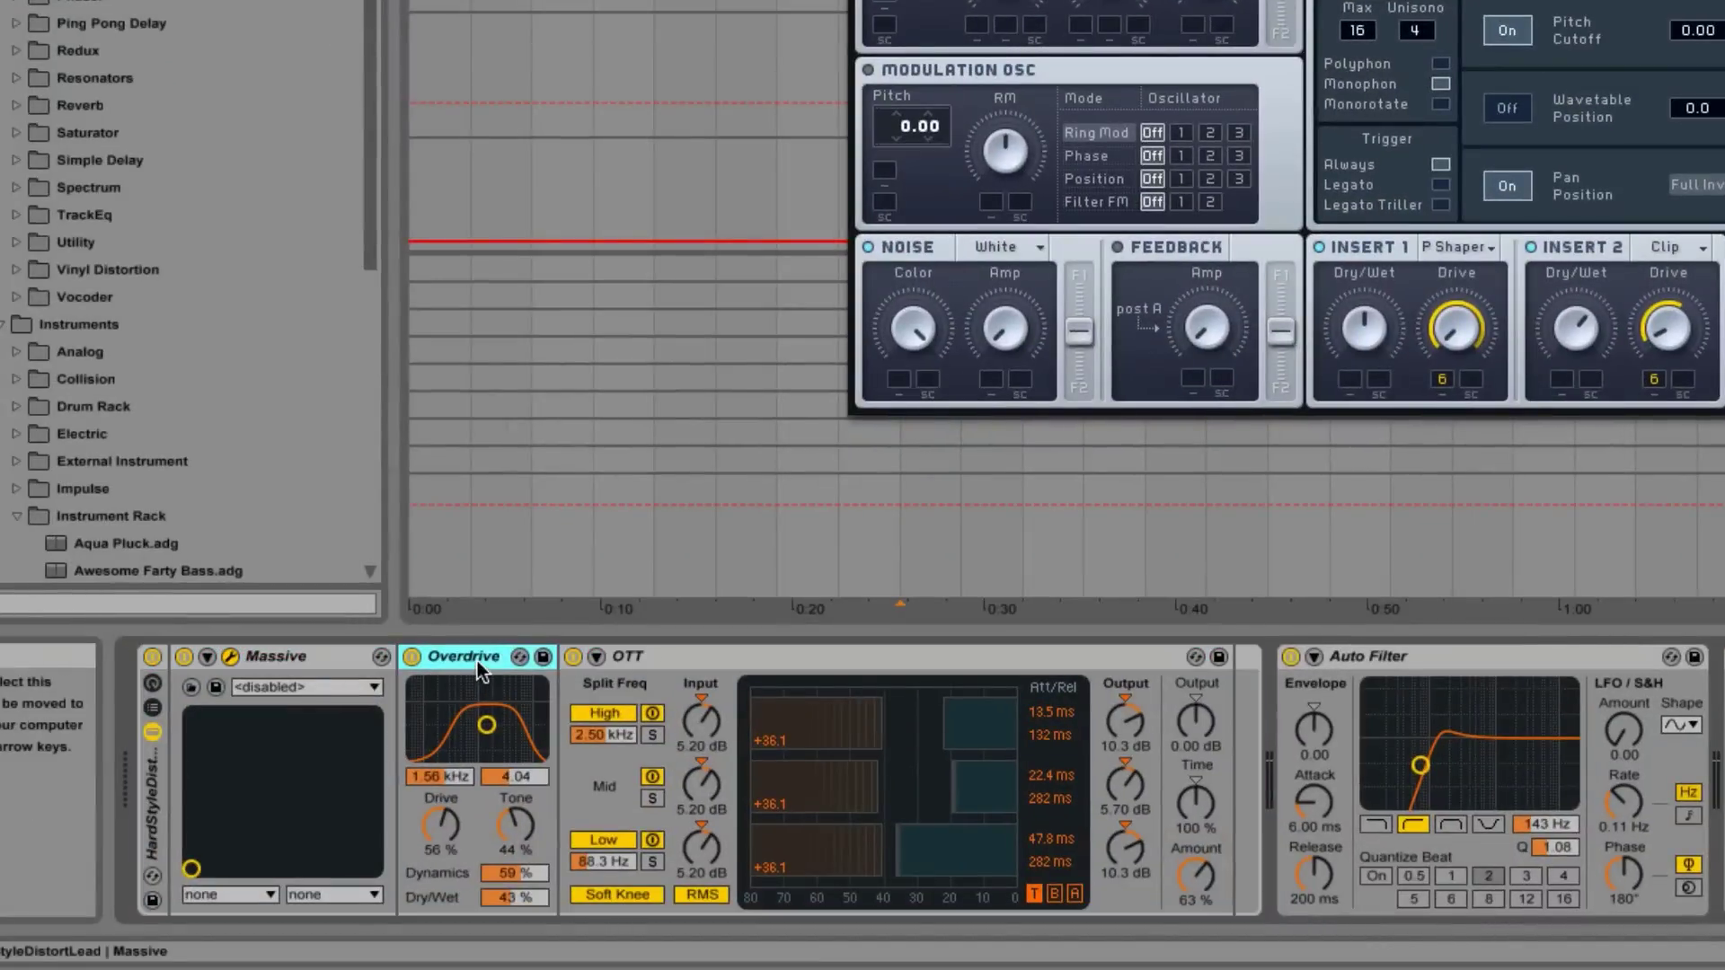
click(412, 659)
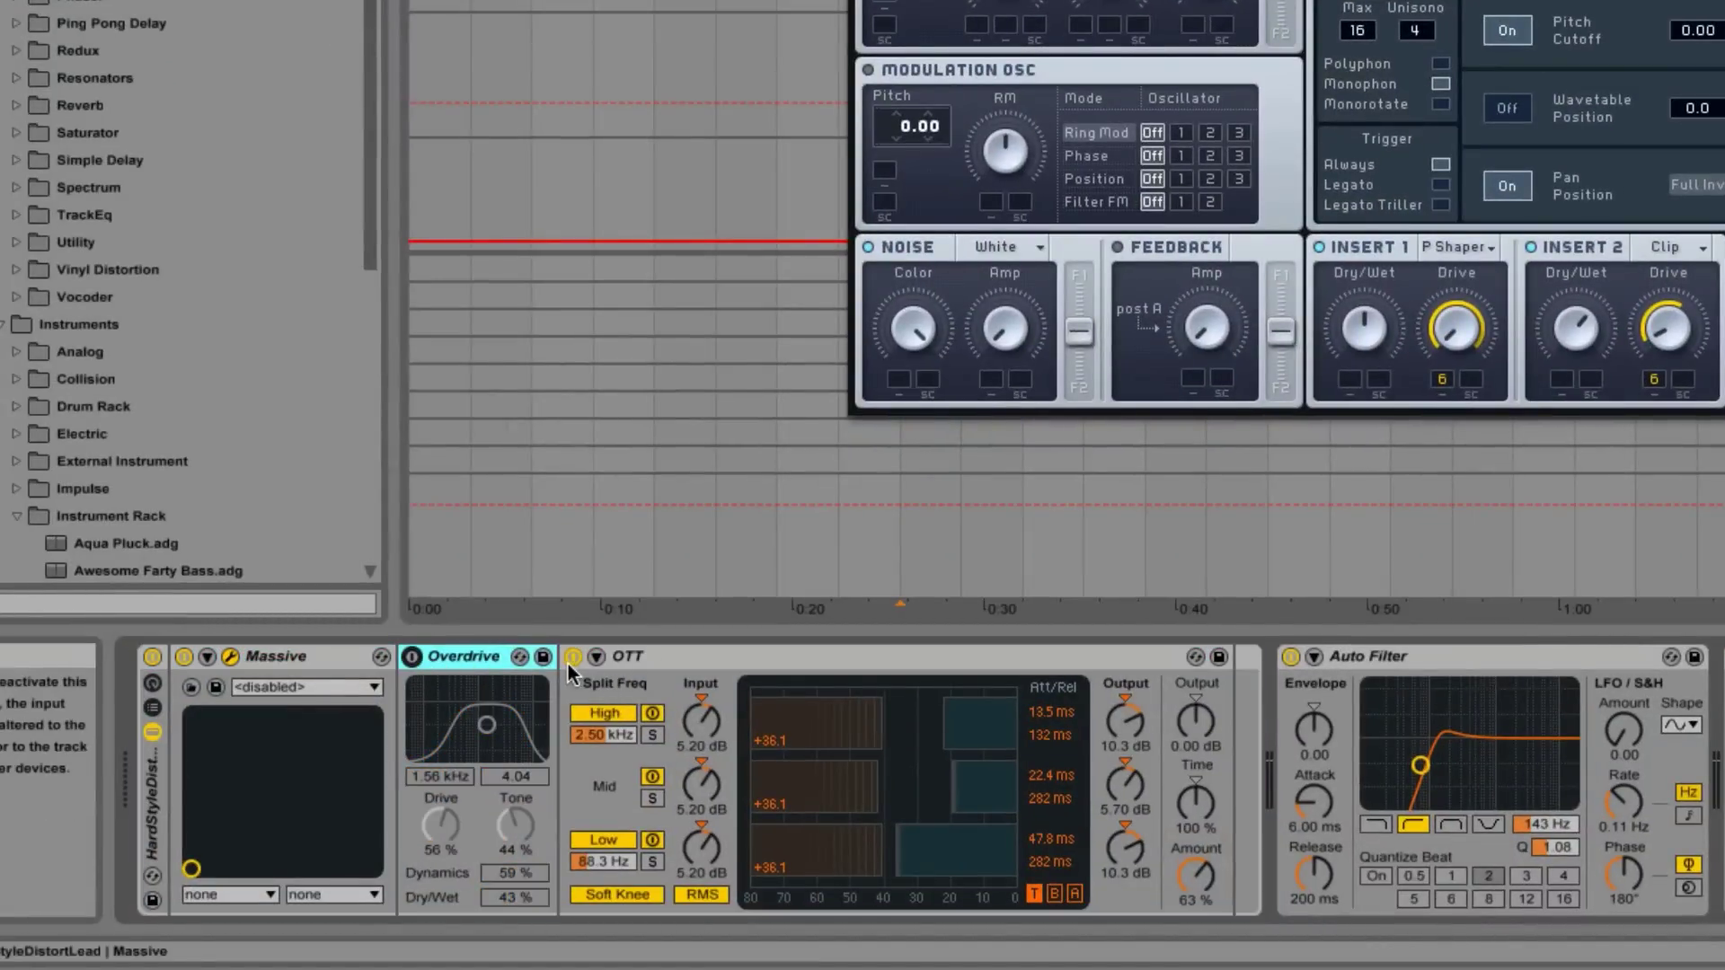
click(572, 657)
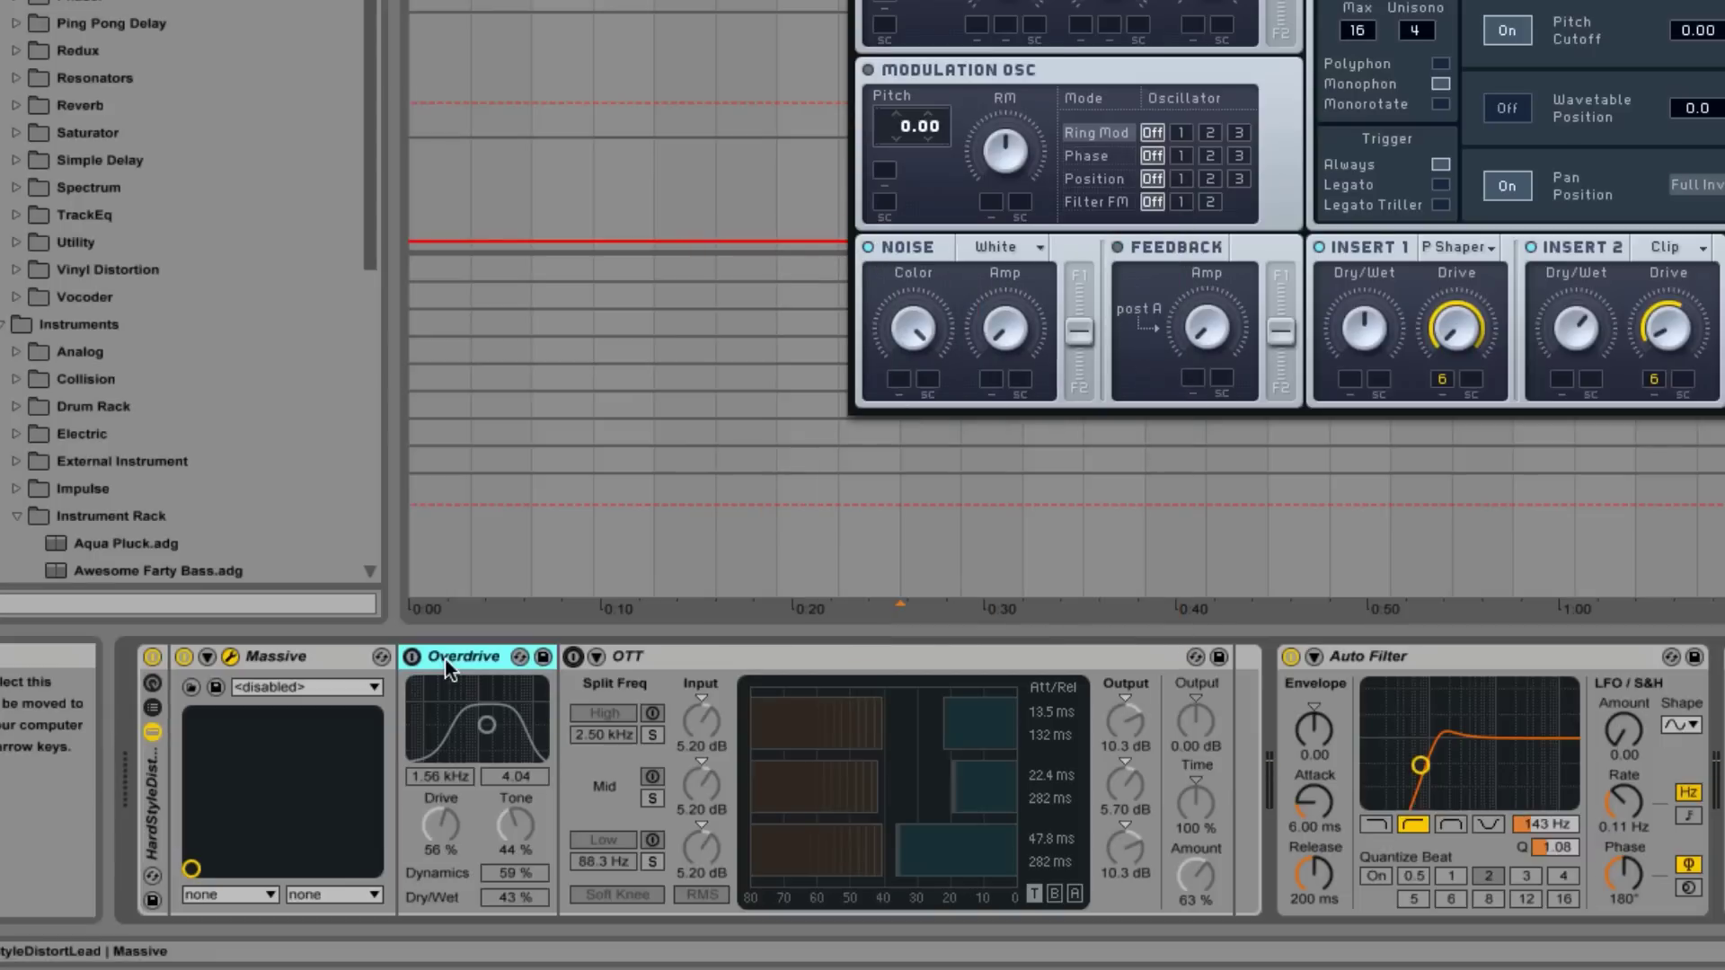
click(415, 656)
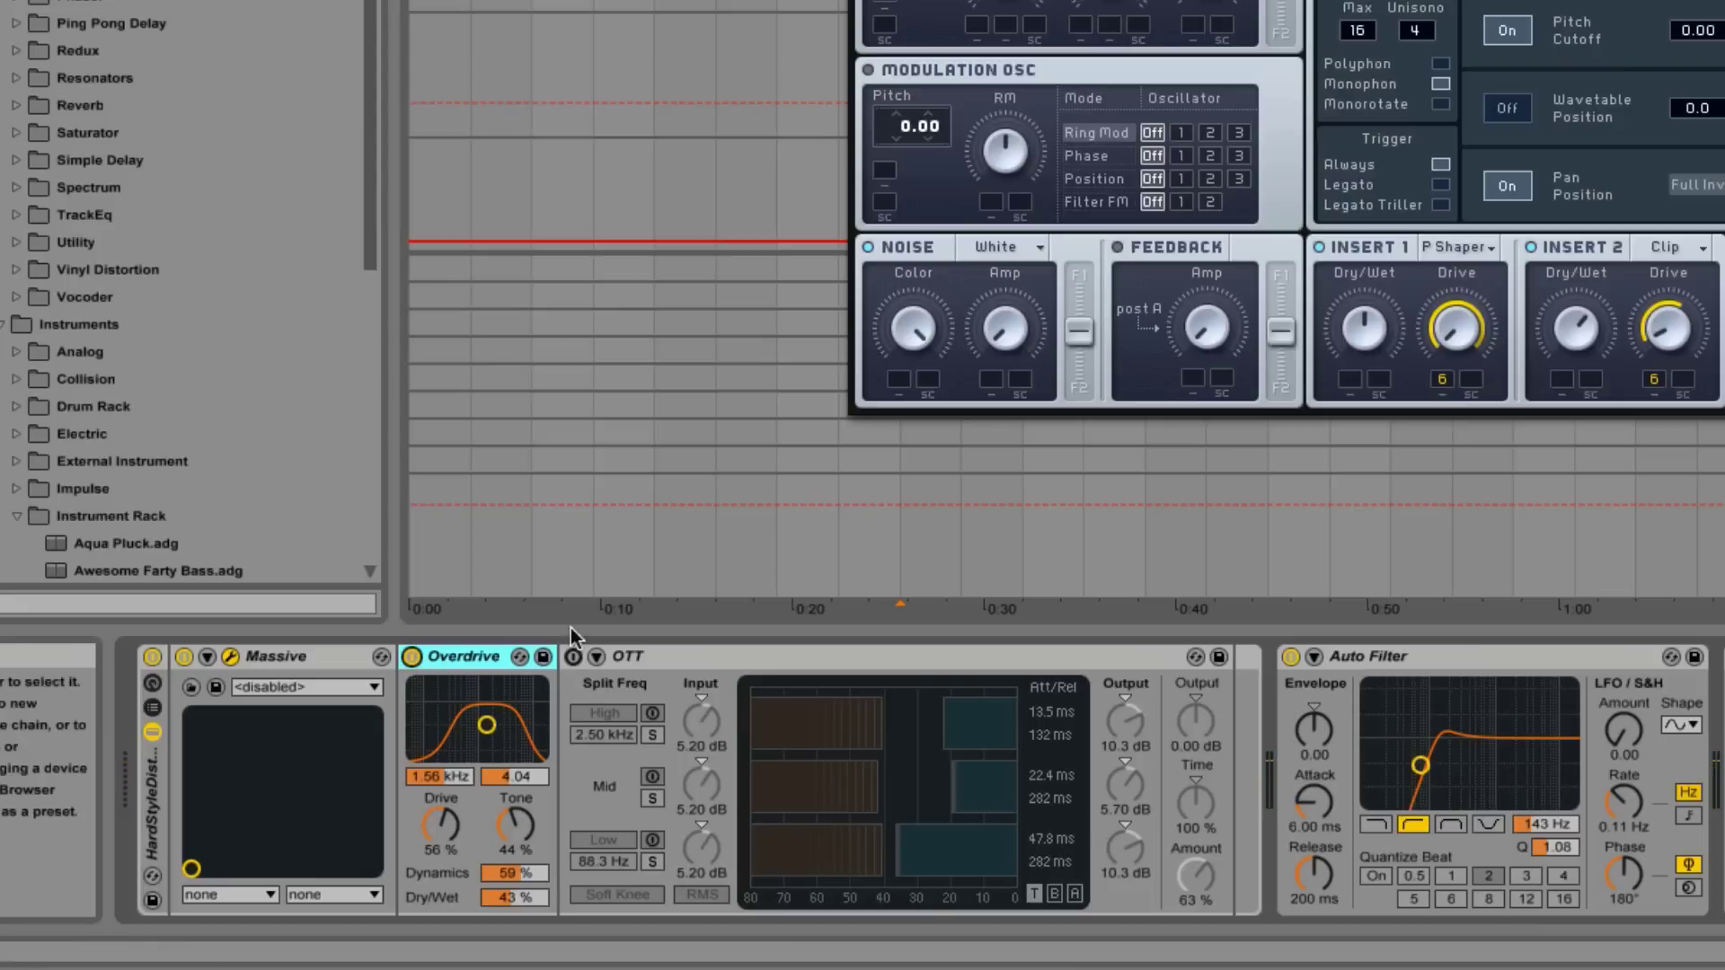
click(574, 659)
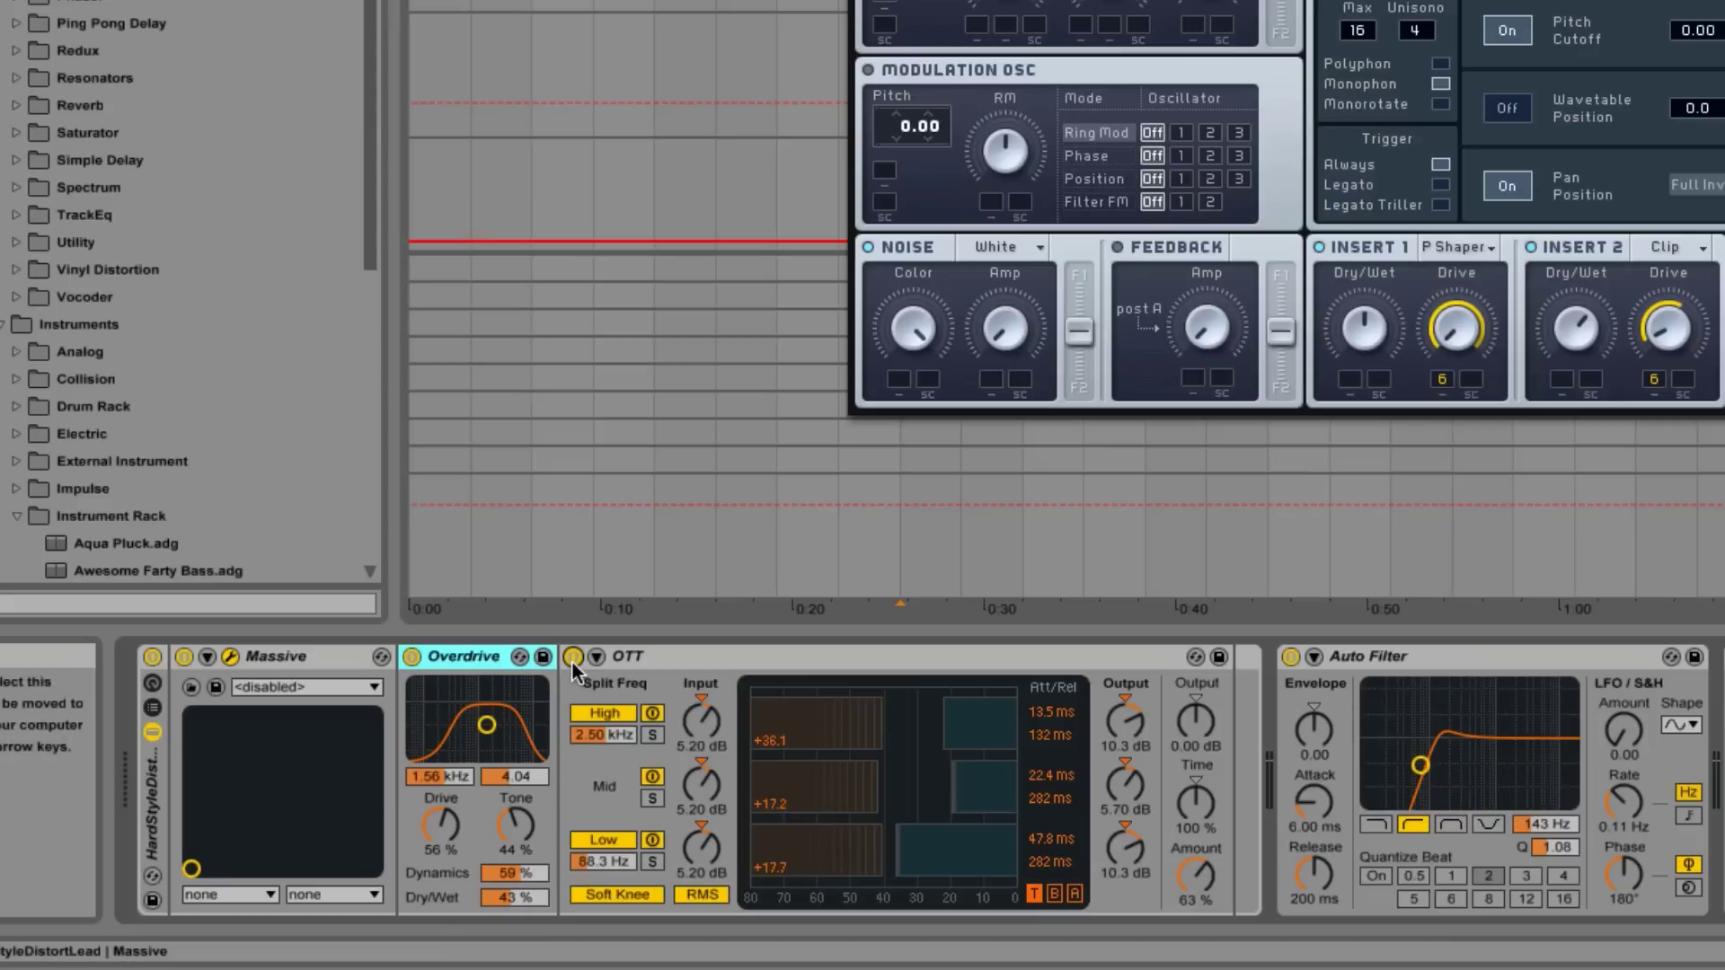
click(695, 661)
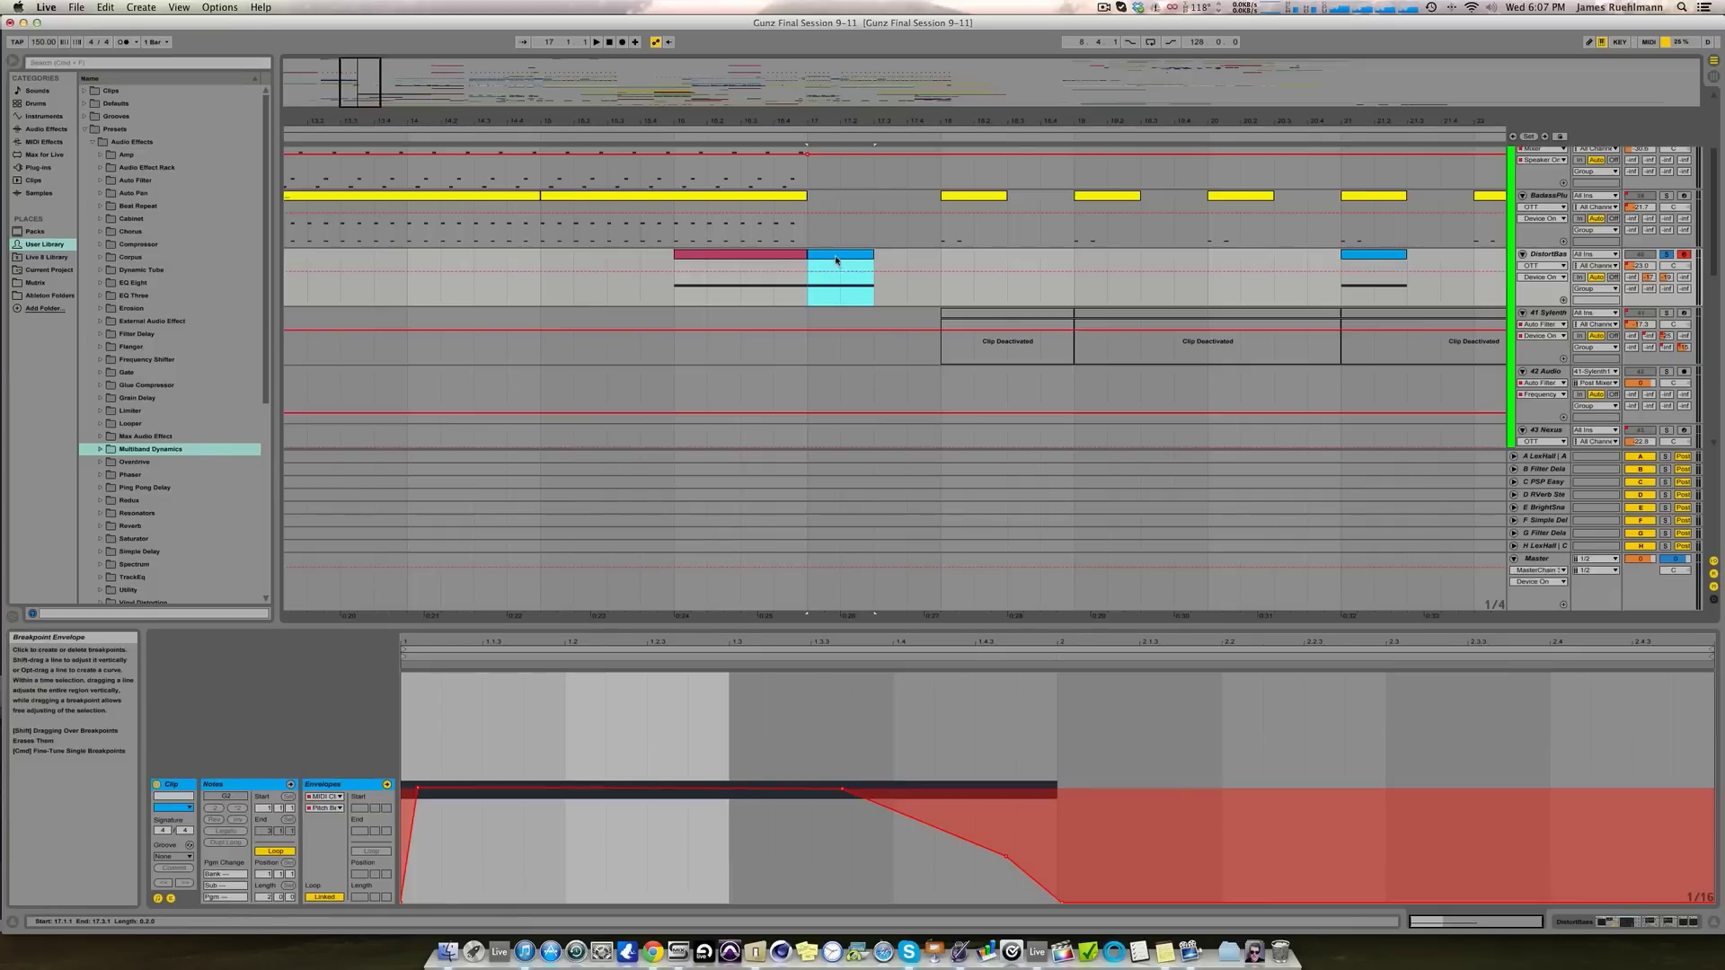
Step: Return from the clip envelope to the DistortBass device chain, view Massive's plug-in window, and hide it
click(1610, 921)
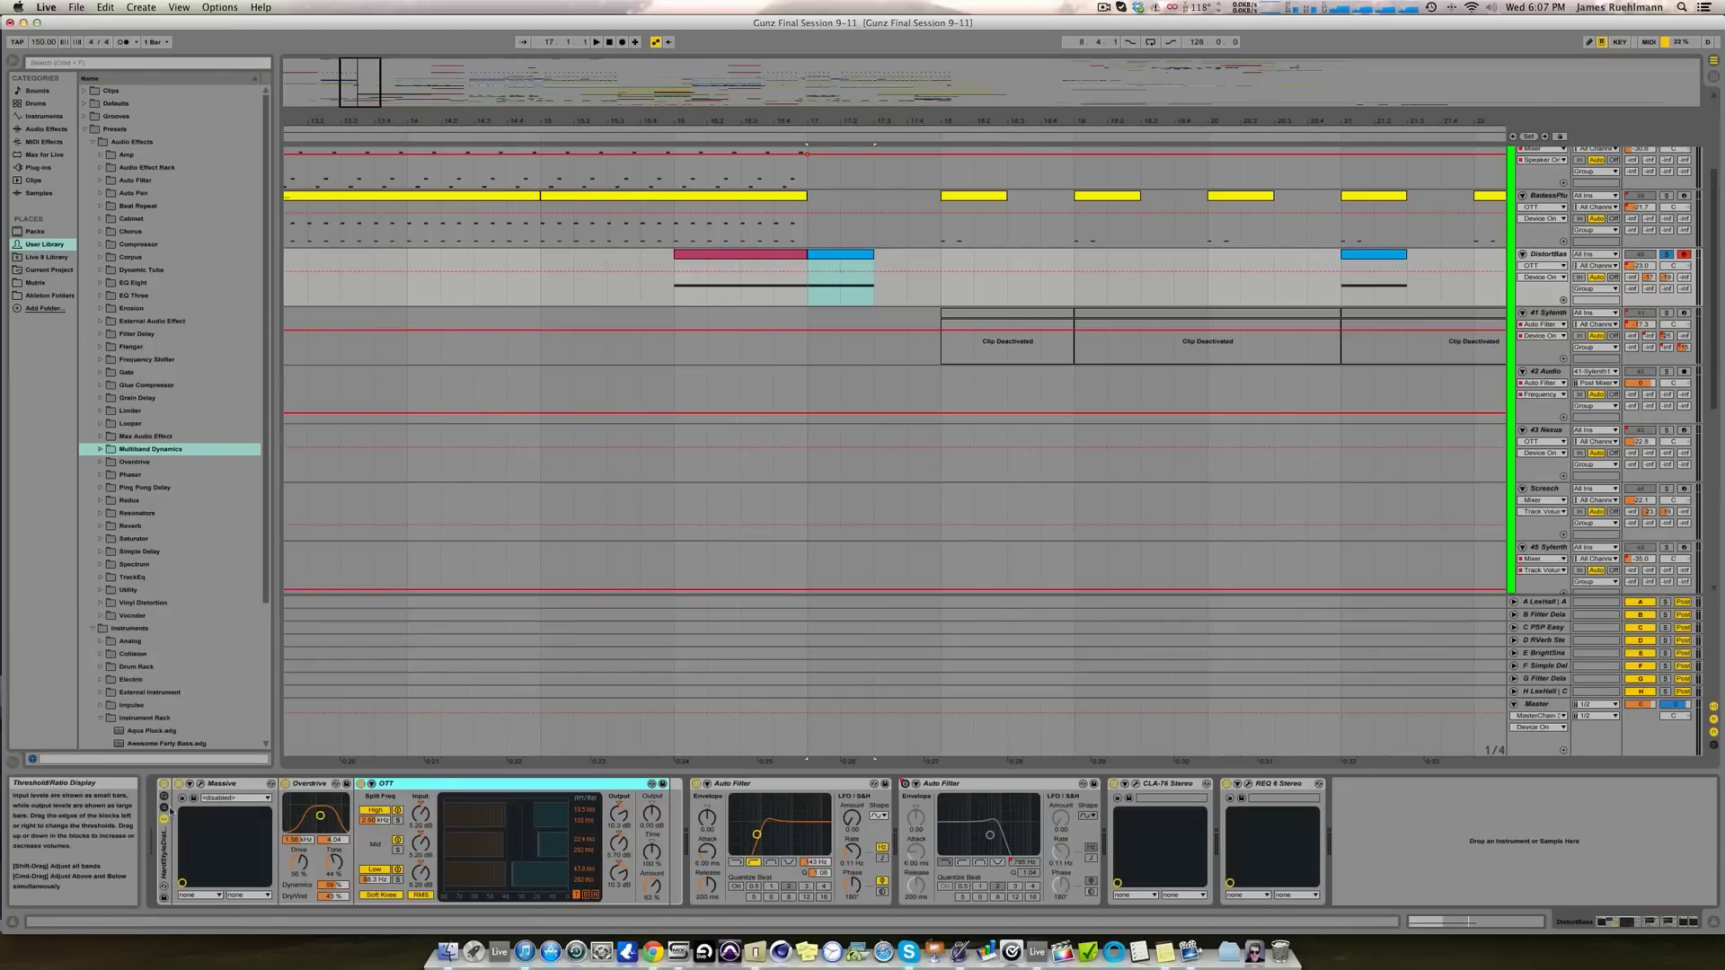
click(199, 789)
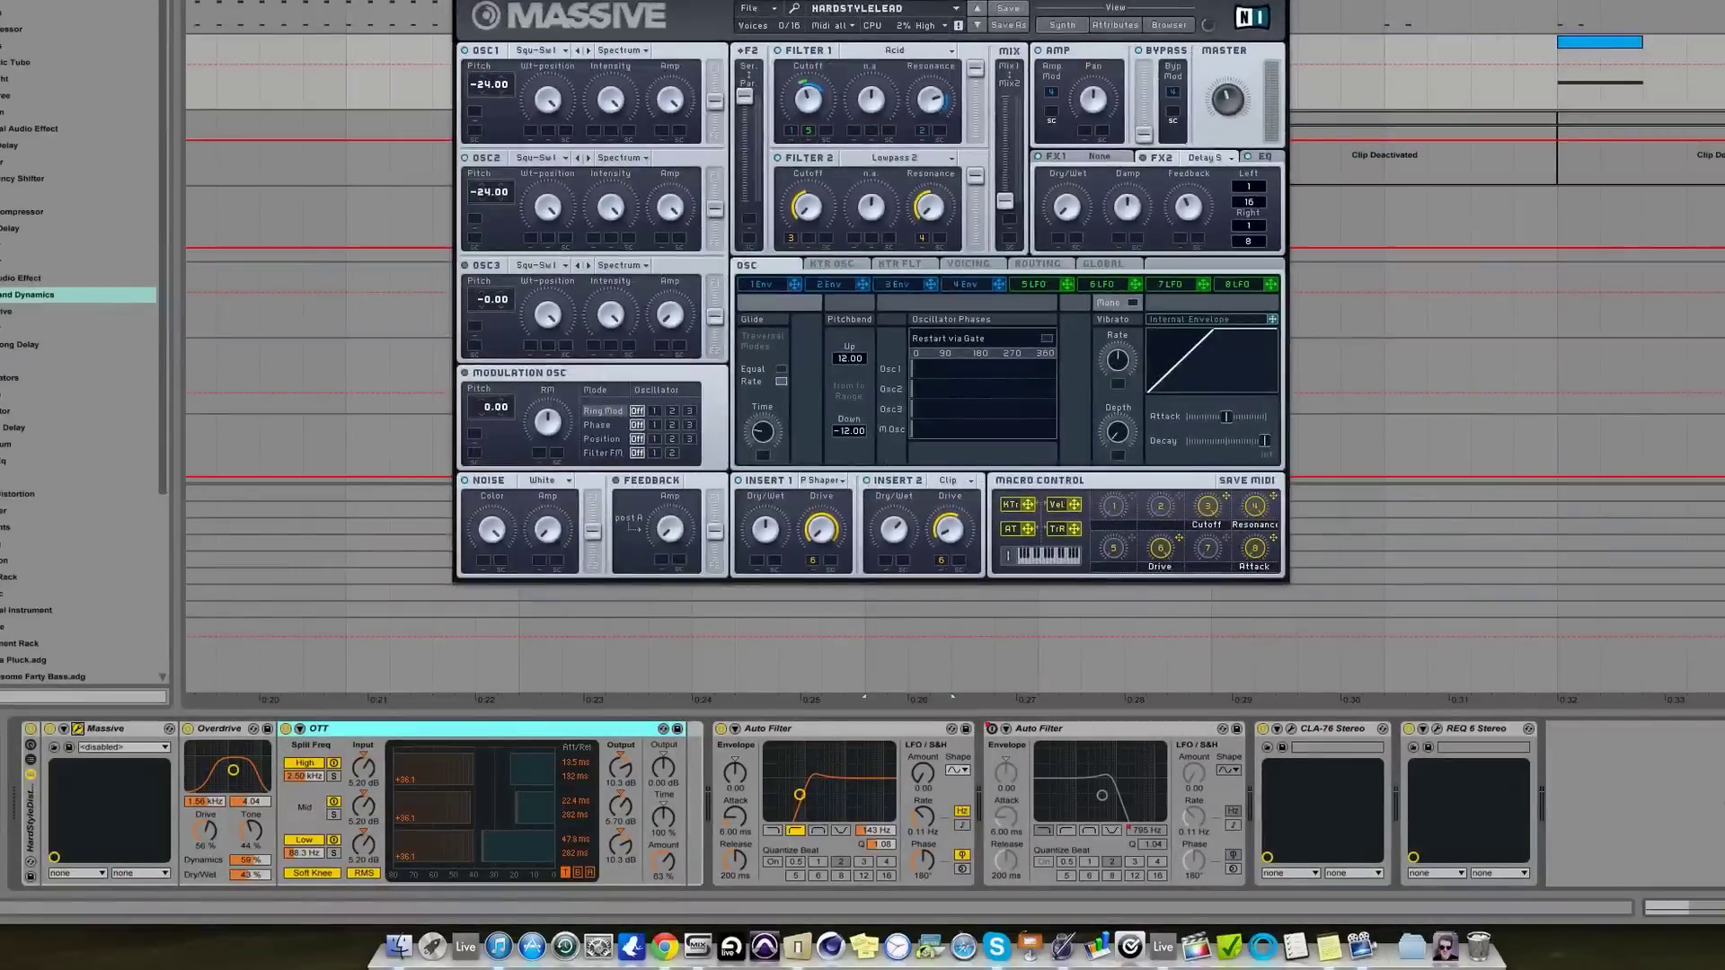
key(super+alt+p)
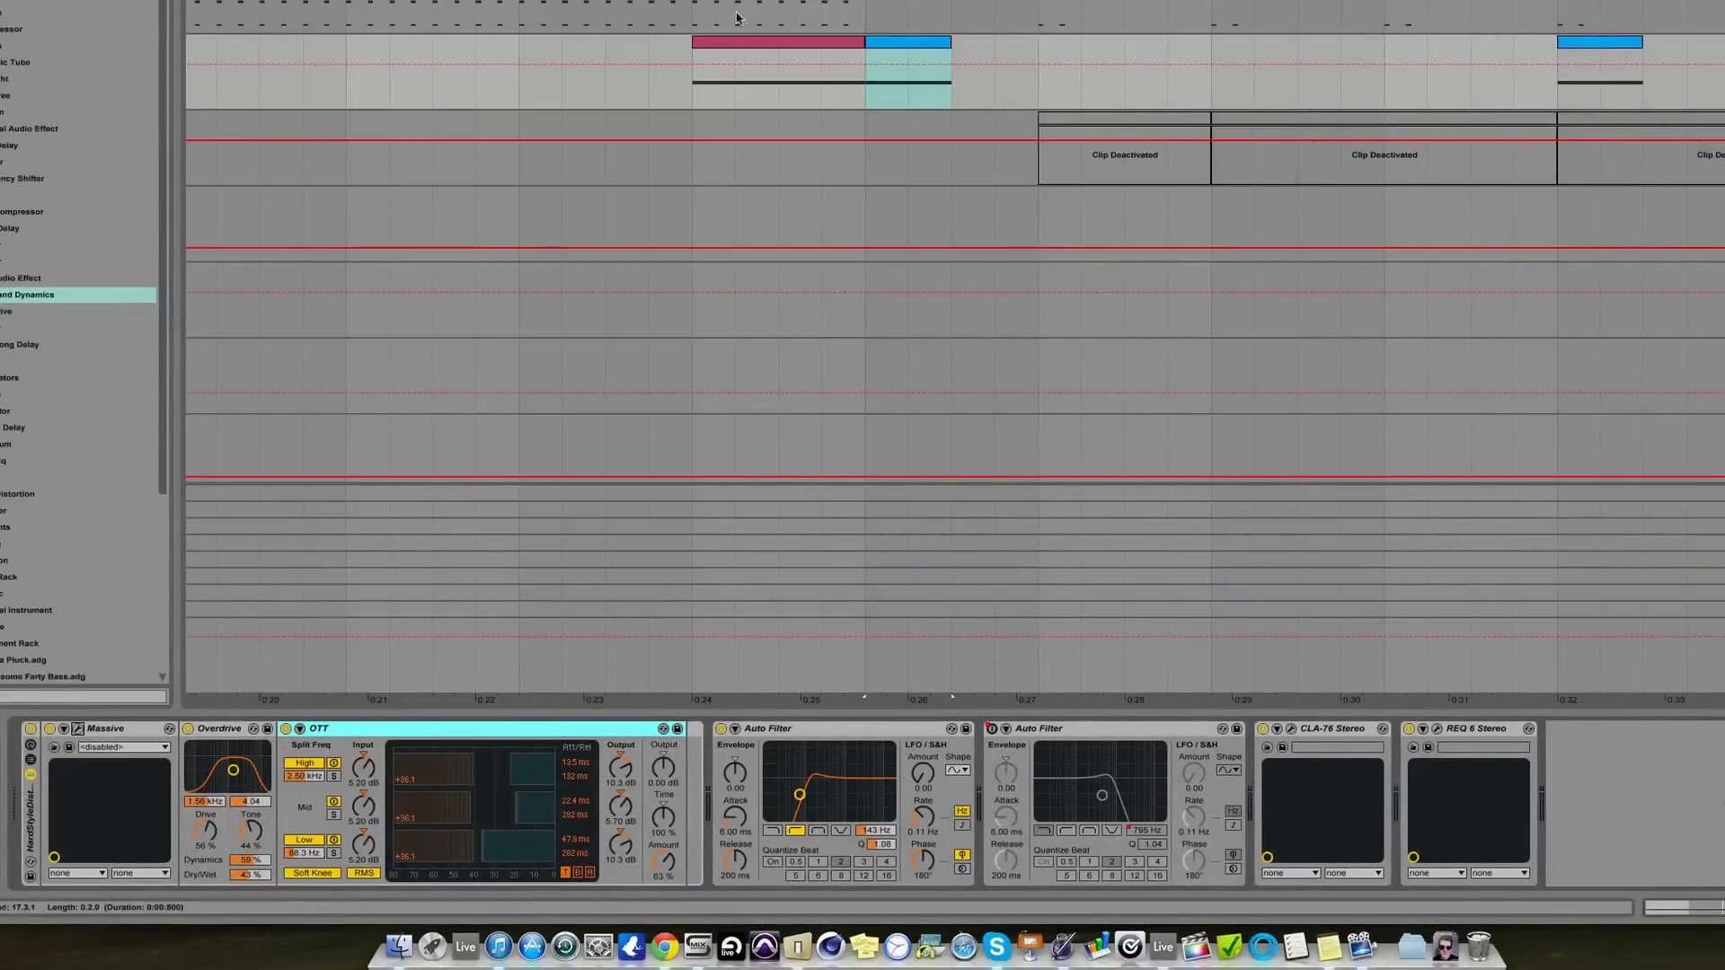
Step: Show the pitch bend envelope of the DistortBass clip at bar 16, look over the available controllers, and play the clip
click(843, 50)
key(shift+Tab)
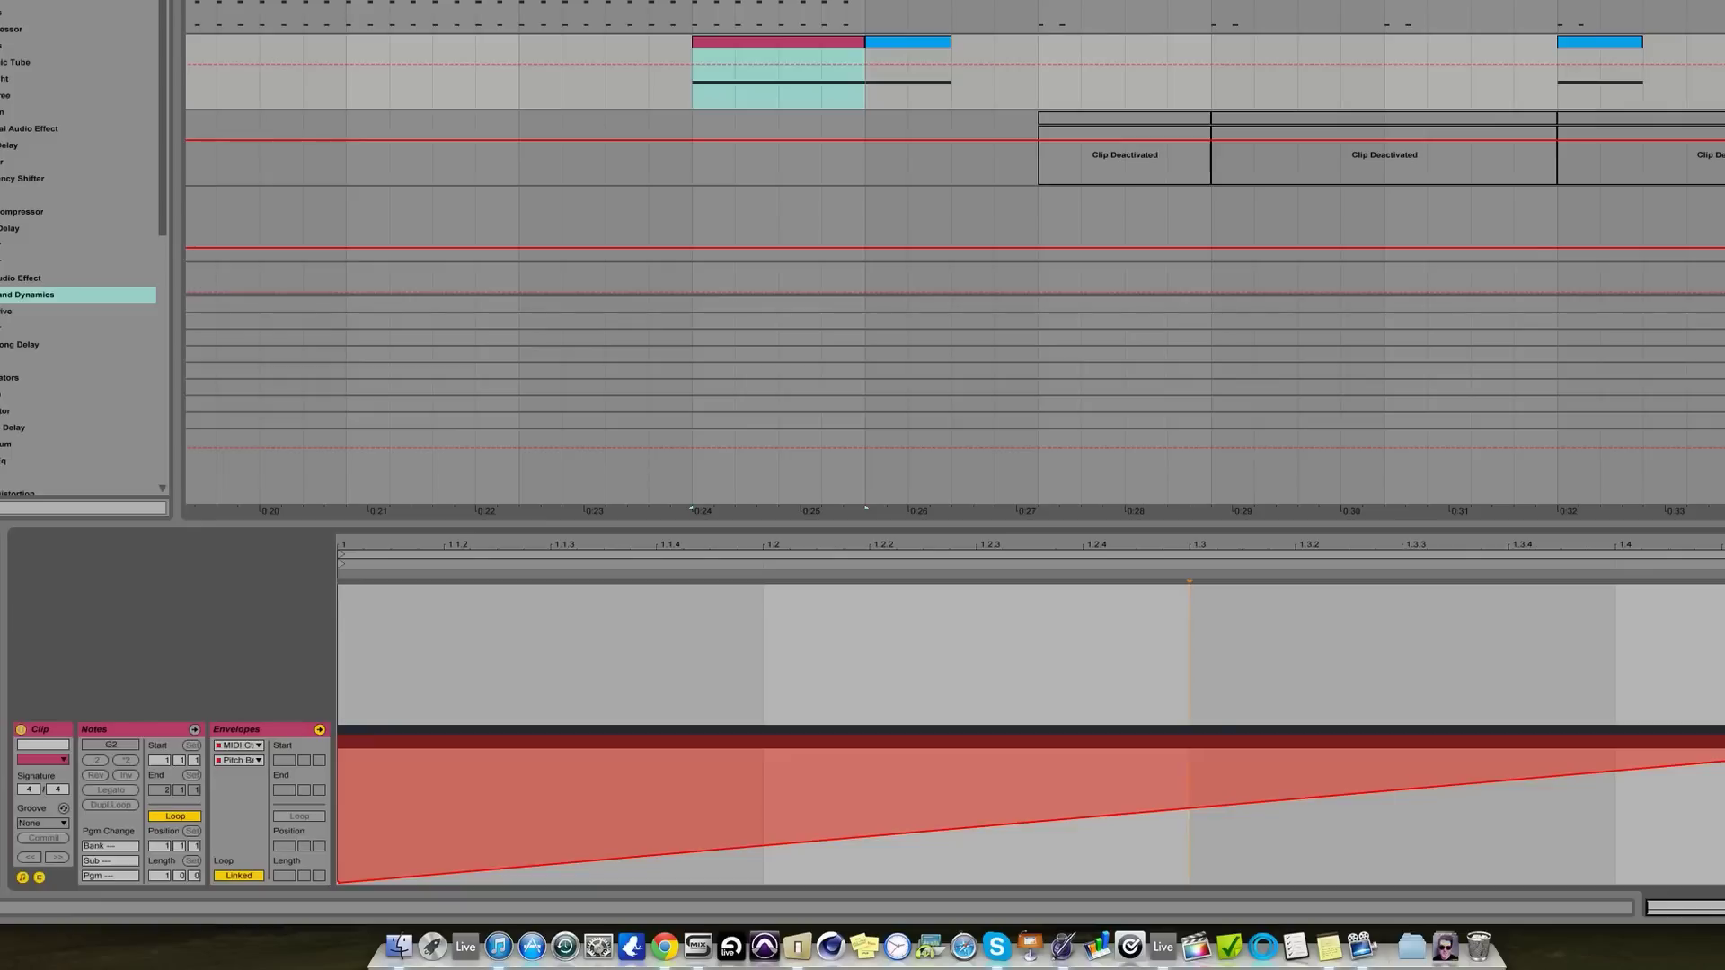
click(39, 878)
click(40, 877)
click(257, 761)
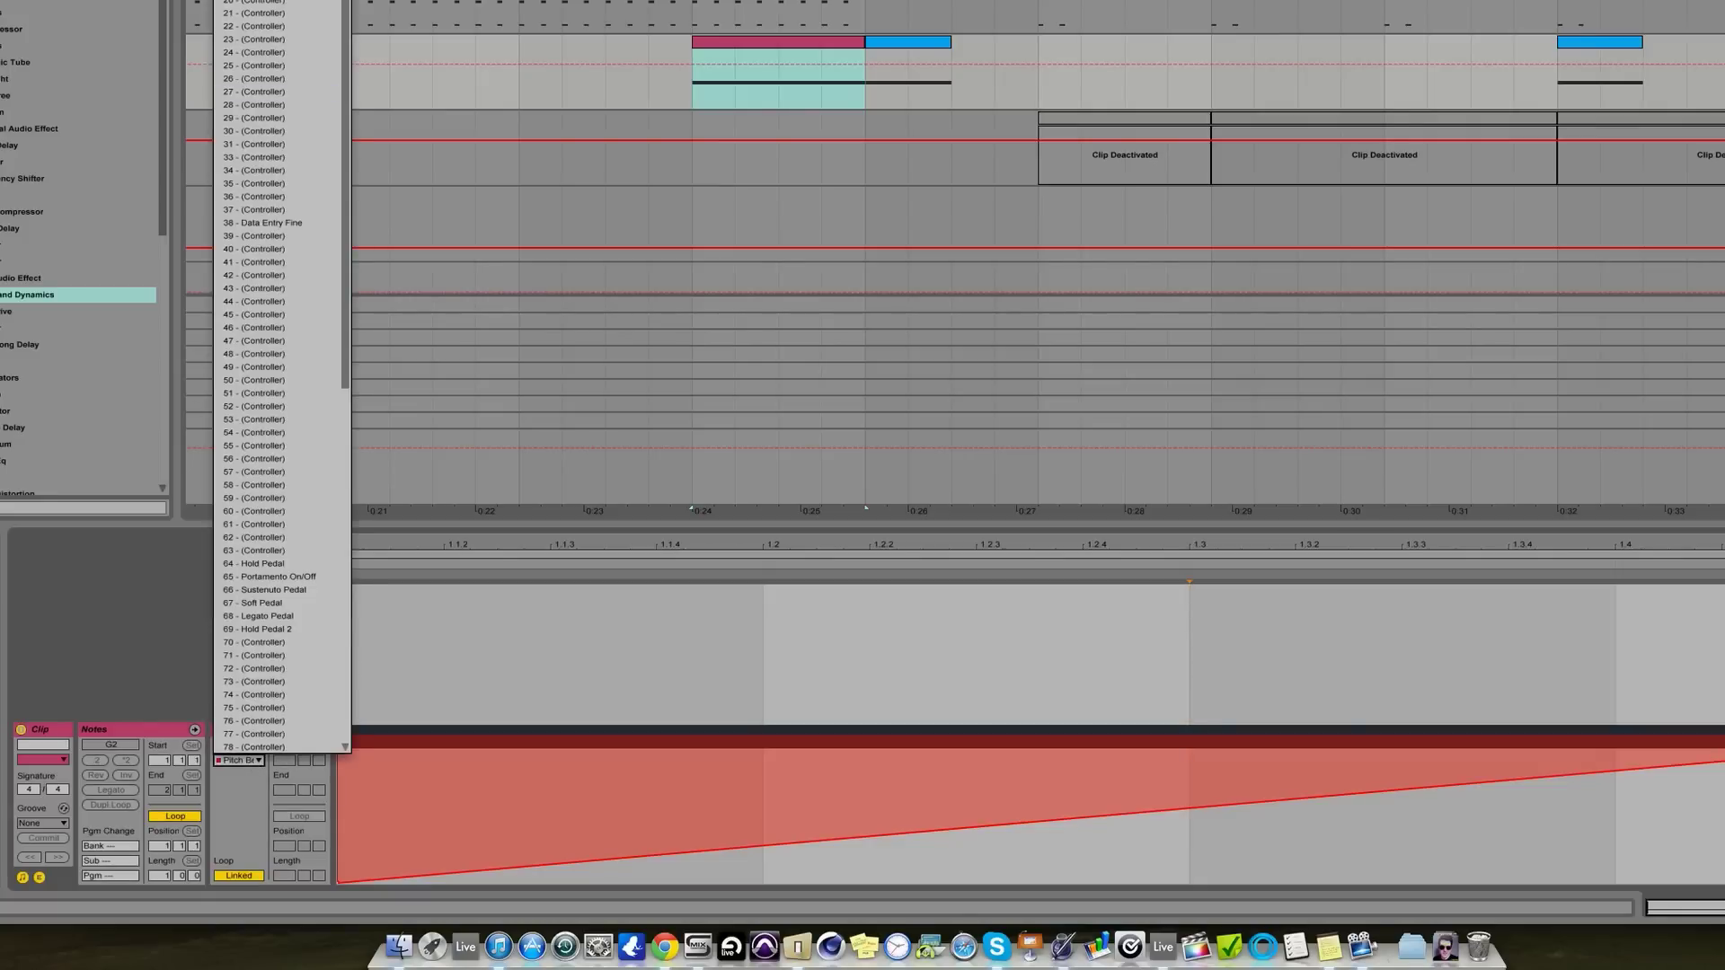
key(Escape)
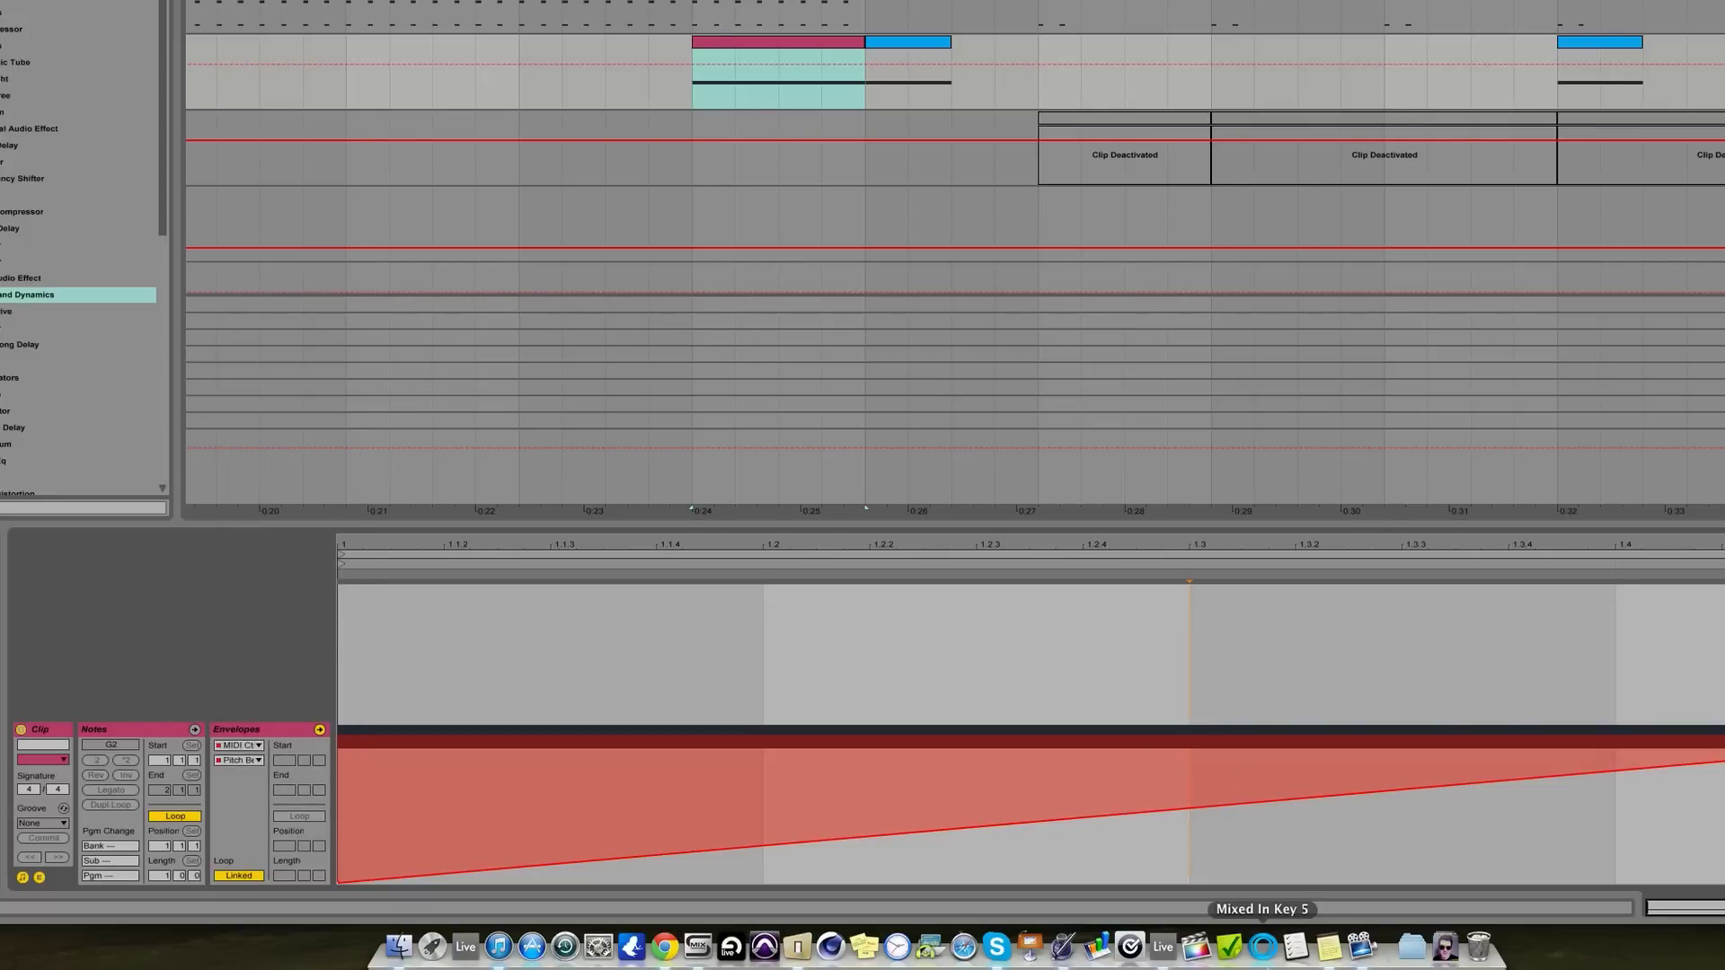
key(space)
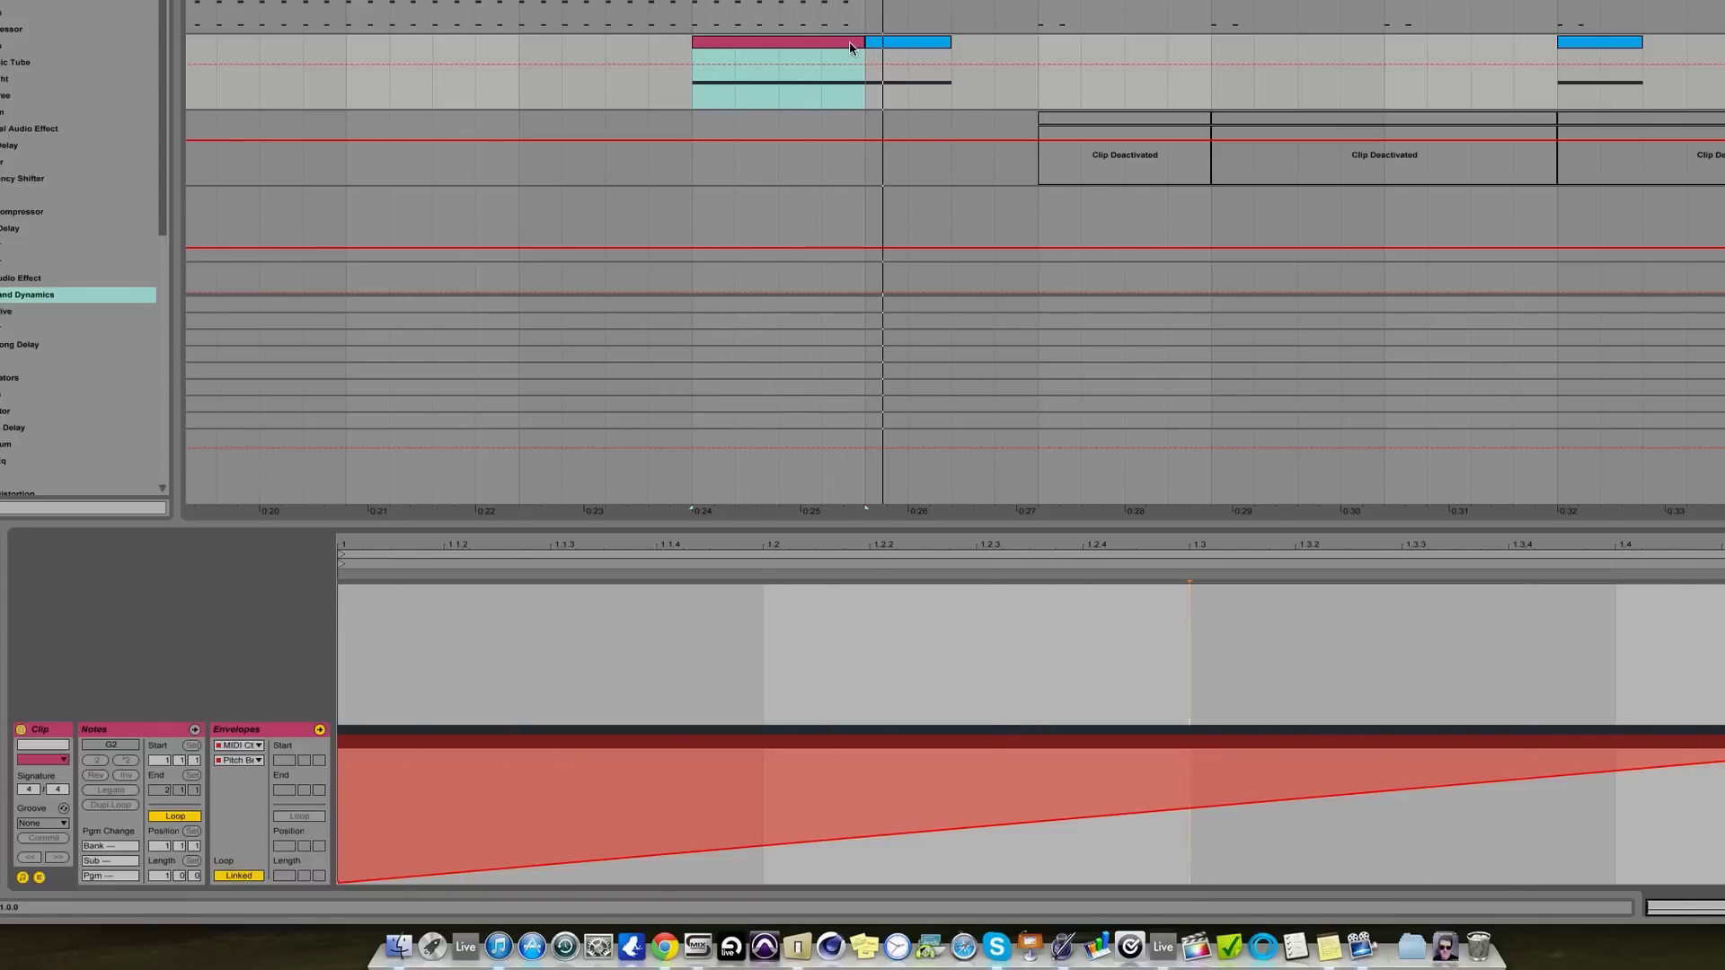
Step: Reshape the bar 16 clip's pitch bend envelope into a zigzag with peaks near 1.1.4 and 1.2.4 and a dip near 1.2.2, and play it
click(851, 45)
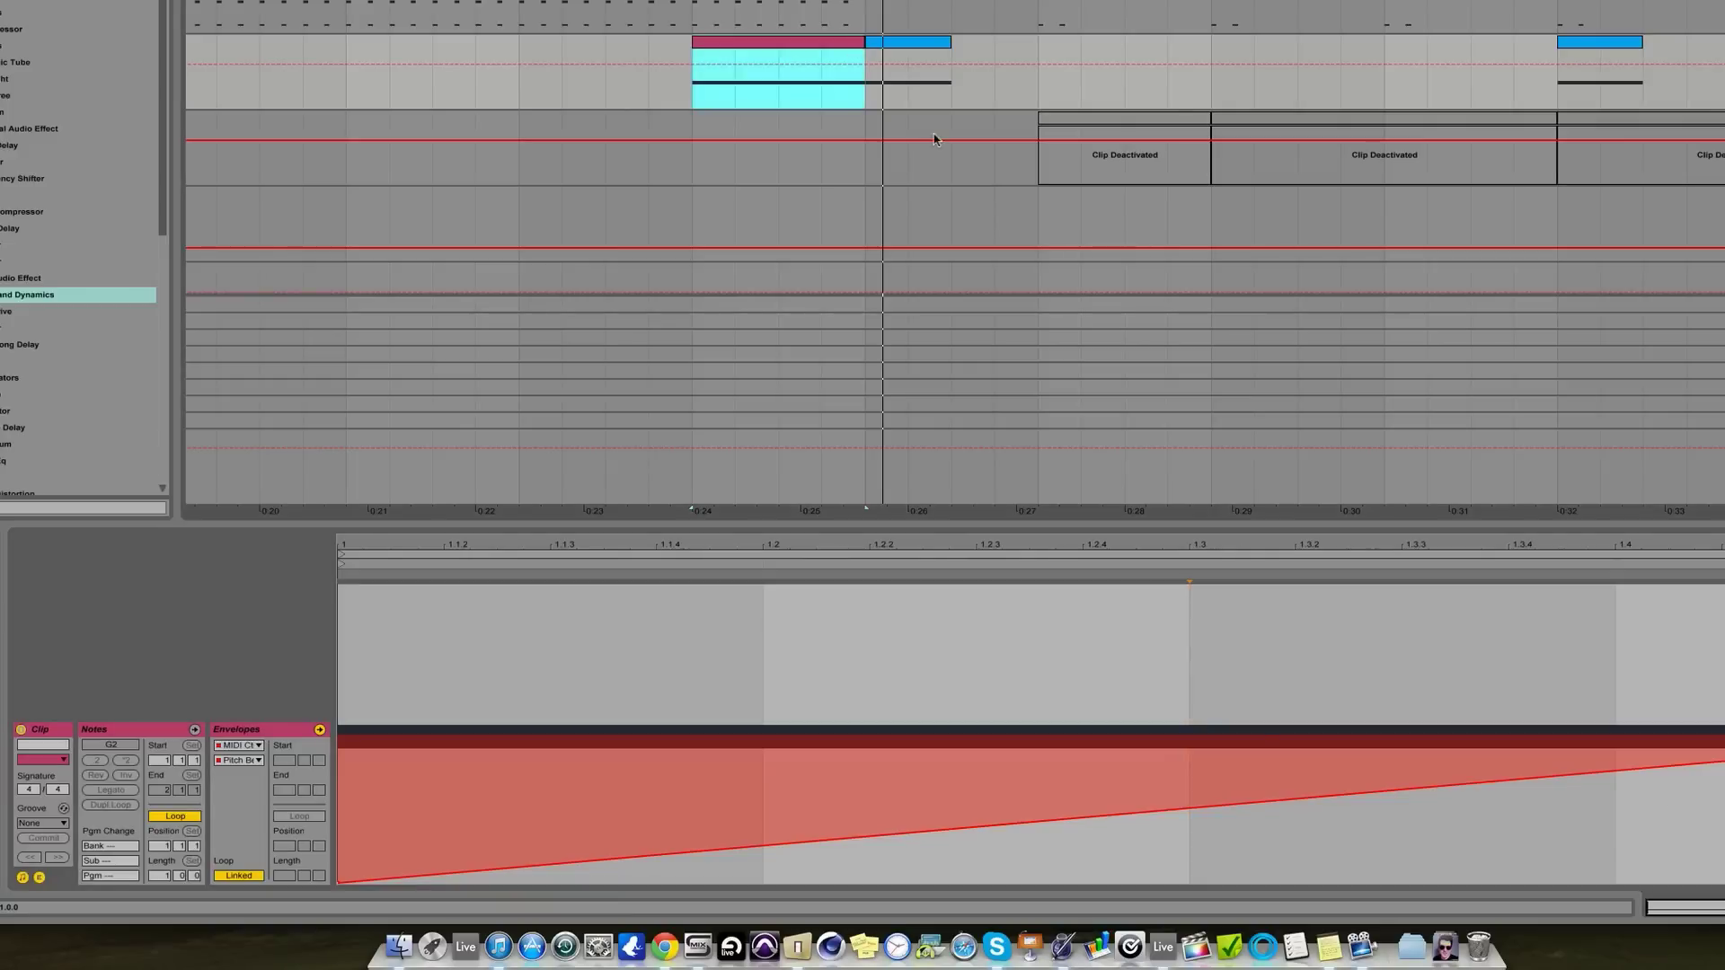
click(819, 840)
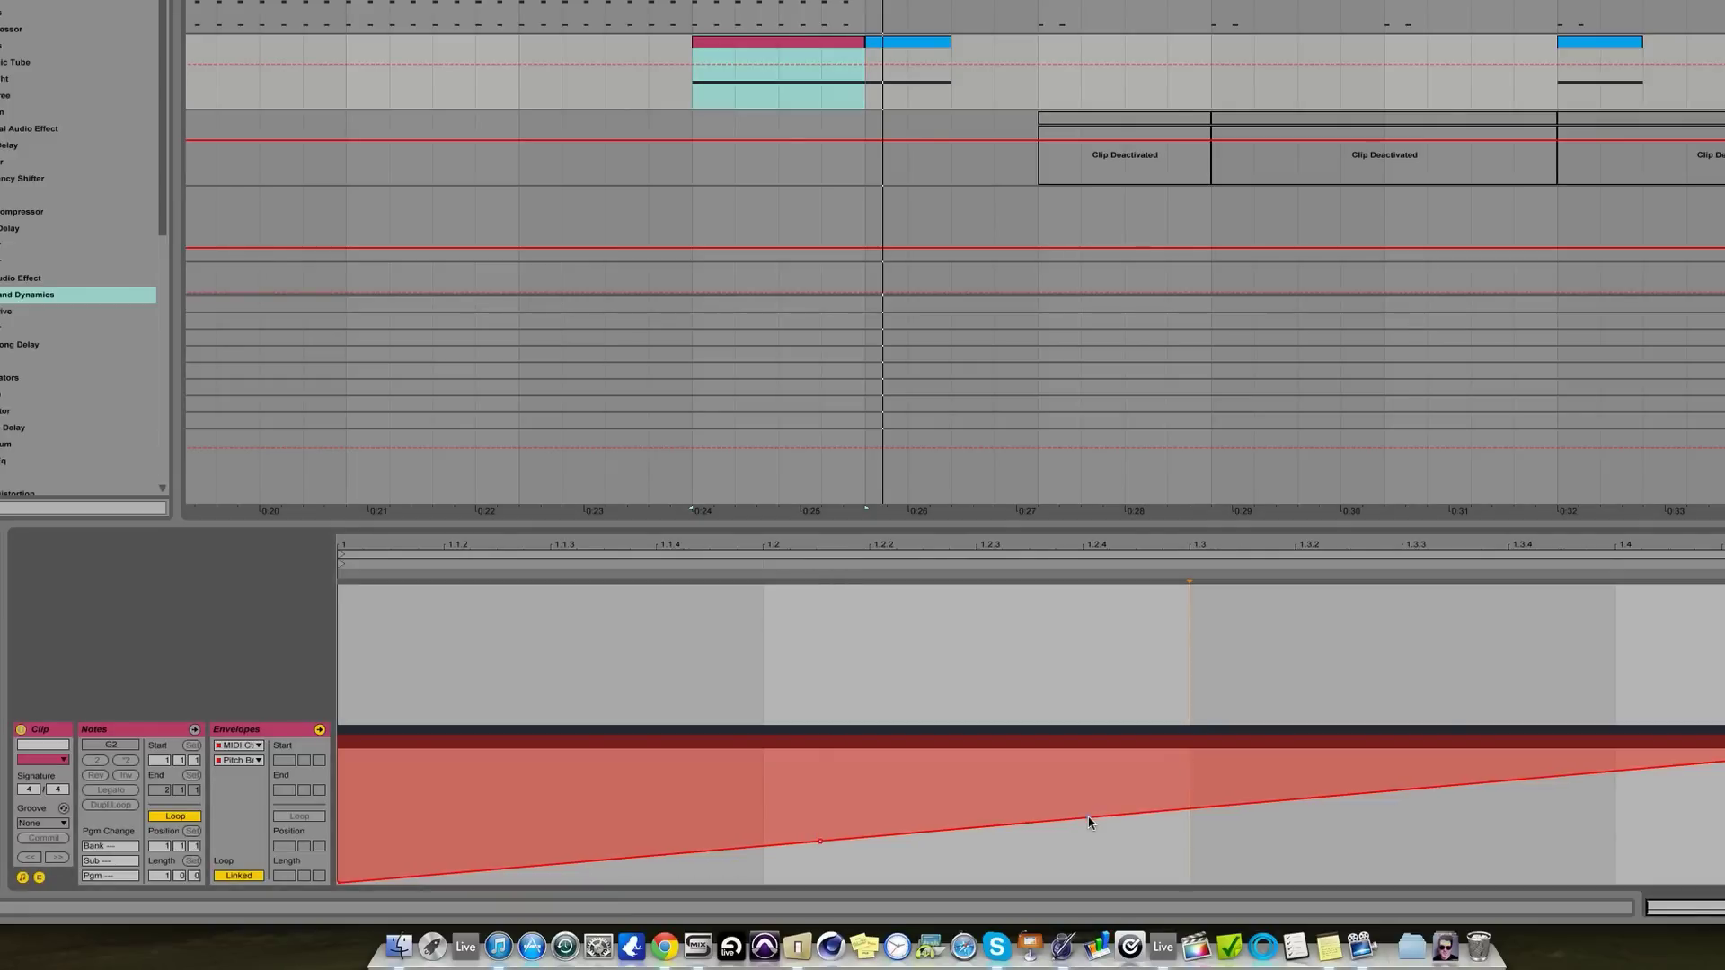
drag(1089, 818, 1138, 612)
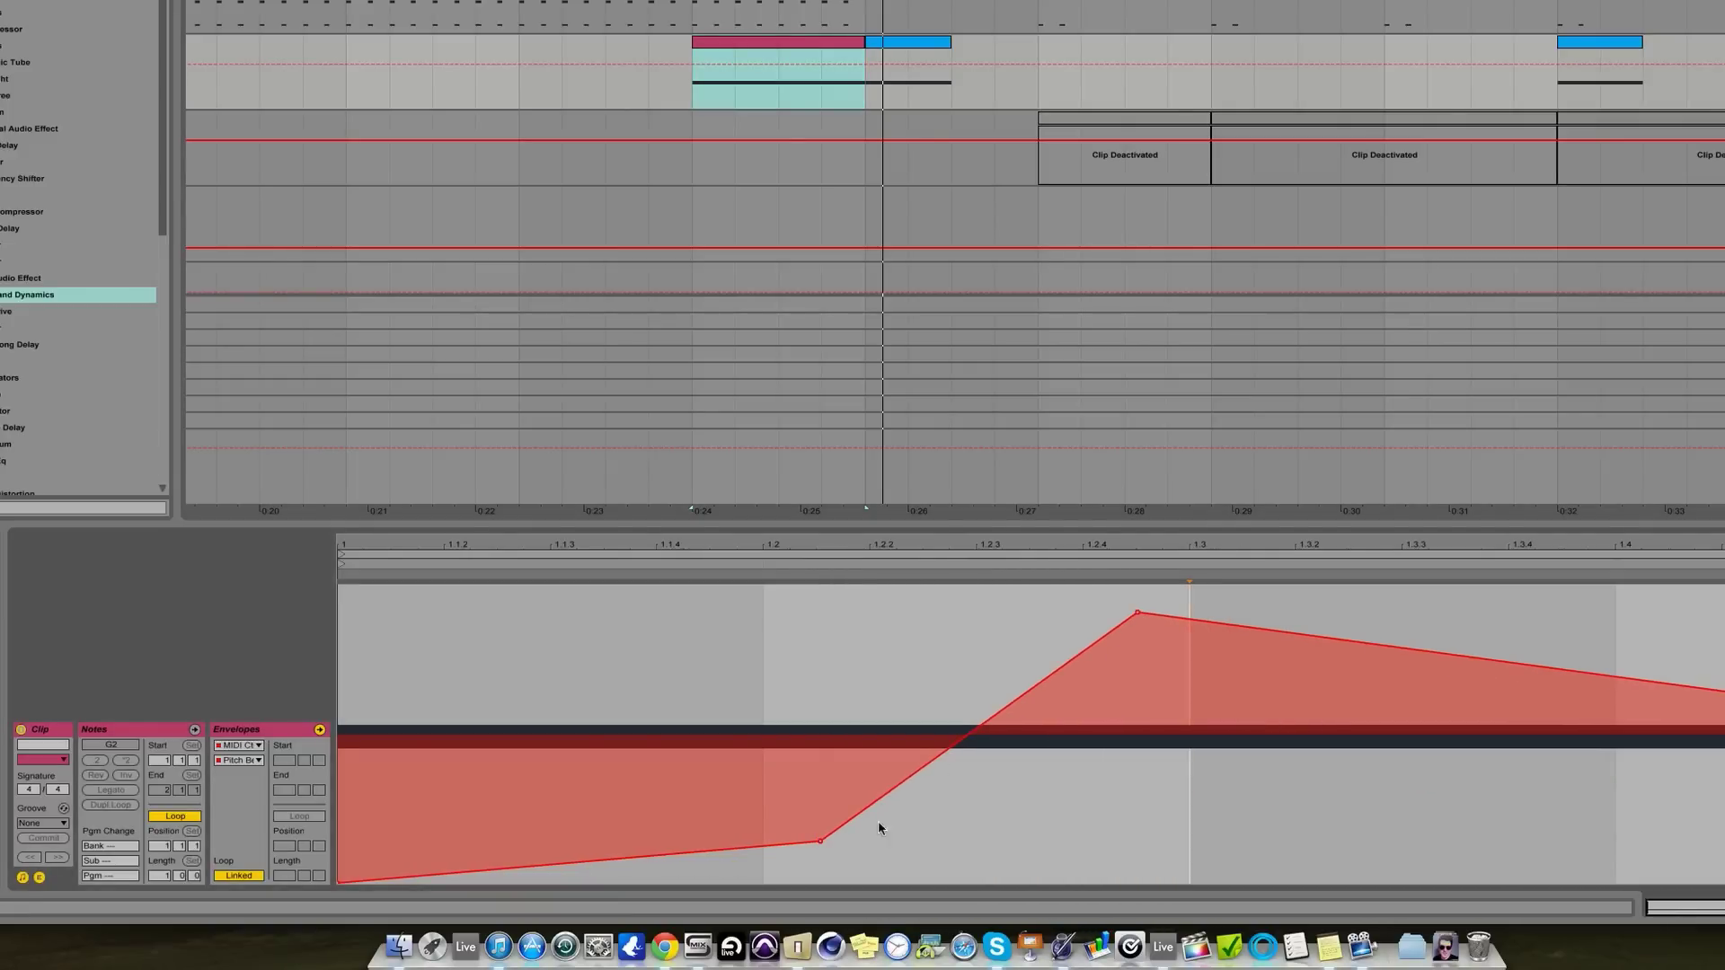
drag(817, 839, 817, 842)
drag(712, 836, 642, 632)
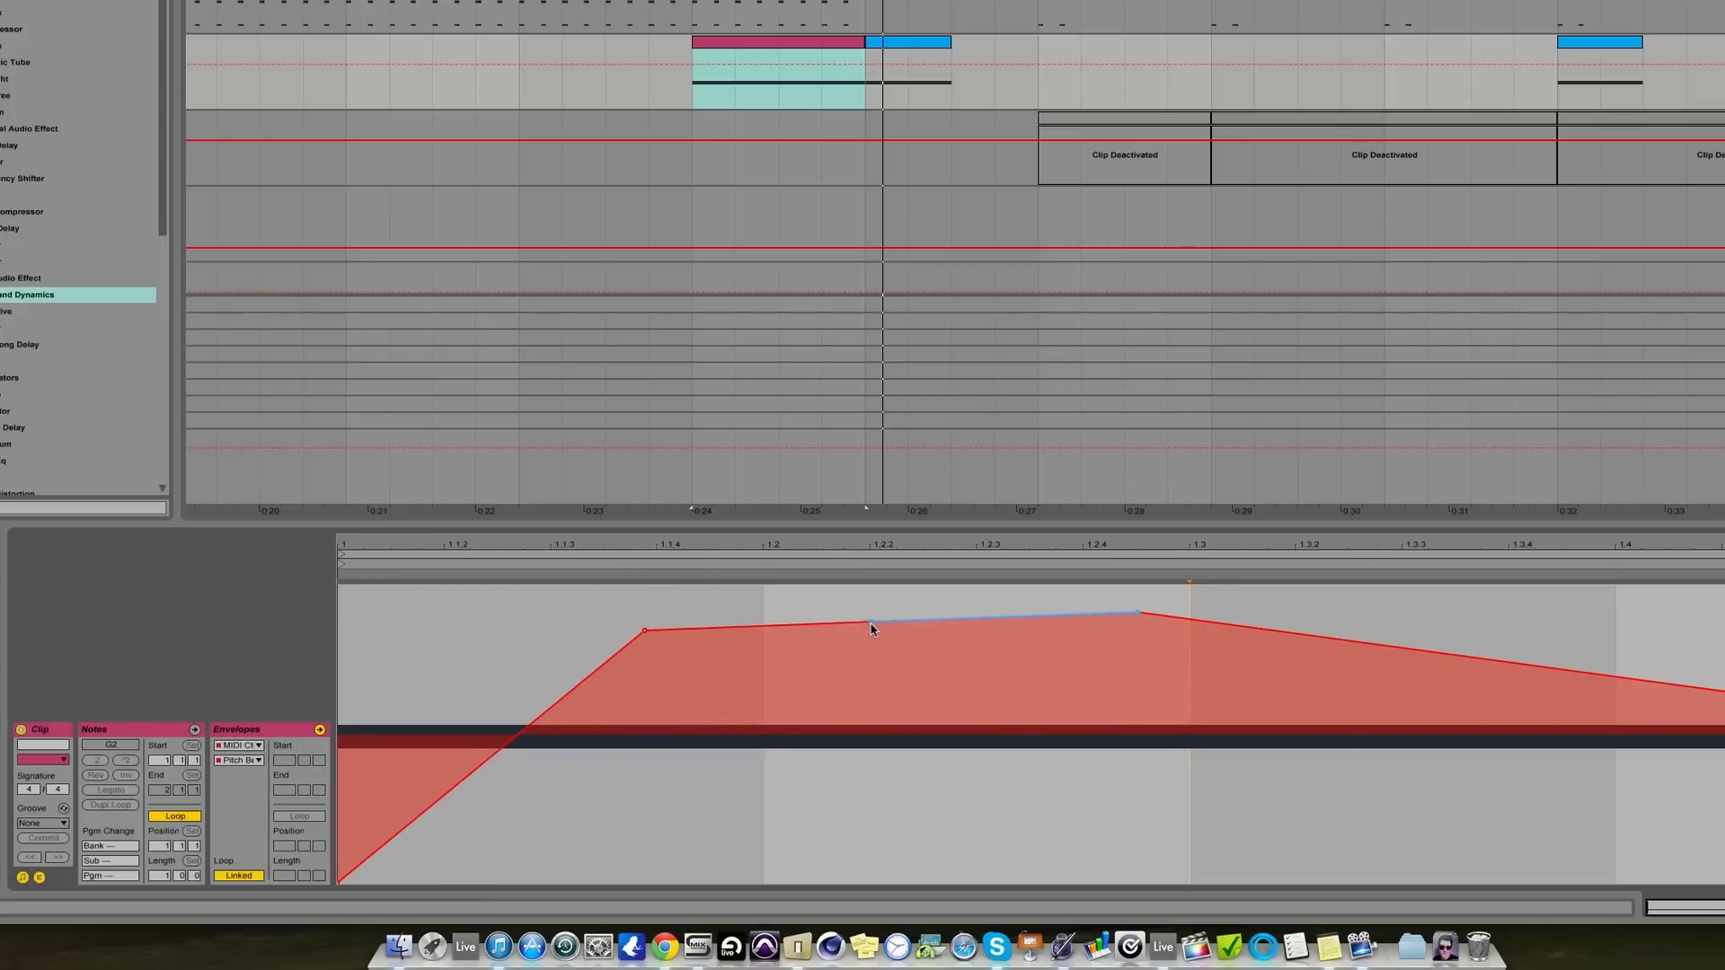
drag(870, 630, 895, 882)
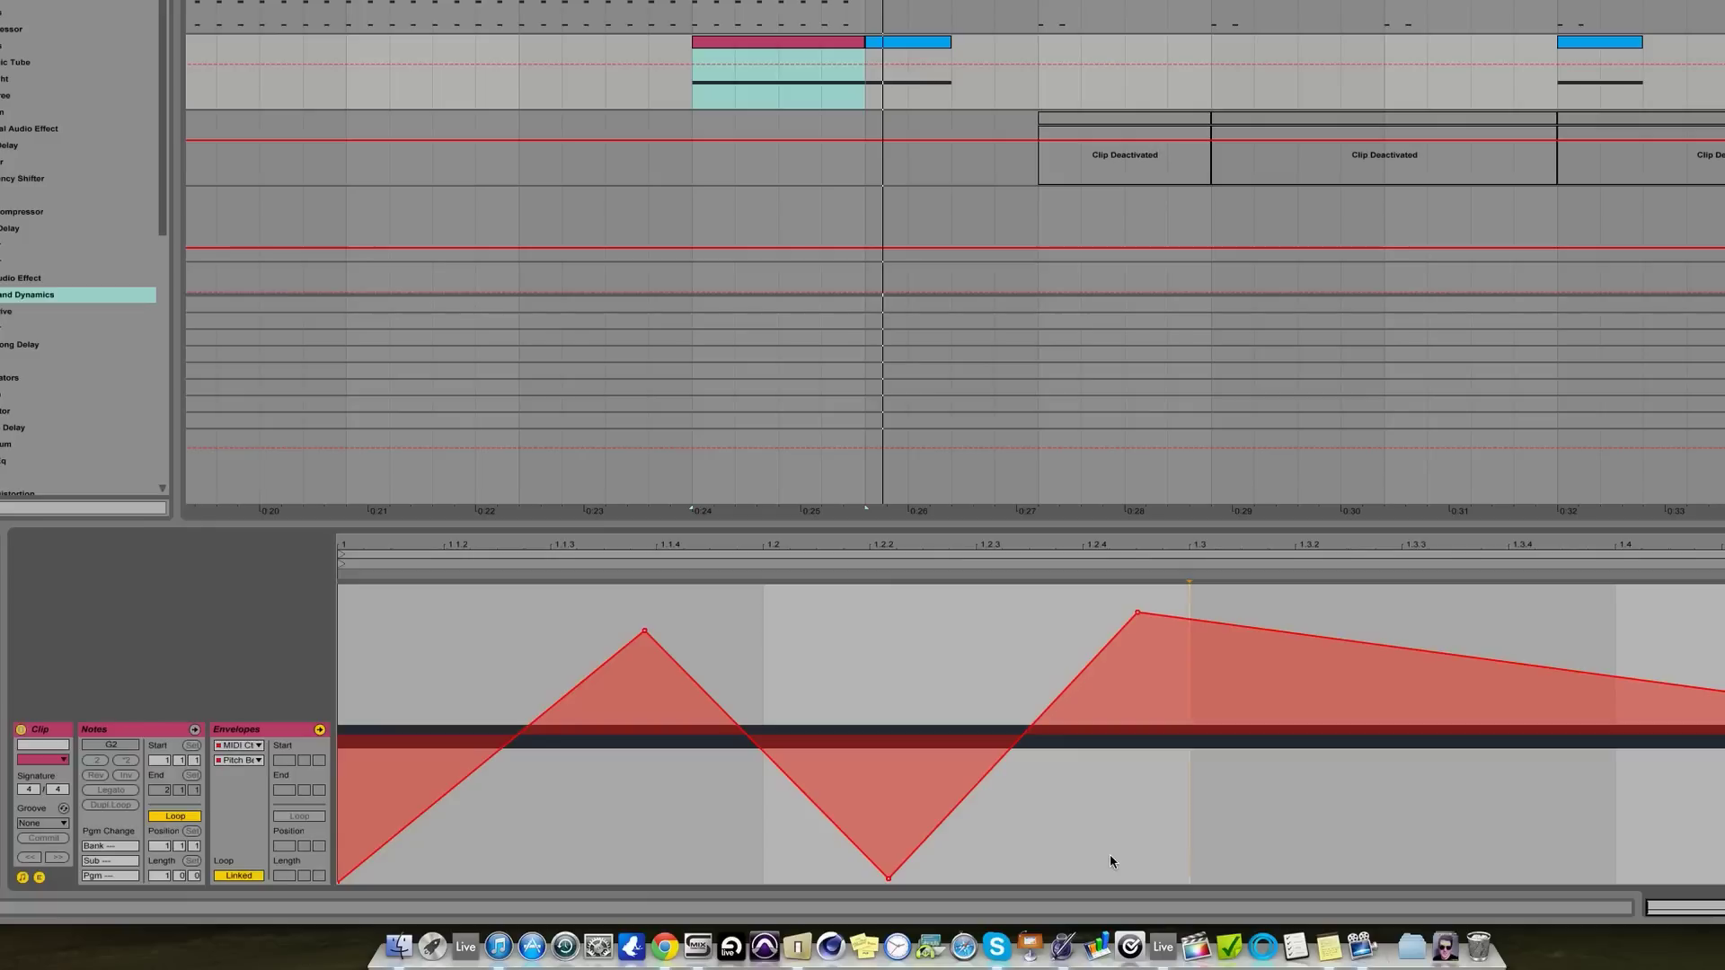
key(space)
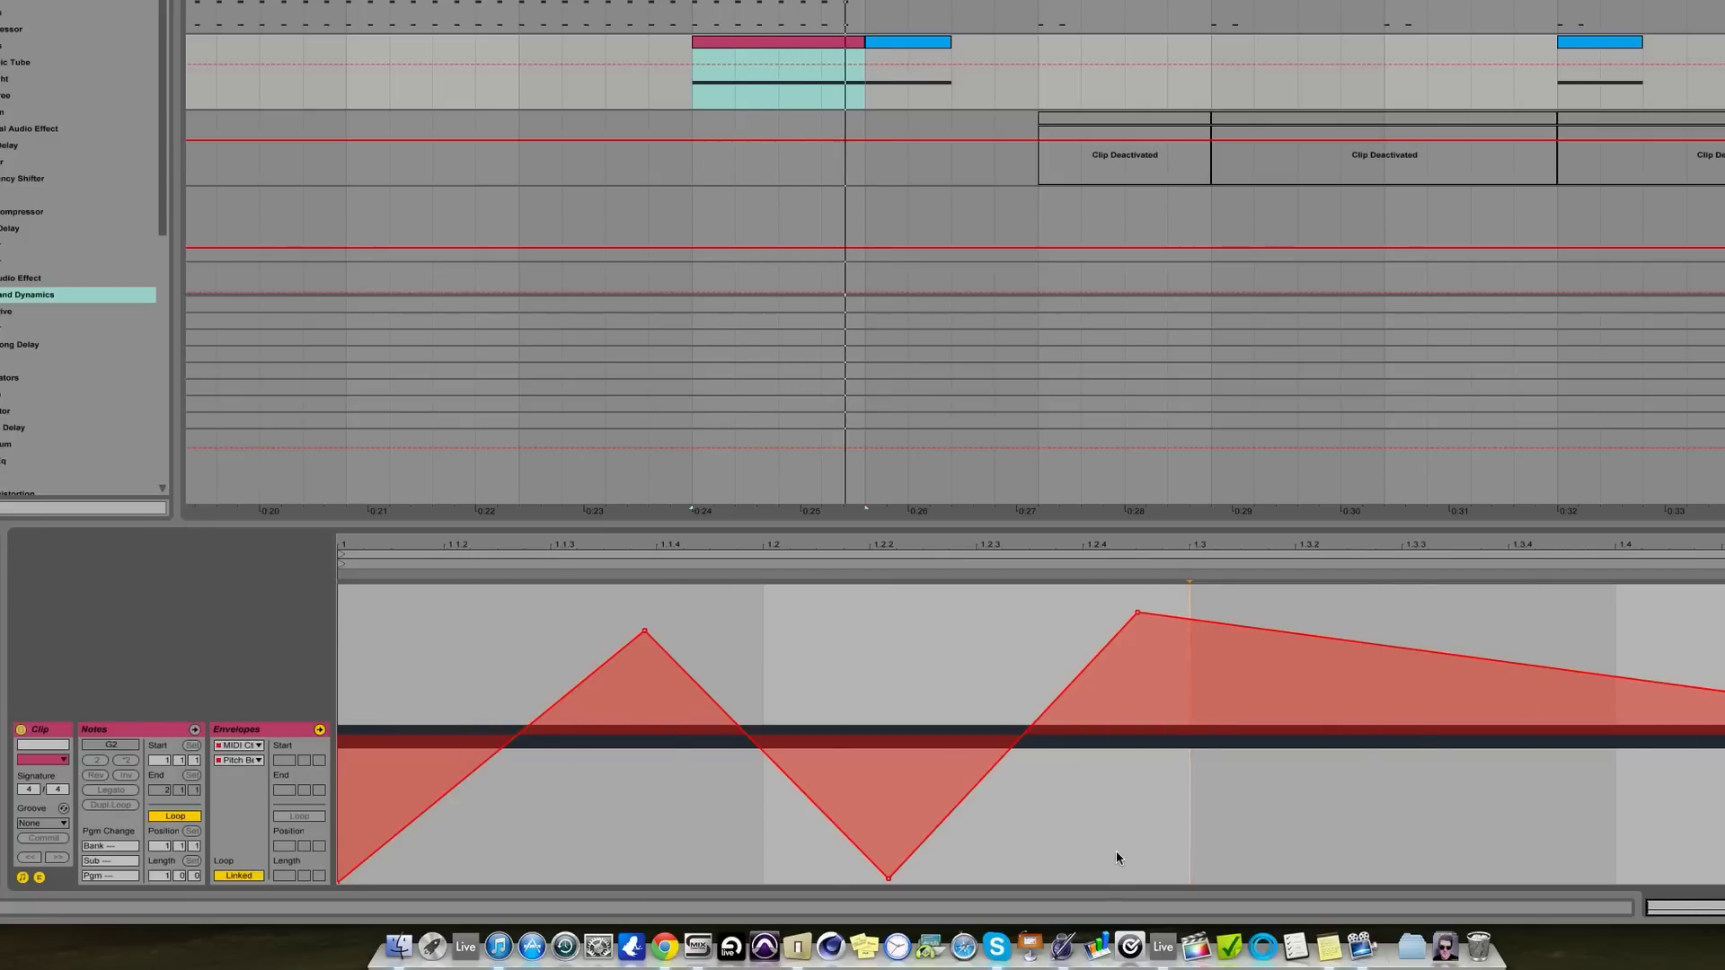
Step: Return to the DistortBass device chain, play the bar 16 clip, and show the second Auto Filter's on/off automation
key(shift+Tab)
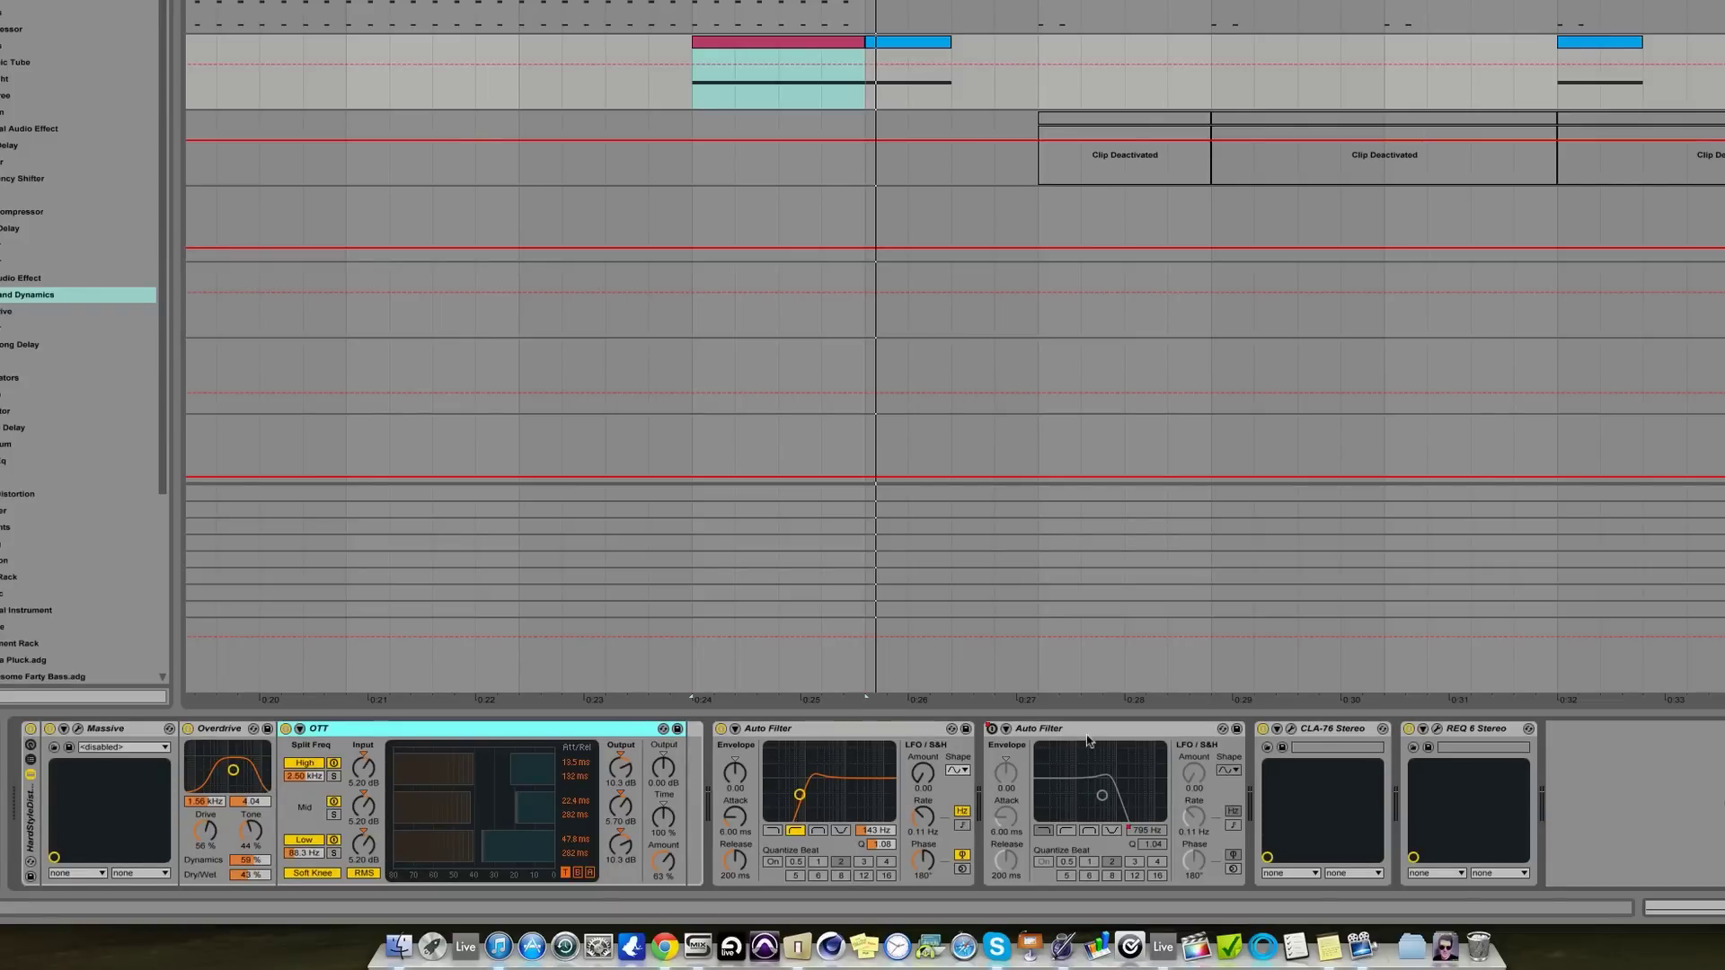
key(space)
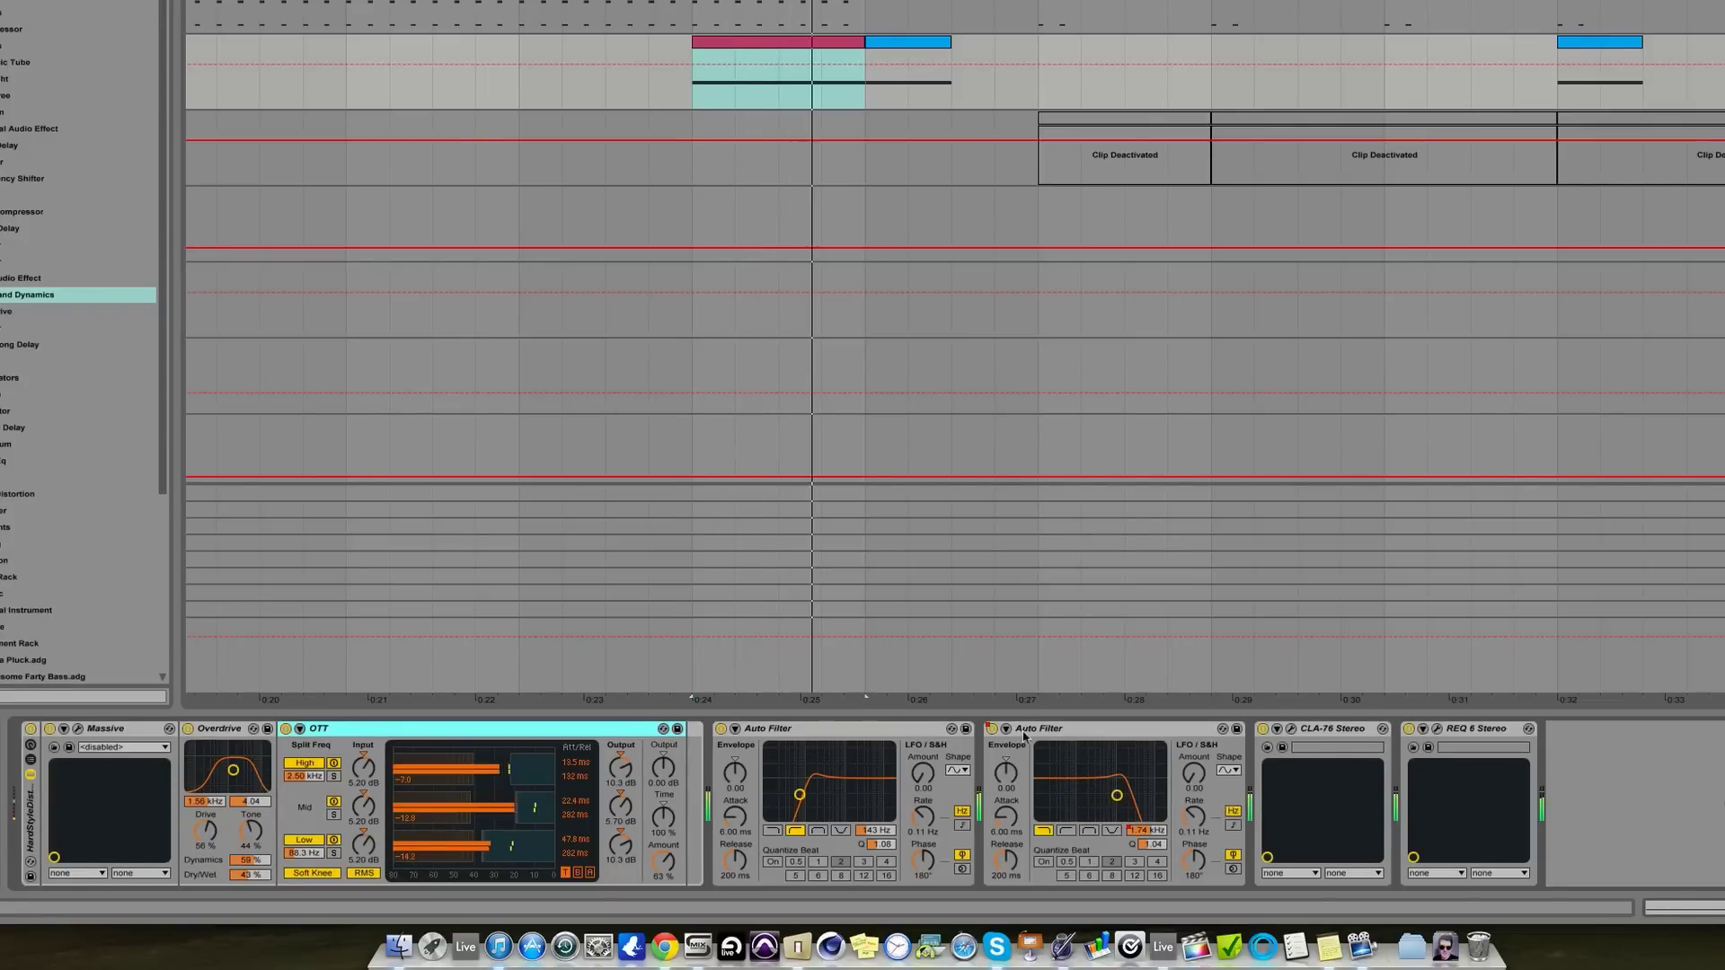
click(992, 729)
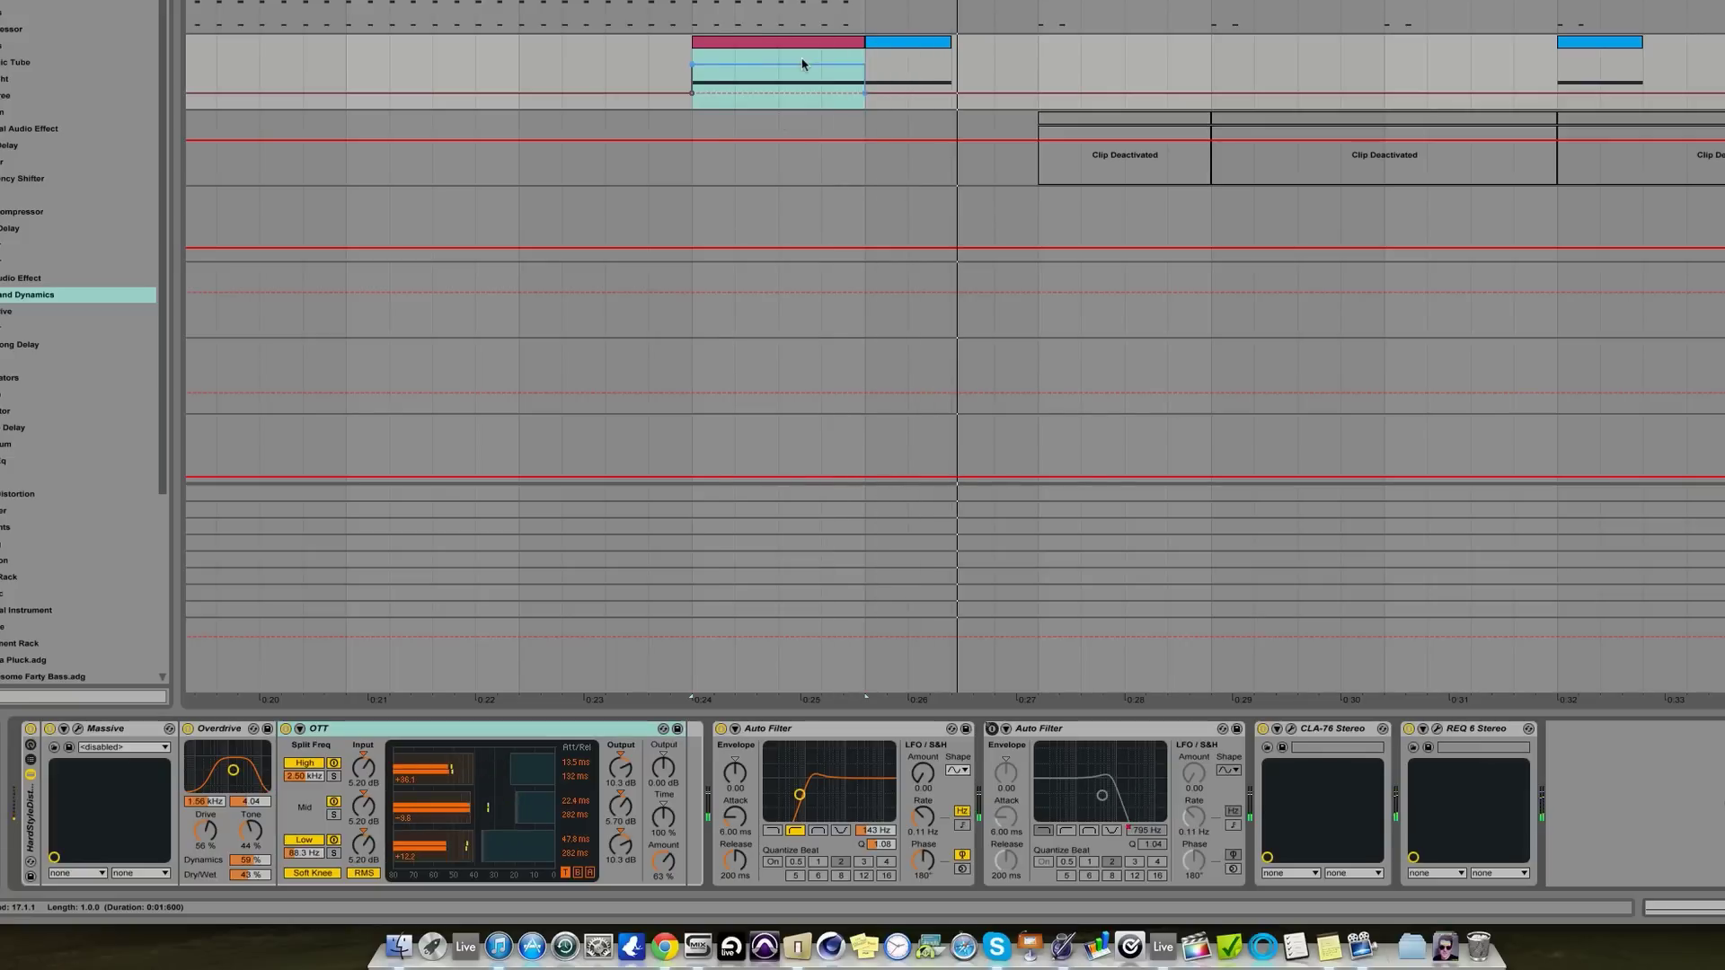
key(space)
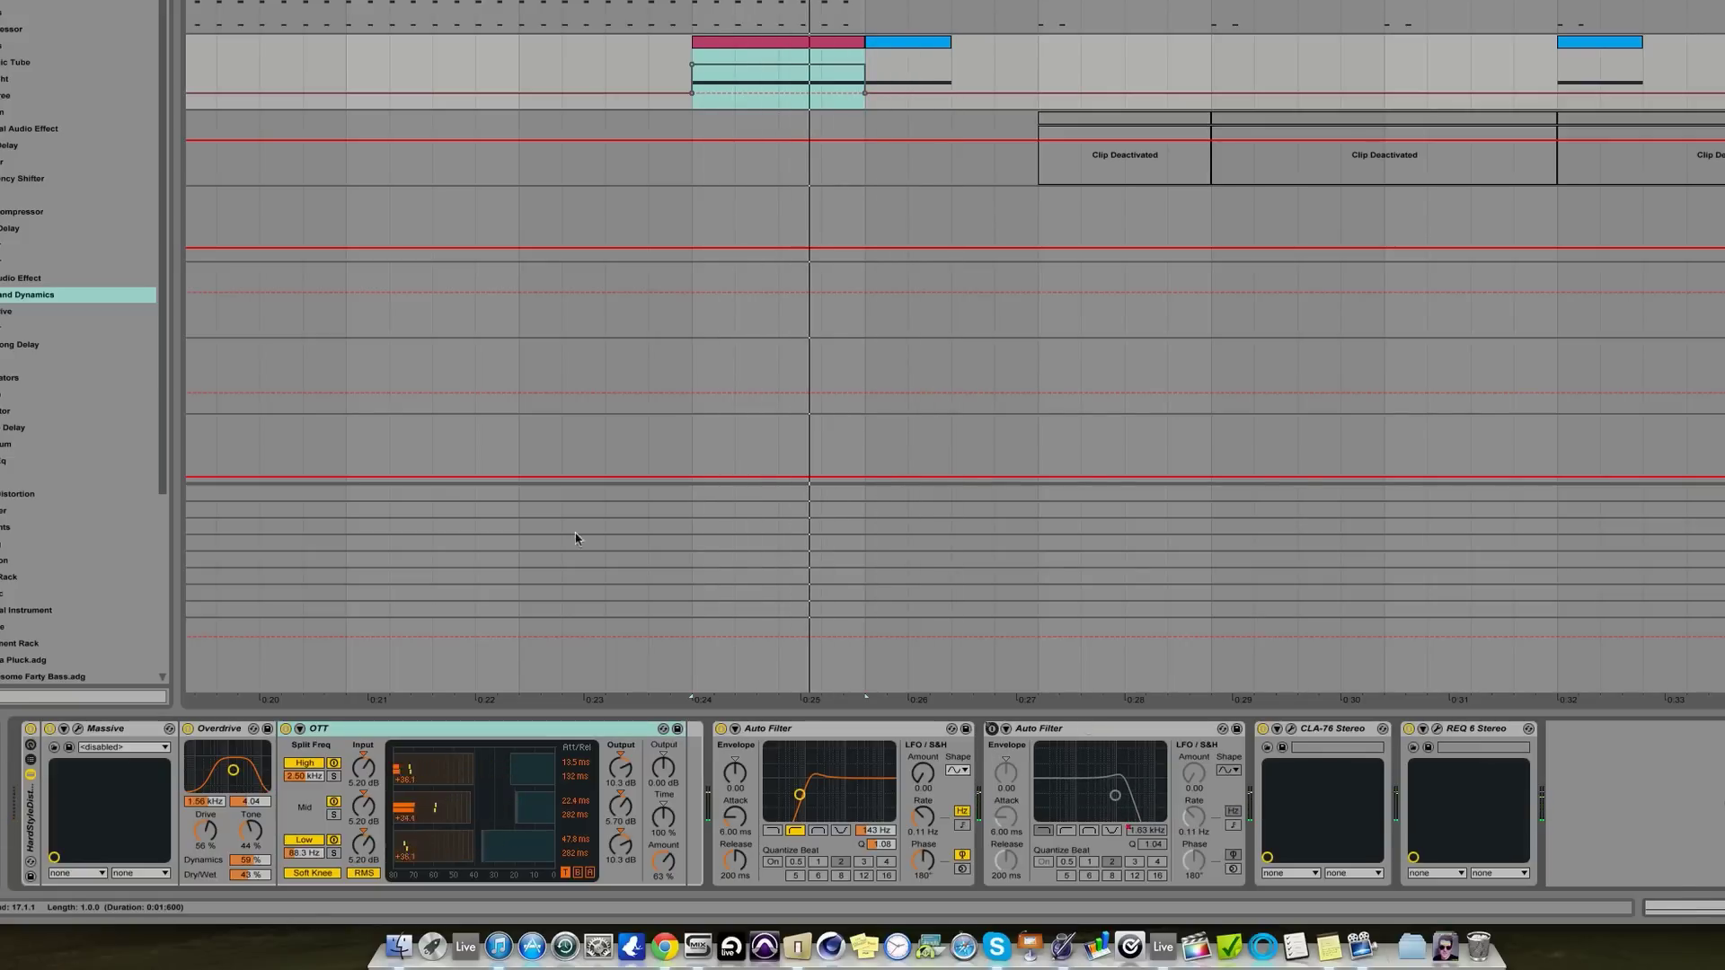
Step: Show the pitch bend envelope of the blue DistortBass clip at bar 17
click(1721, 914)
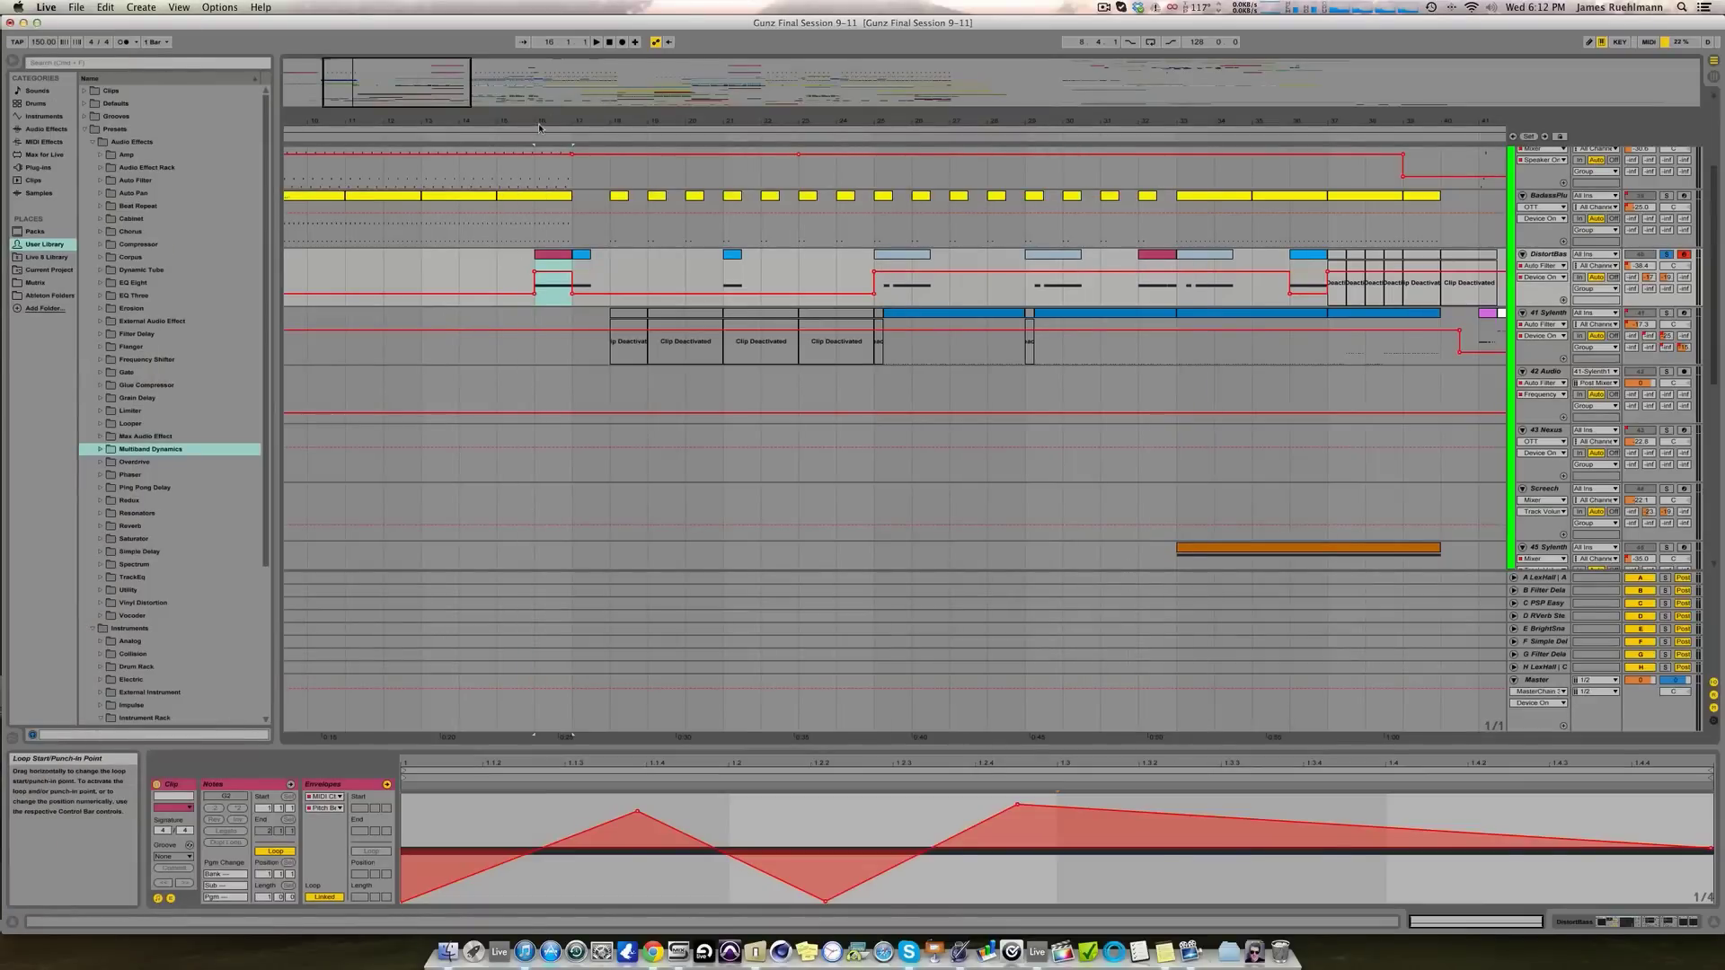
drag(552, 119, 555, 170)
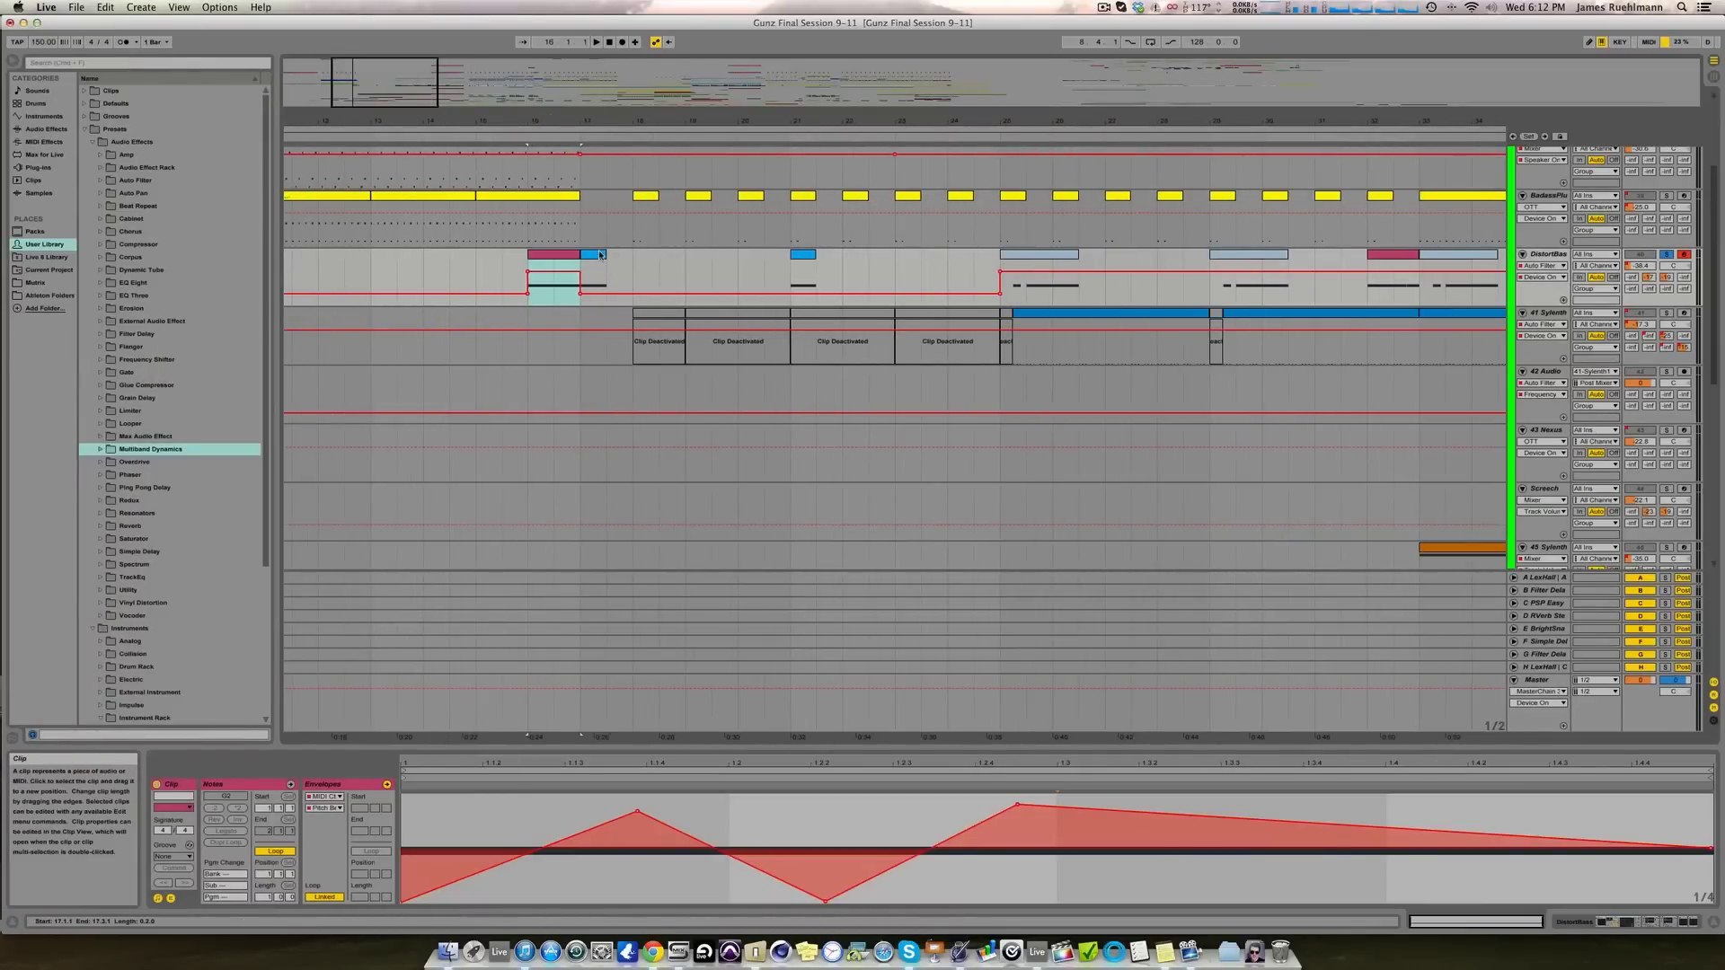
click(593, 255)
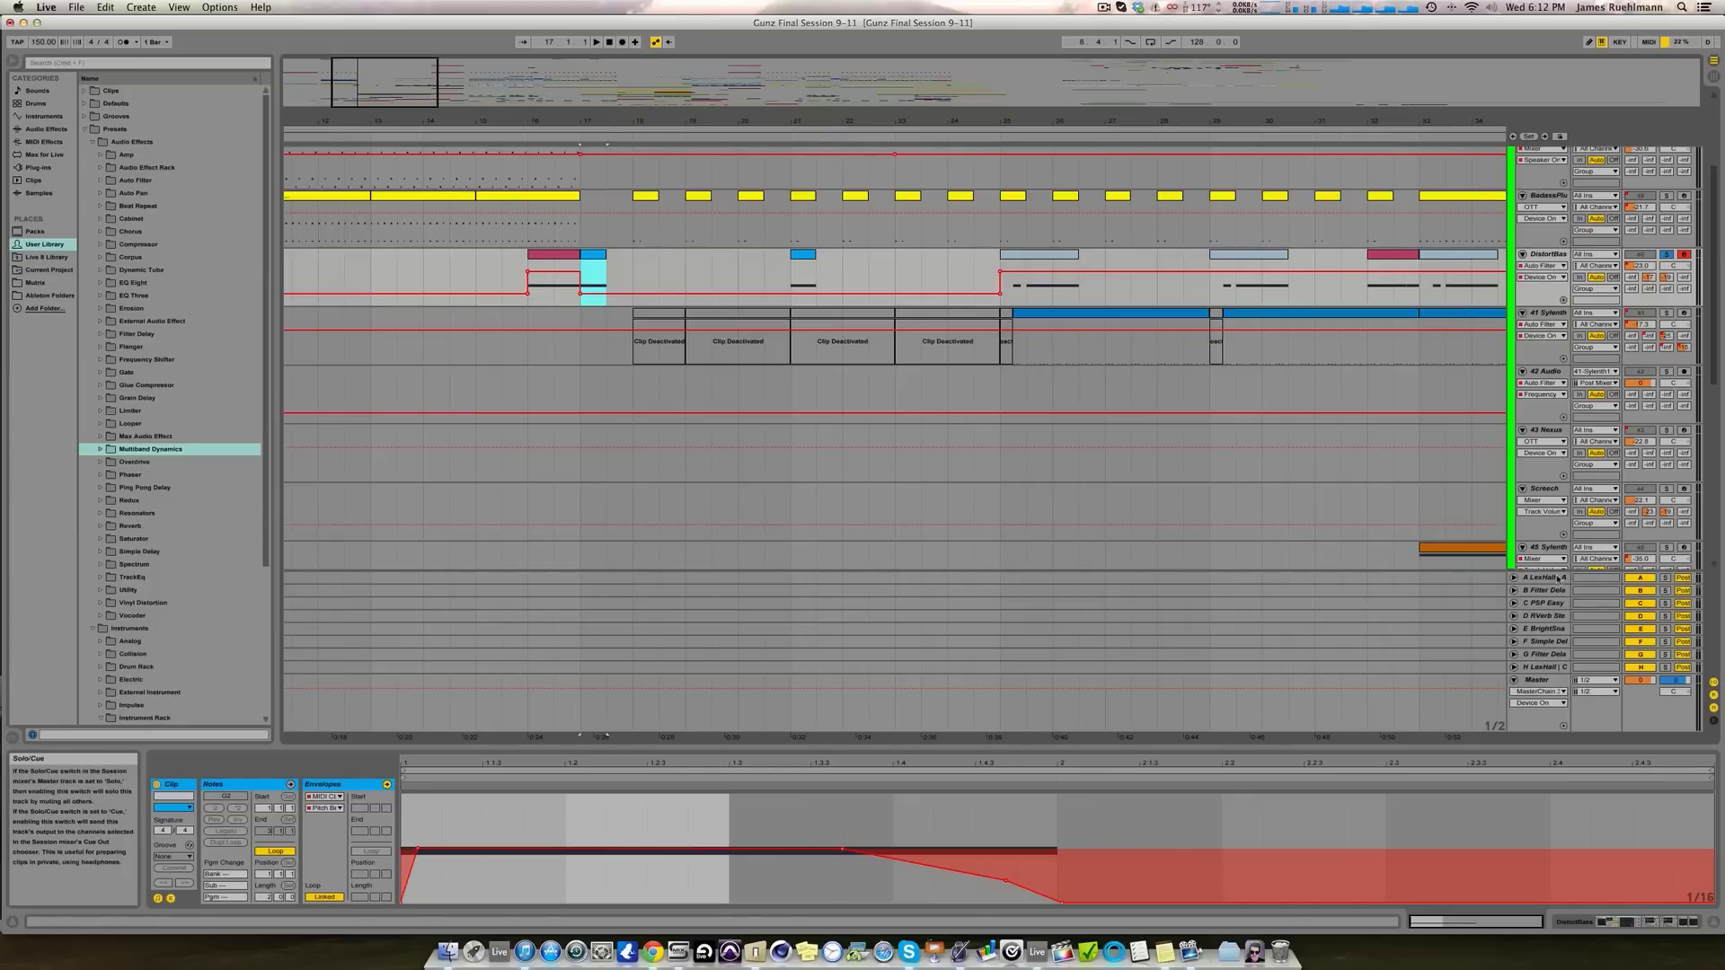
Step: Show the DistortBass track's send B automation and select the B Filter Delay return track
click(1650, 278)
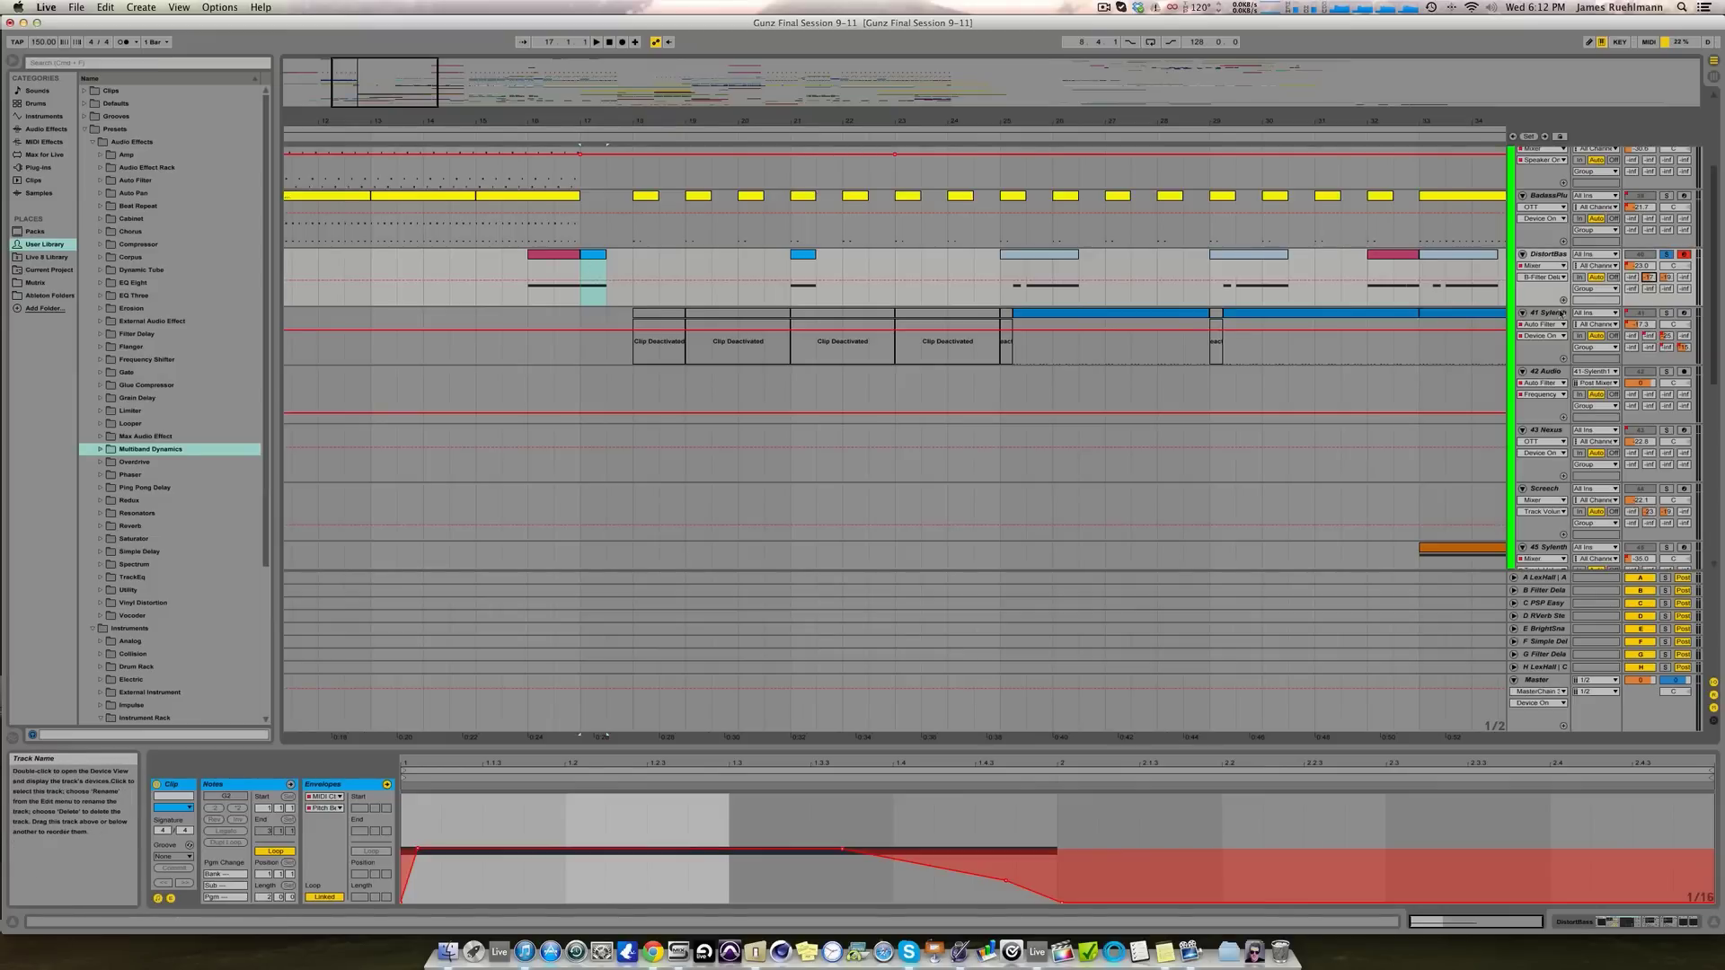
click(1633, 925)
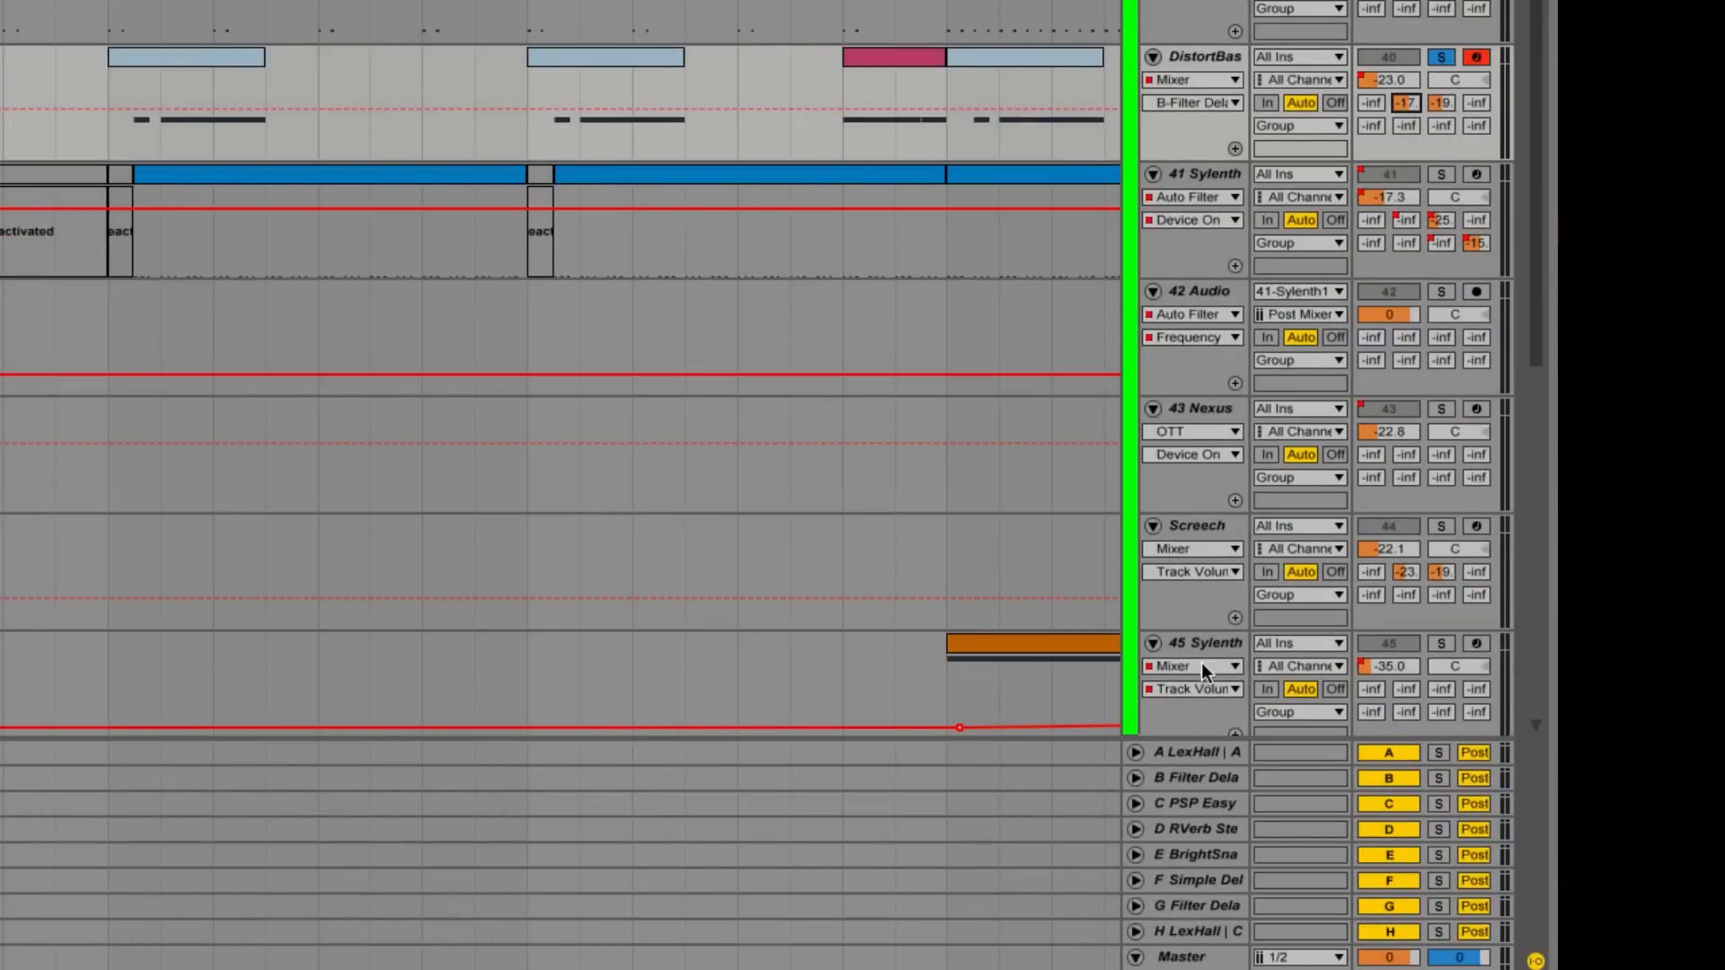
click(1187, 780)
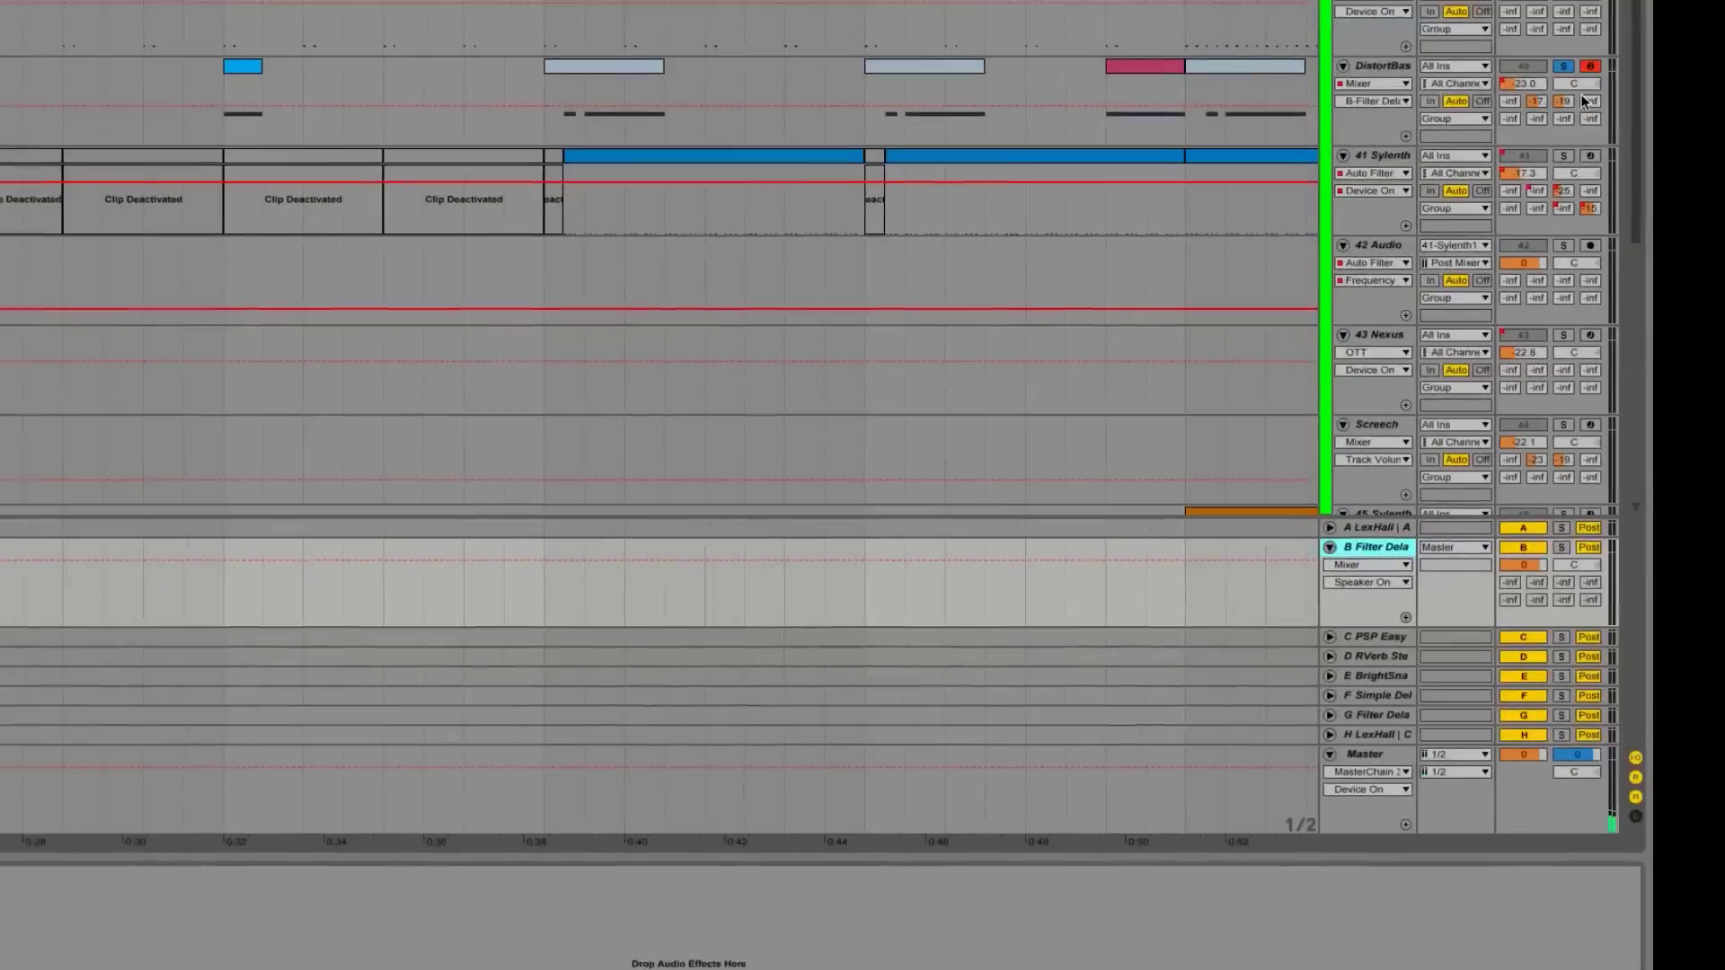
Step: Show the DistortBass track's send C automation, fold return B, and unfold and select the C PSP EasyVerb return
click(1565, 102)
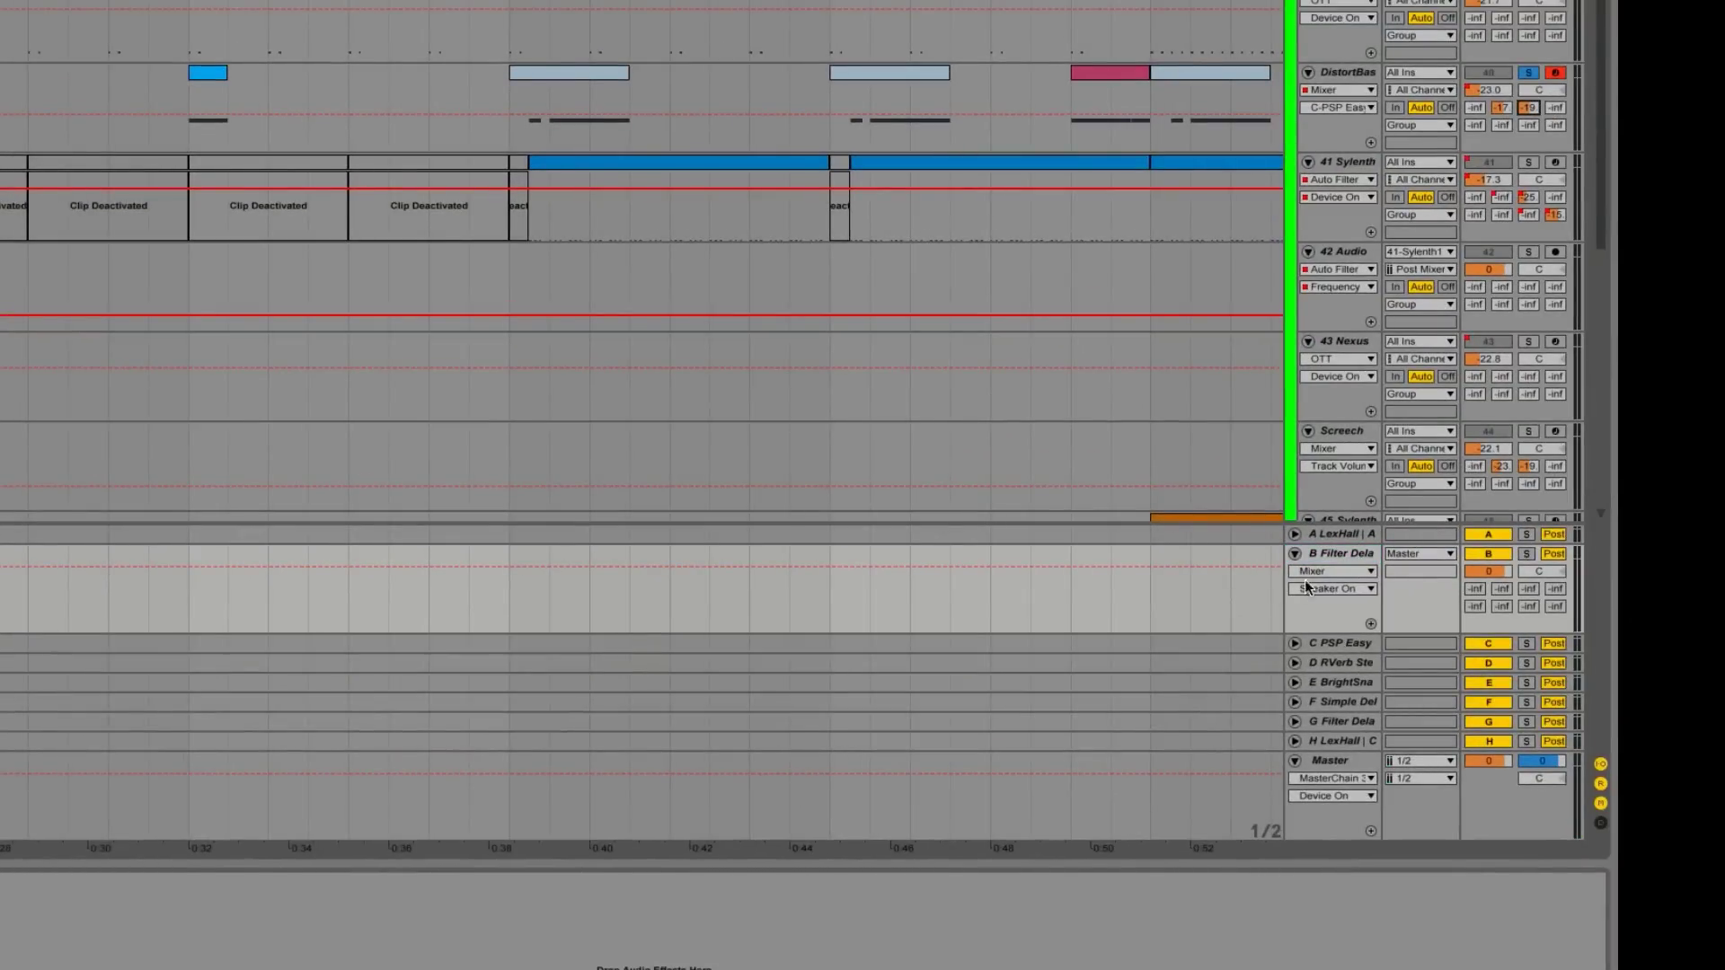
click(1294, 554)
click(1290, 640)
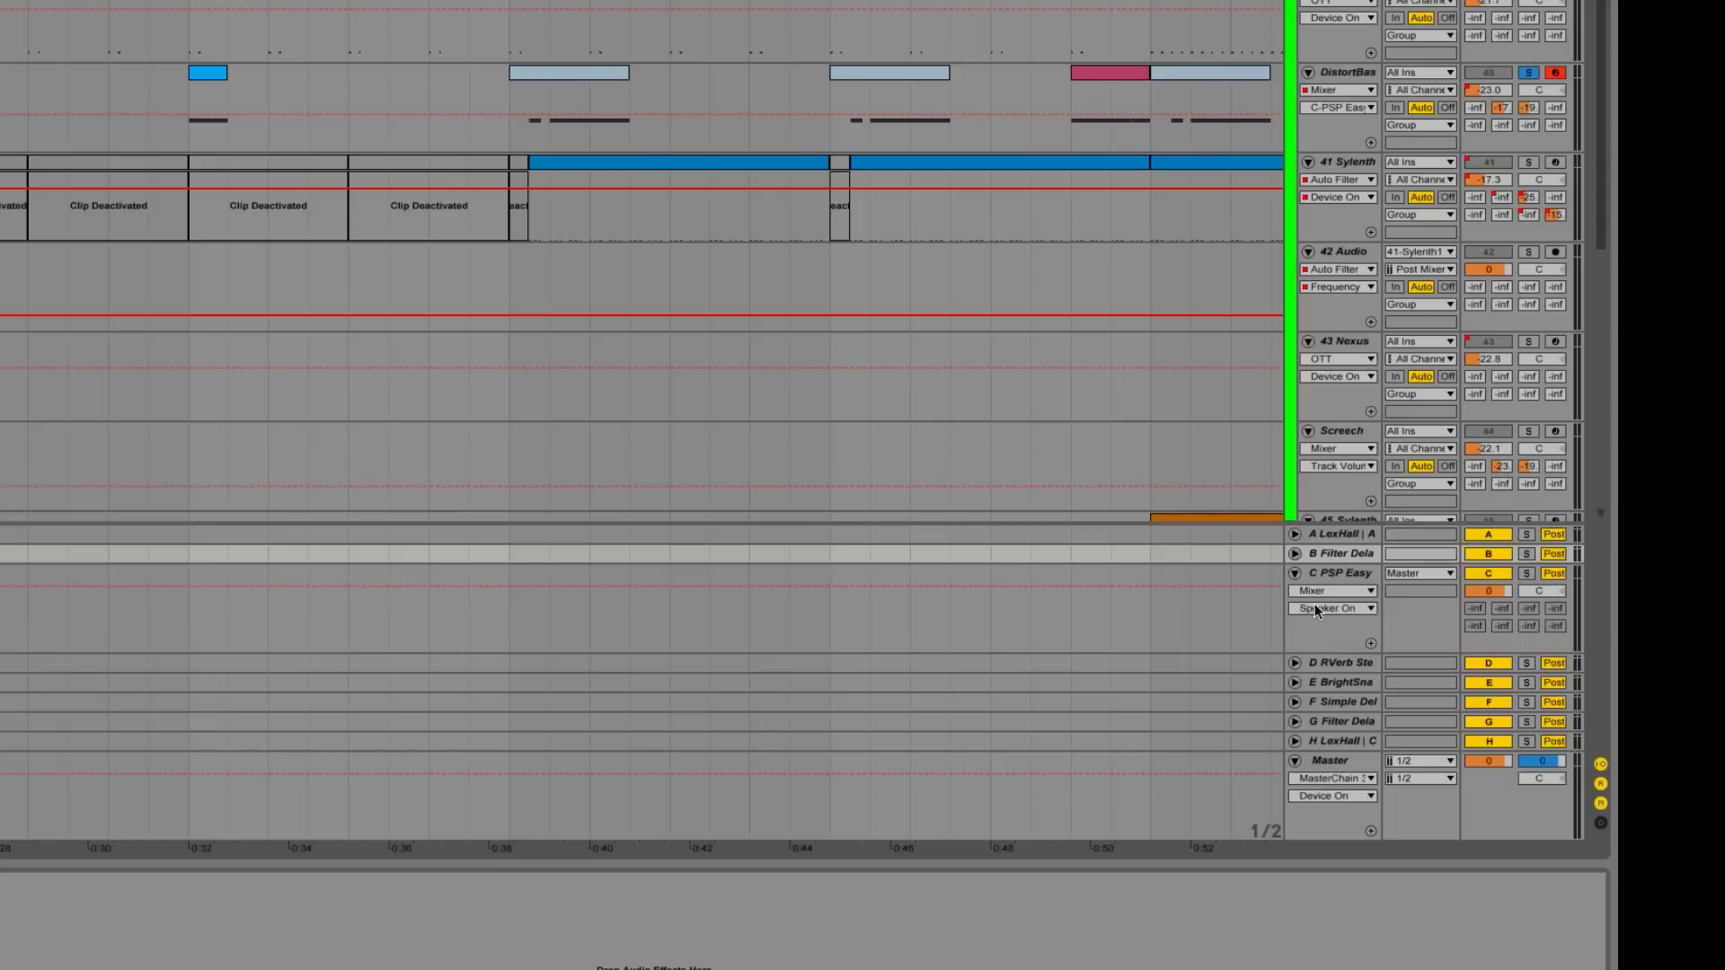
click(1339, 568)
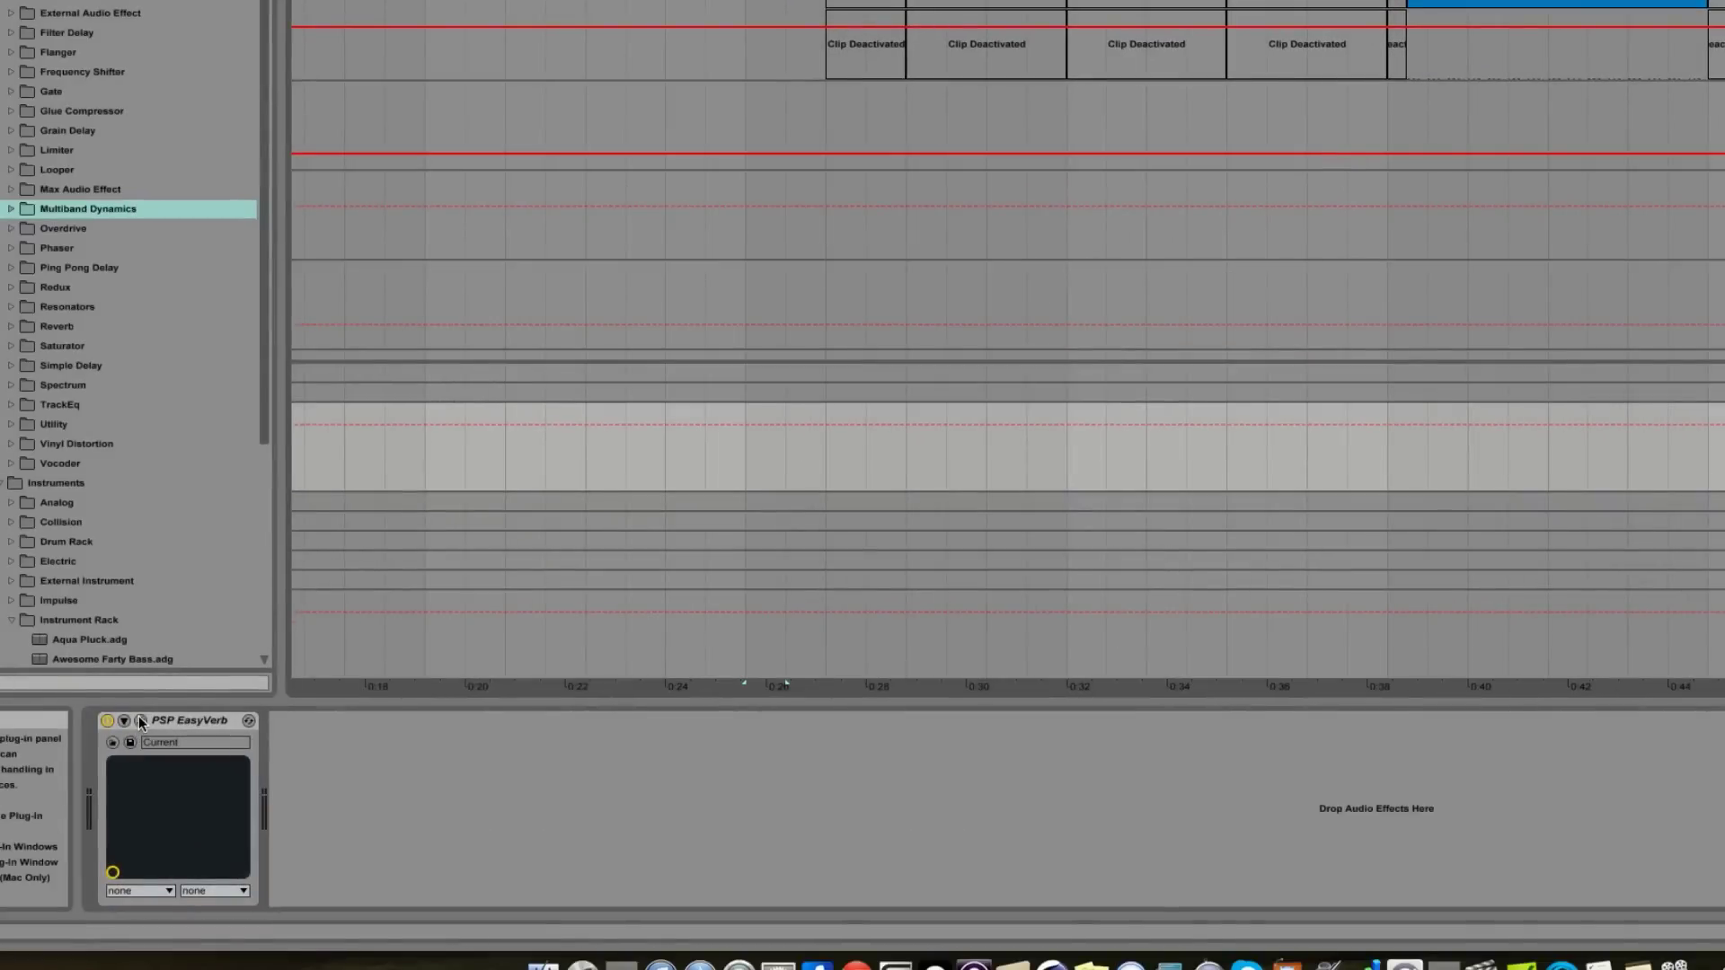
Step: Open the PSP EasyVerb window on return C, move it aside, and switch the reverb back on
click(140, 721)
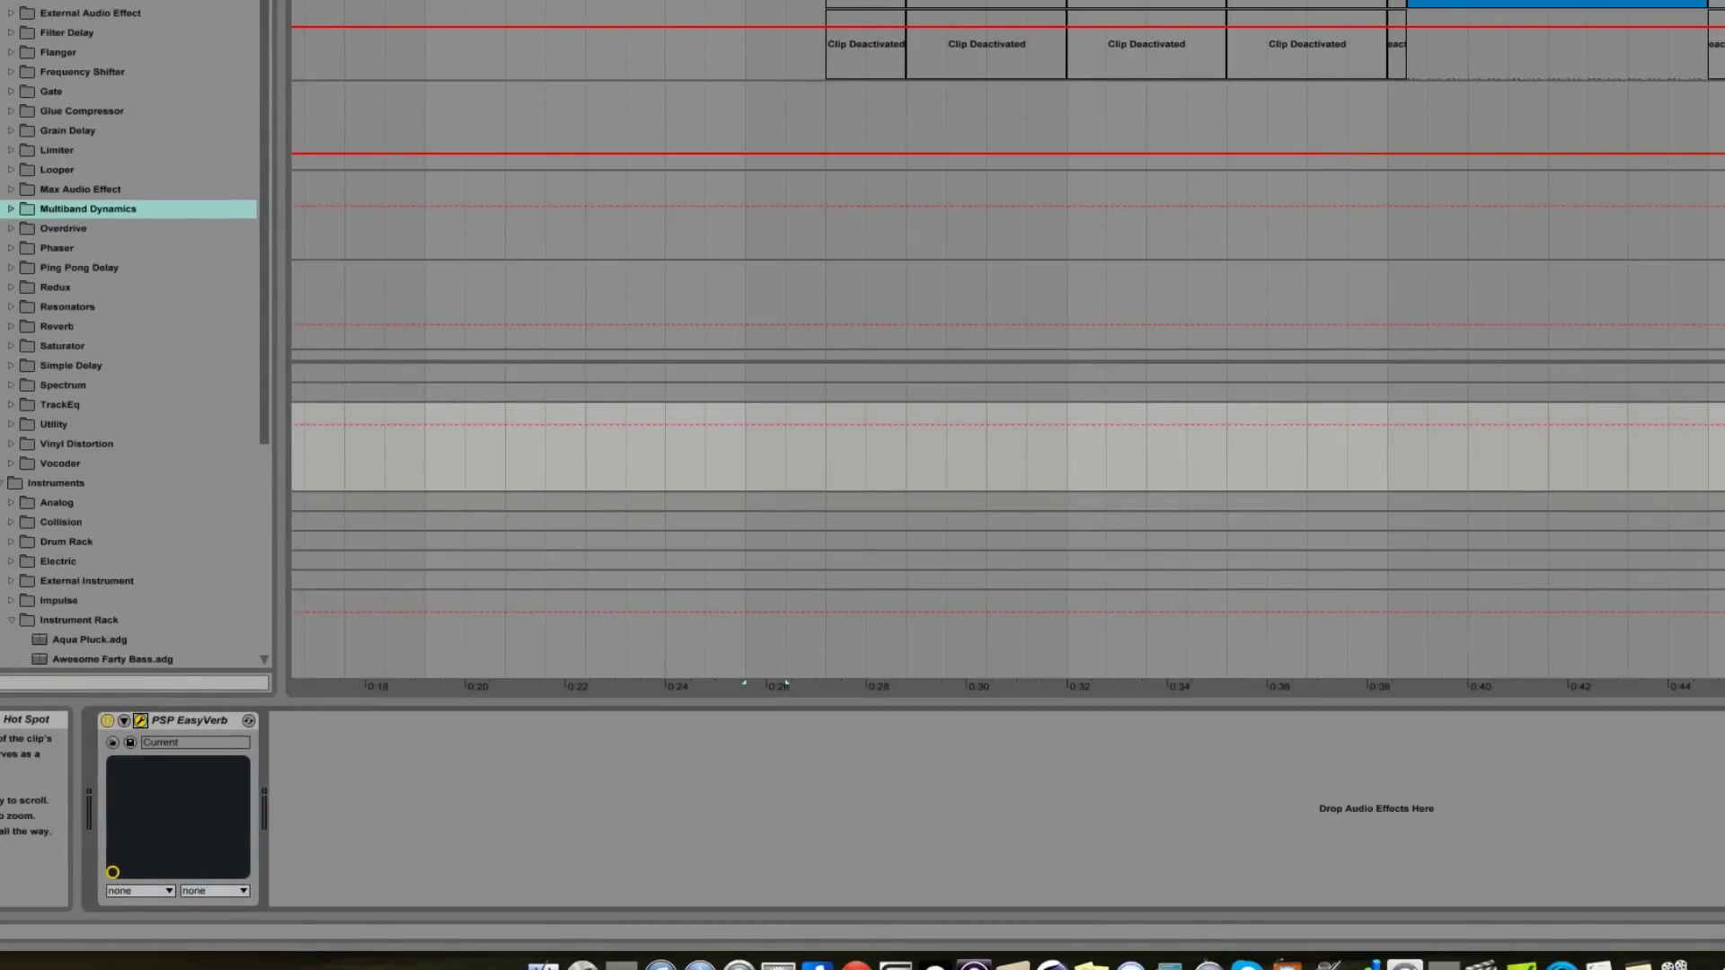
drag(687, 2, 1079, 8)
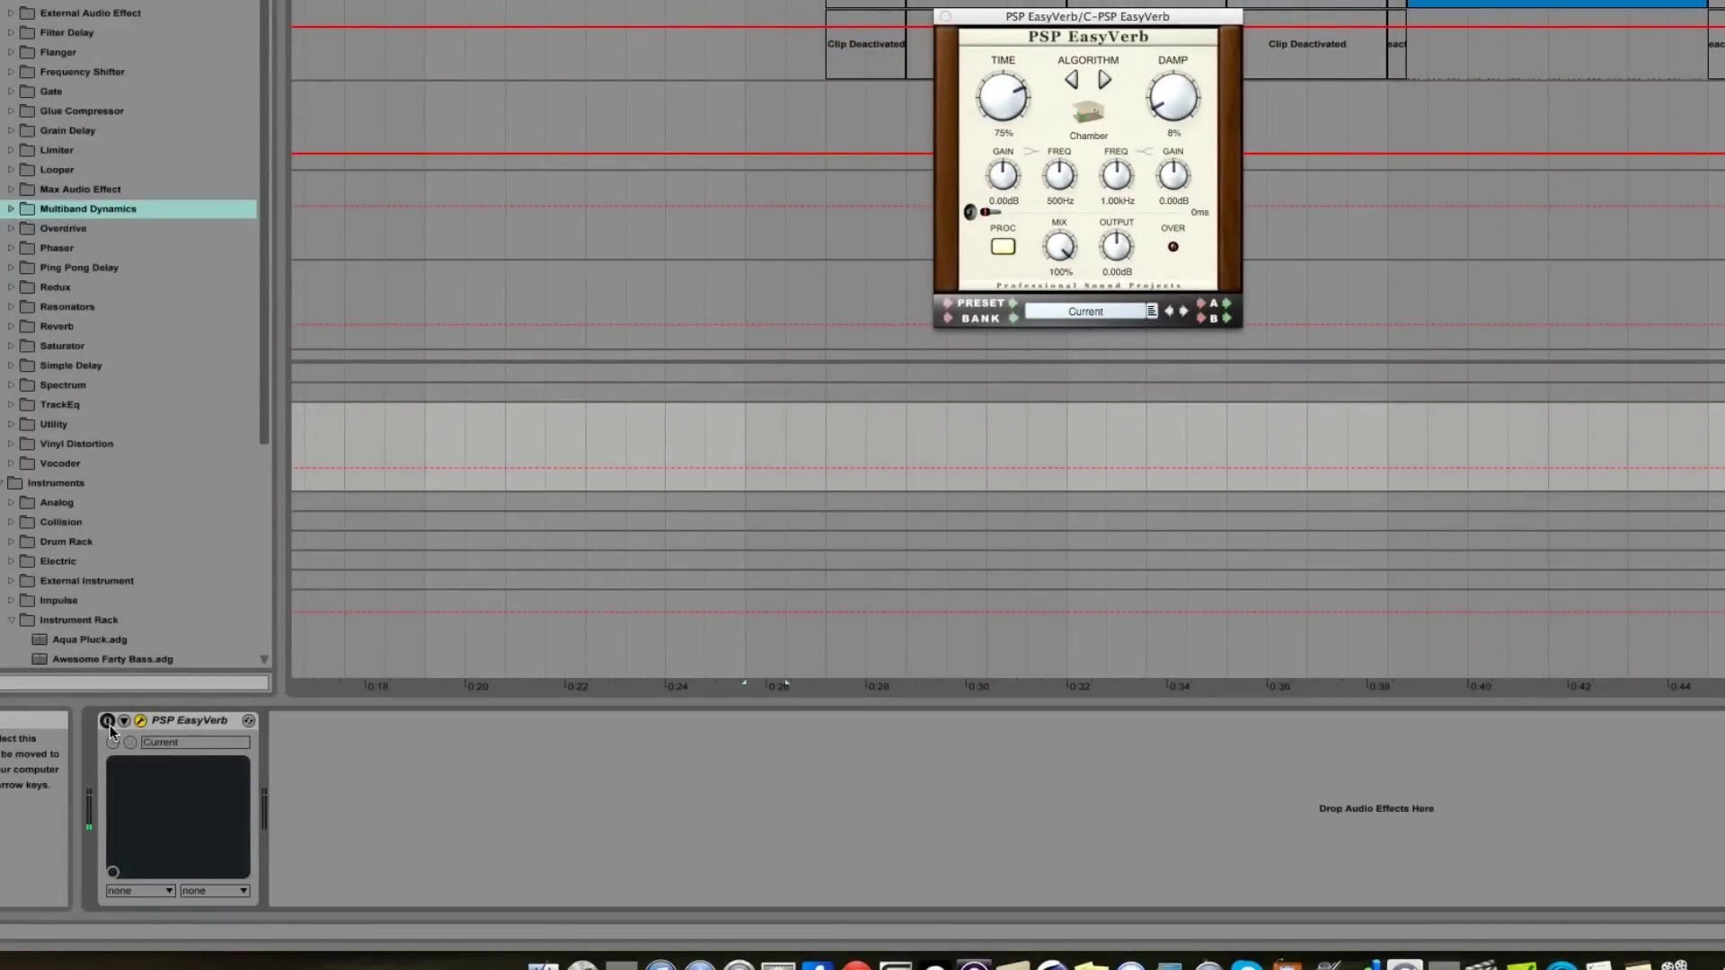
click(107, 722)
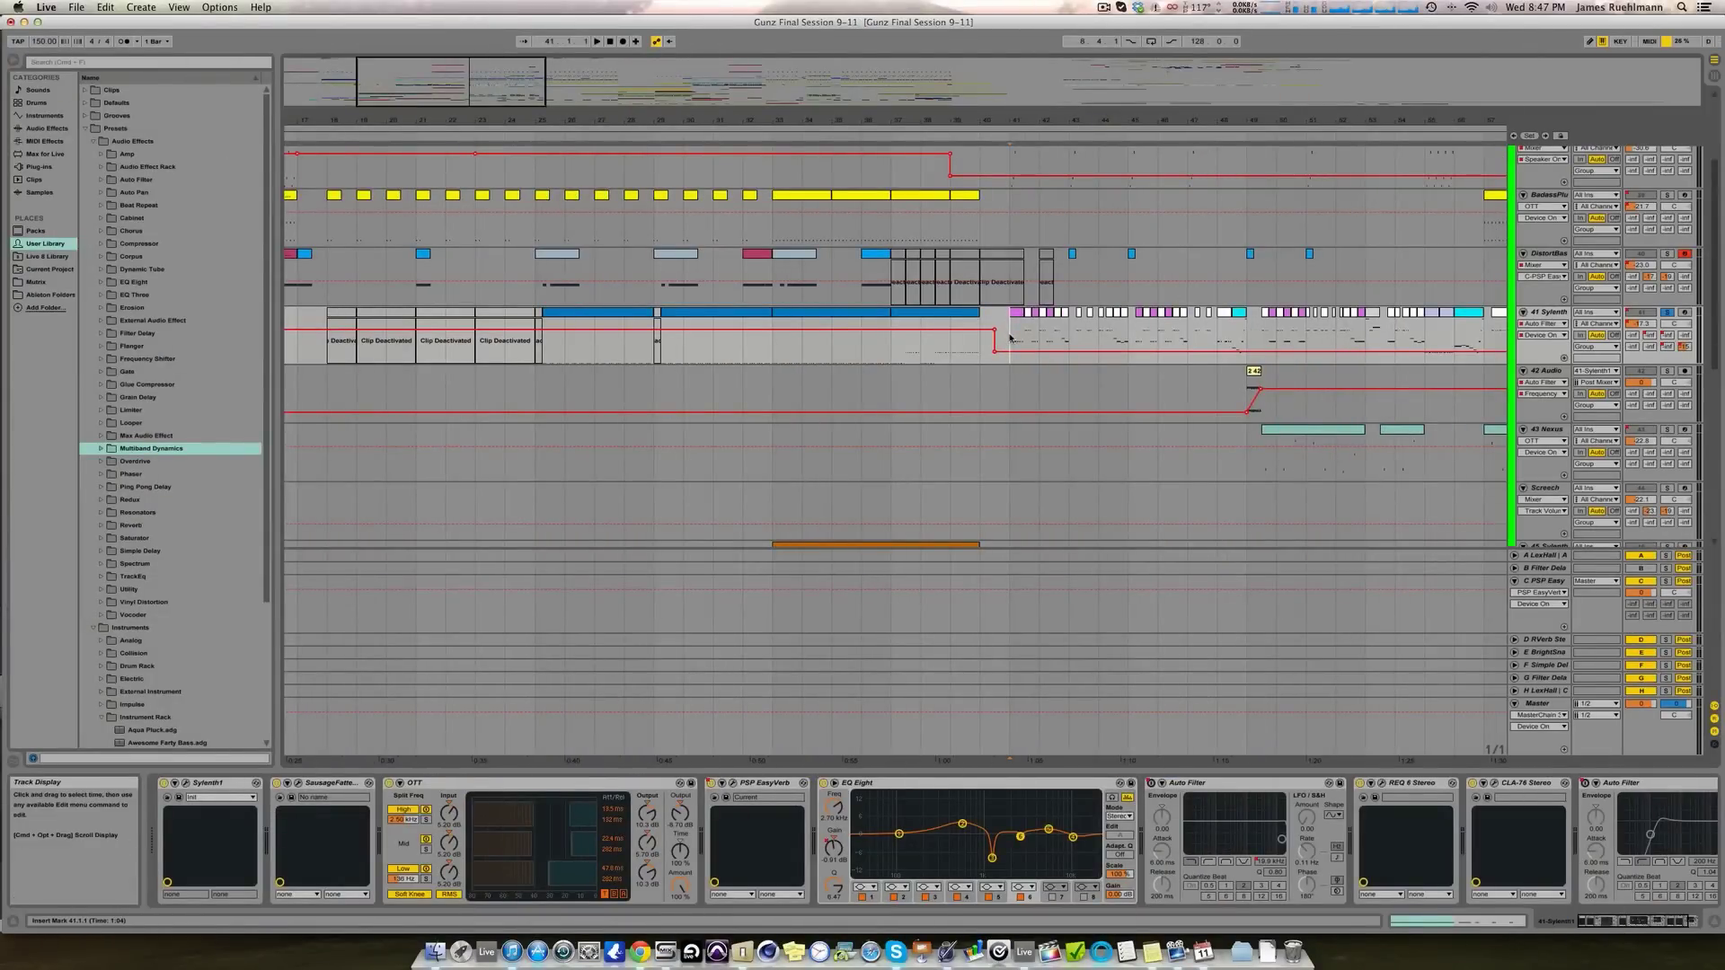
Step: Play the 41 Sylenth1 track from bar 41, stop it, and place the insert marker in its earlier blue section
key(space)
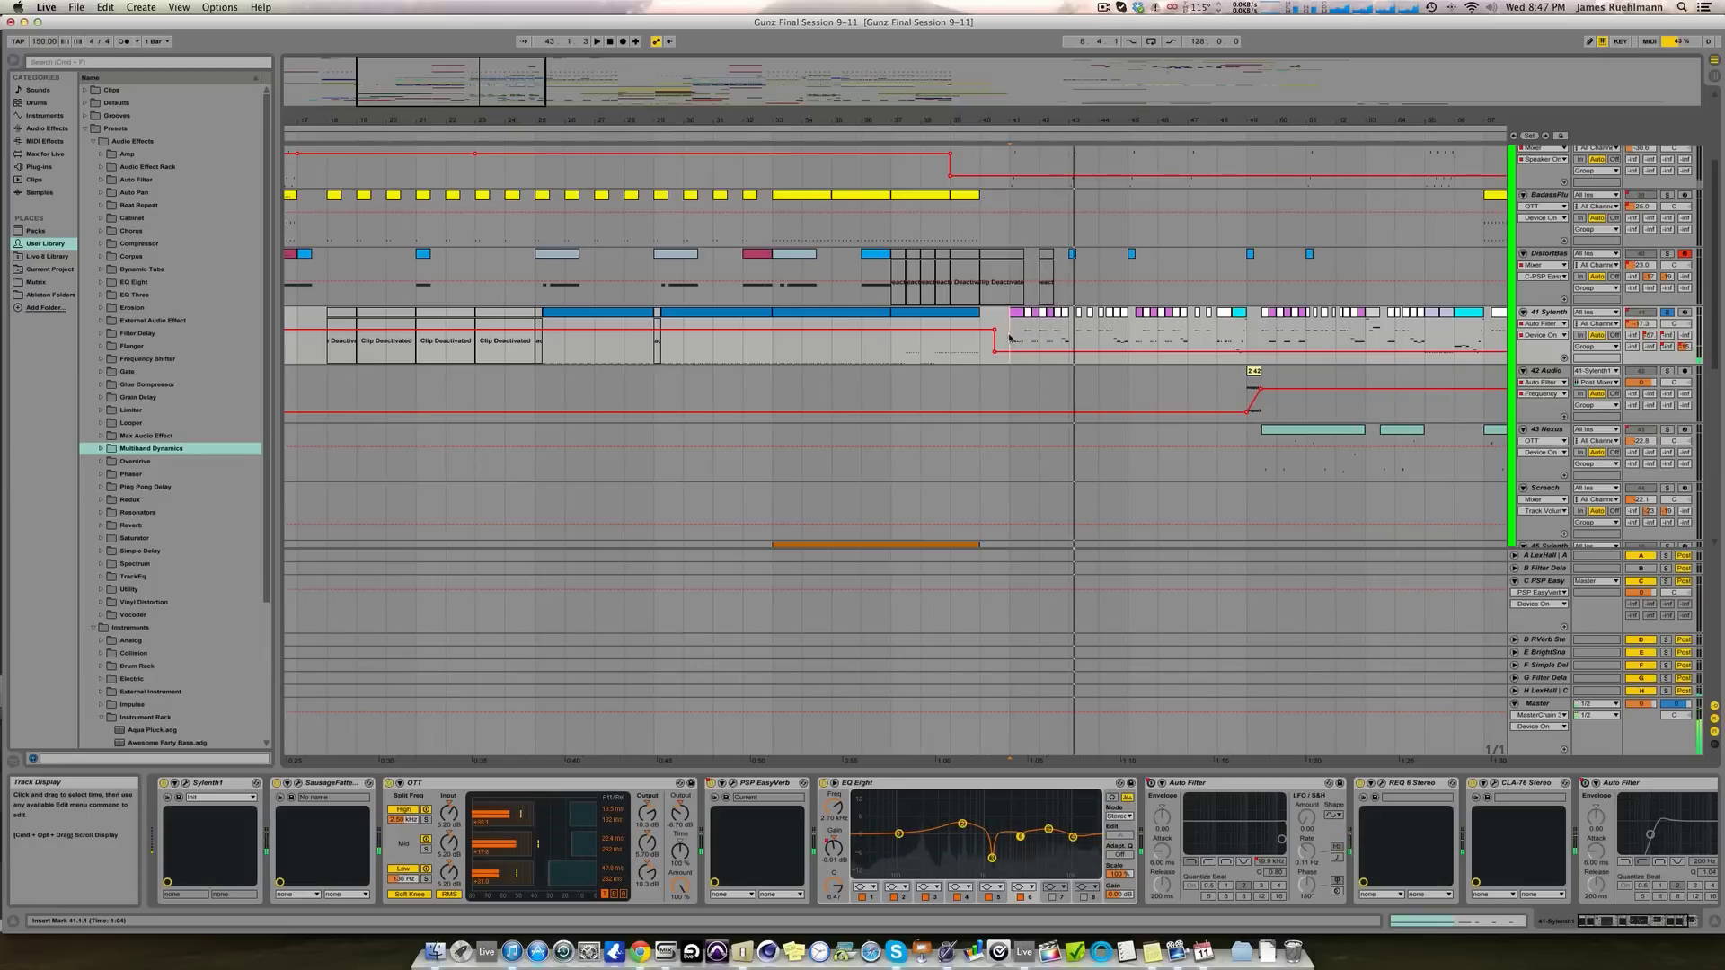
key(space)
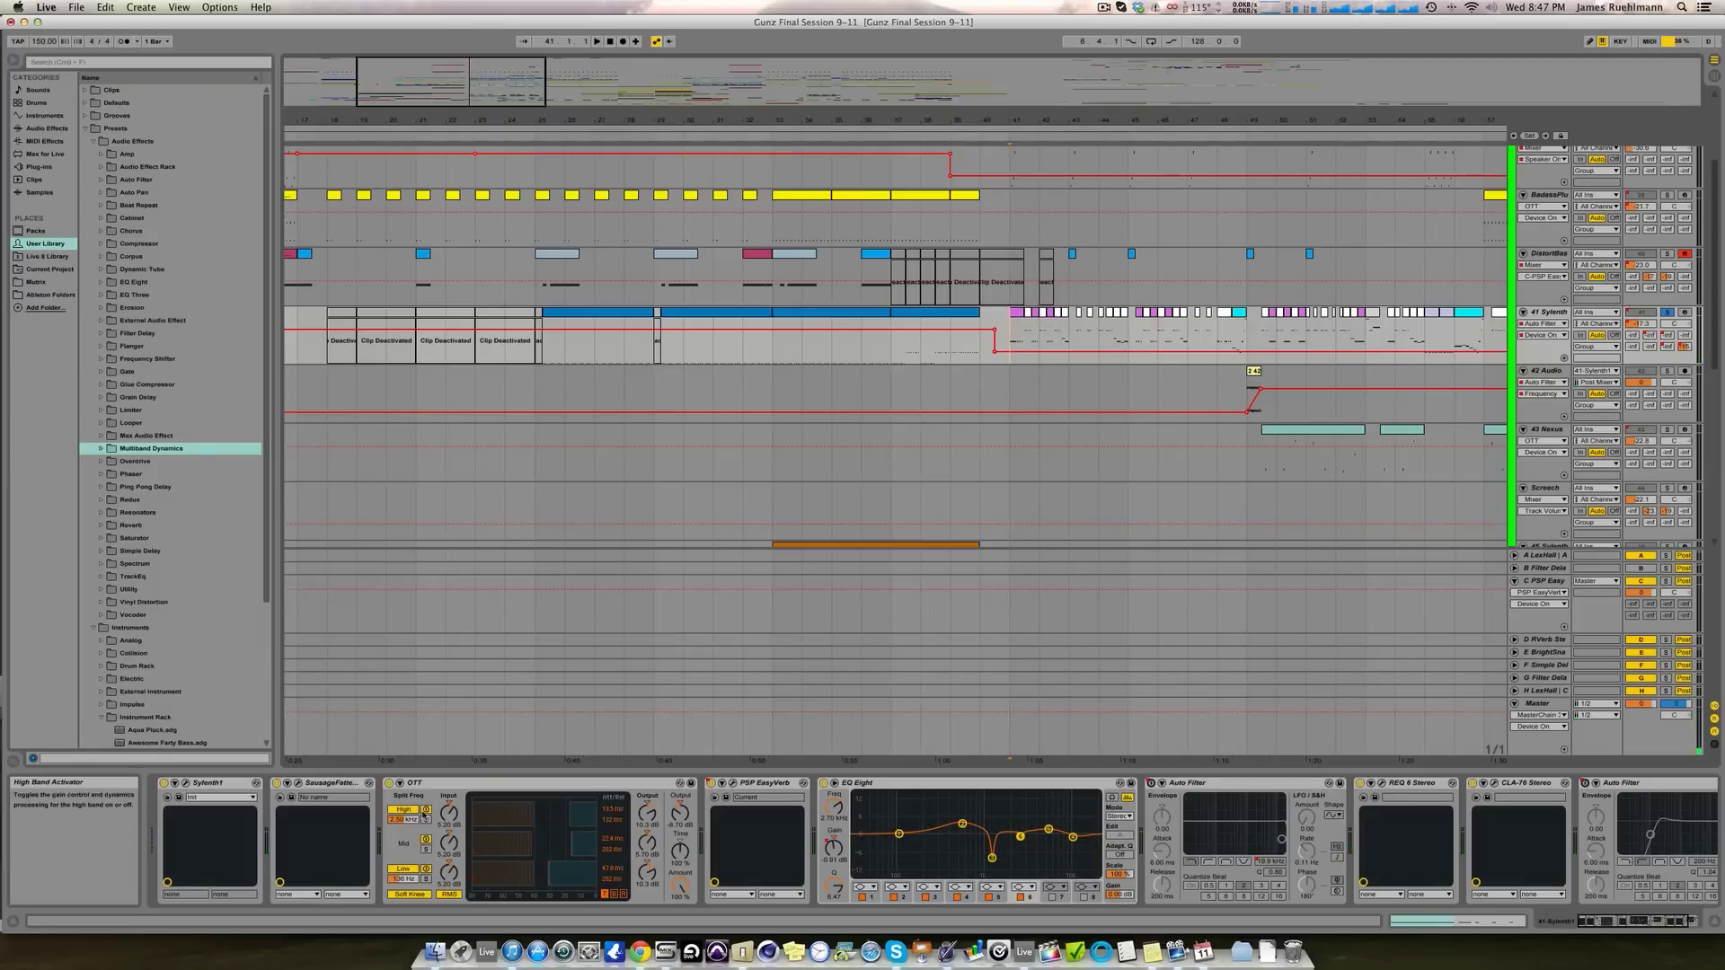
scroll(1120, 335, left, 4)
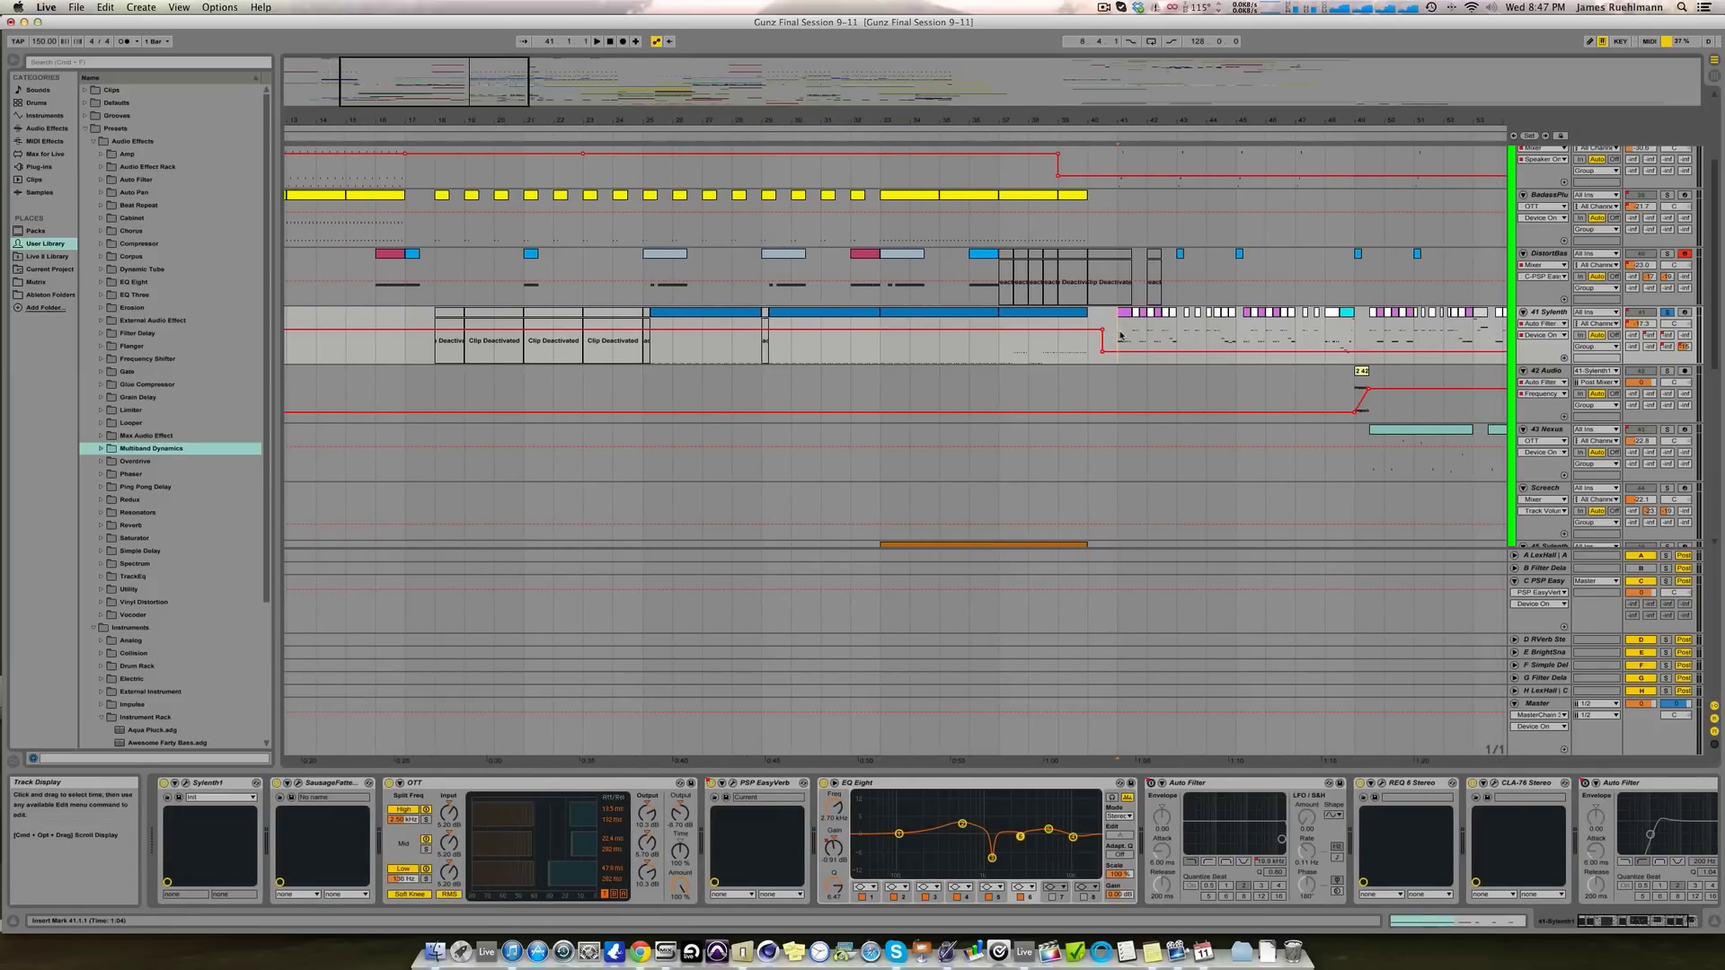
click(699, 349)
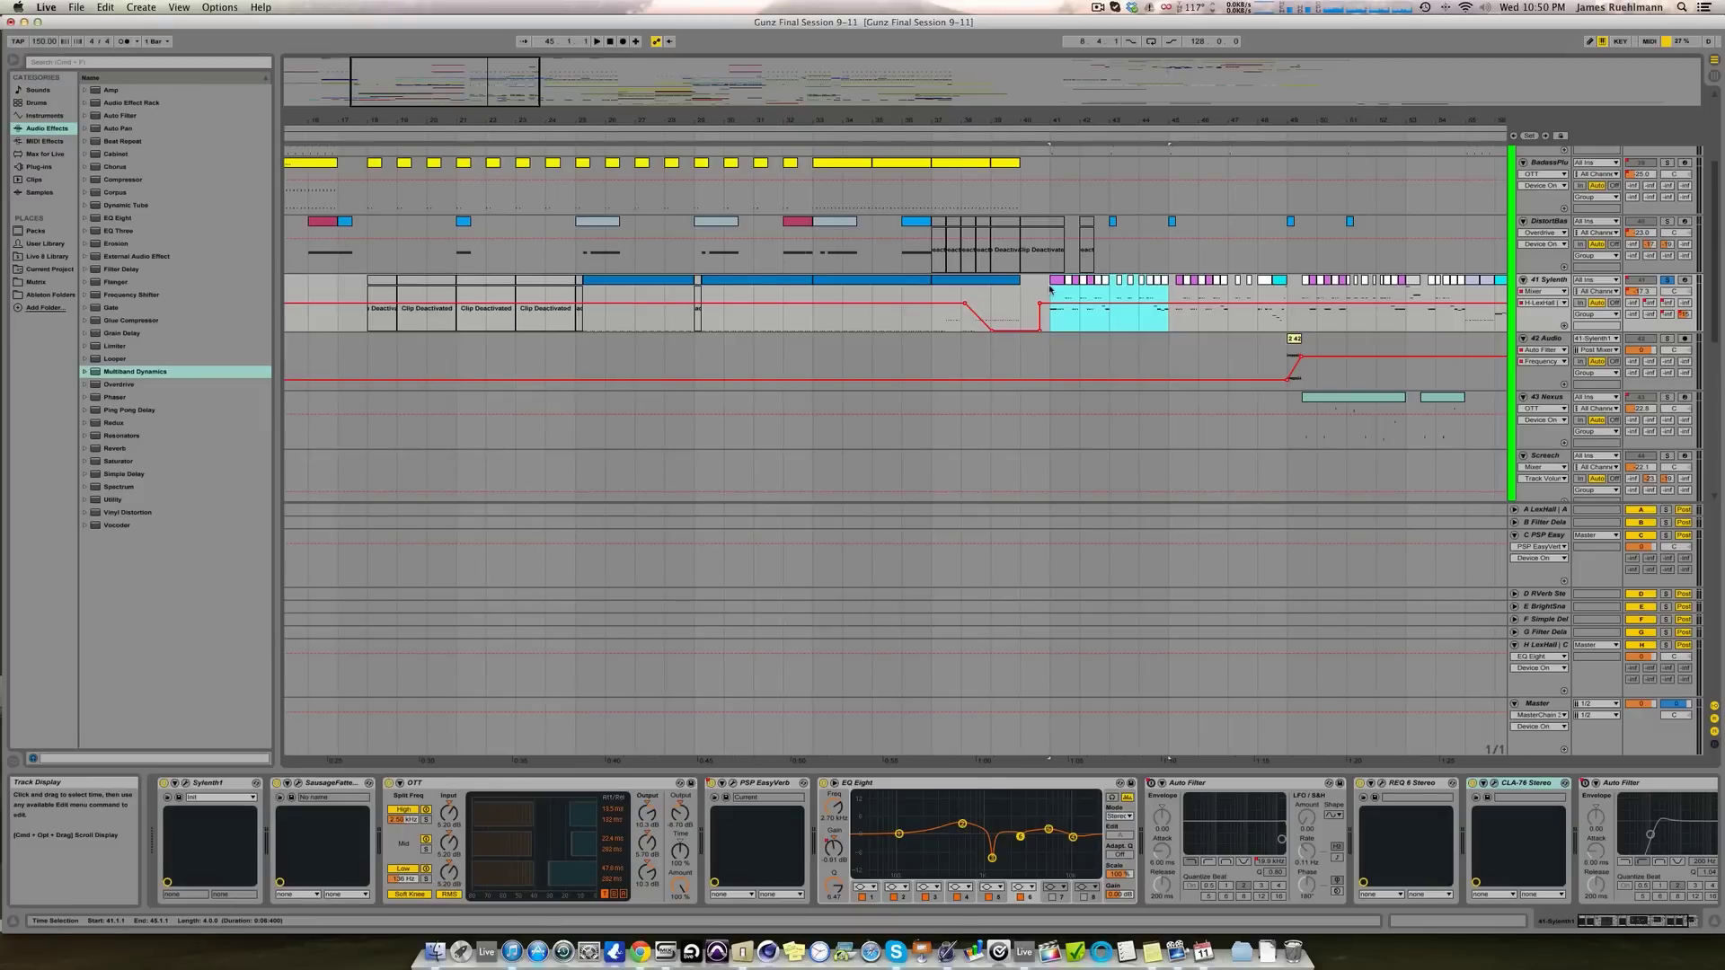
Step: Set the insert marker at bar 41 on the 41 Sylenth1 track, bring up Sylenth1's plug-in window, and reposition it
click(1050, 290)
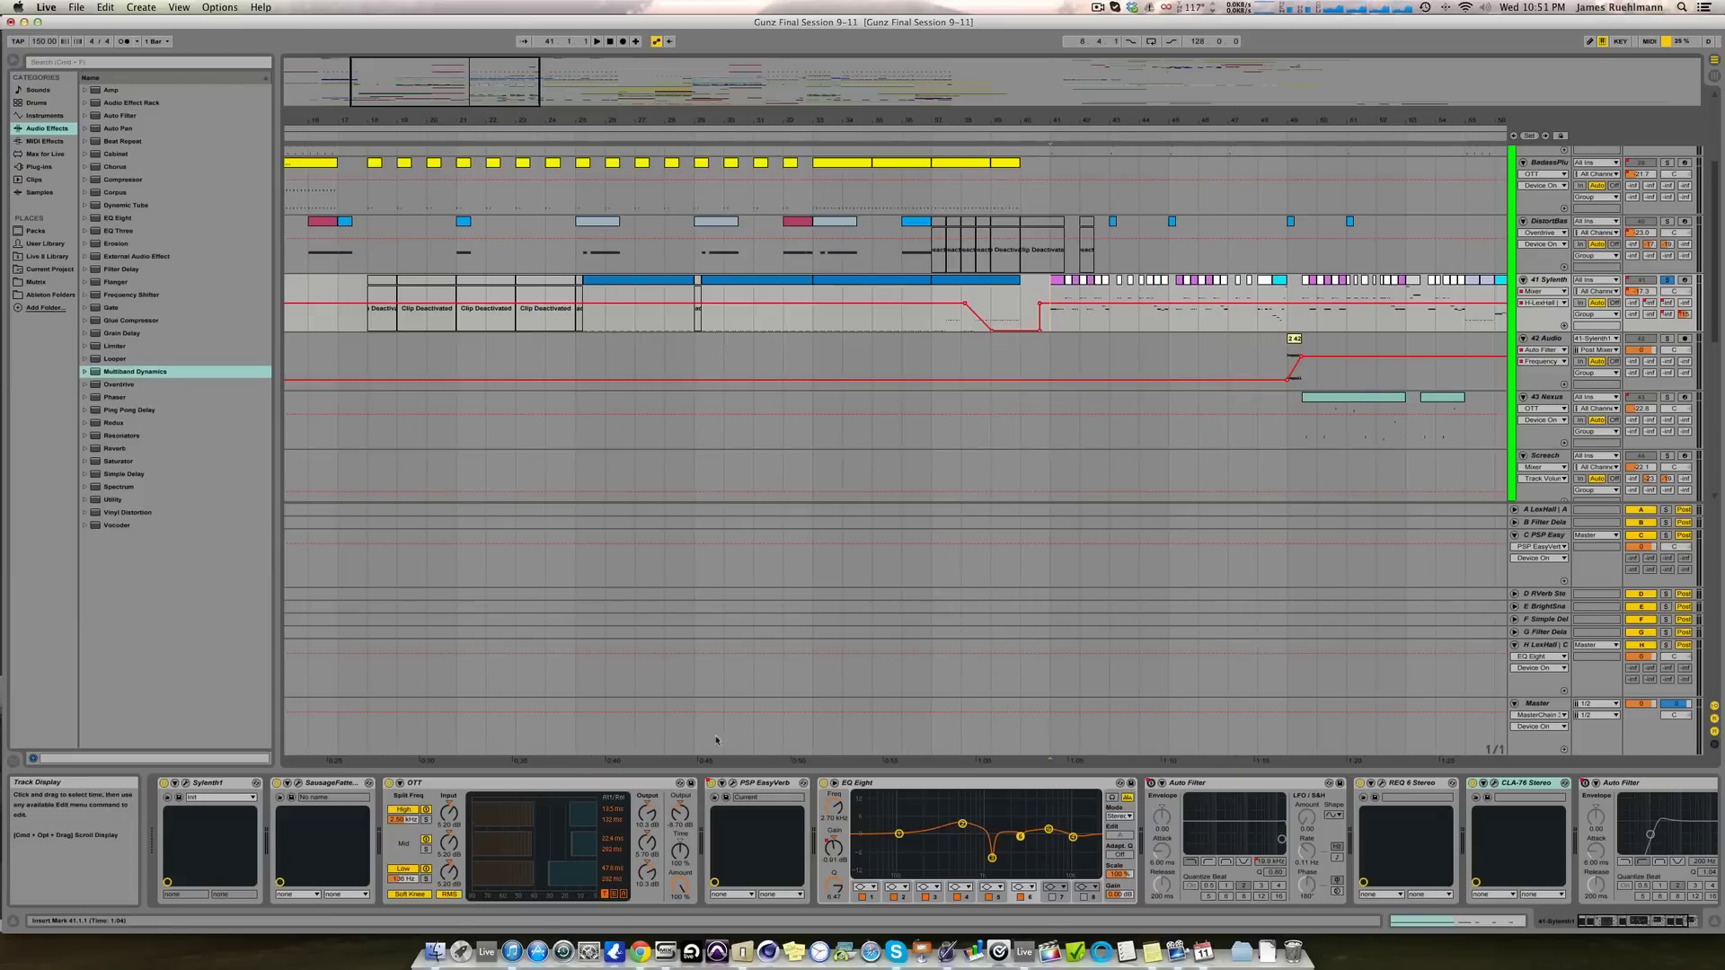
scroll(1090, 369, left, 3)
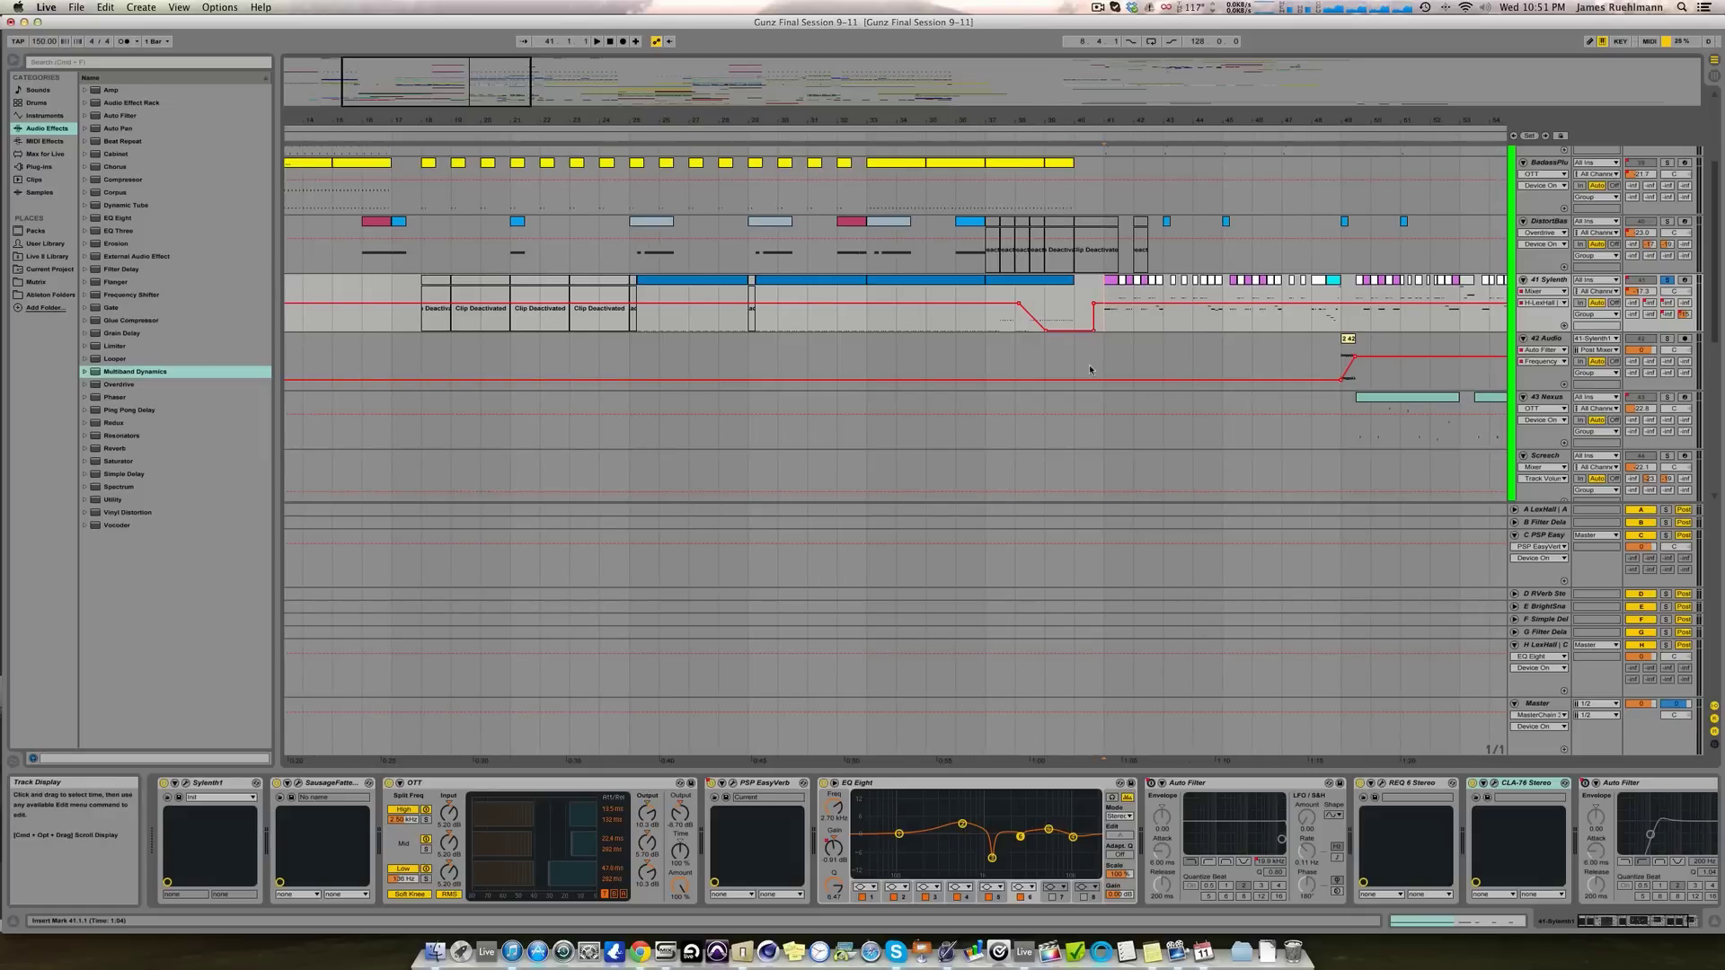
click(185, 783)
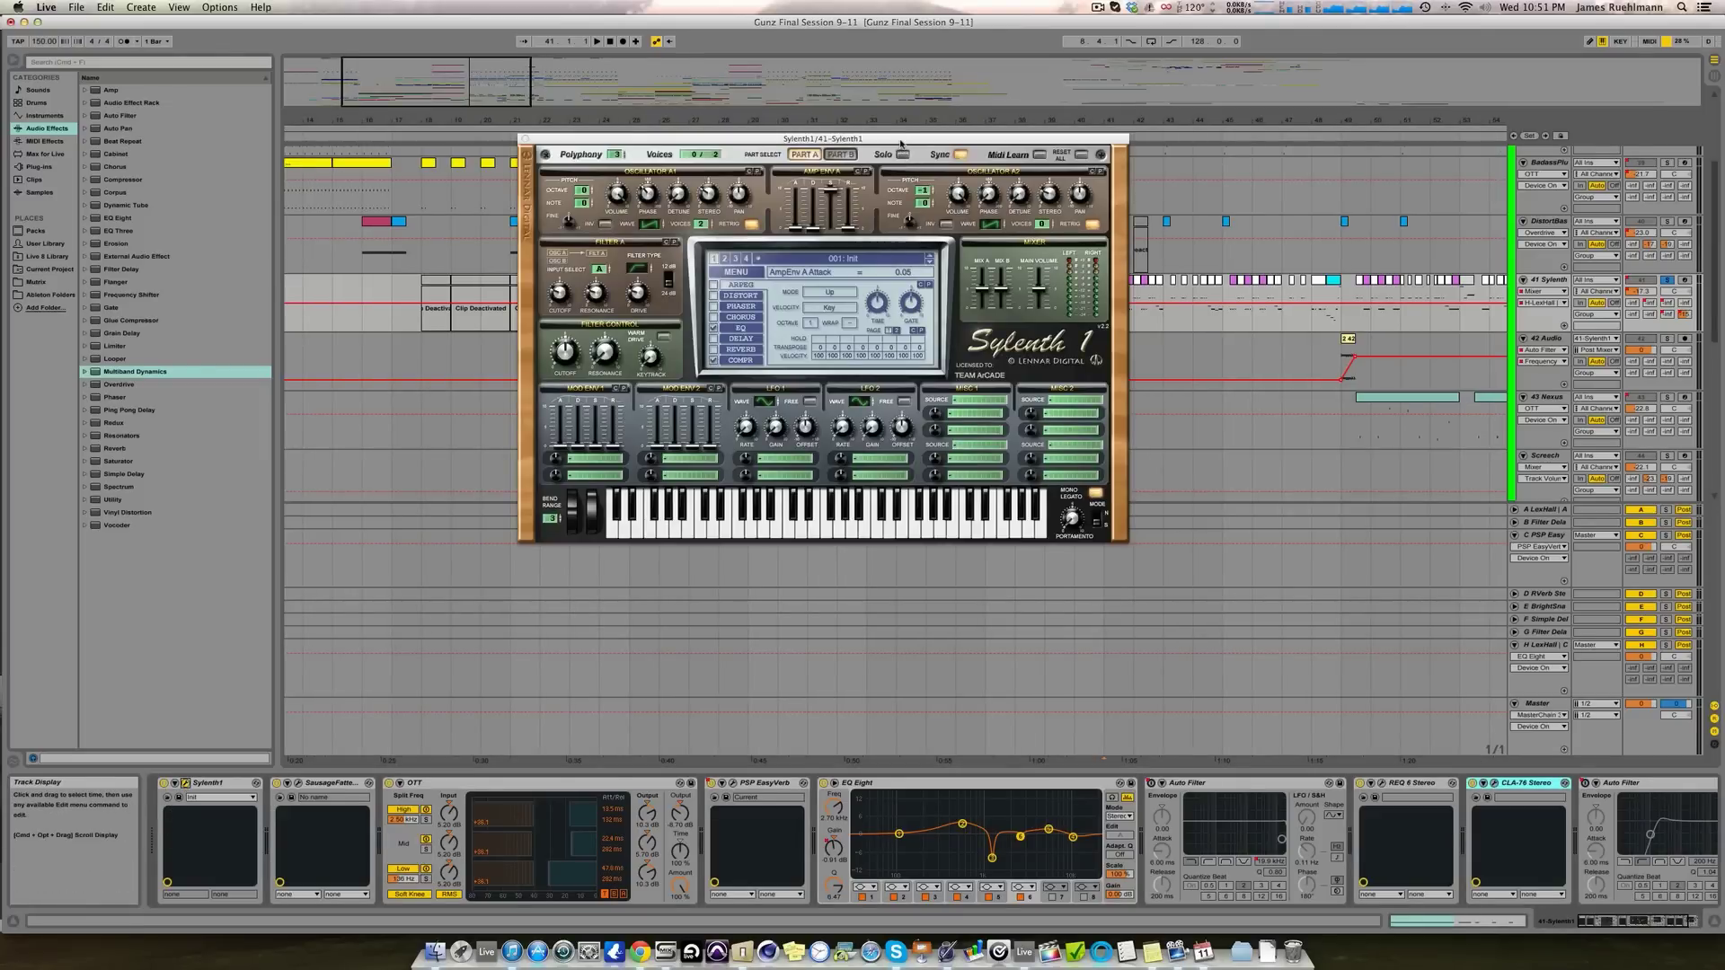
drag(901, 143, 958, 156)
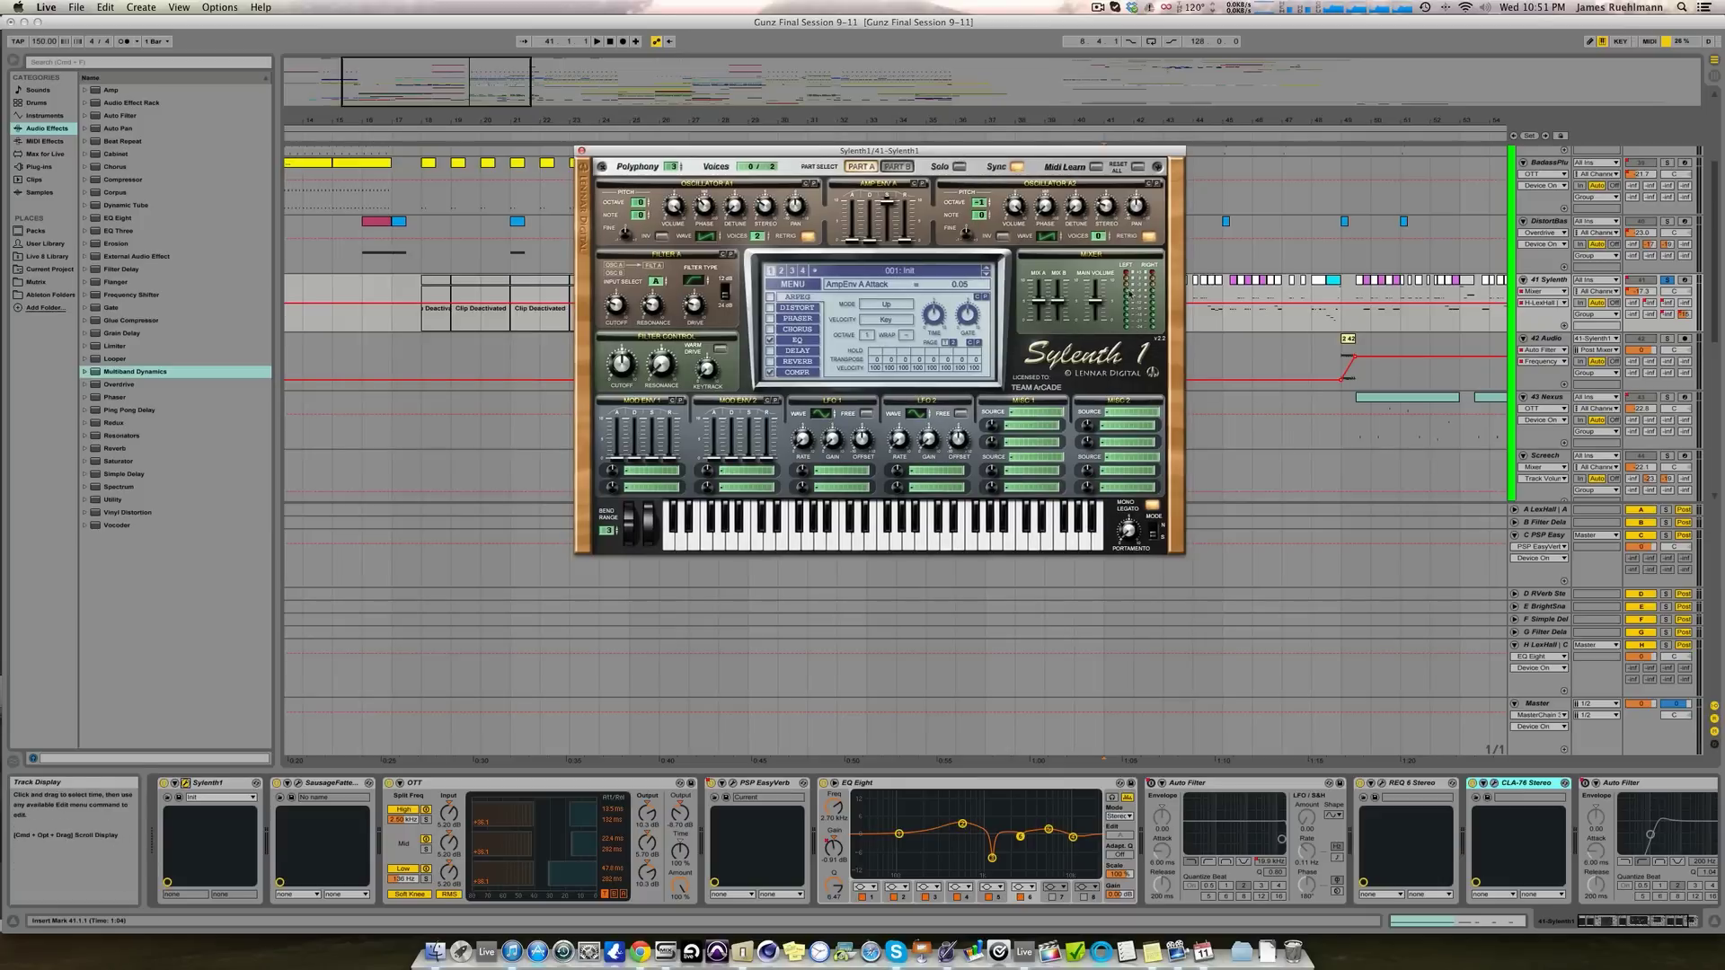
drag(958, 151, 989, 236)
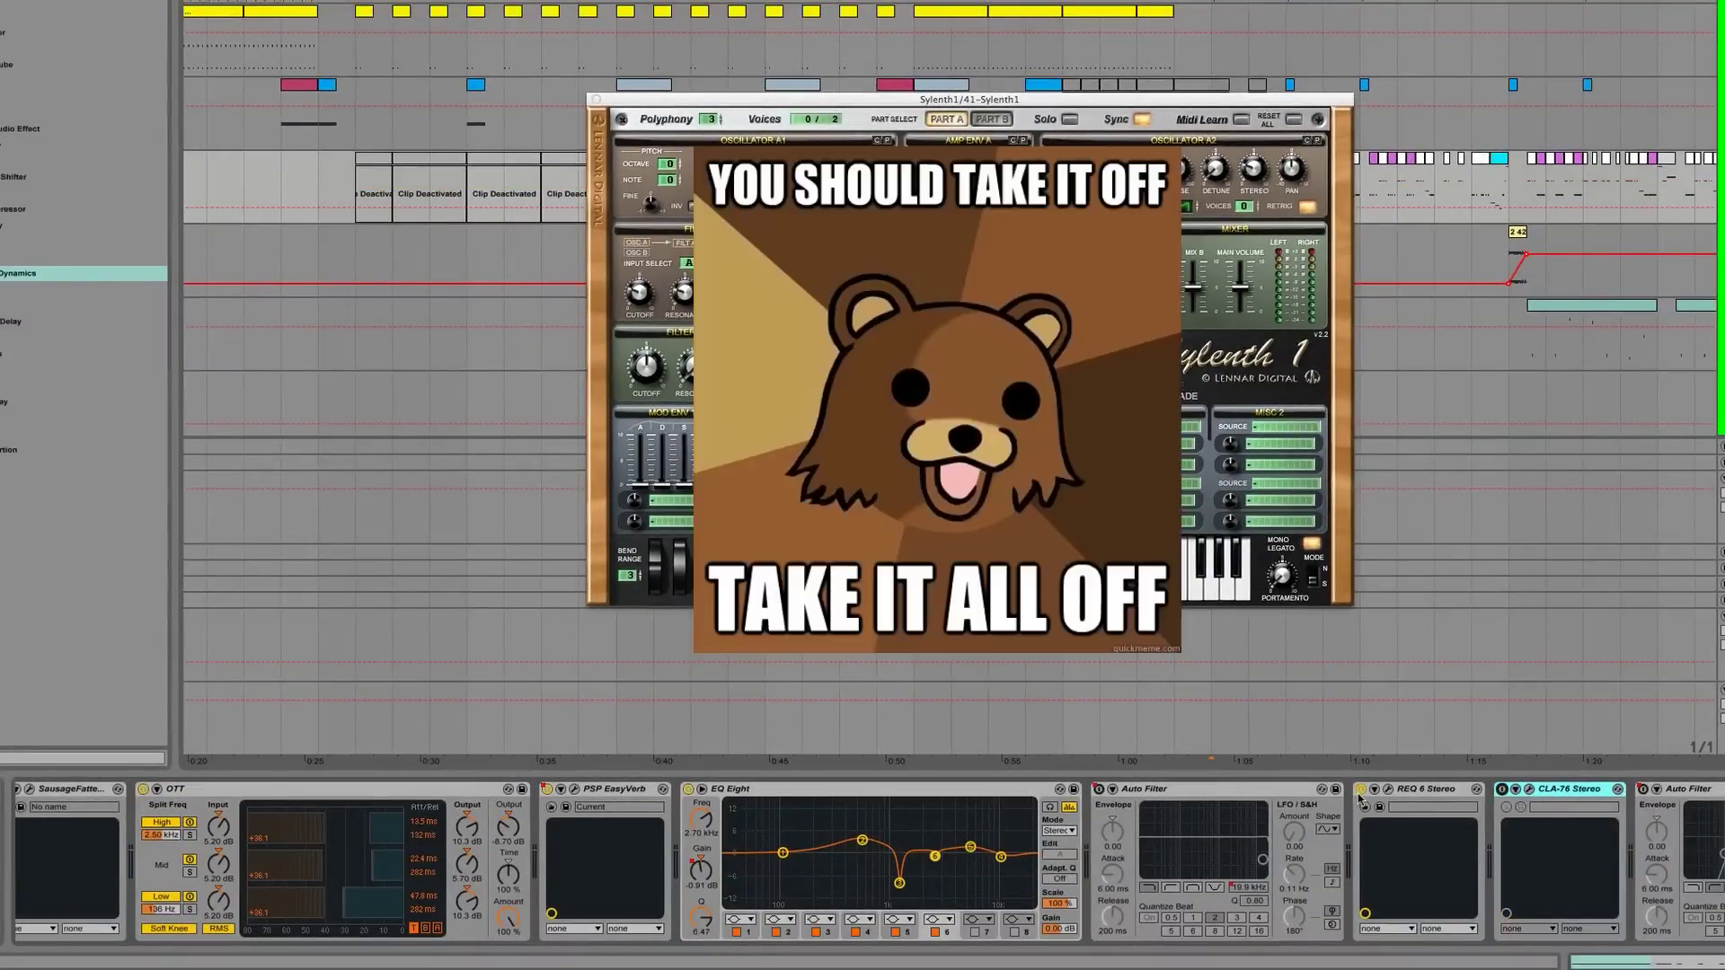
Step: Bypass REQ 6 Stereo, EQ Eight, PSP EasyVerb, OTT and SausageFattener on the 41 Sylenth1 track
click(1361, 789)
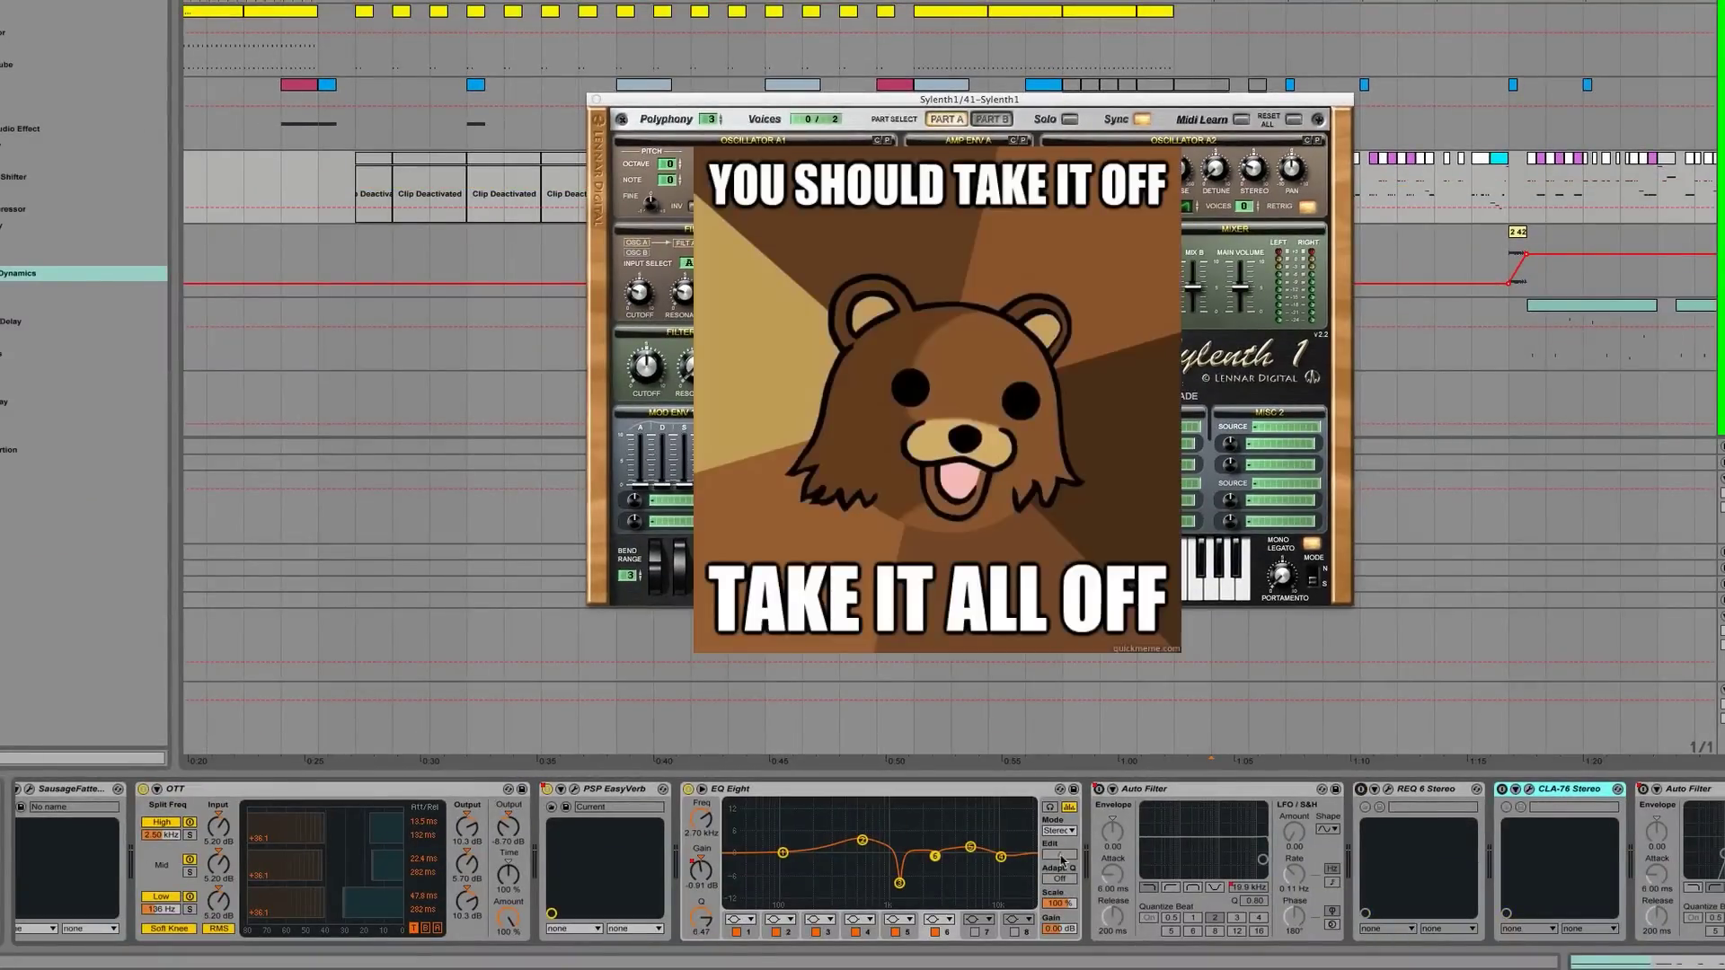
click(689, 789)
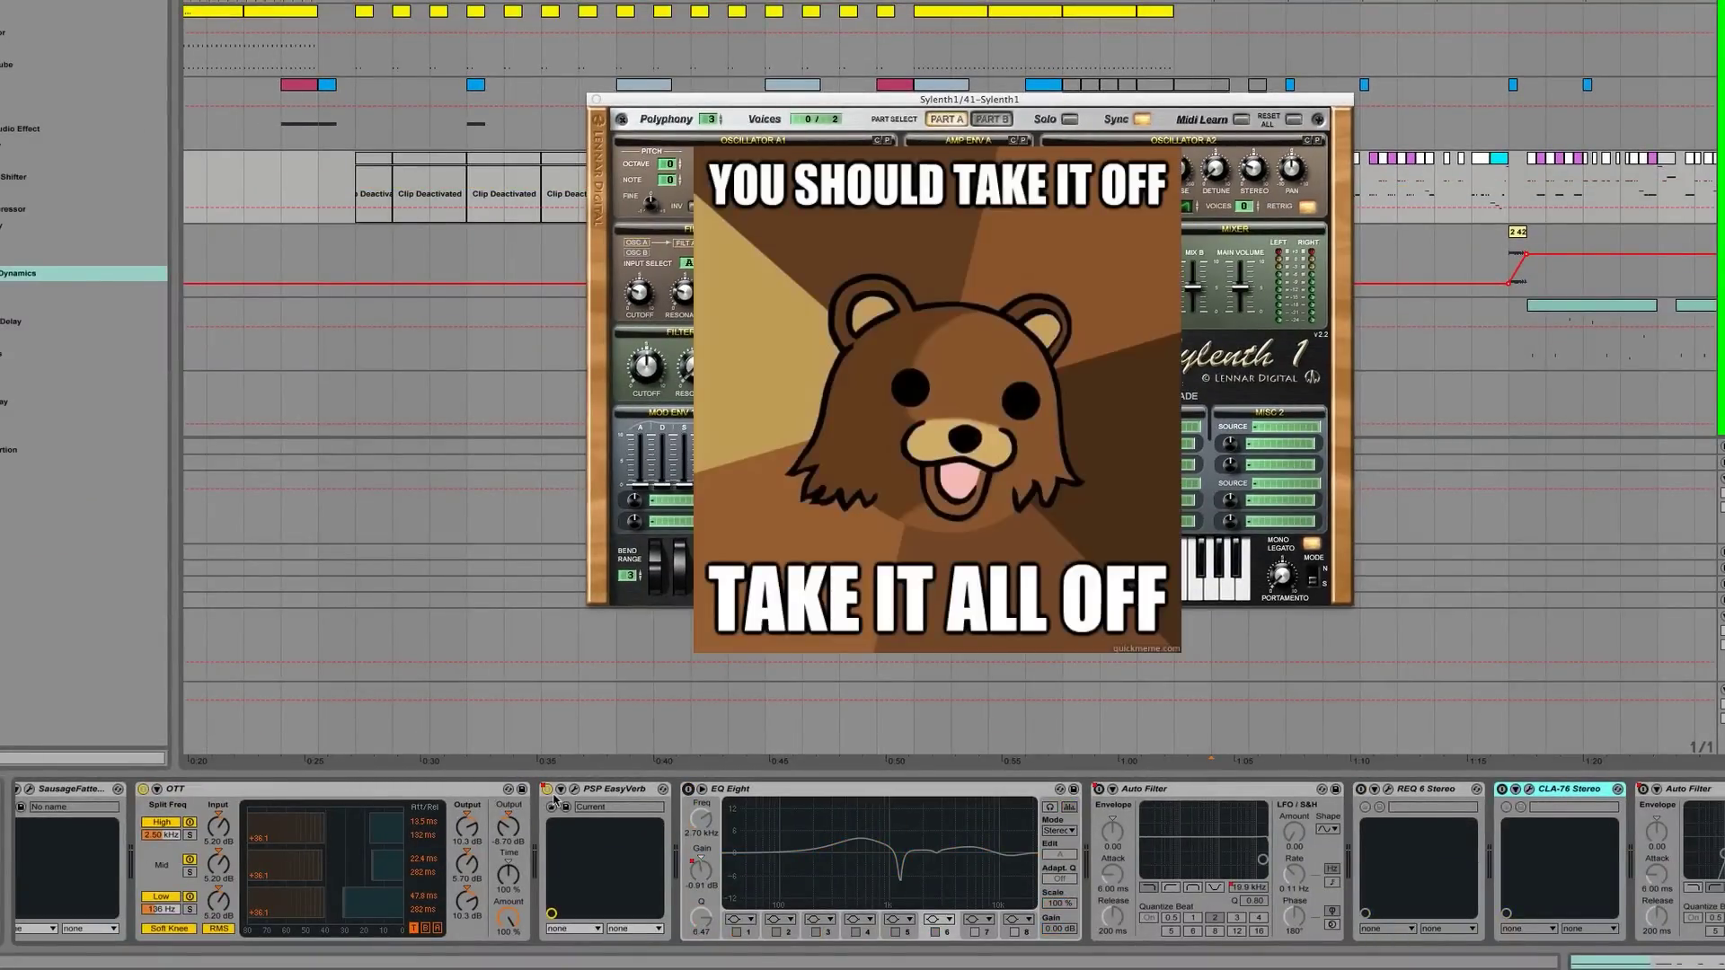
click(547, 789)
scroll(450, 853, left, 3)
click(315, 789)
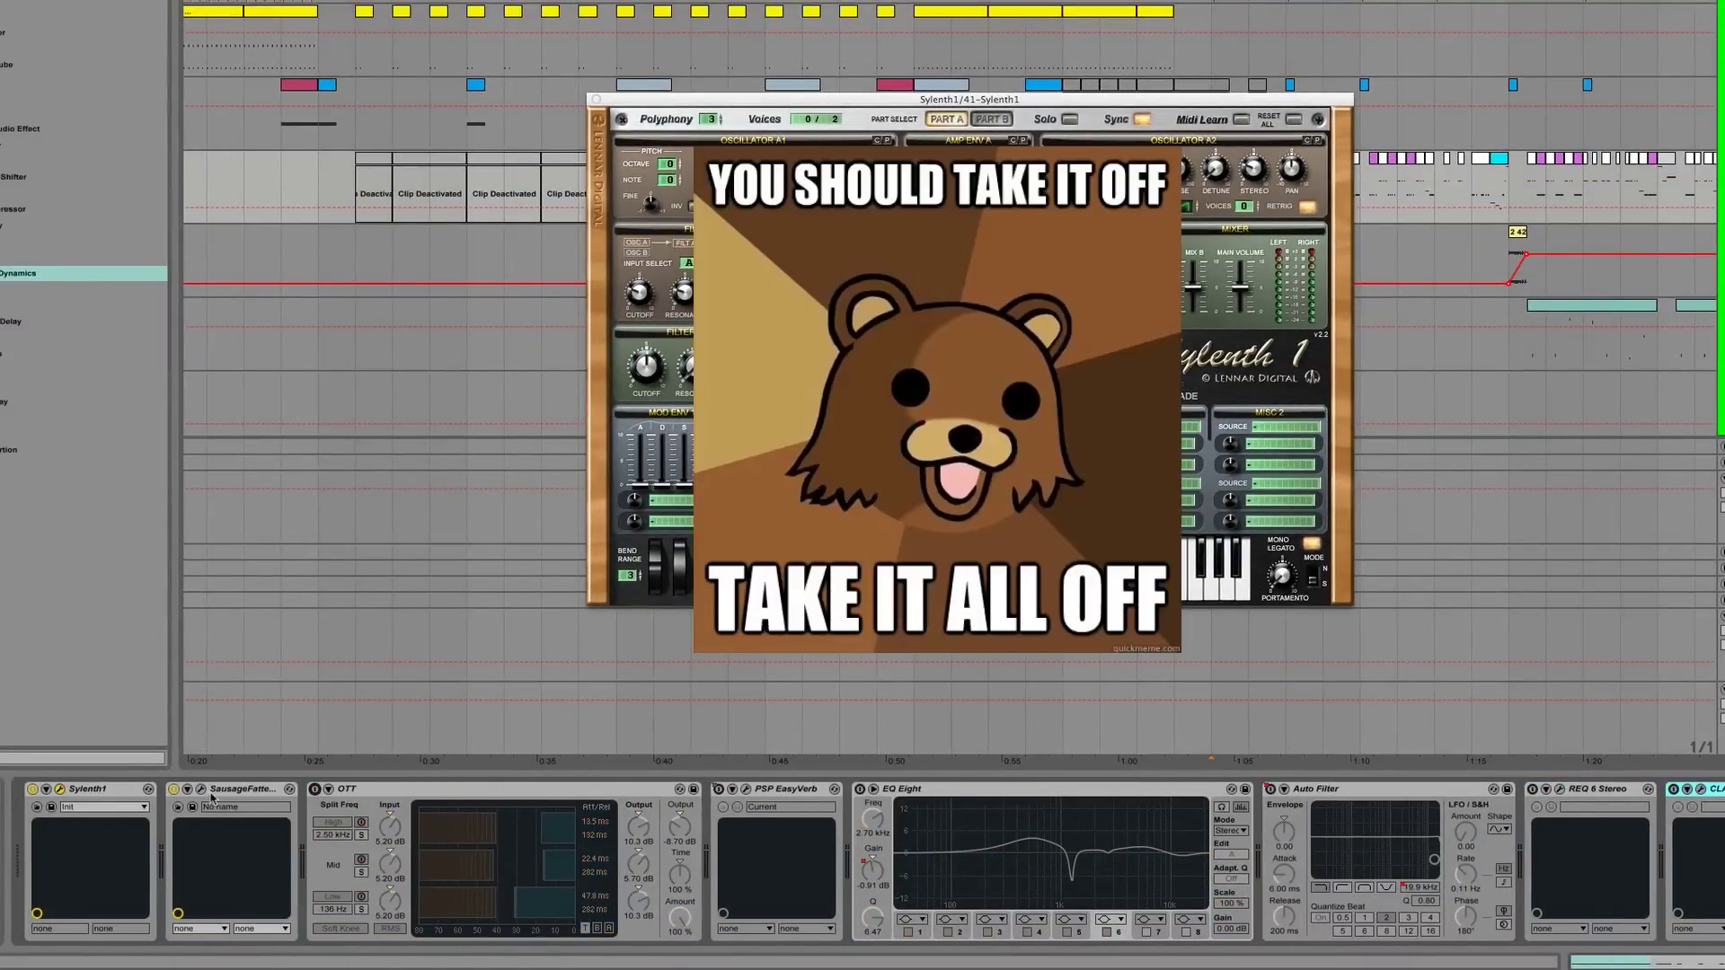
click(174, 789)
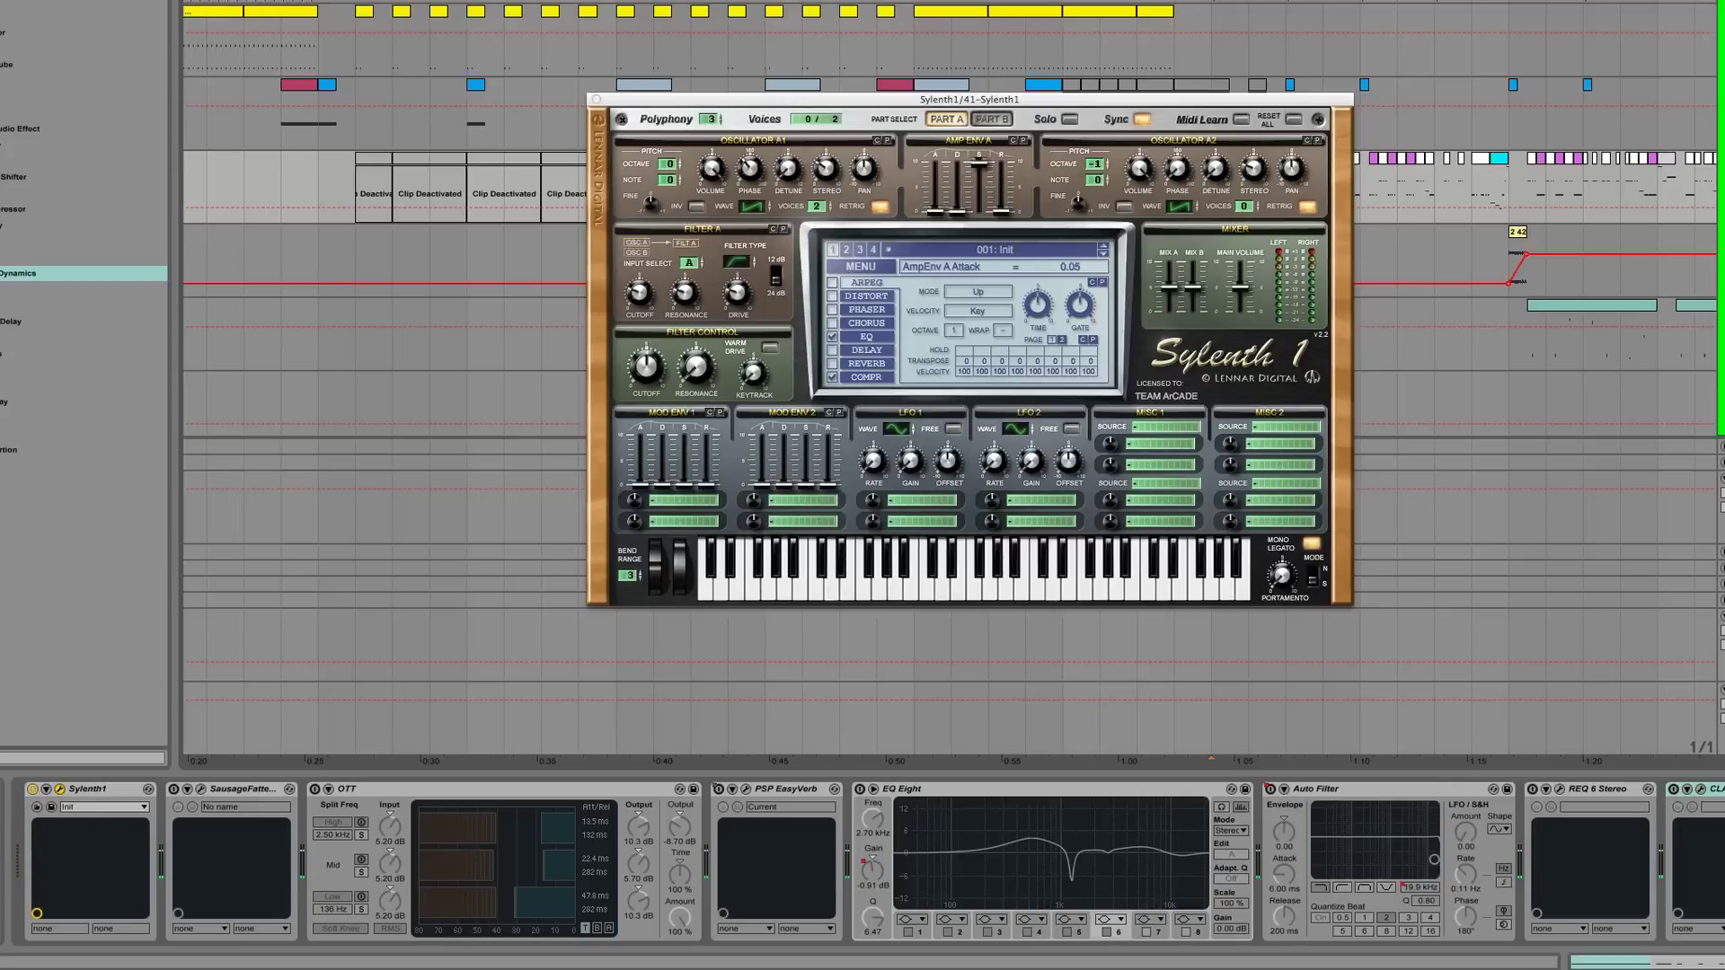
Step: Reactivate SausageFattener on the 41 Sylenth1 track, open its plug-in window, and move it clear of Sylenth1's upper controls
click(174, 789)
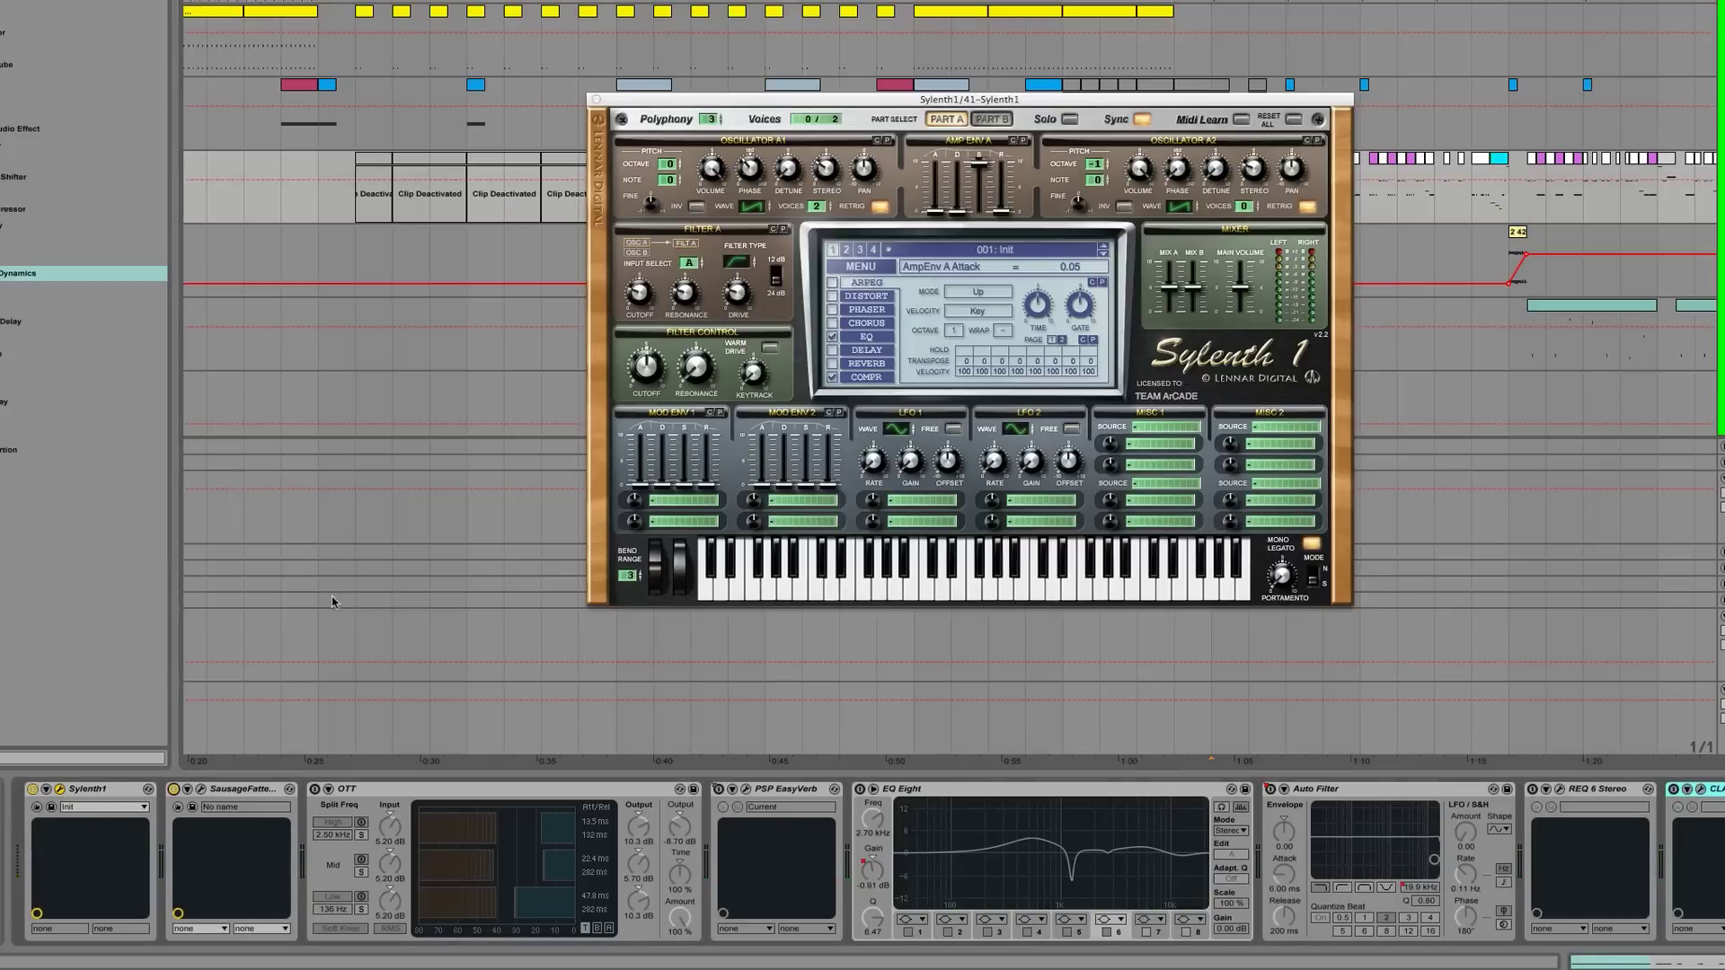
click(200, 789)
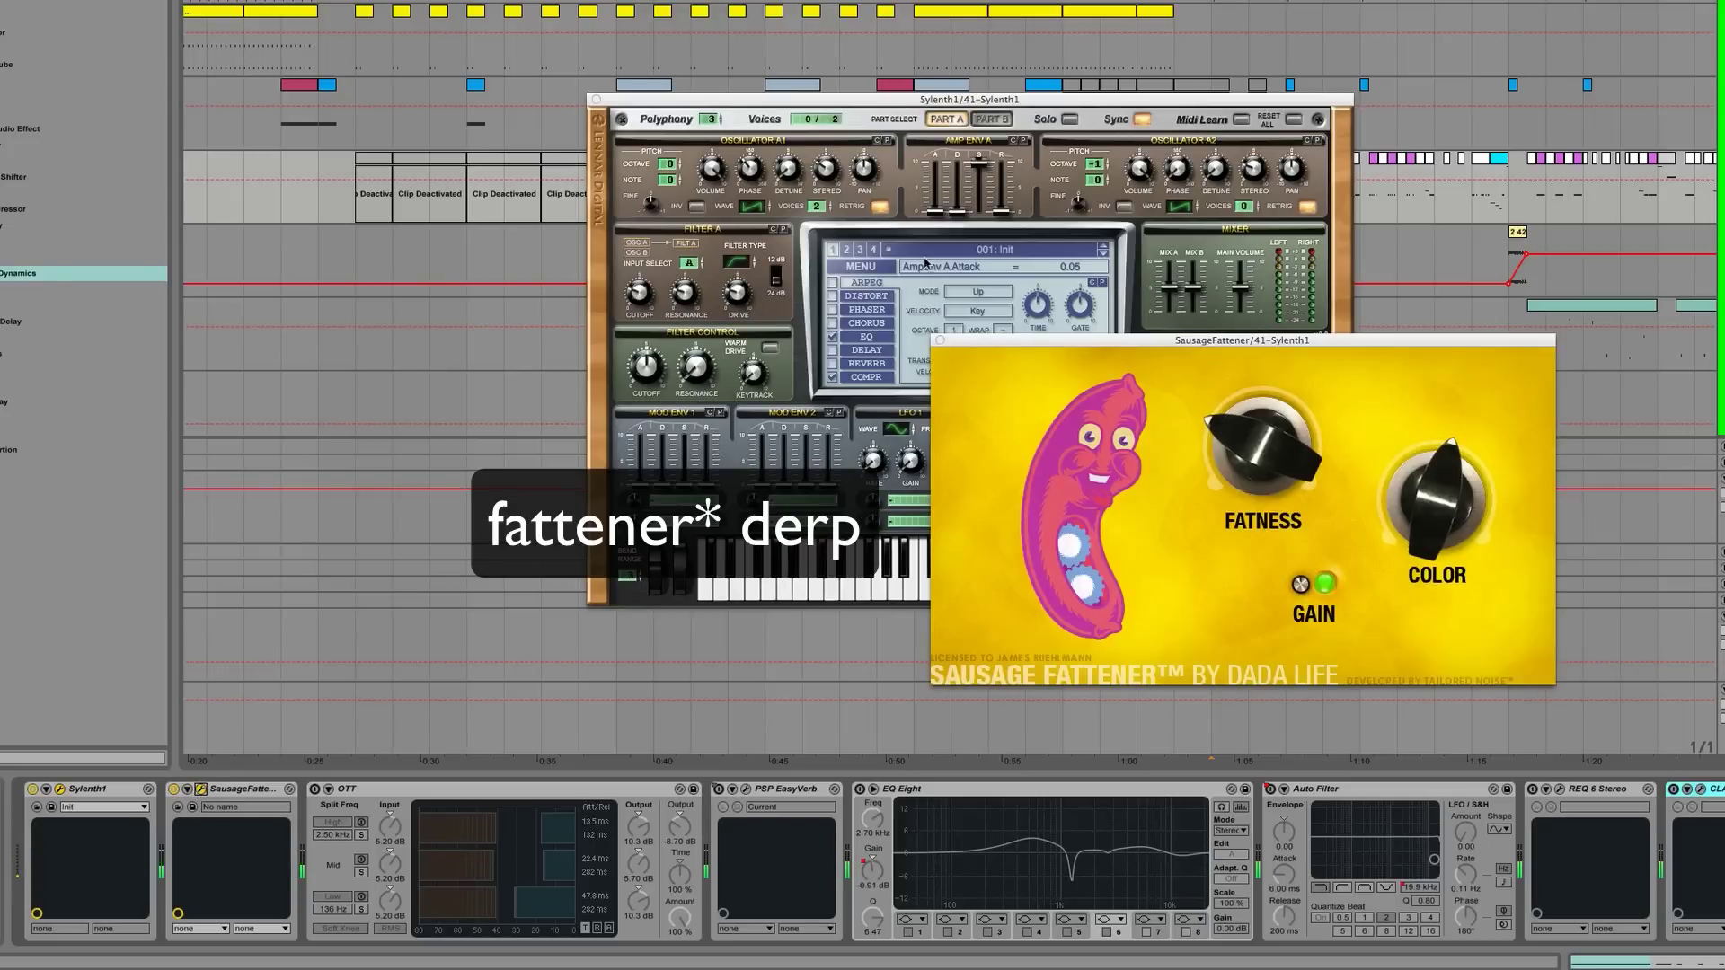
drag(1043, 346, 547, 382)
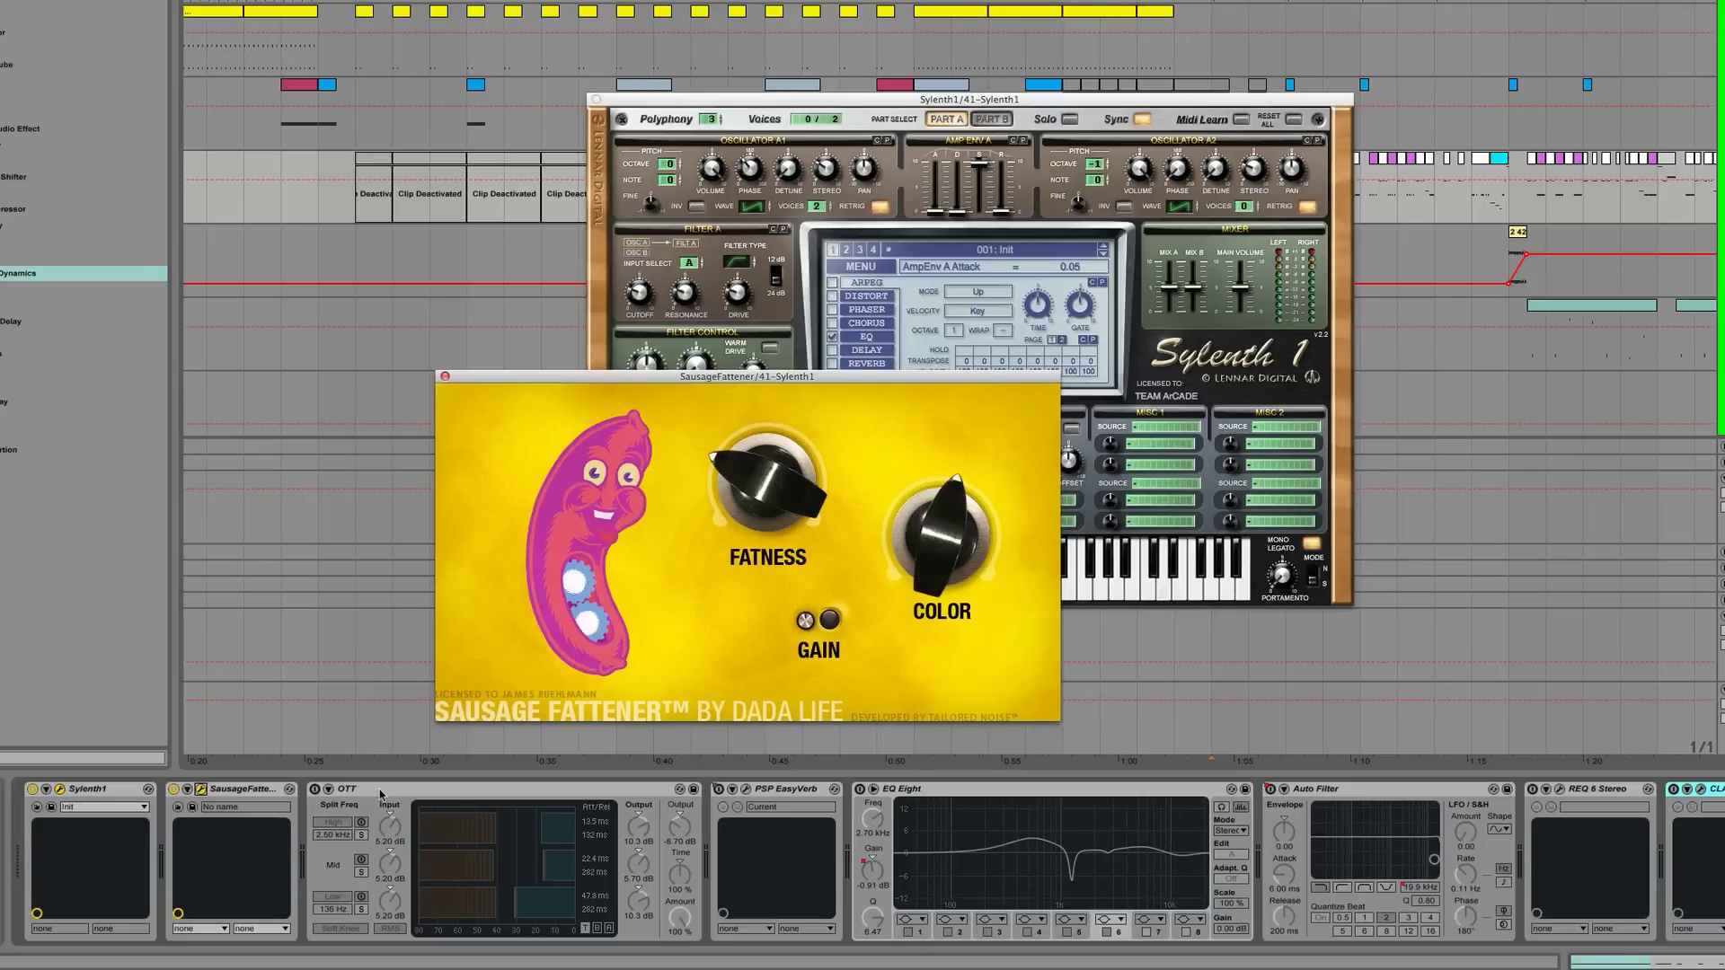
Step: Reactivate OTT on the 41 Sylenth1 track, play the part through it, and reactivate PSP EasyVerb
click(317, 791)
click(315, 789)
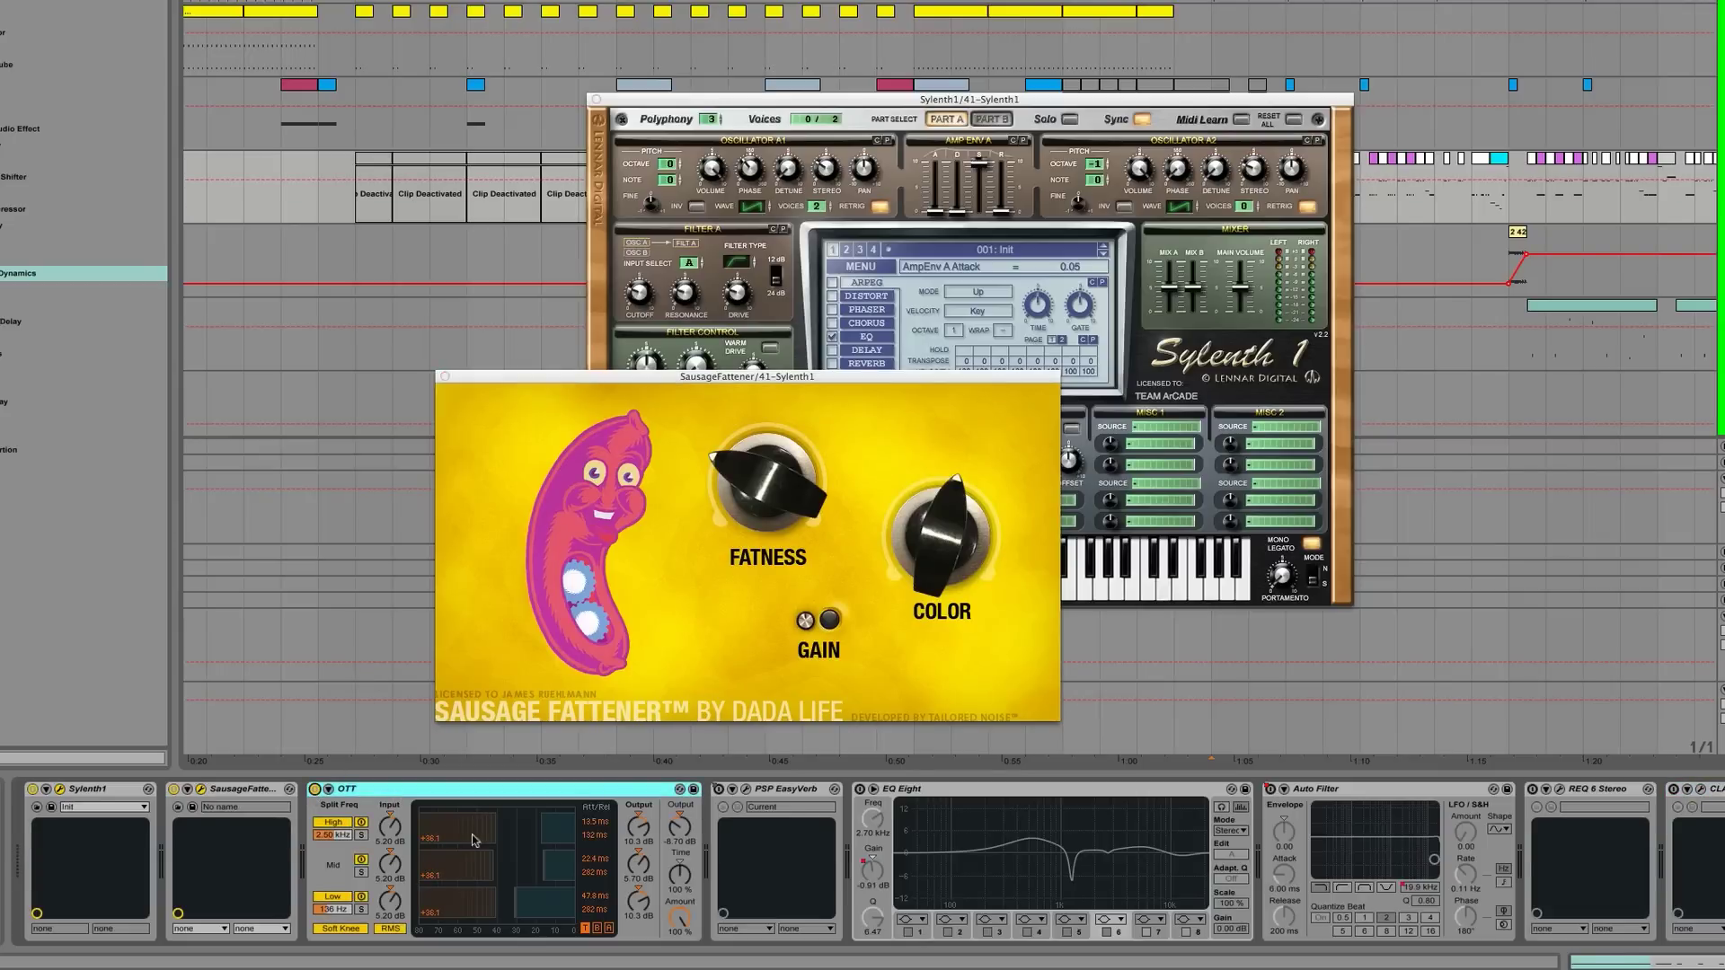
key(space)
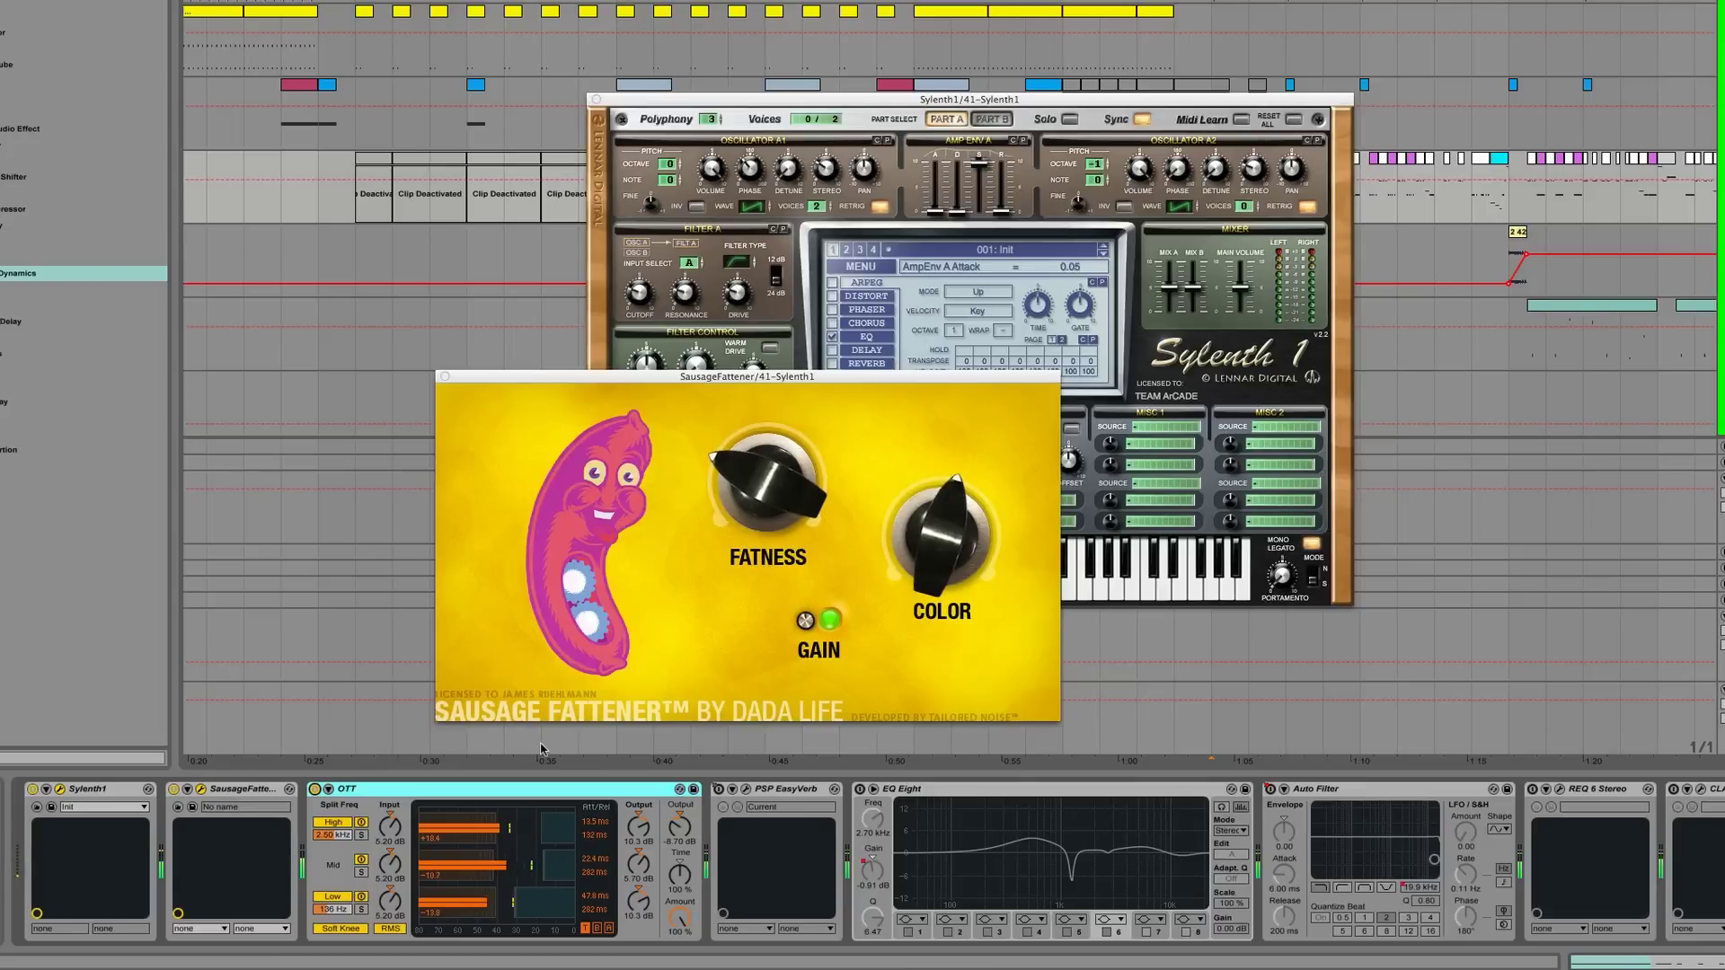
click(717, 790)
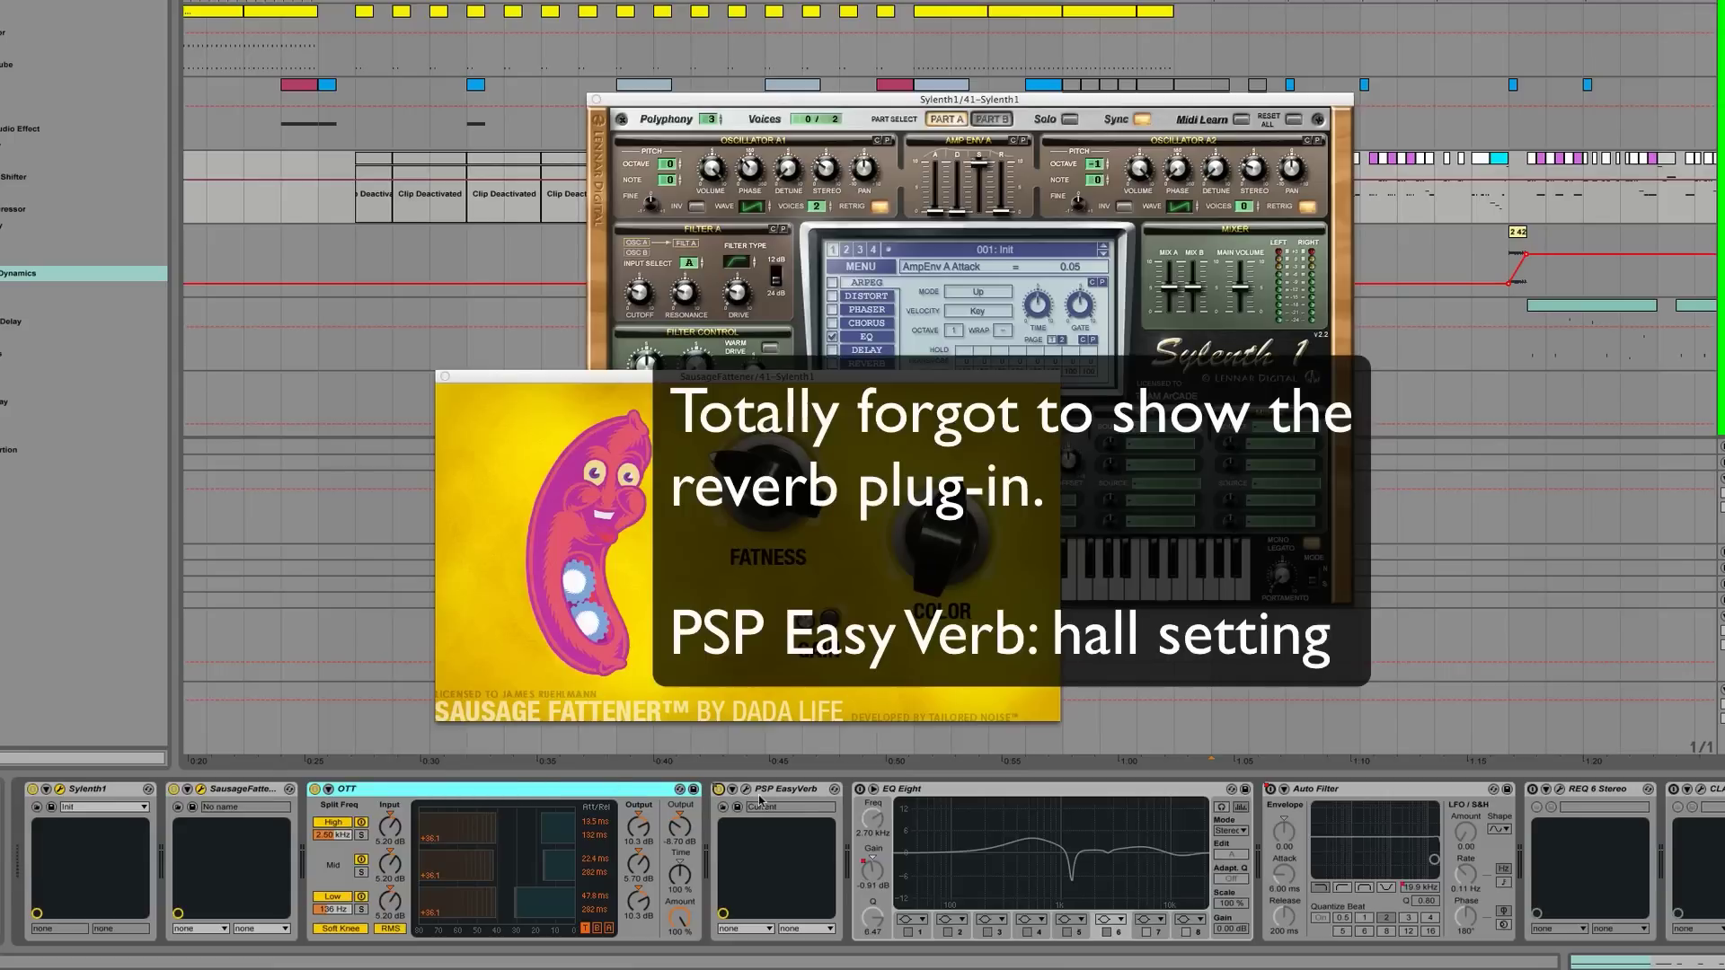
Step: Reactivate EQ Eight and the first Auto Filter on the 41 Sylenth1 track, then open REQ 6 Stereo's plug-in window and play the part
click(860, 790)
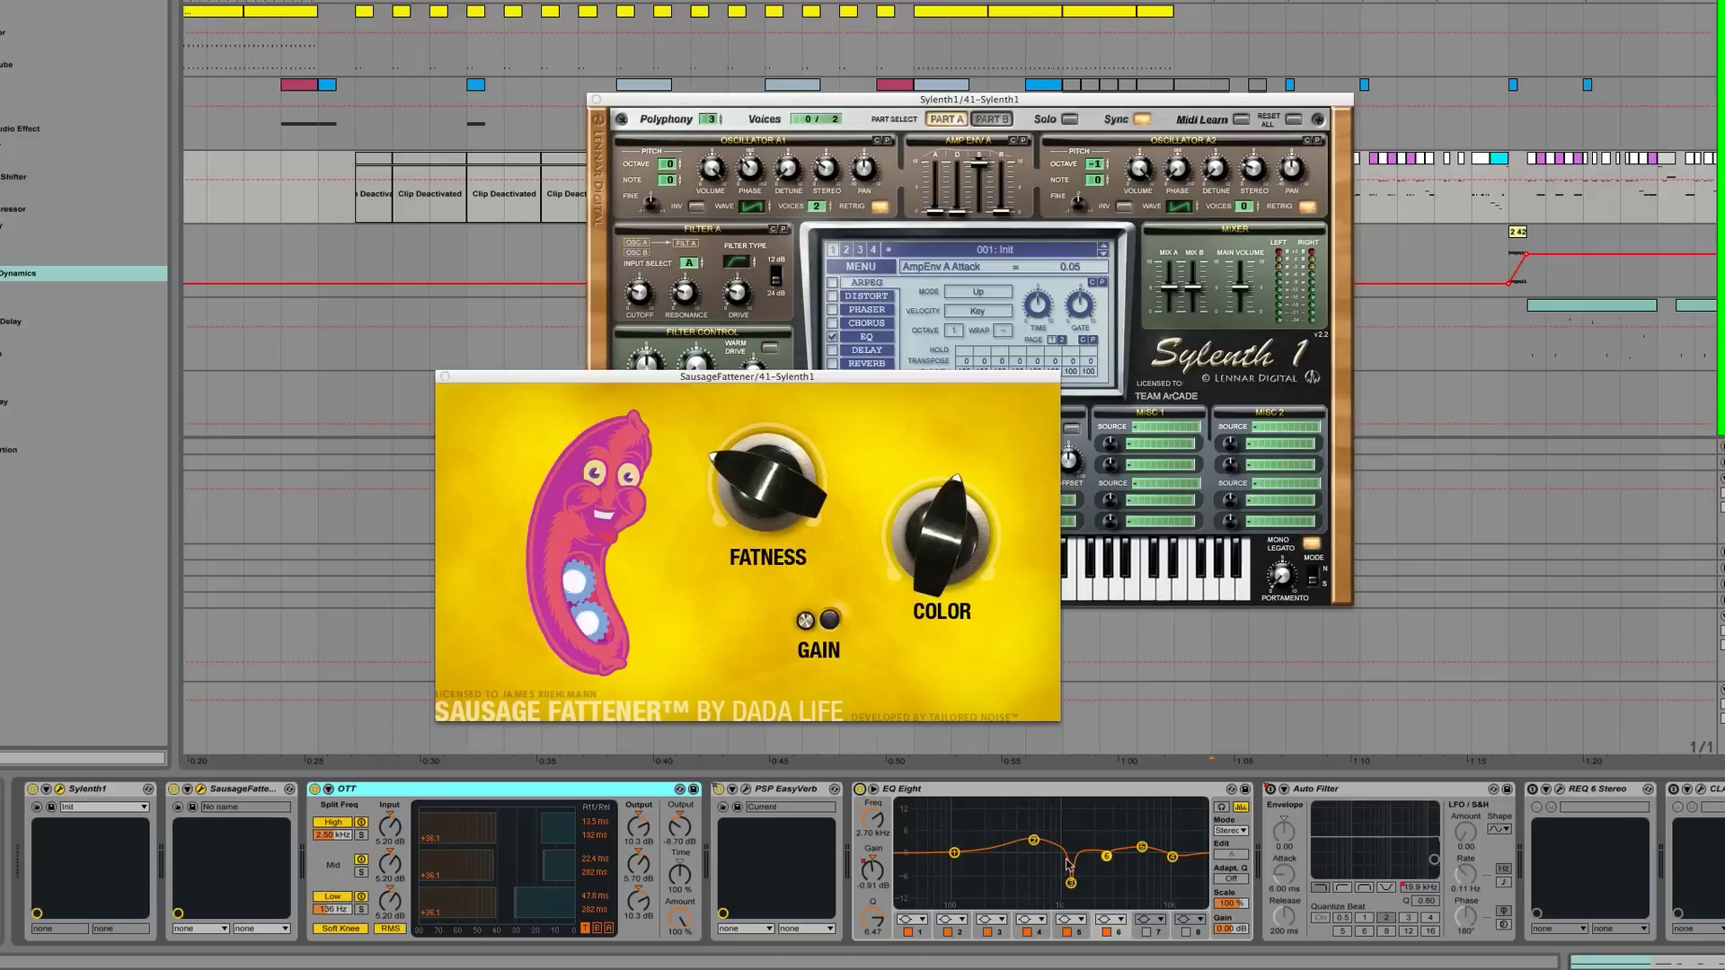
click(1270, 790)
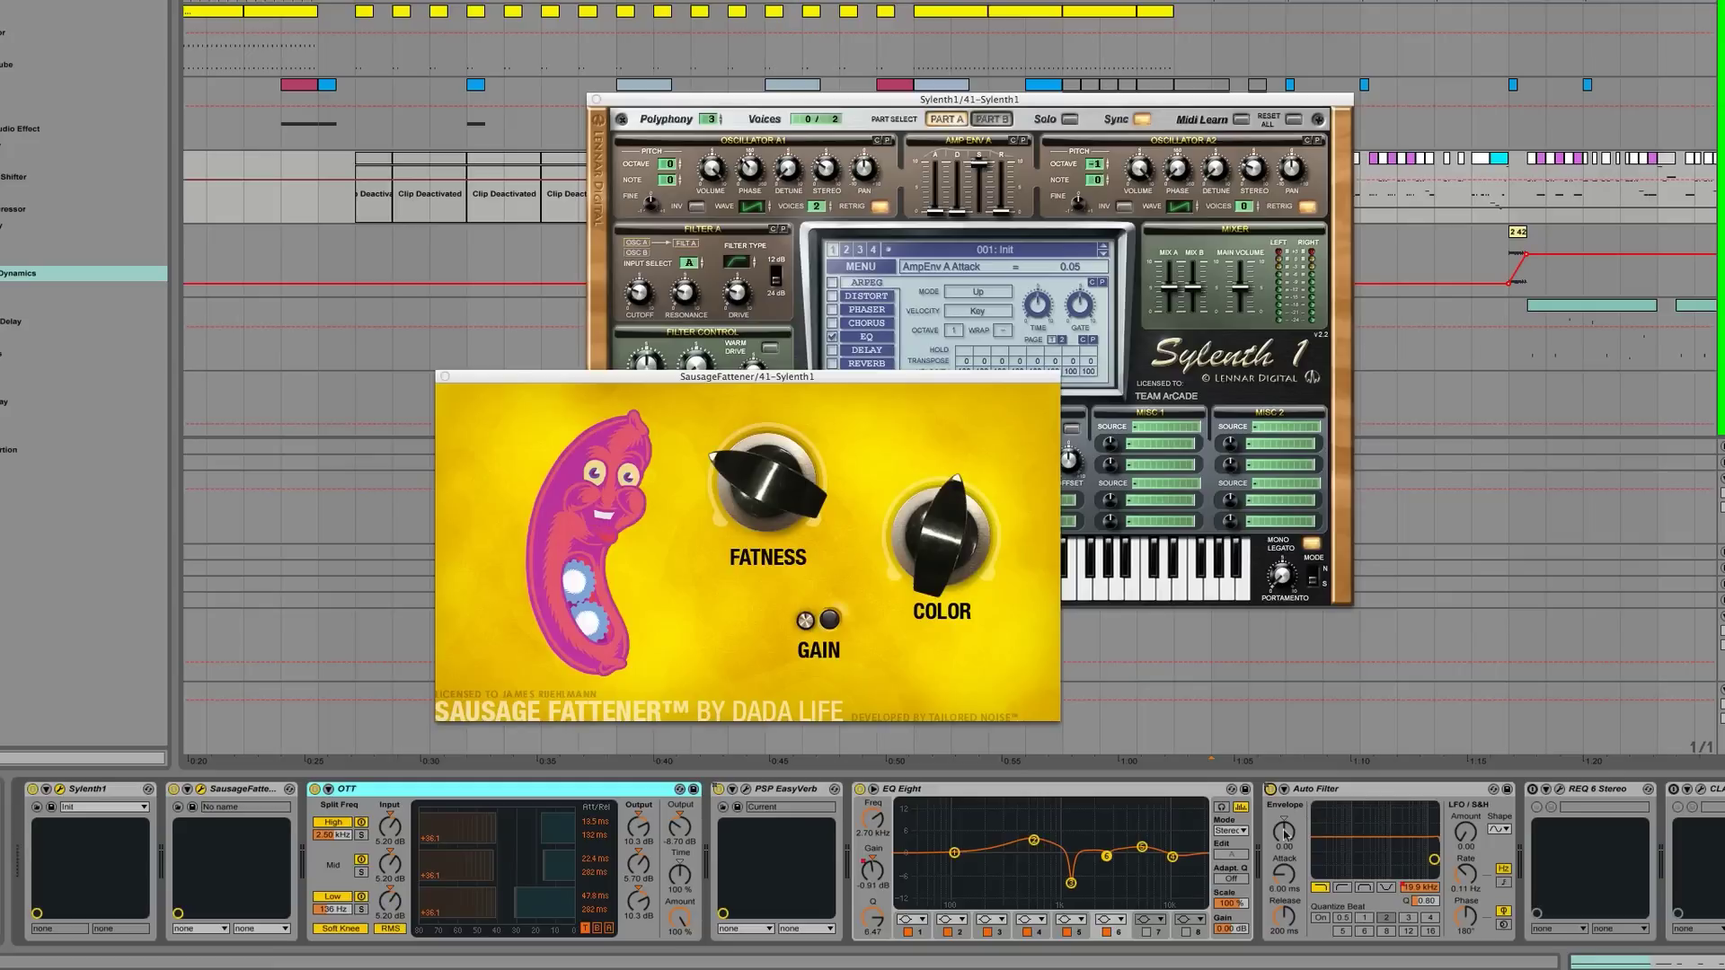
scroll(1460, 819, right, 3)
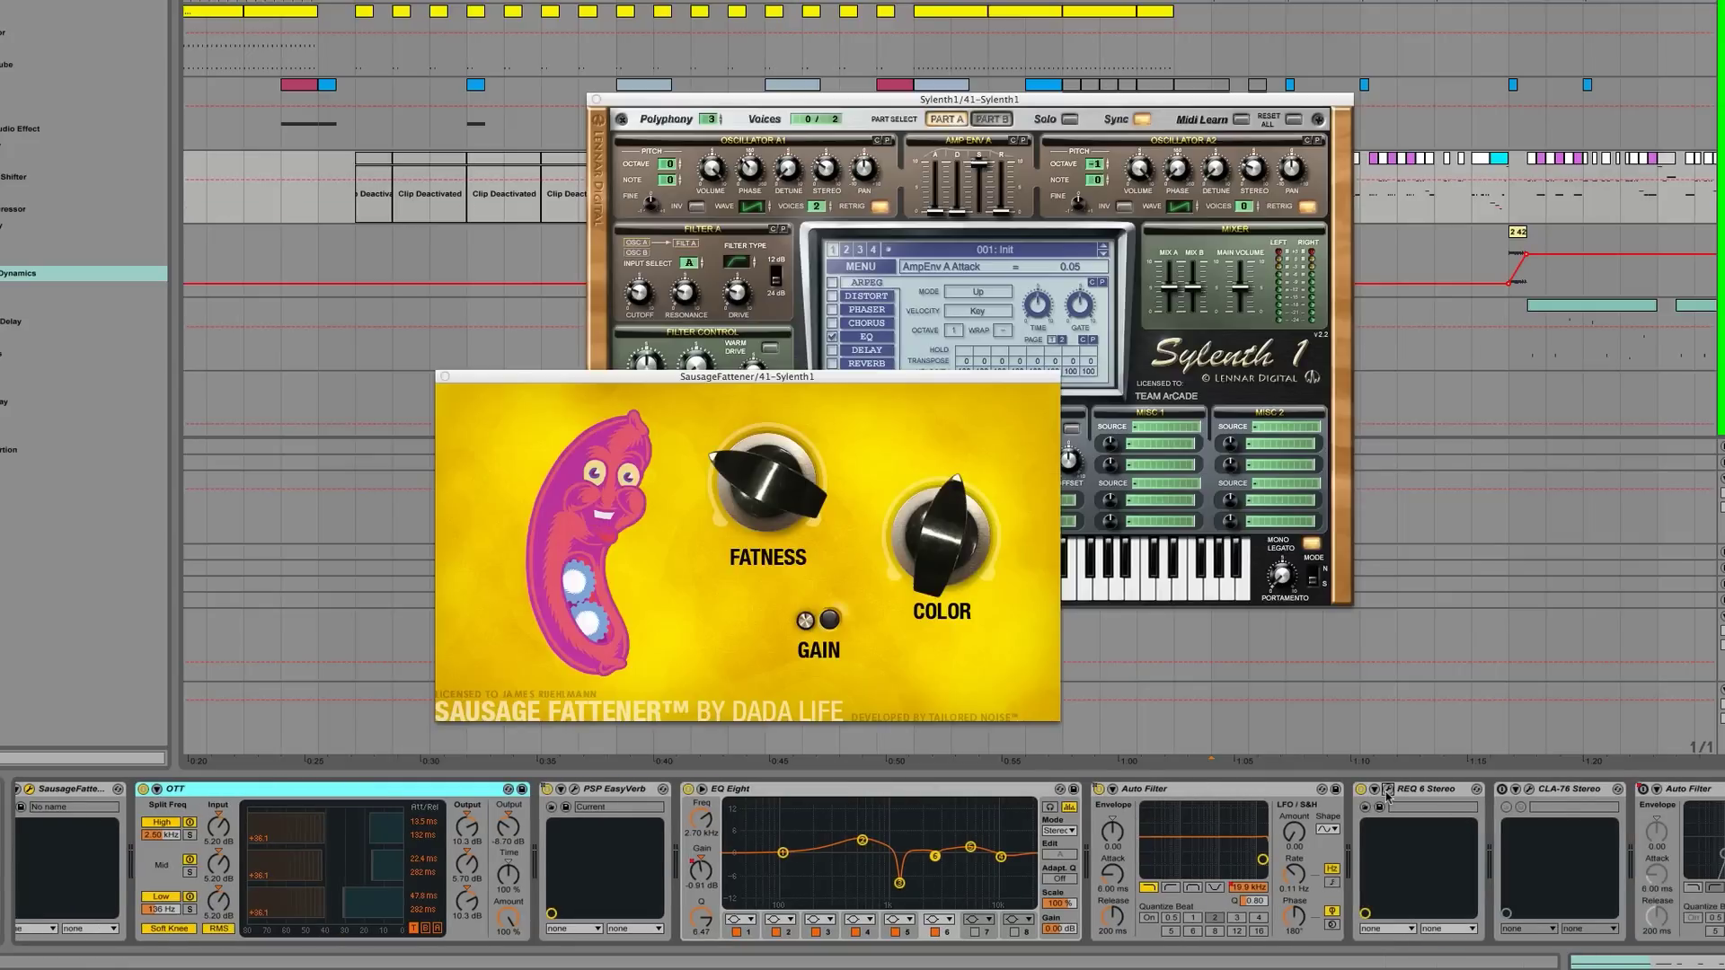
click(1388, 789)
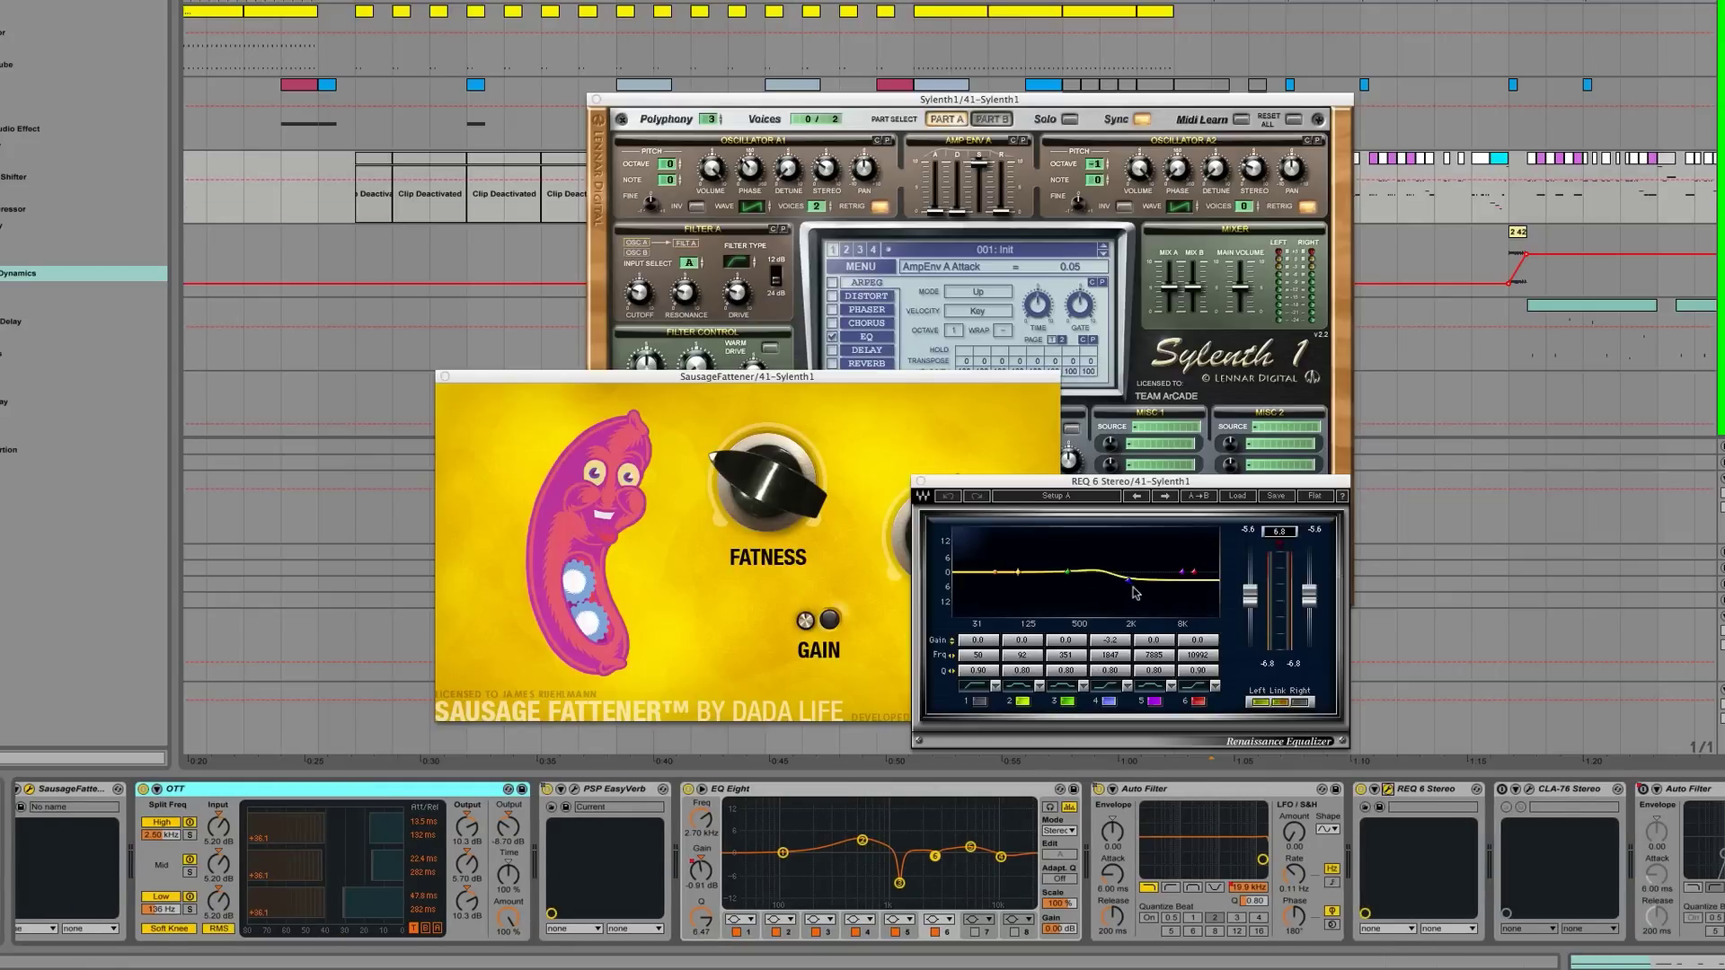
key(space)
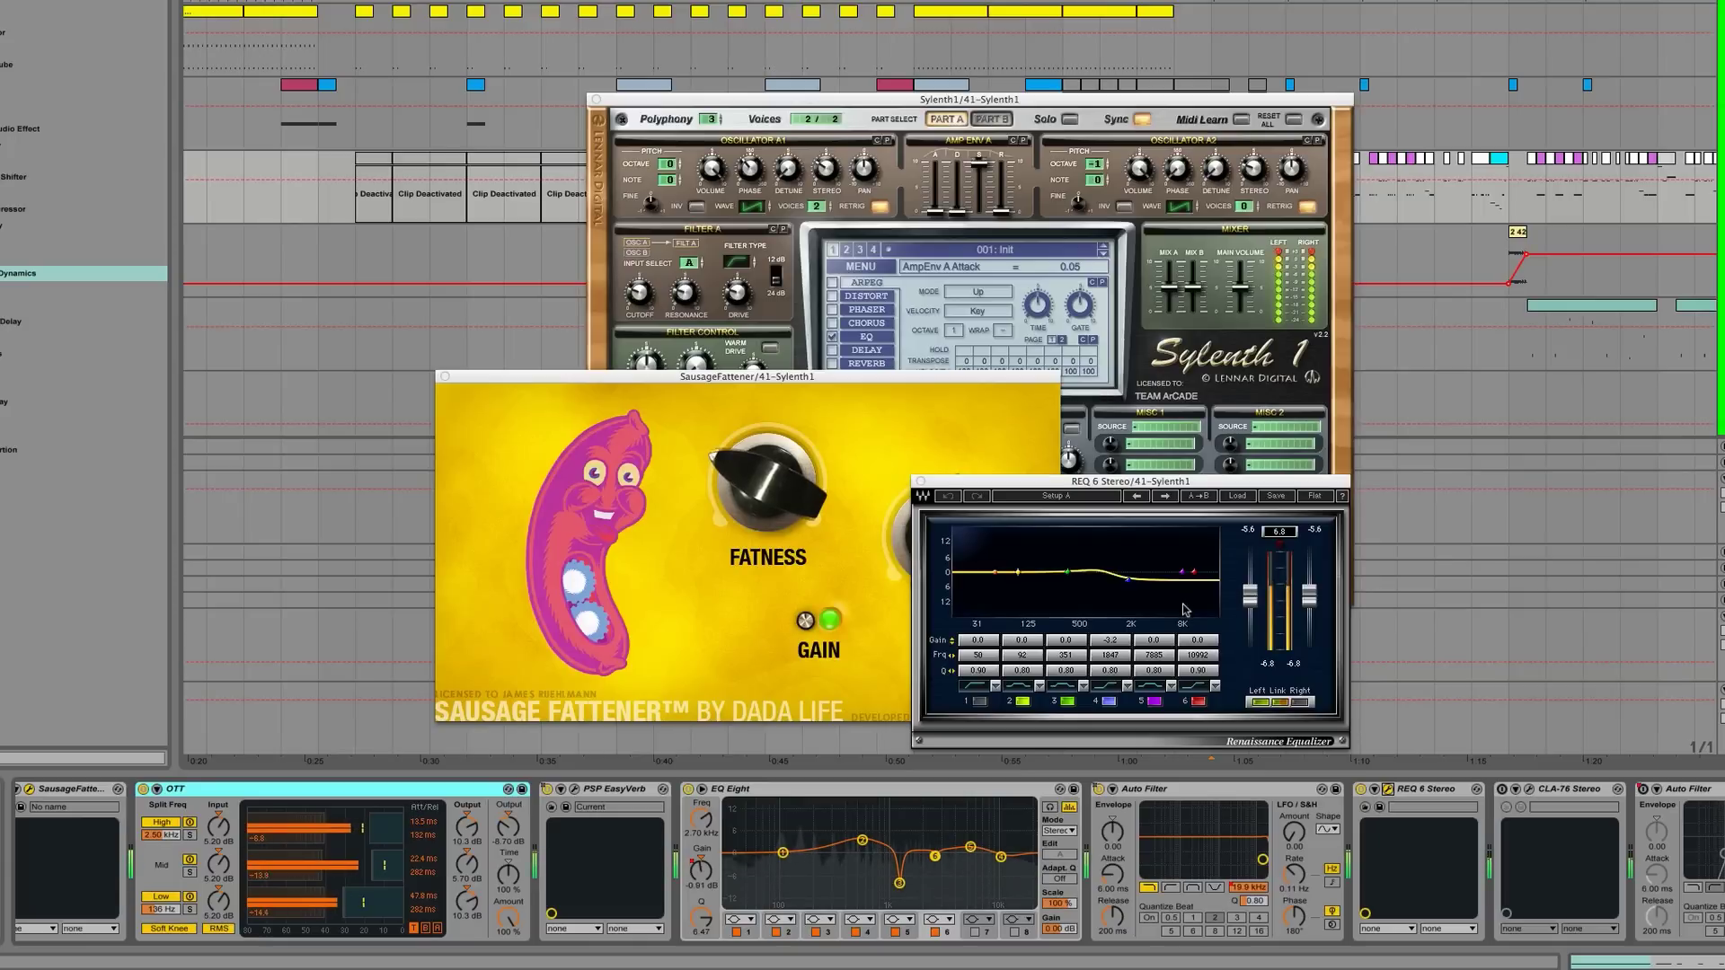
key(space)
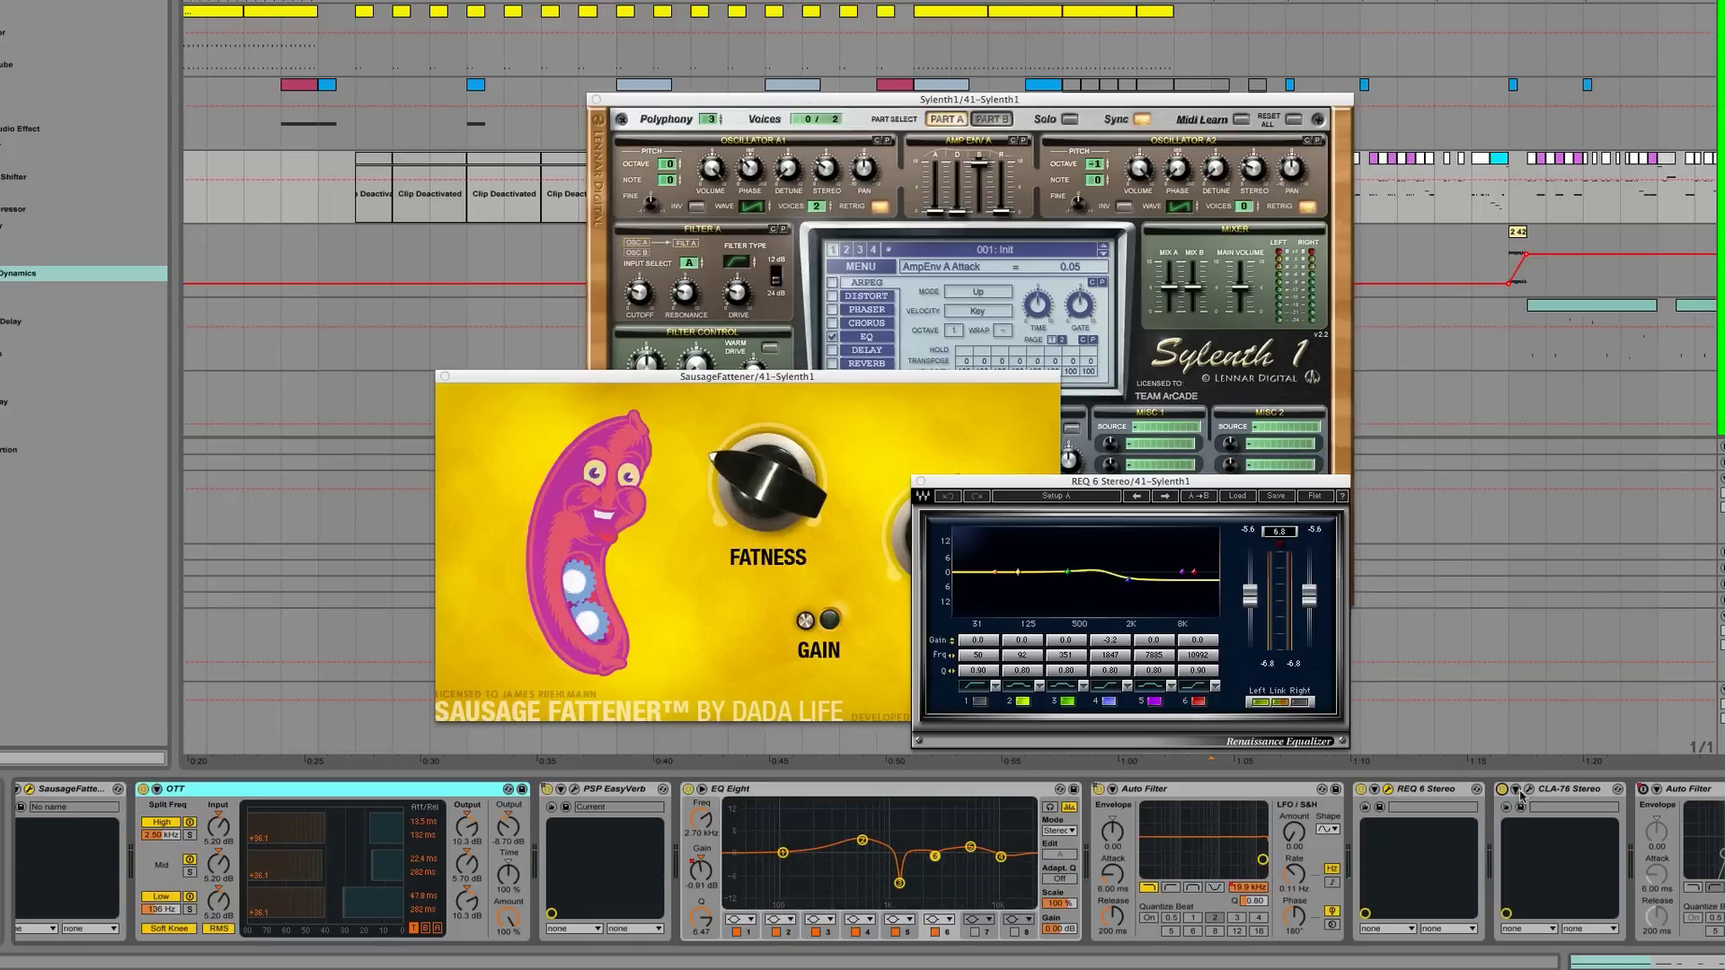
Step: Open the CLA-76 Stereo plug-in window and reactivate the last Auto Filter on the 41 Sylenth1 track
click(1528, 788)
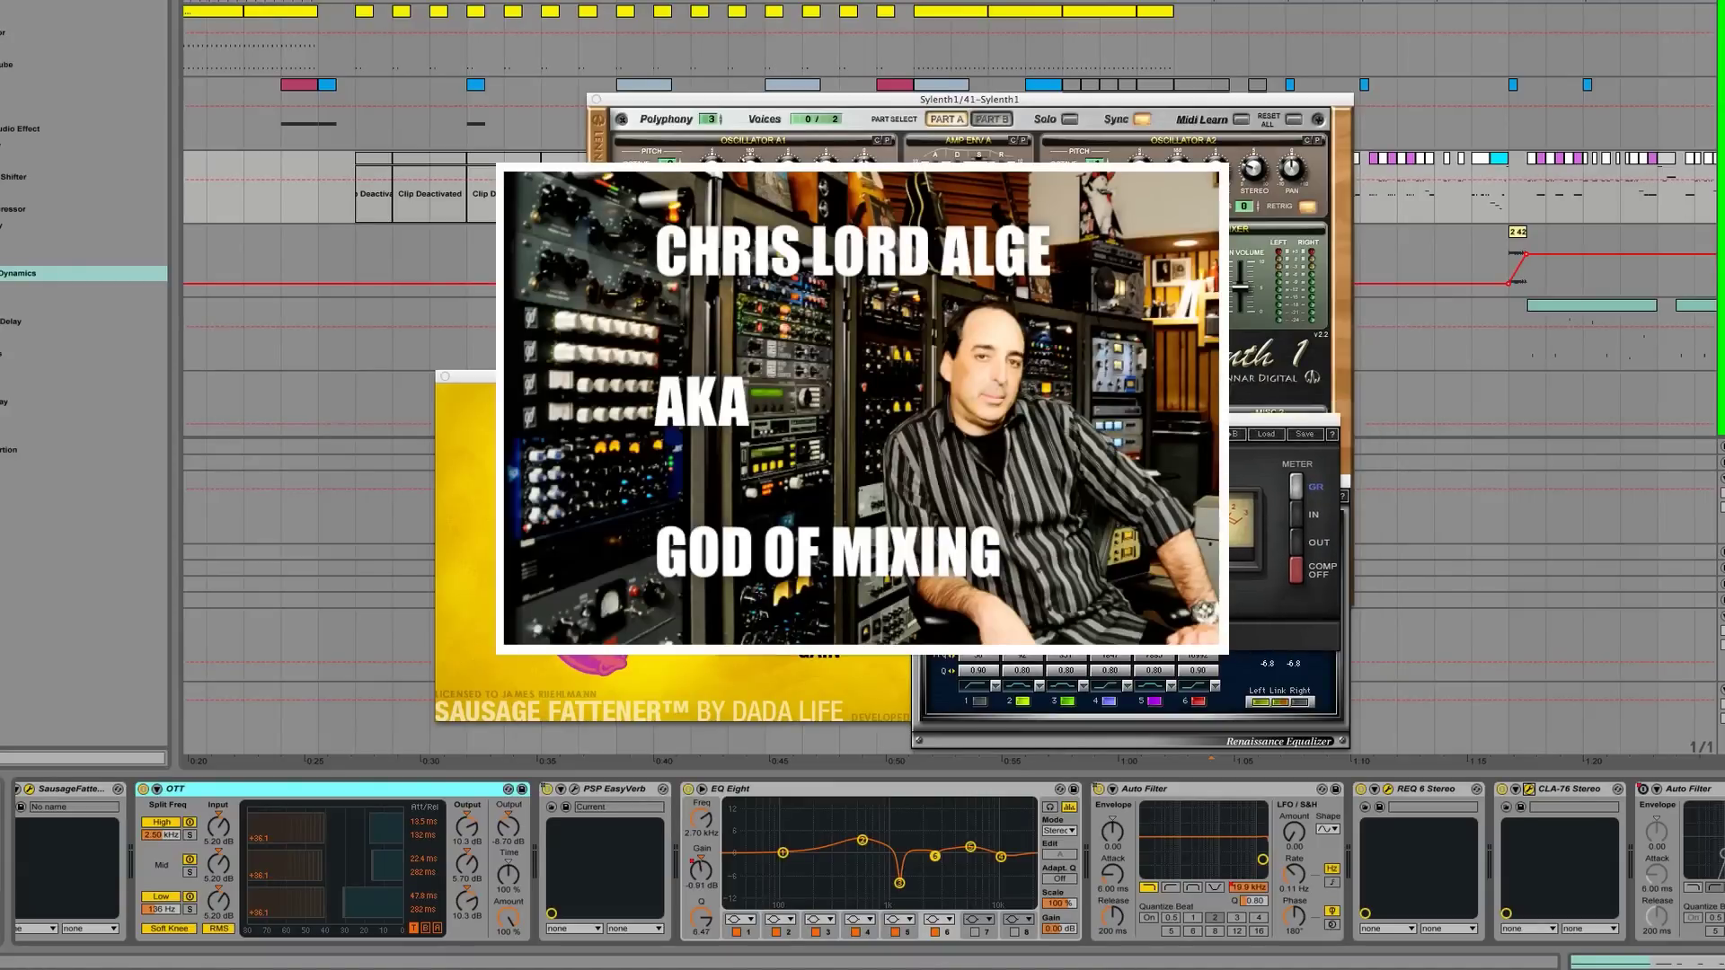
key(space)
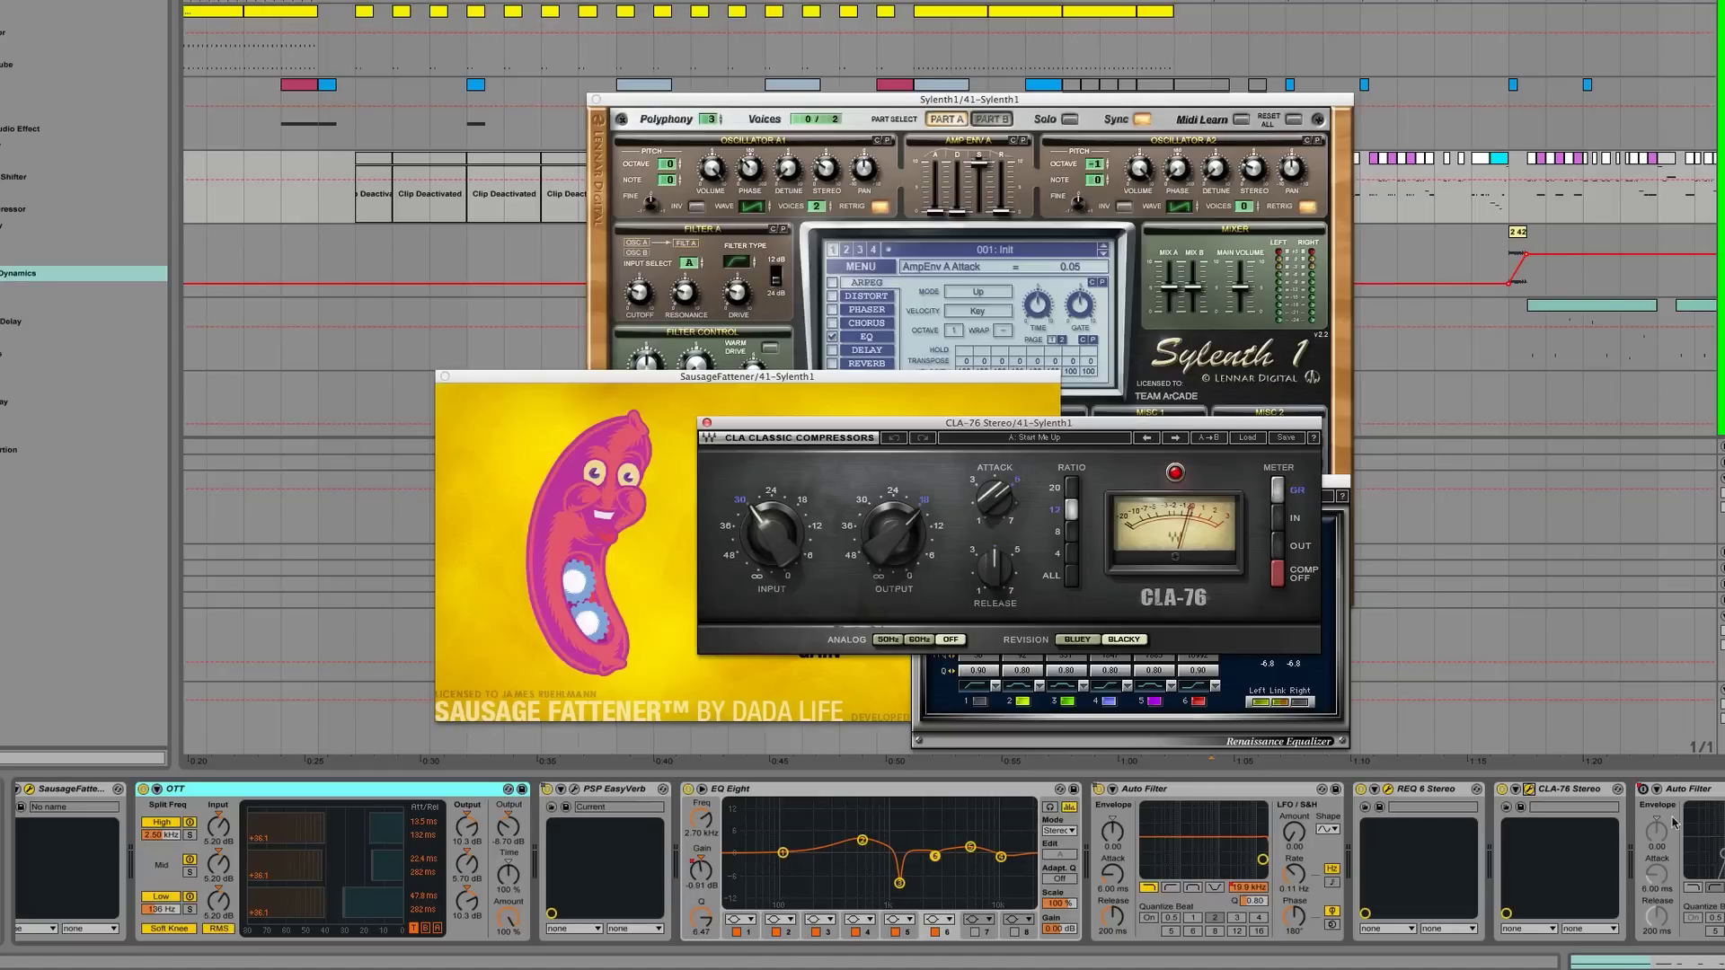
click(1644, 791)
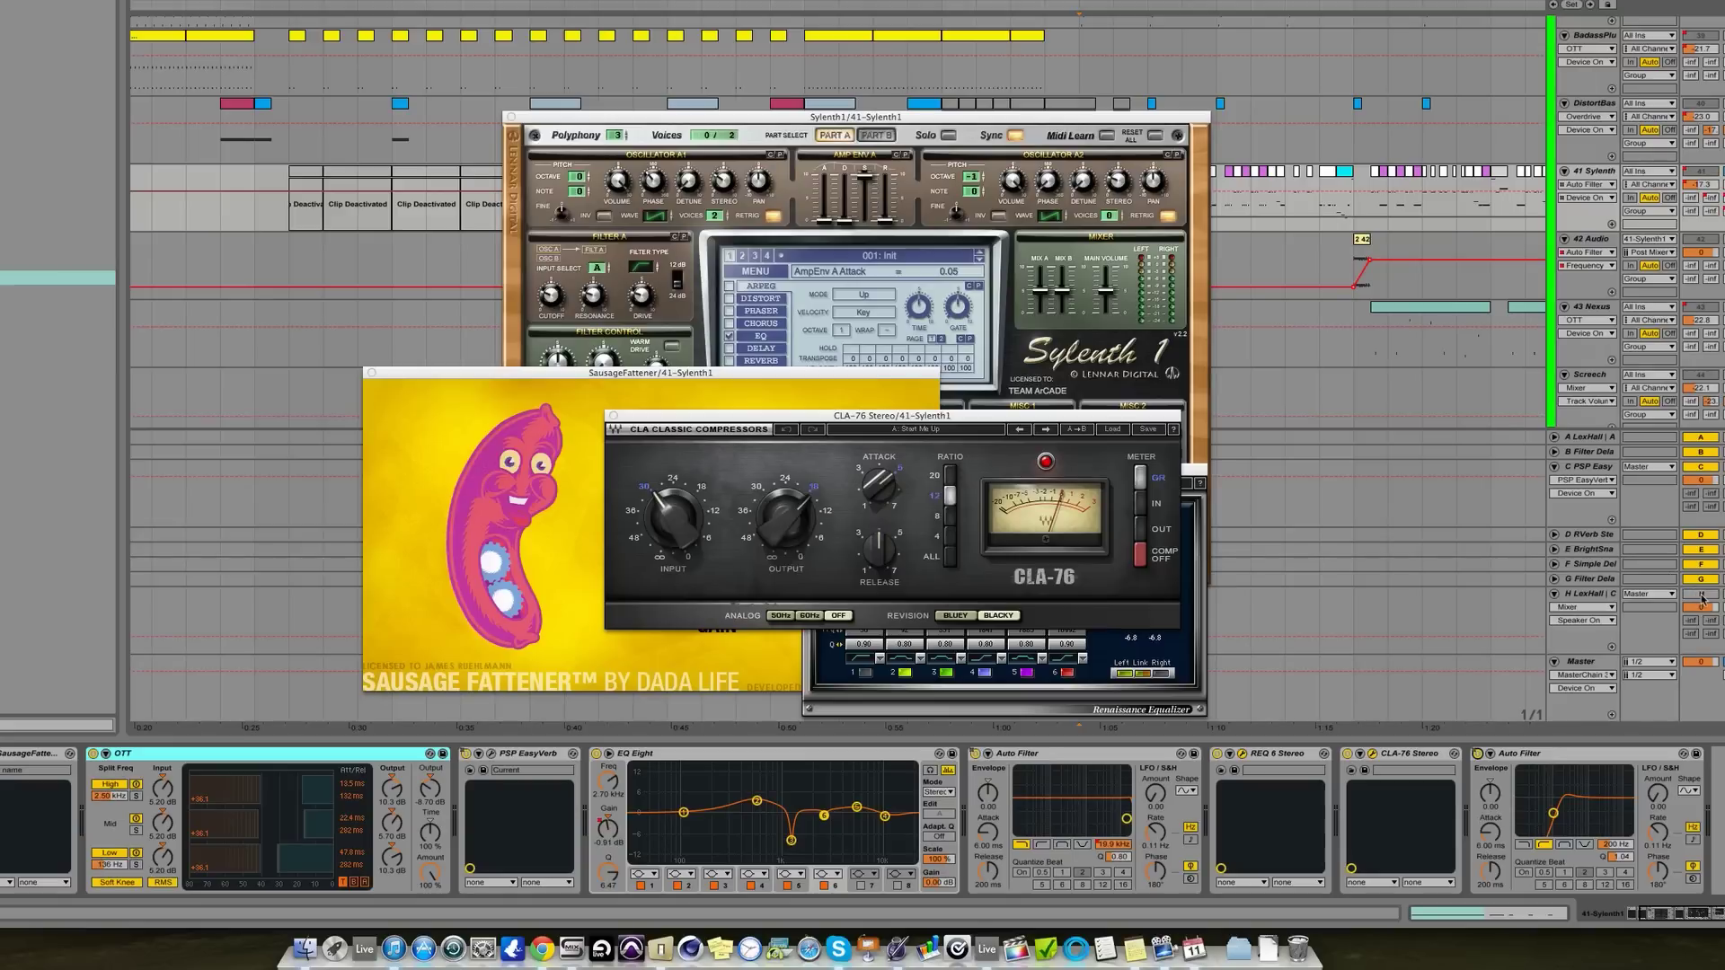
Step: Inspect the H LexHall return track's device chain, viewing the LexHall reverb settings in its plug-in window and closing it
click(1581, 595)
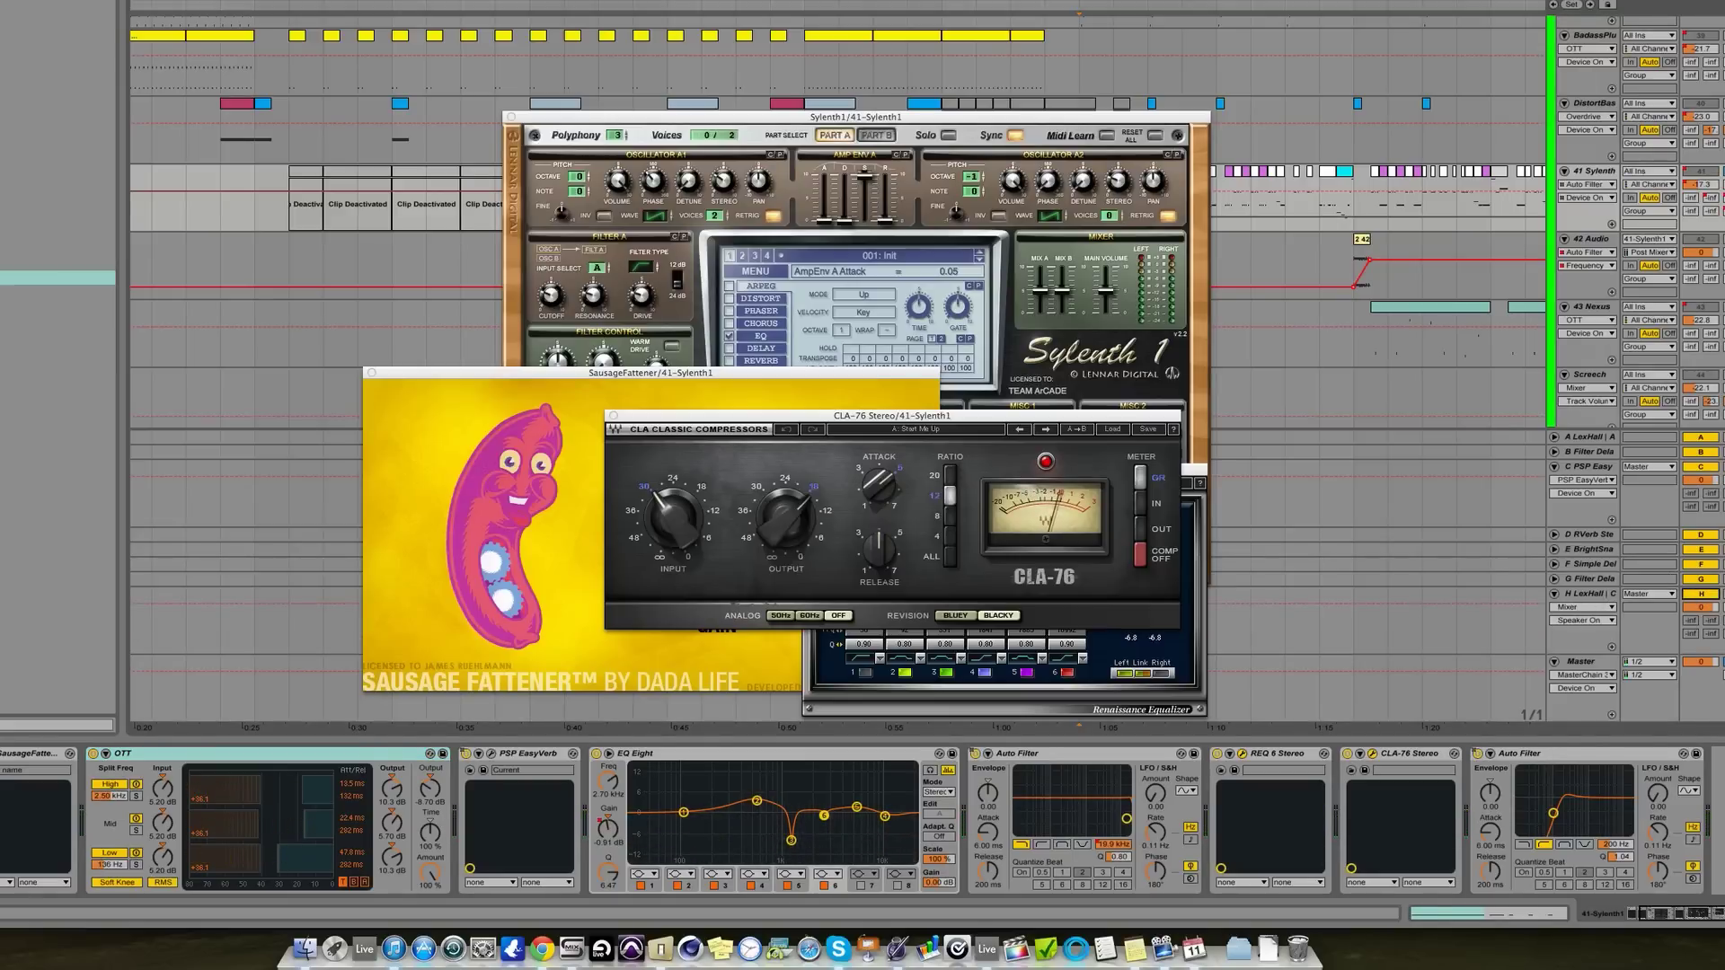
click(1590, 596)
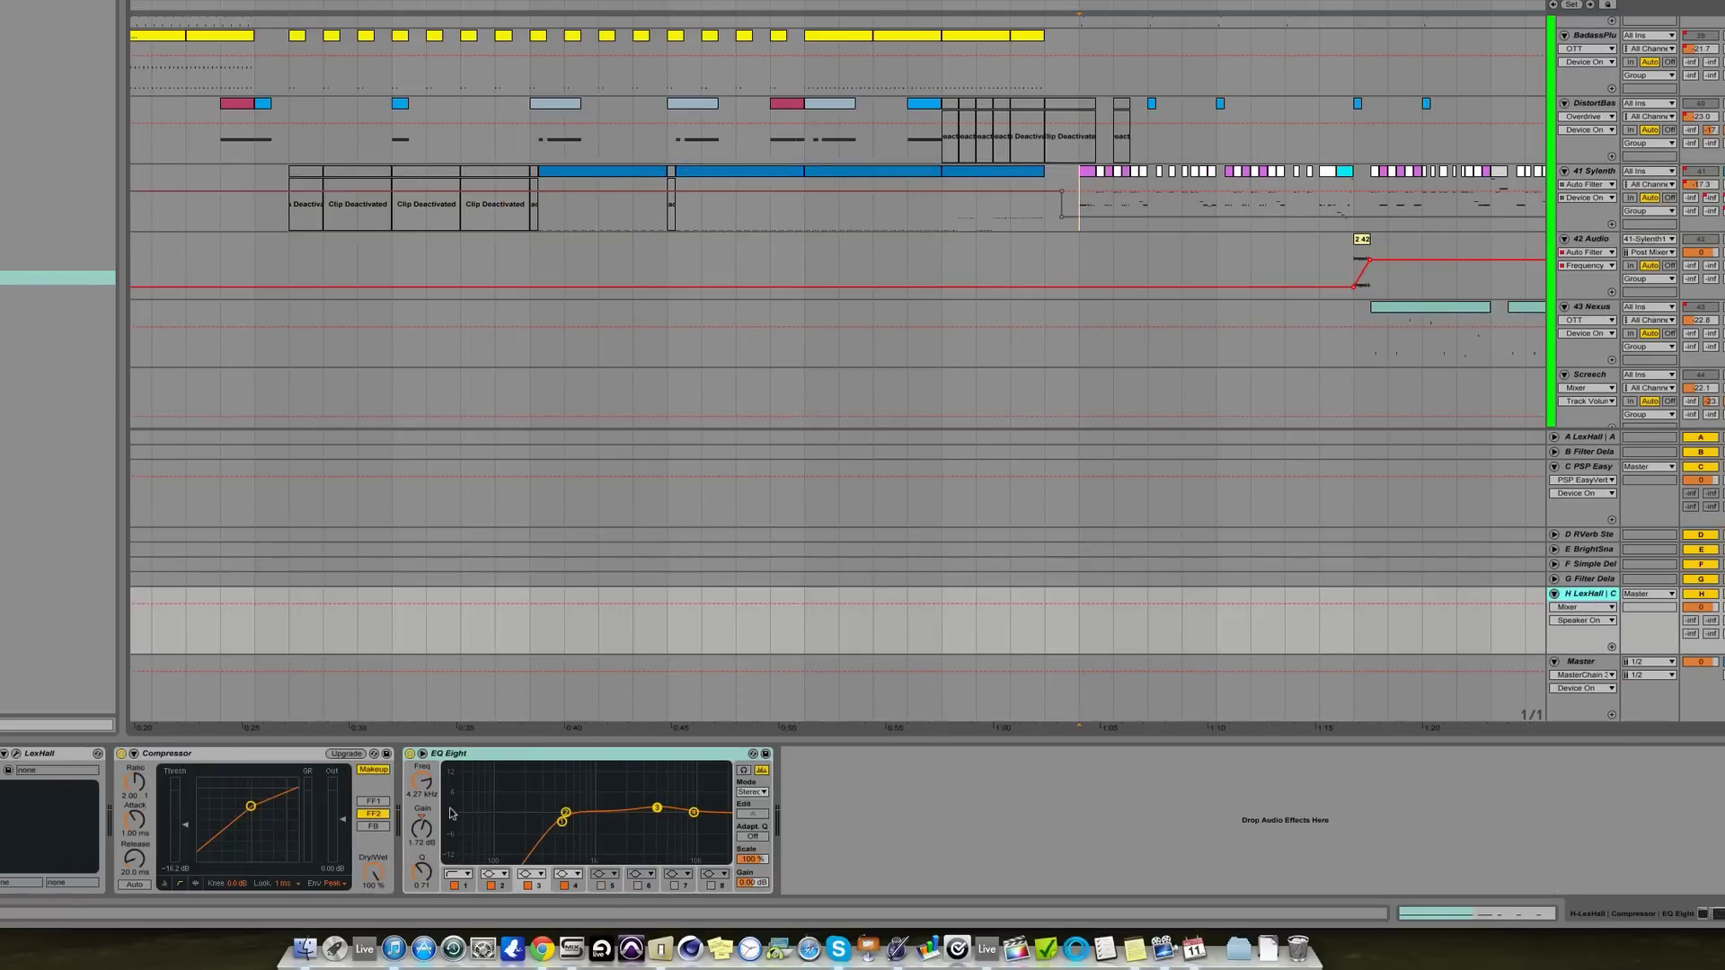
click(16, 755)
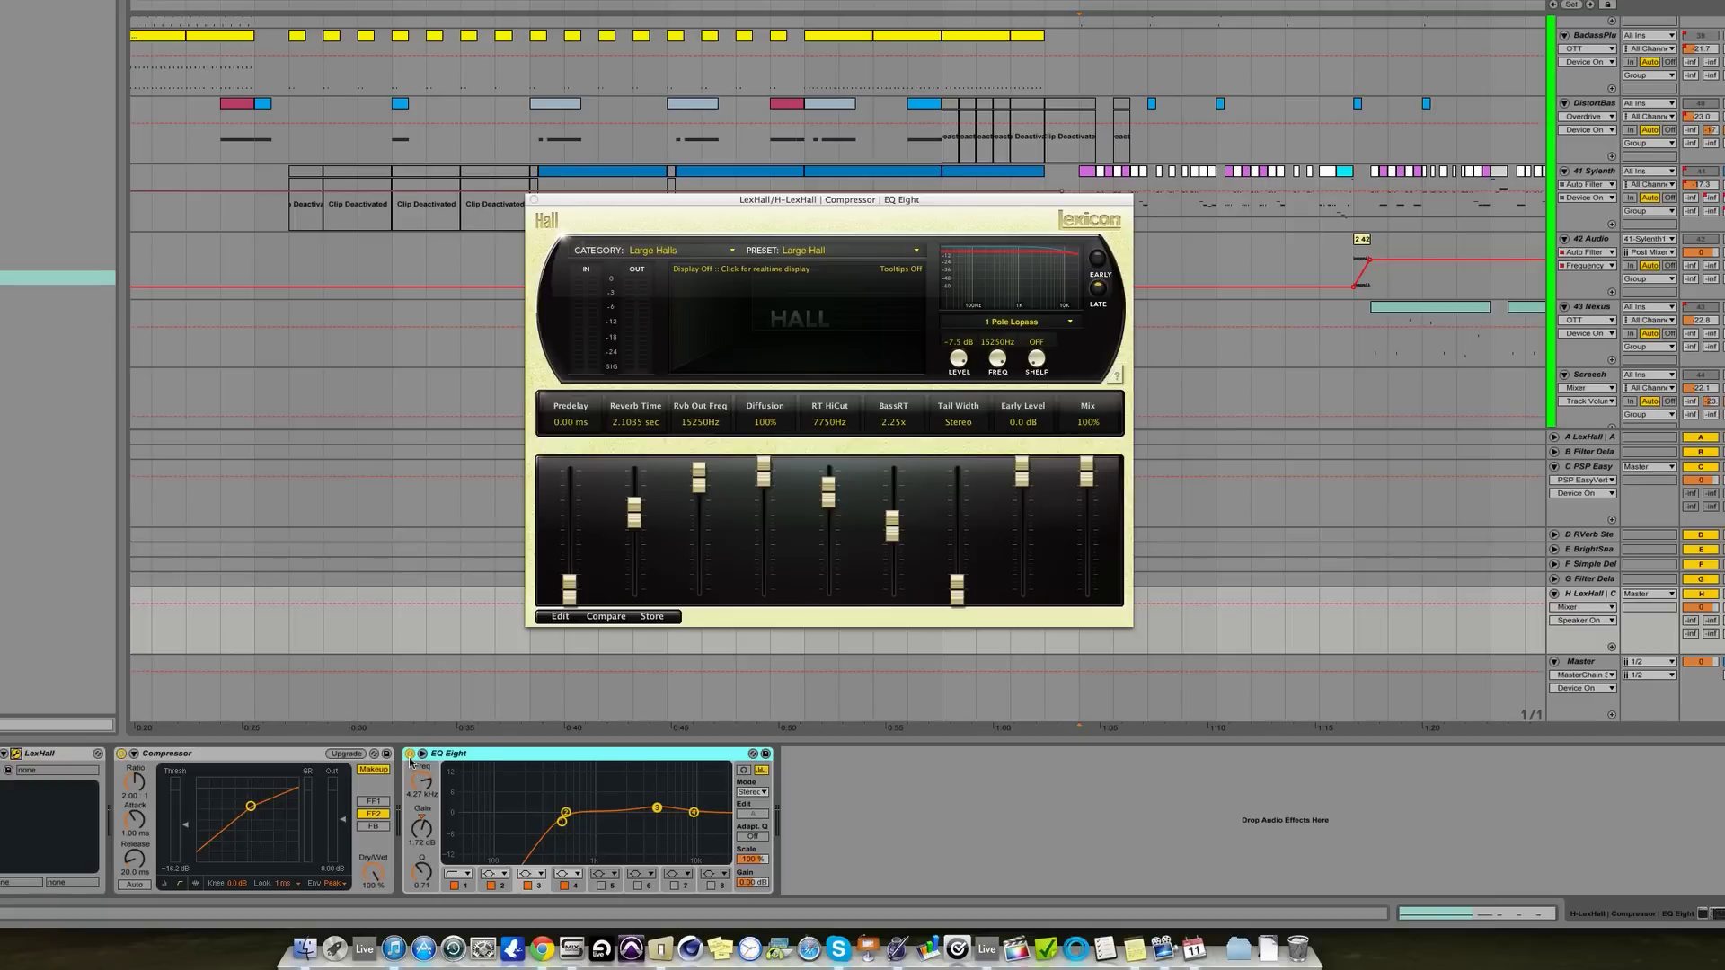
click(533, 201)
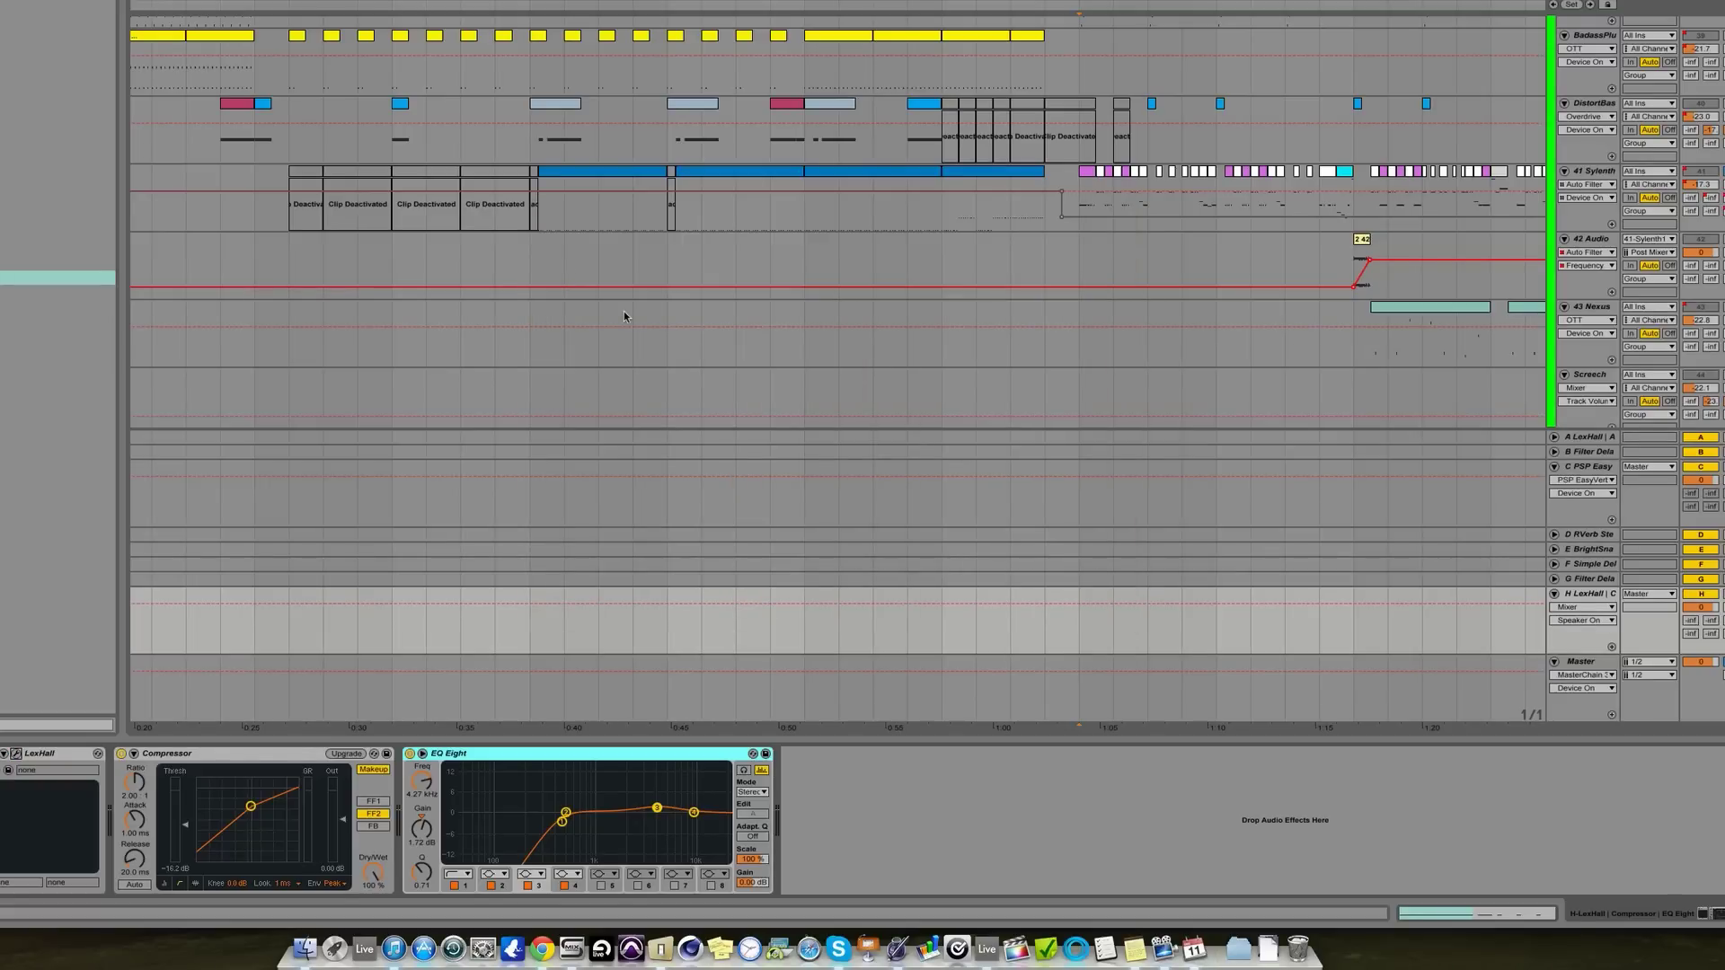
Step: Return to the blue clip on the 41 Sylenth1 track and close the CLA-76, SausageFattener, REQ 6 and Sylenth1 plug-in windows
click(634, 184)
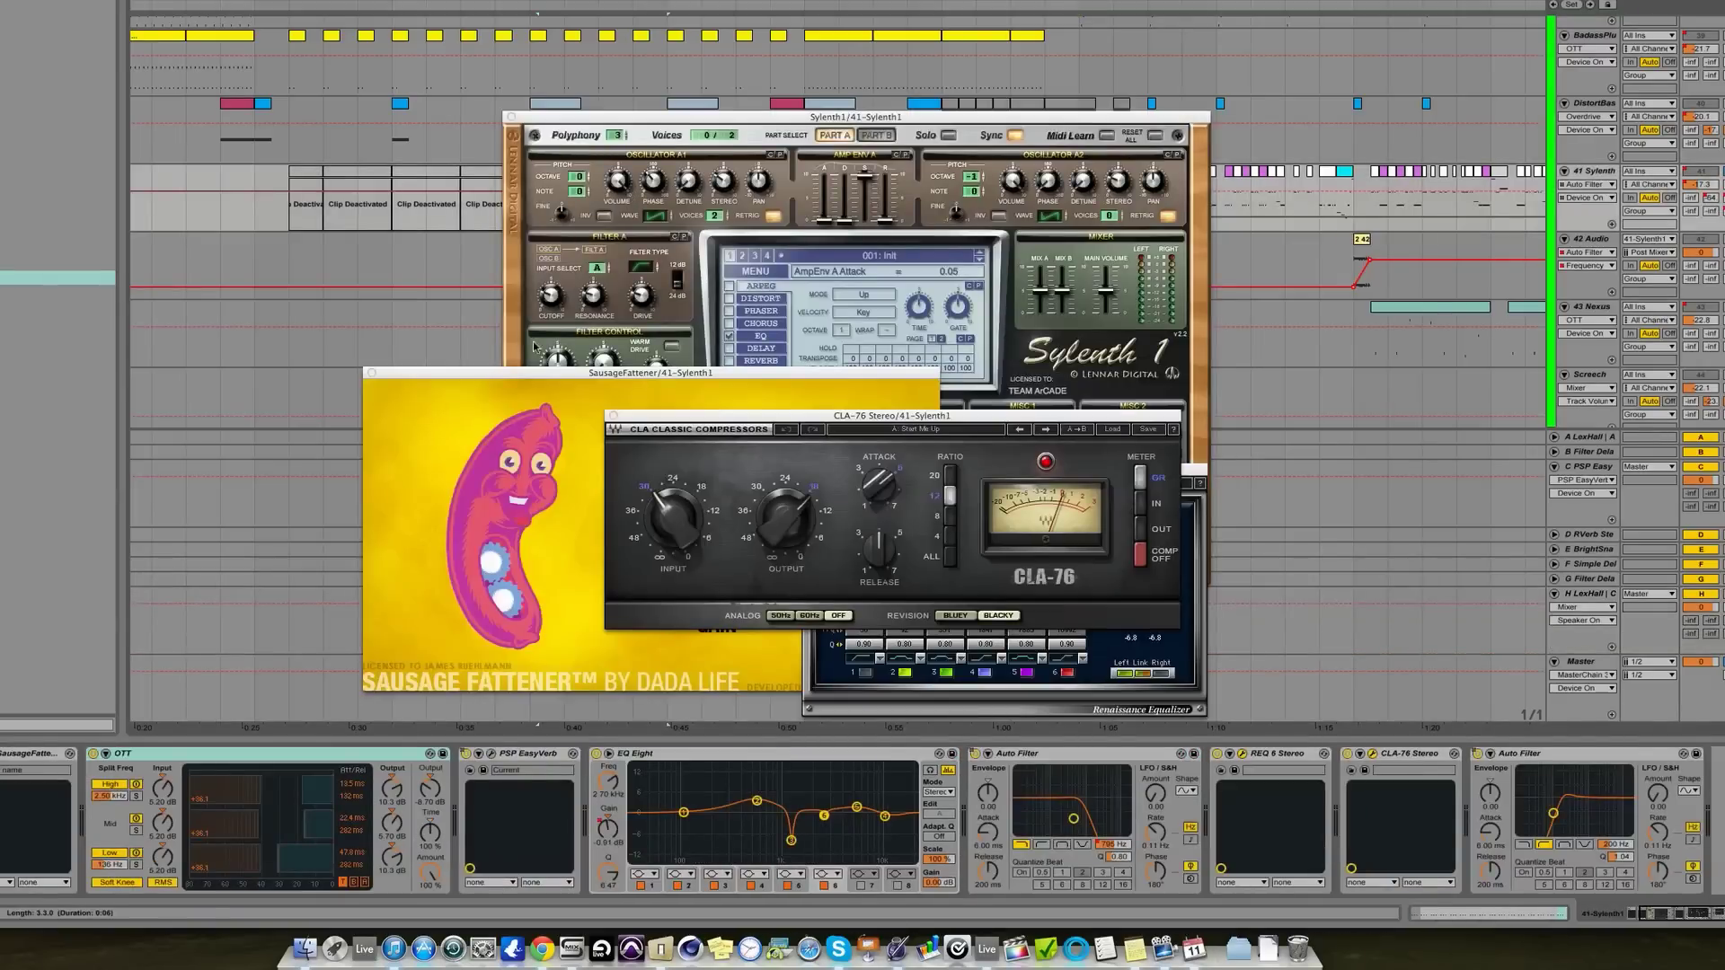
click(614, 417)
click(372, 374)
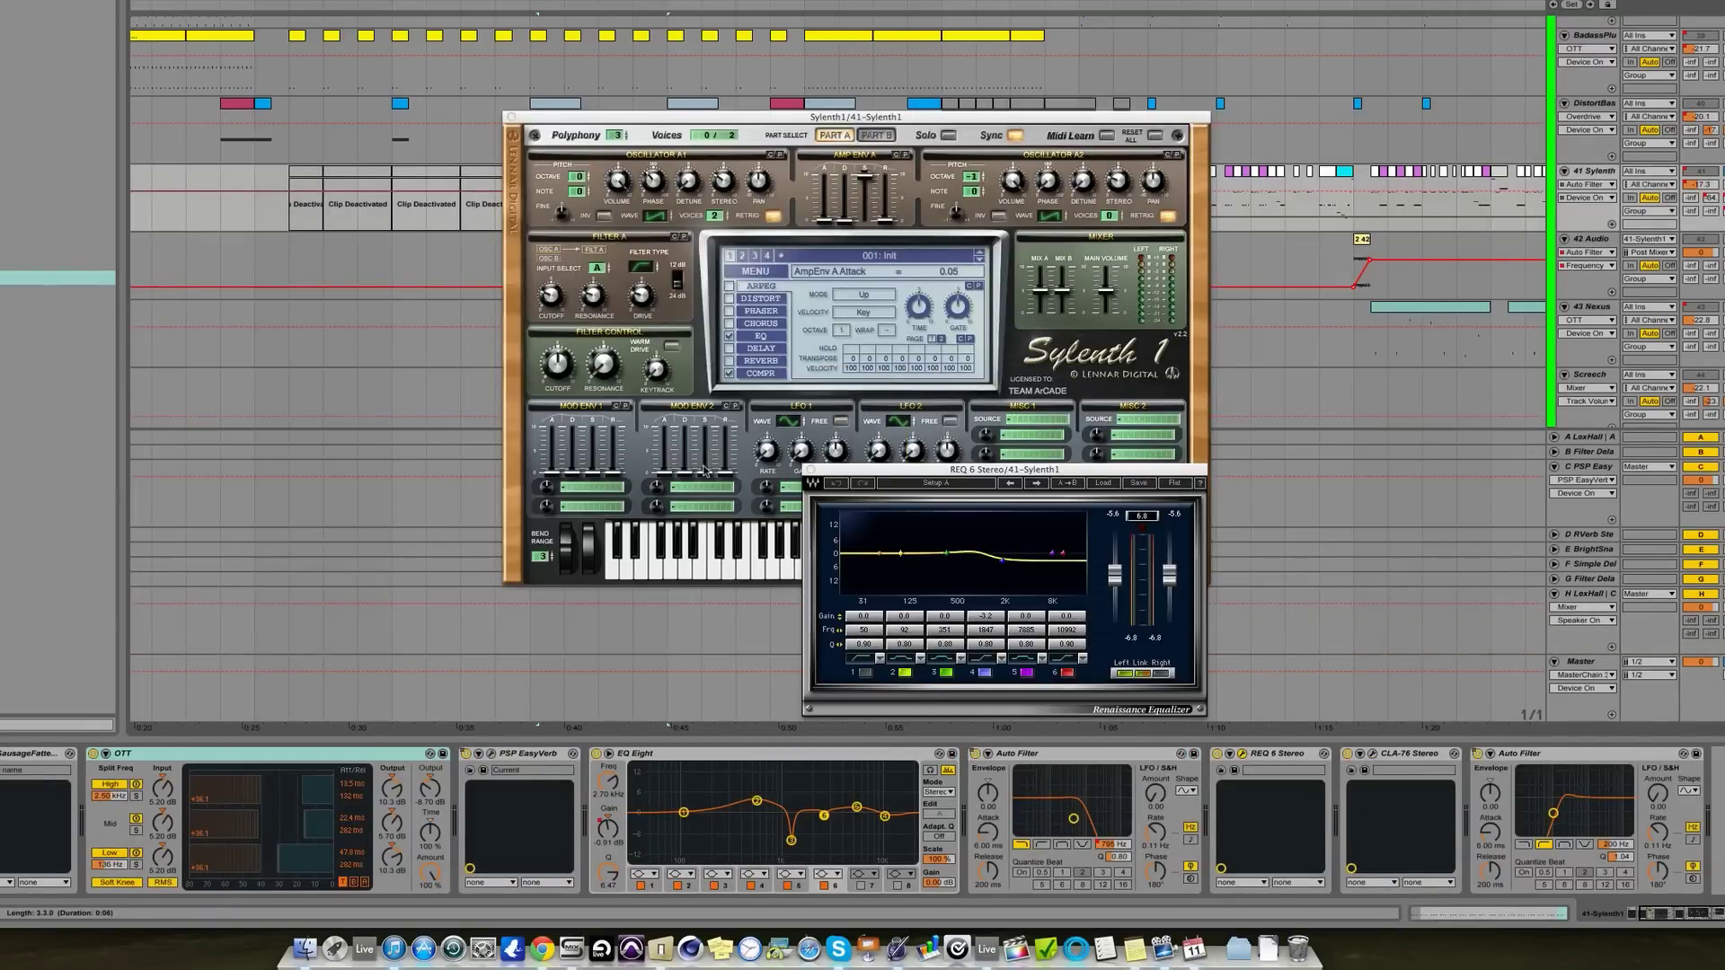
click(810, 469)
click(512, 118)
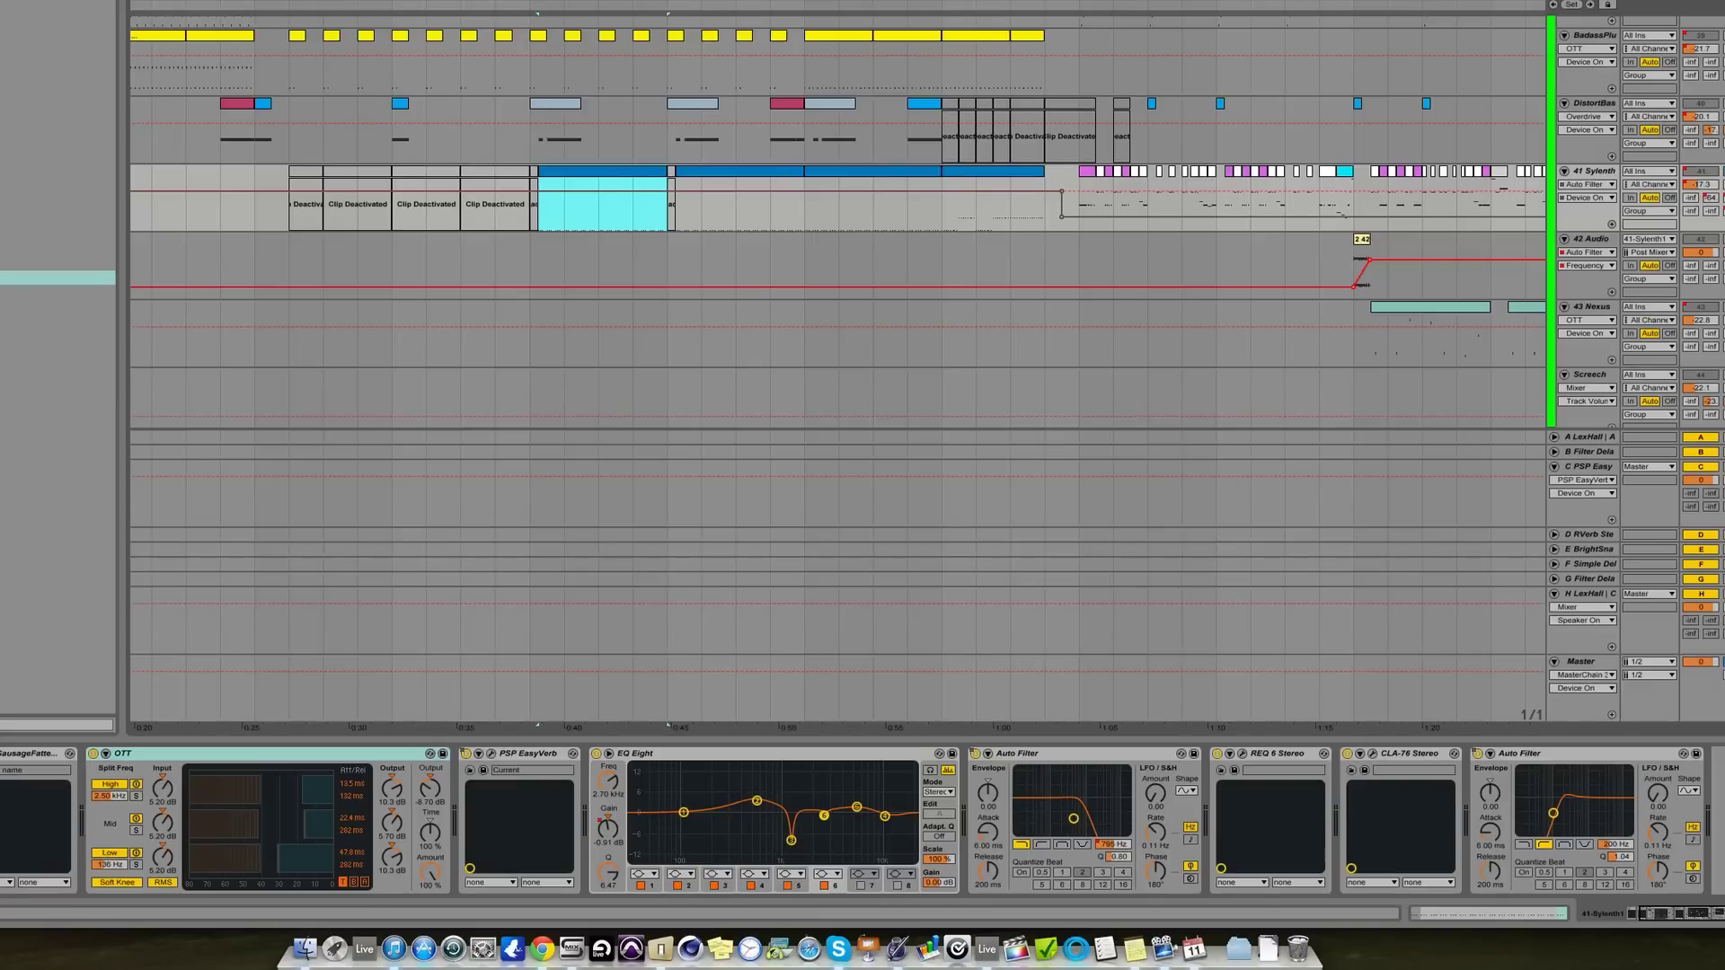
Step: Audition the 41 Sylenth1 track from its second long blue clip and from the last blue clip before bar 41
key(Right)
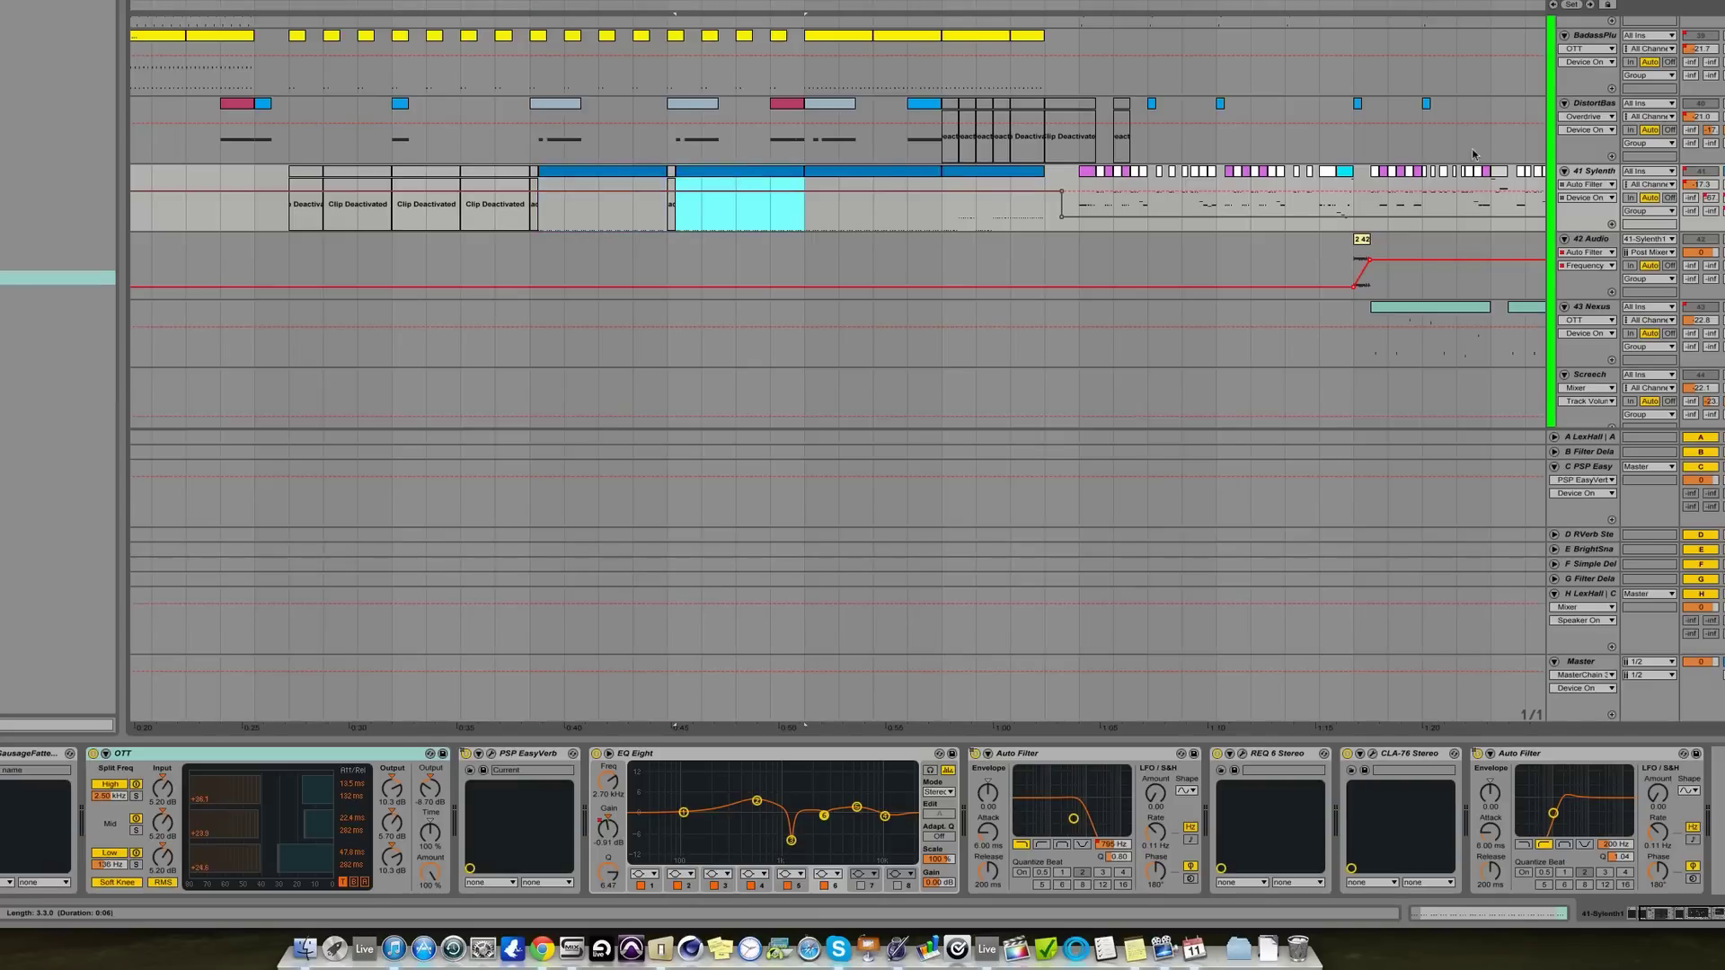
key(space)
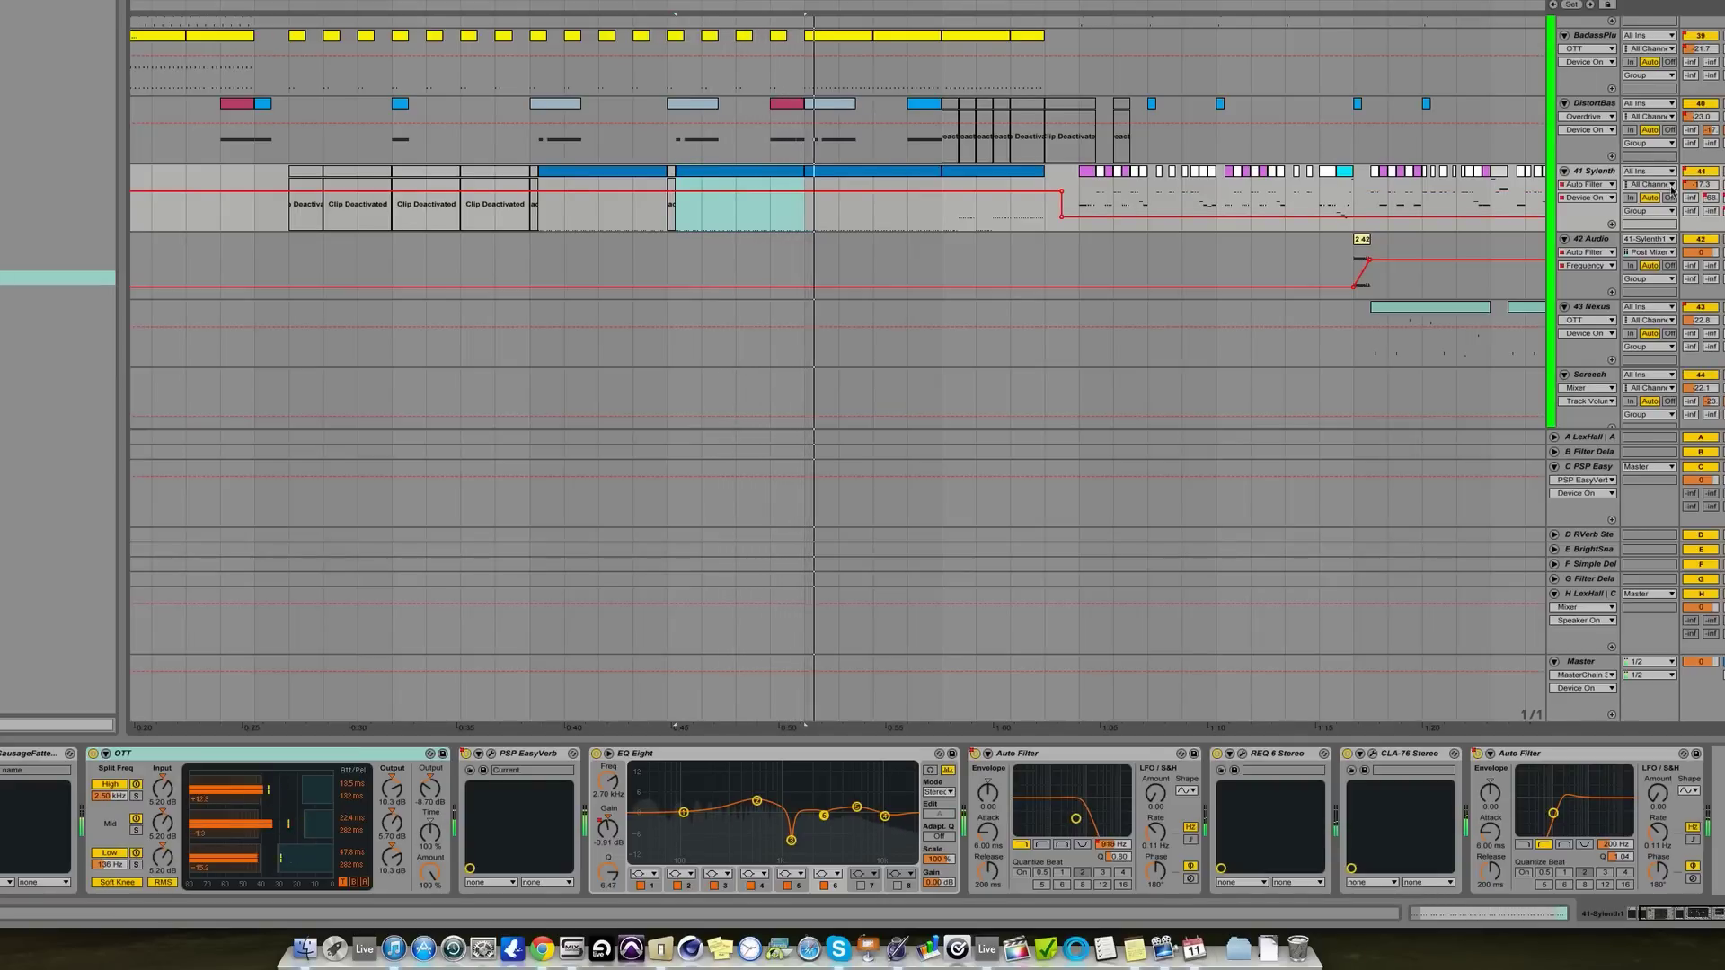
click(949, 203)
key(space)
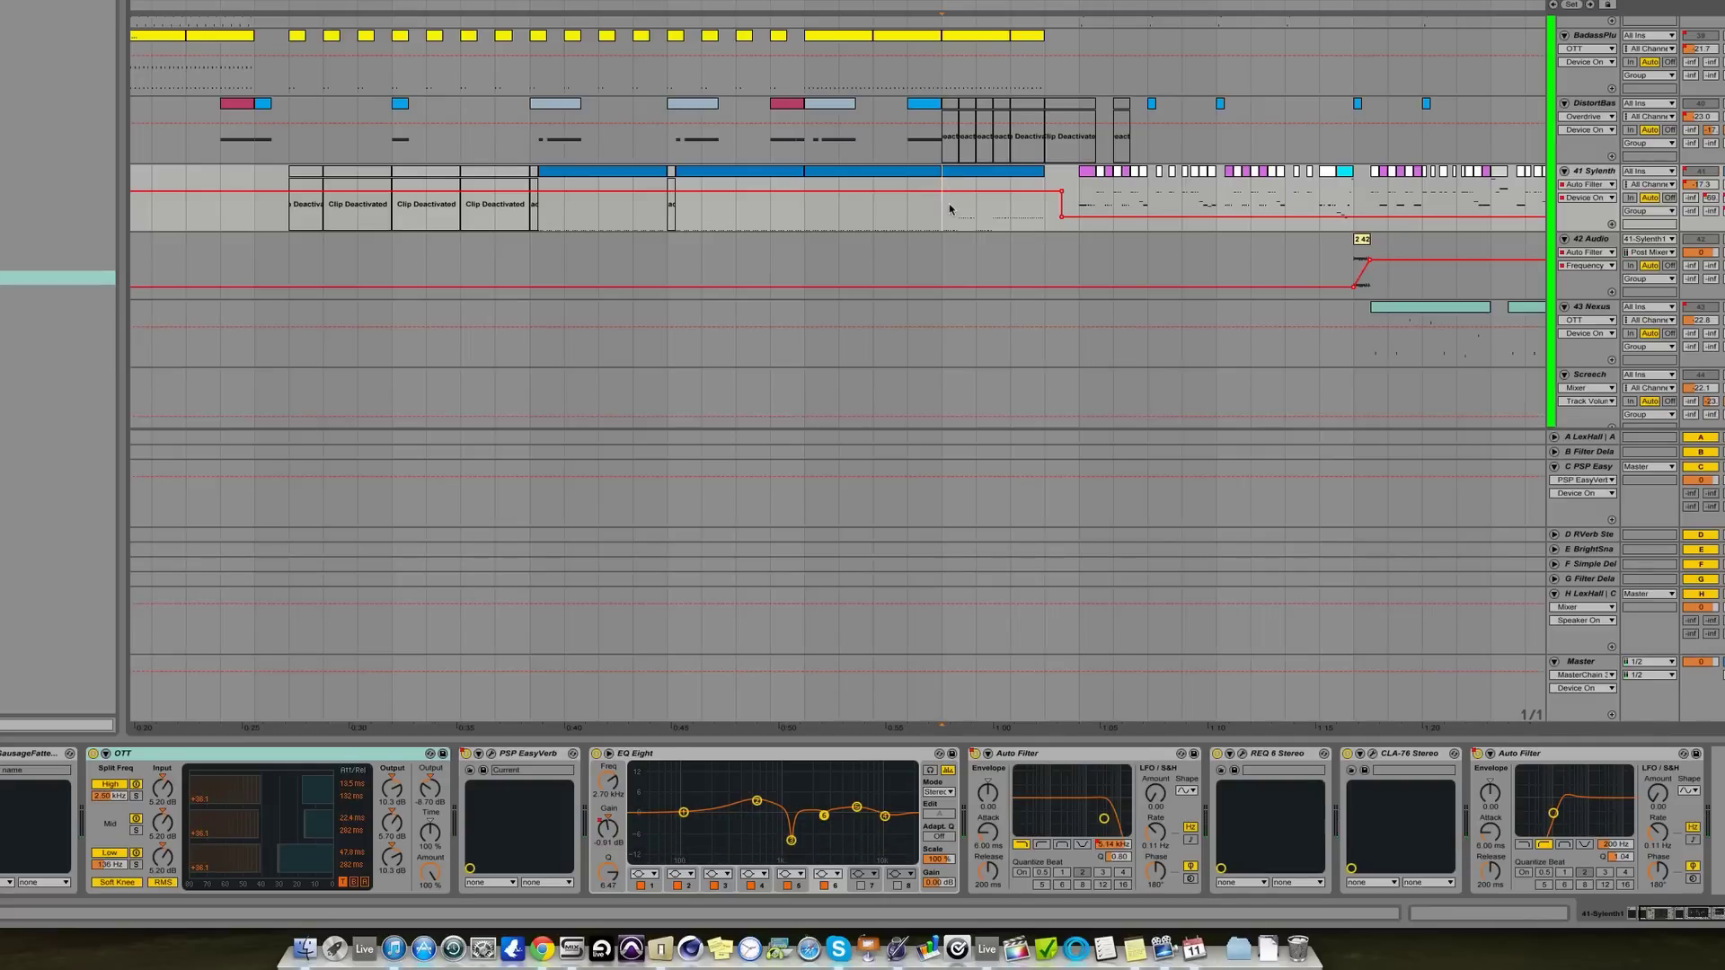
key(space)
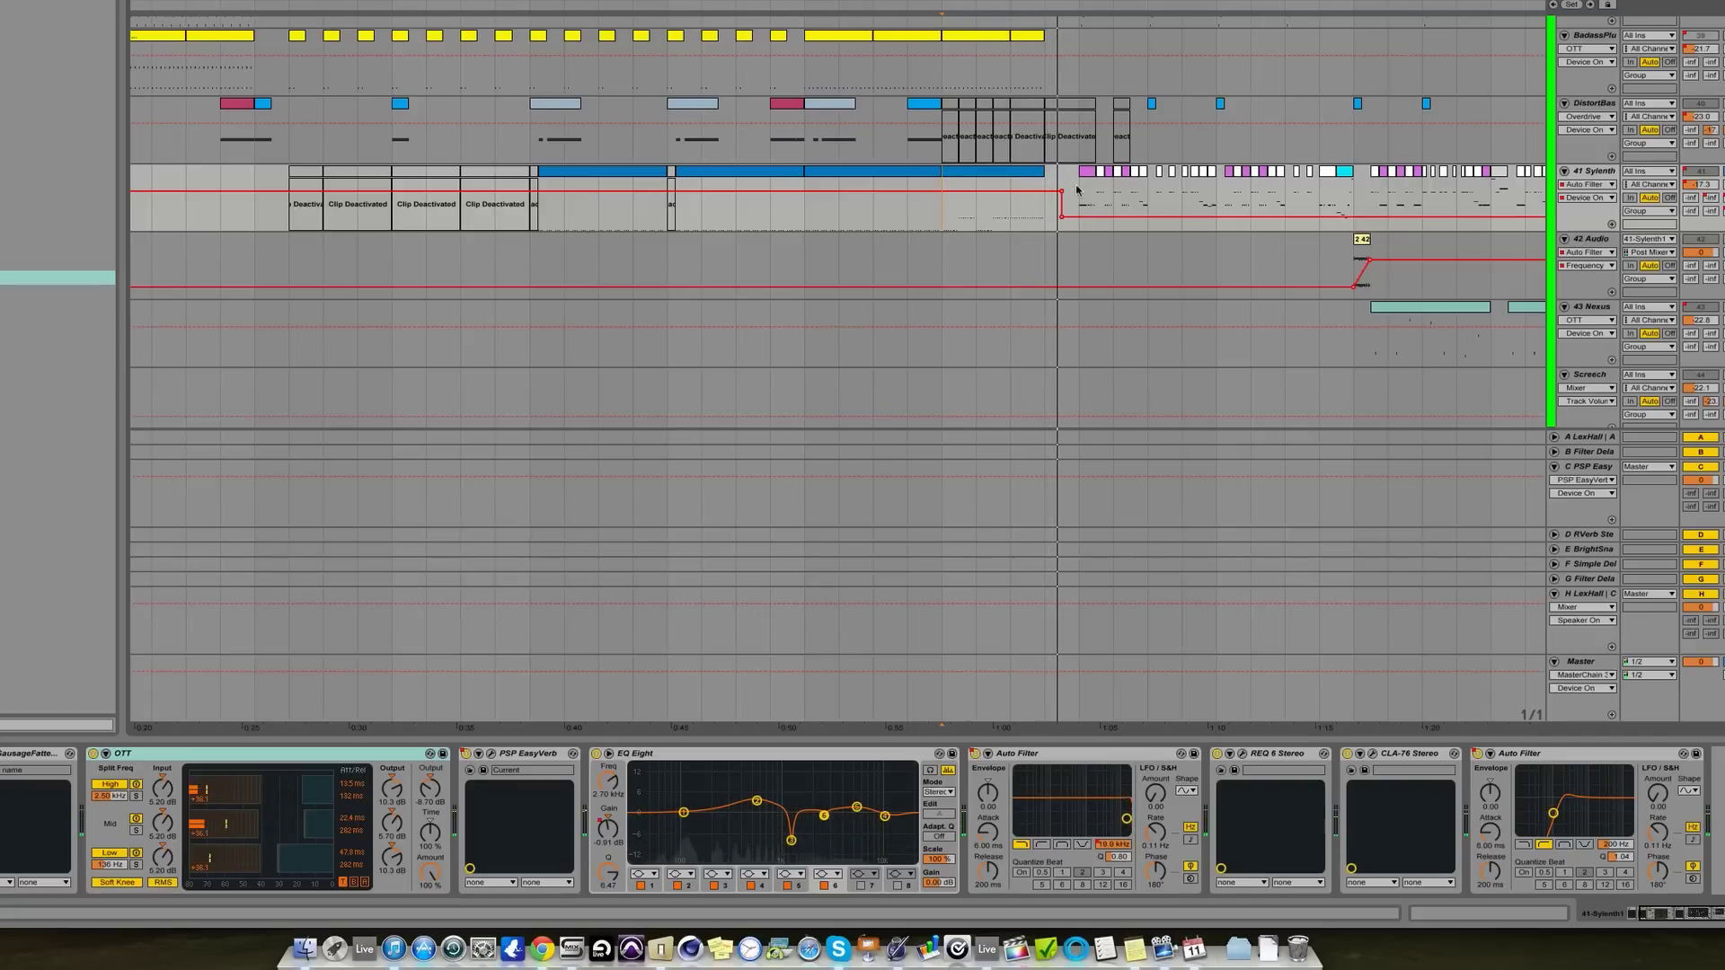
Step: Consolidate the four bars of clips starting at bar 41 on the 41 Sylenth1 track and show the resulting clip's Pitch Bend envelope
drag(1081, 200, 1220, 201)
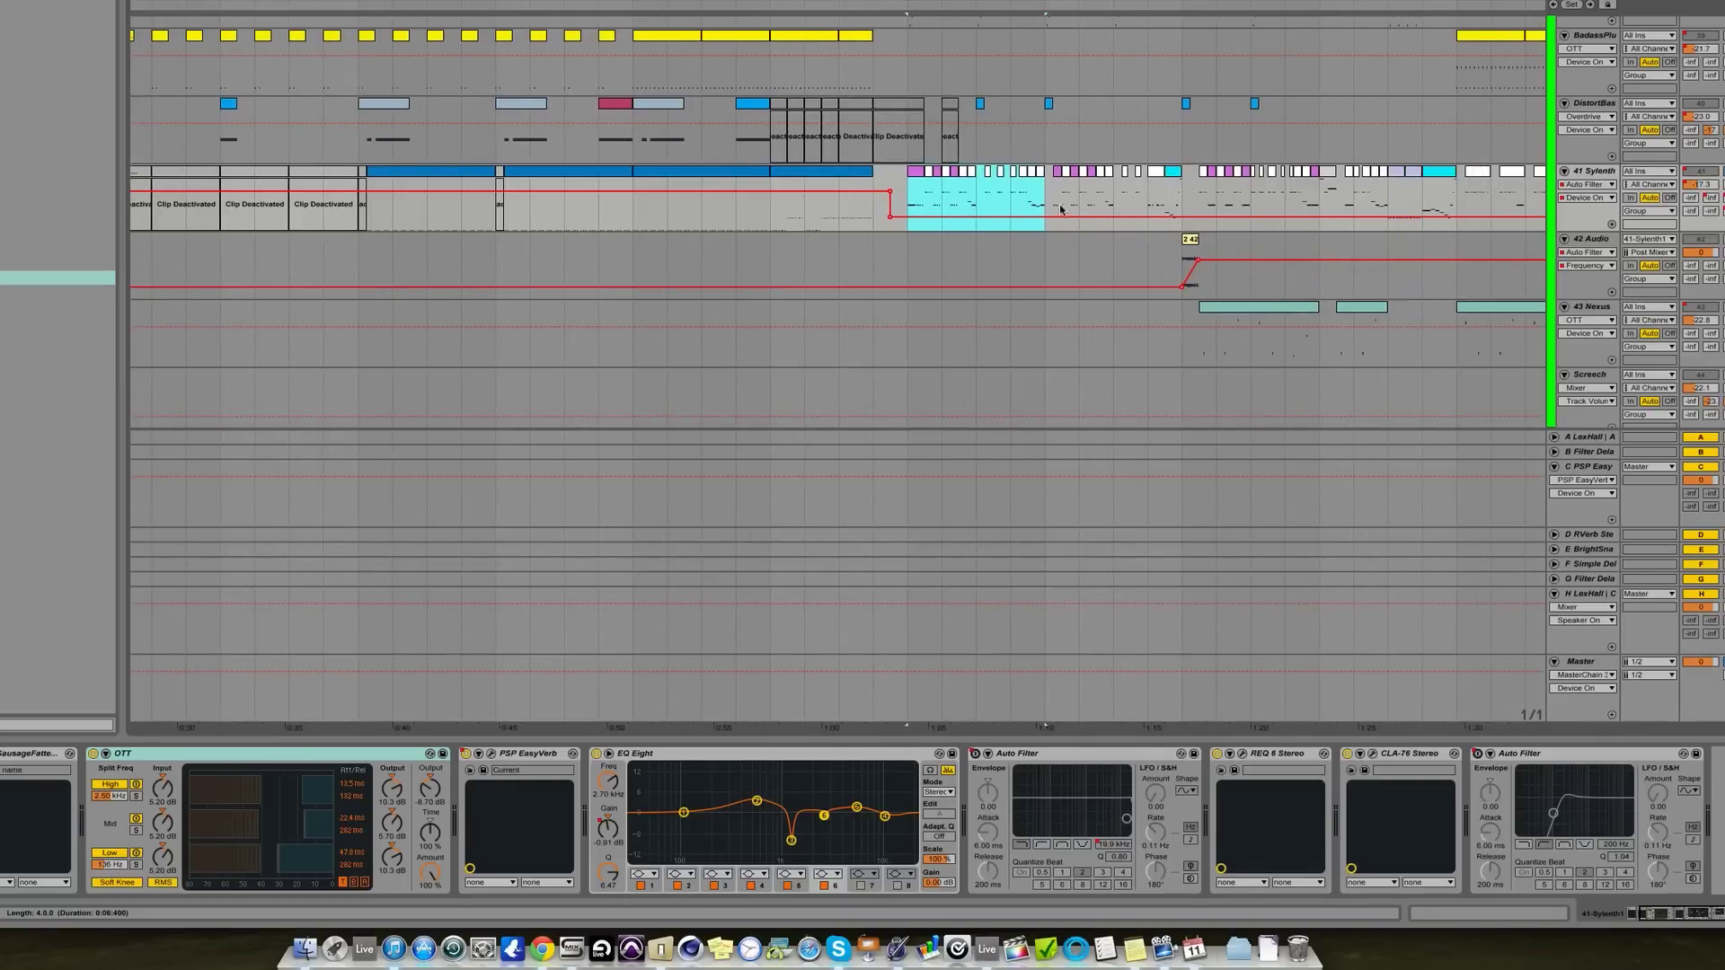
key(super+j)
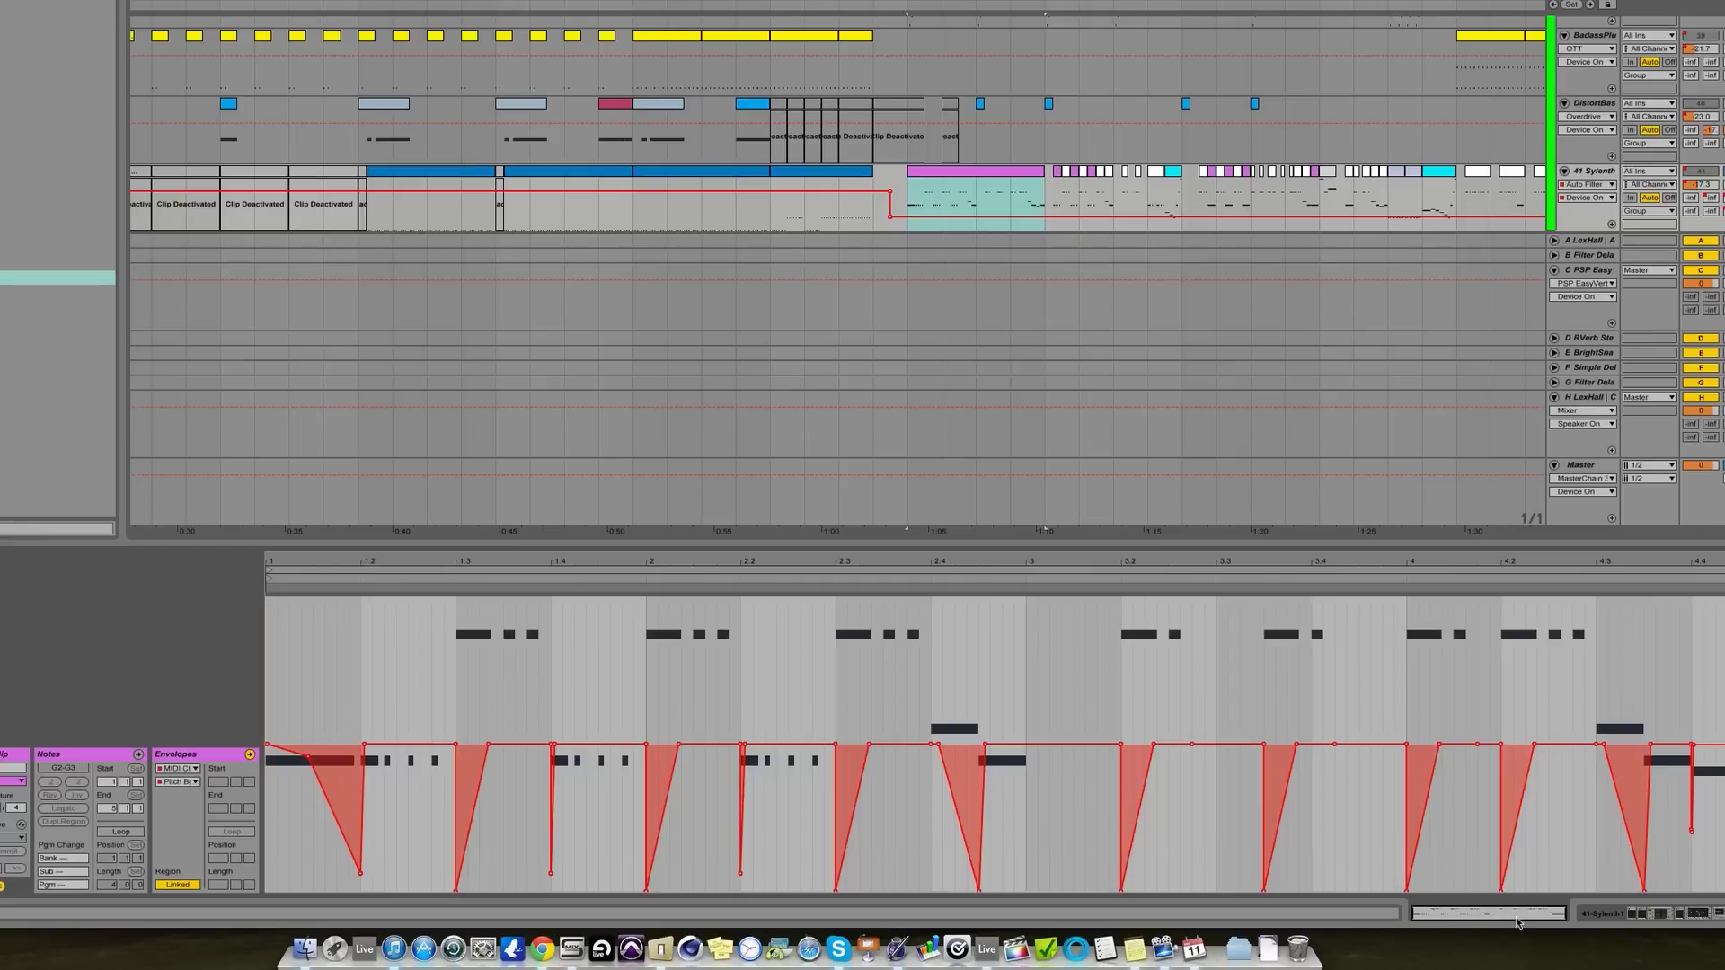
key(shift+Tab)
click(1022, 175)
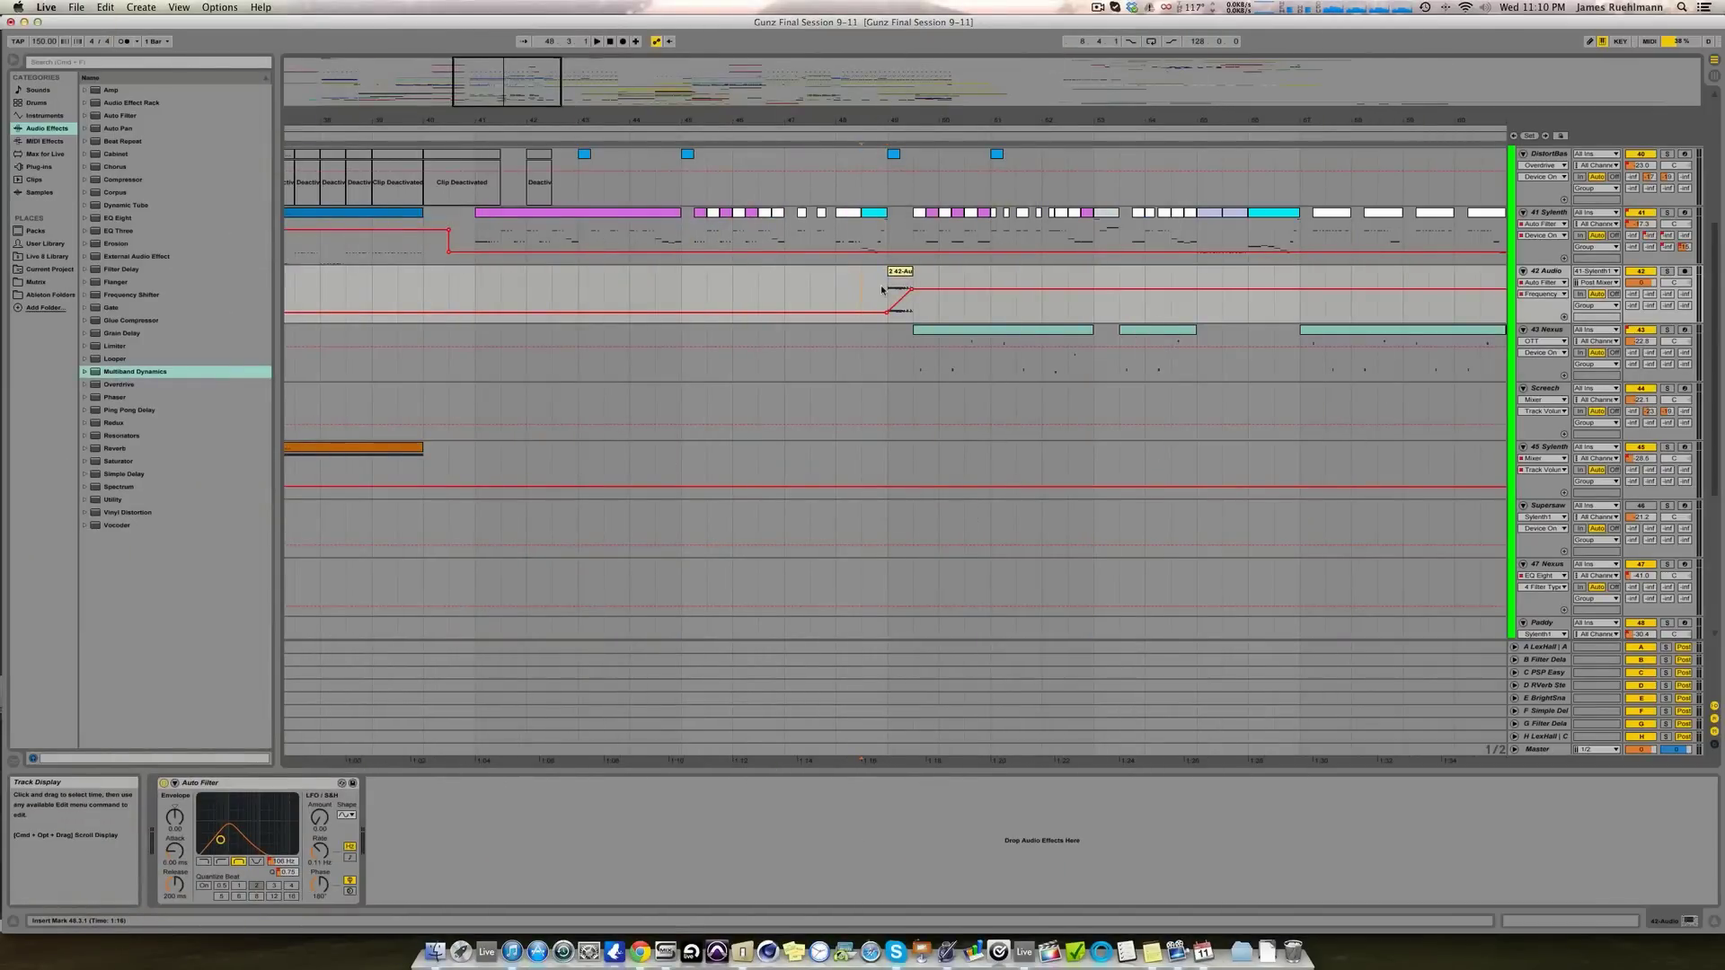
Step: Play the 42 Audio track from half a bar before its clip at bar 49
scroll(868, 289, right, 1)
scroll(868, 290, right, 5)
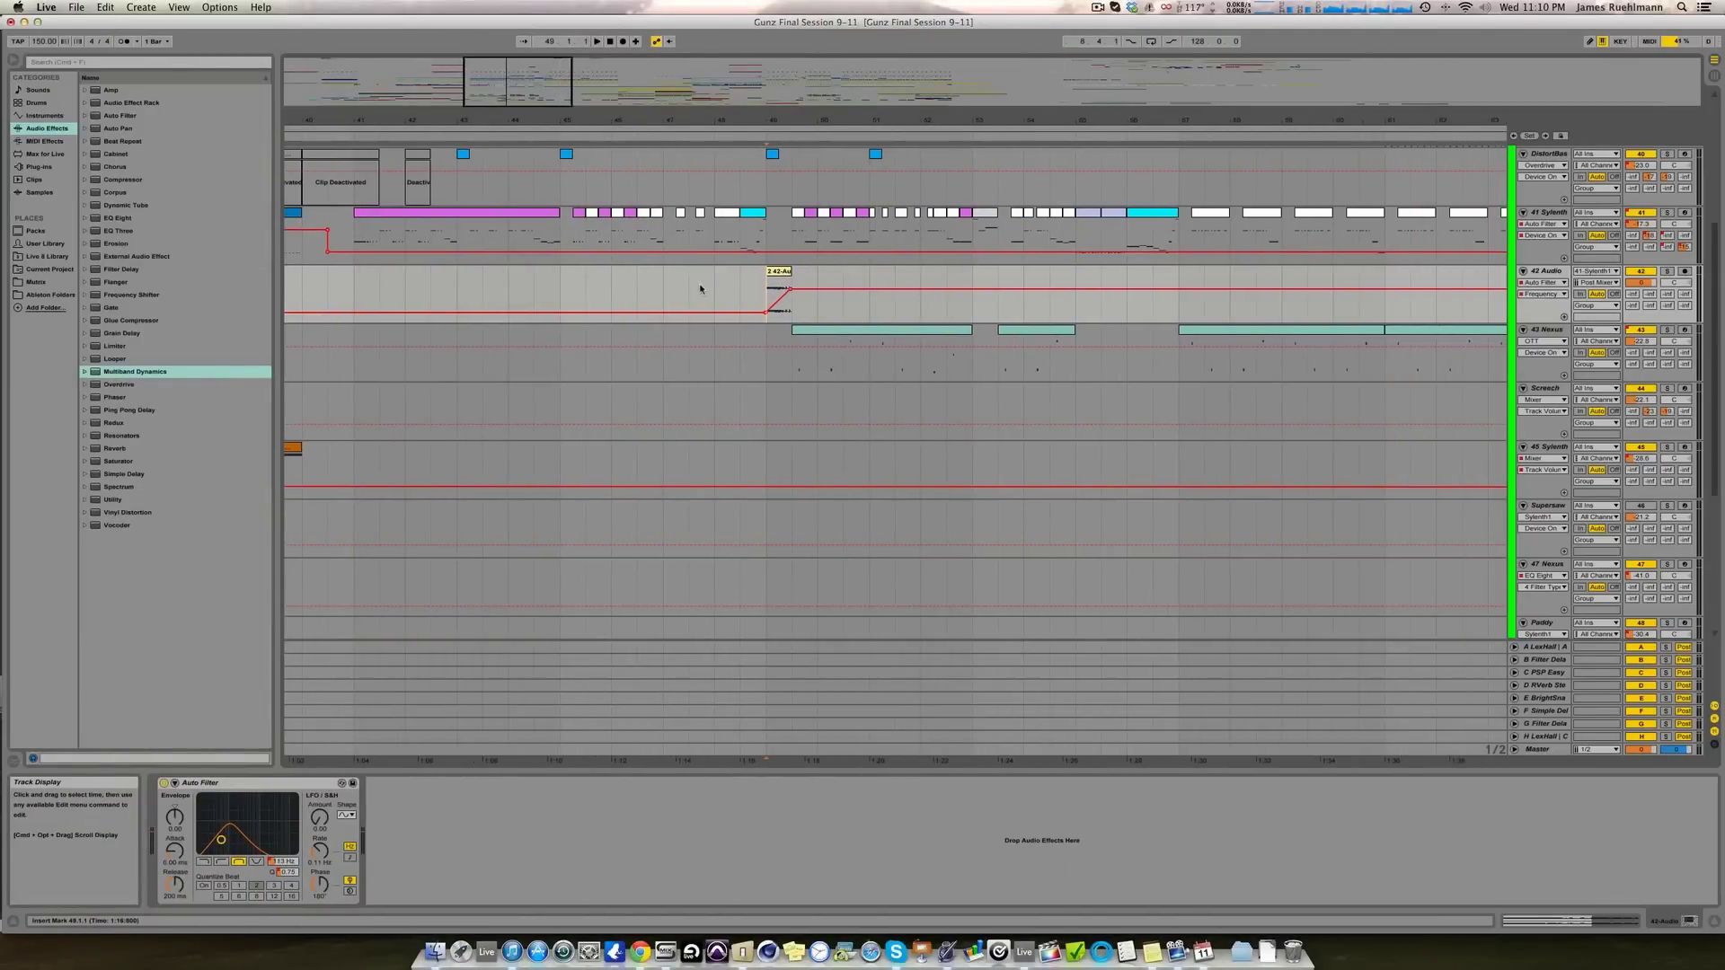
key(Left)
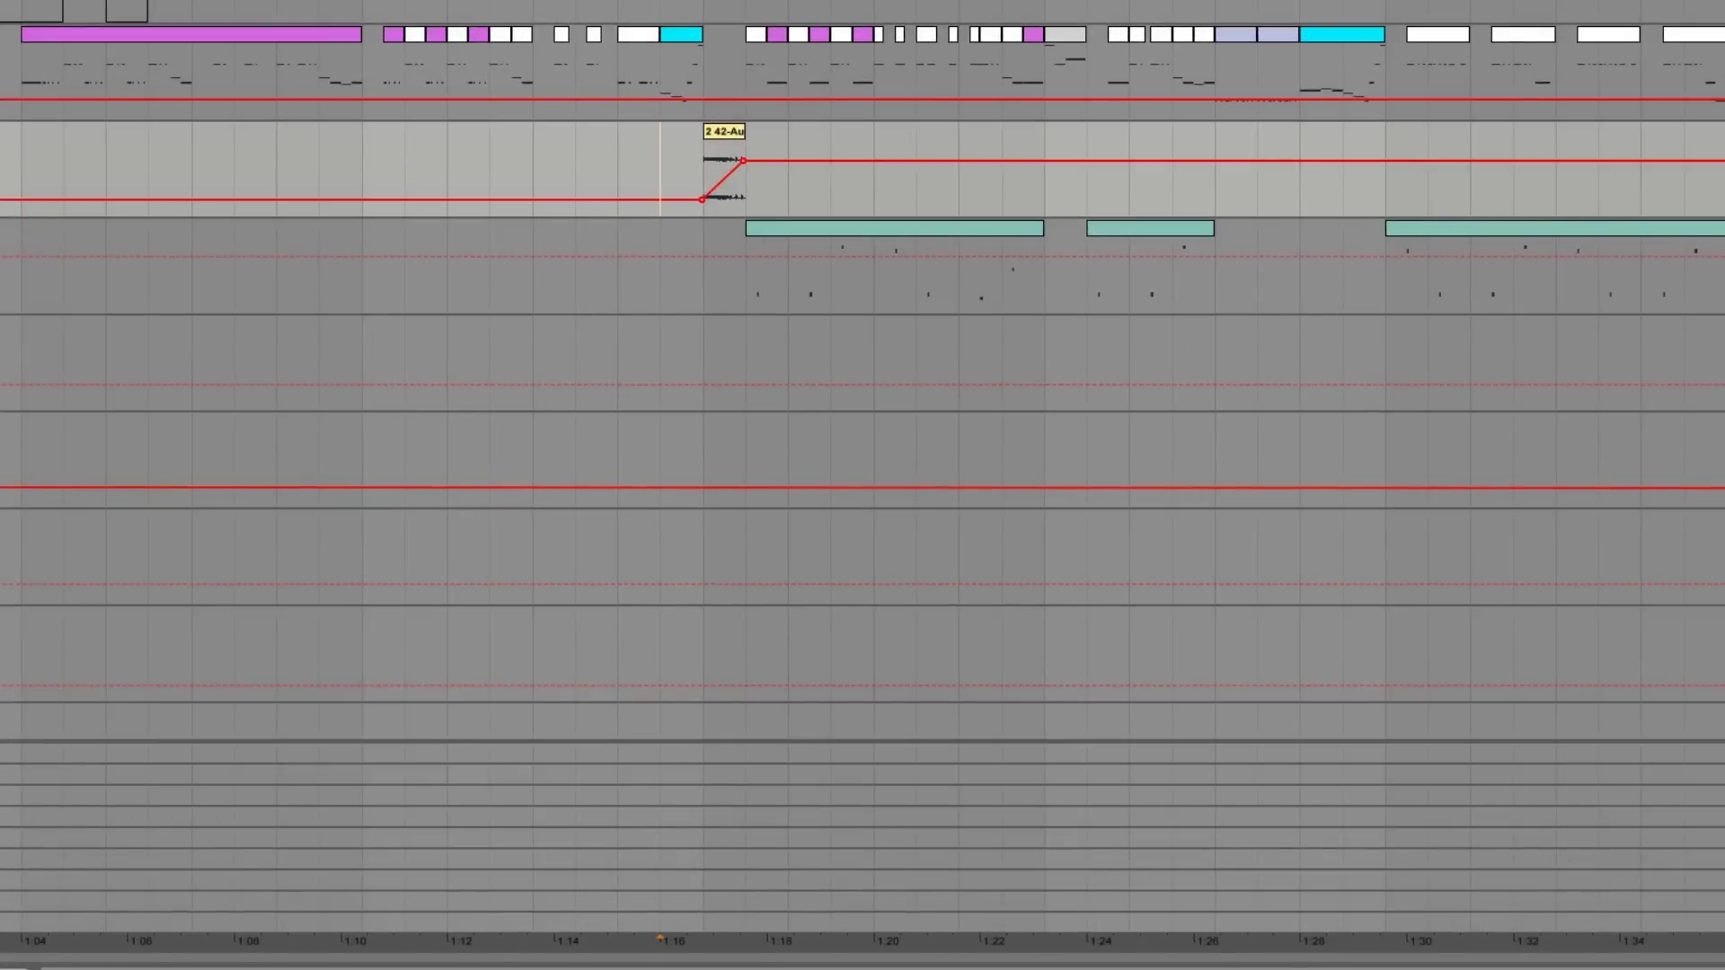
key(space)
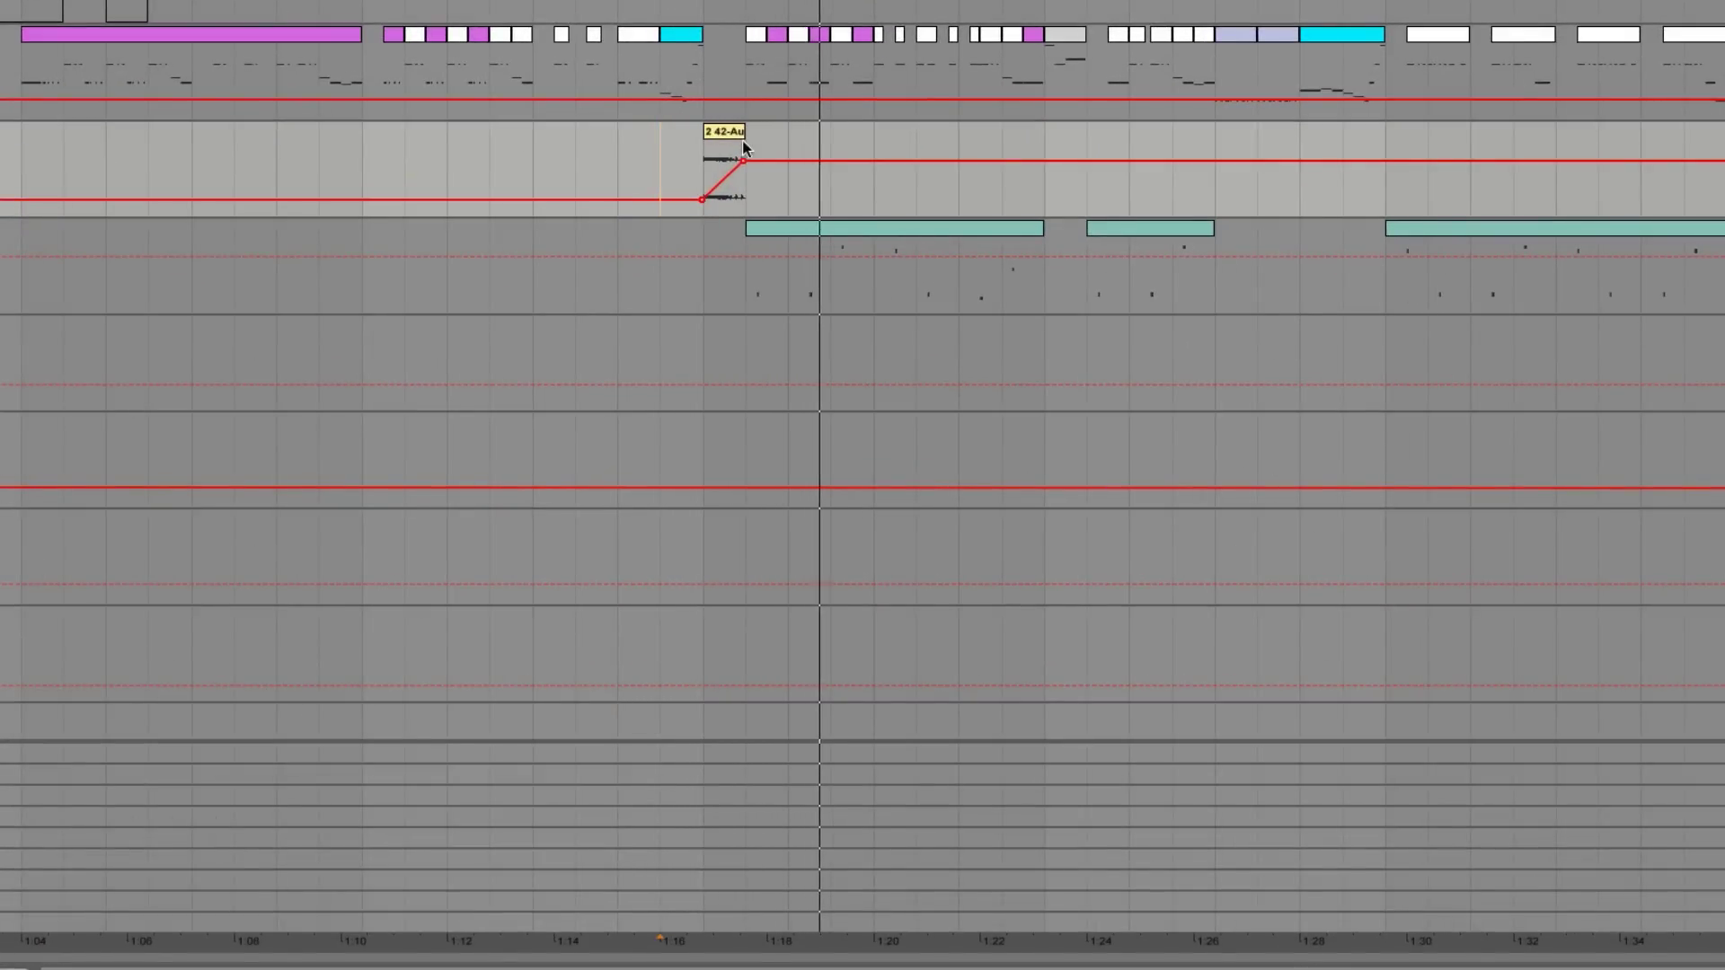
key(space)
Step: Play the 42 Audio clip from its start without the Auto Filter, then reactivate the Auto Filter and audition it again
click(704, 154)
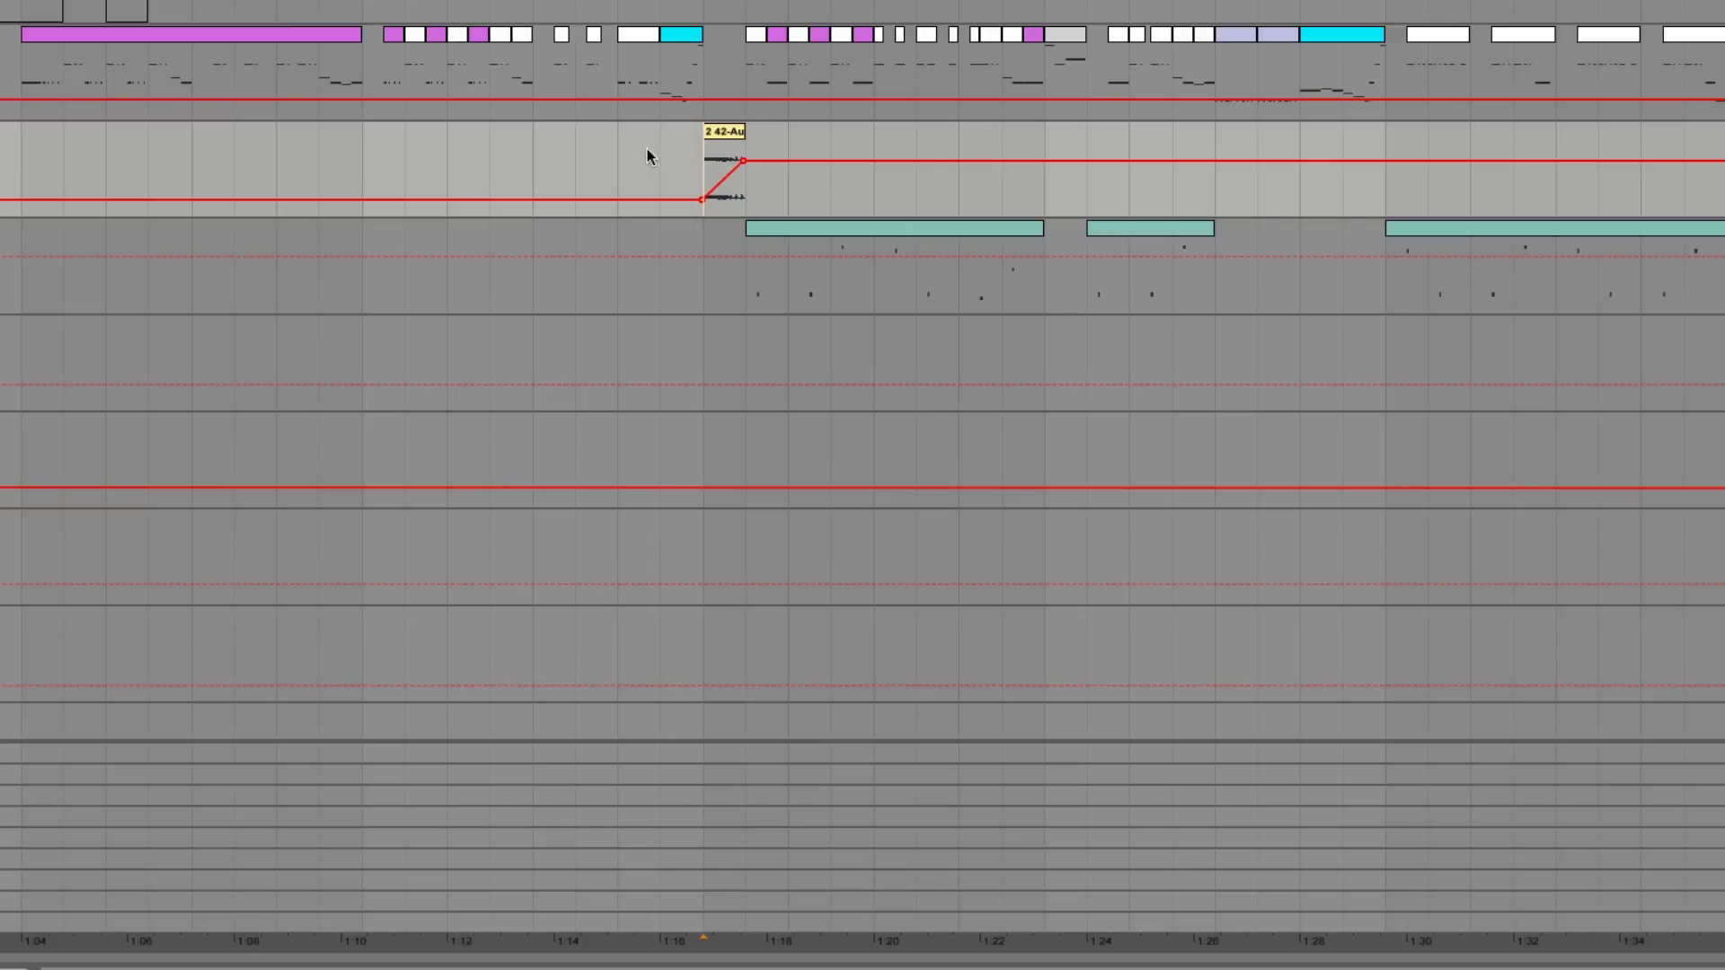
click(723, 132)
key(space)
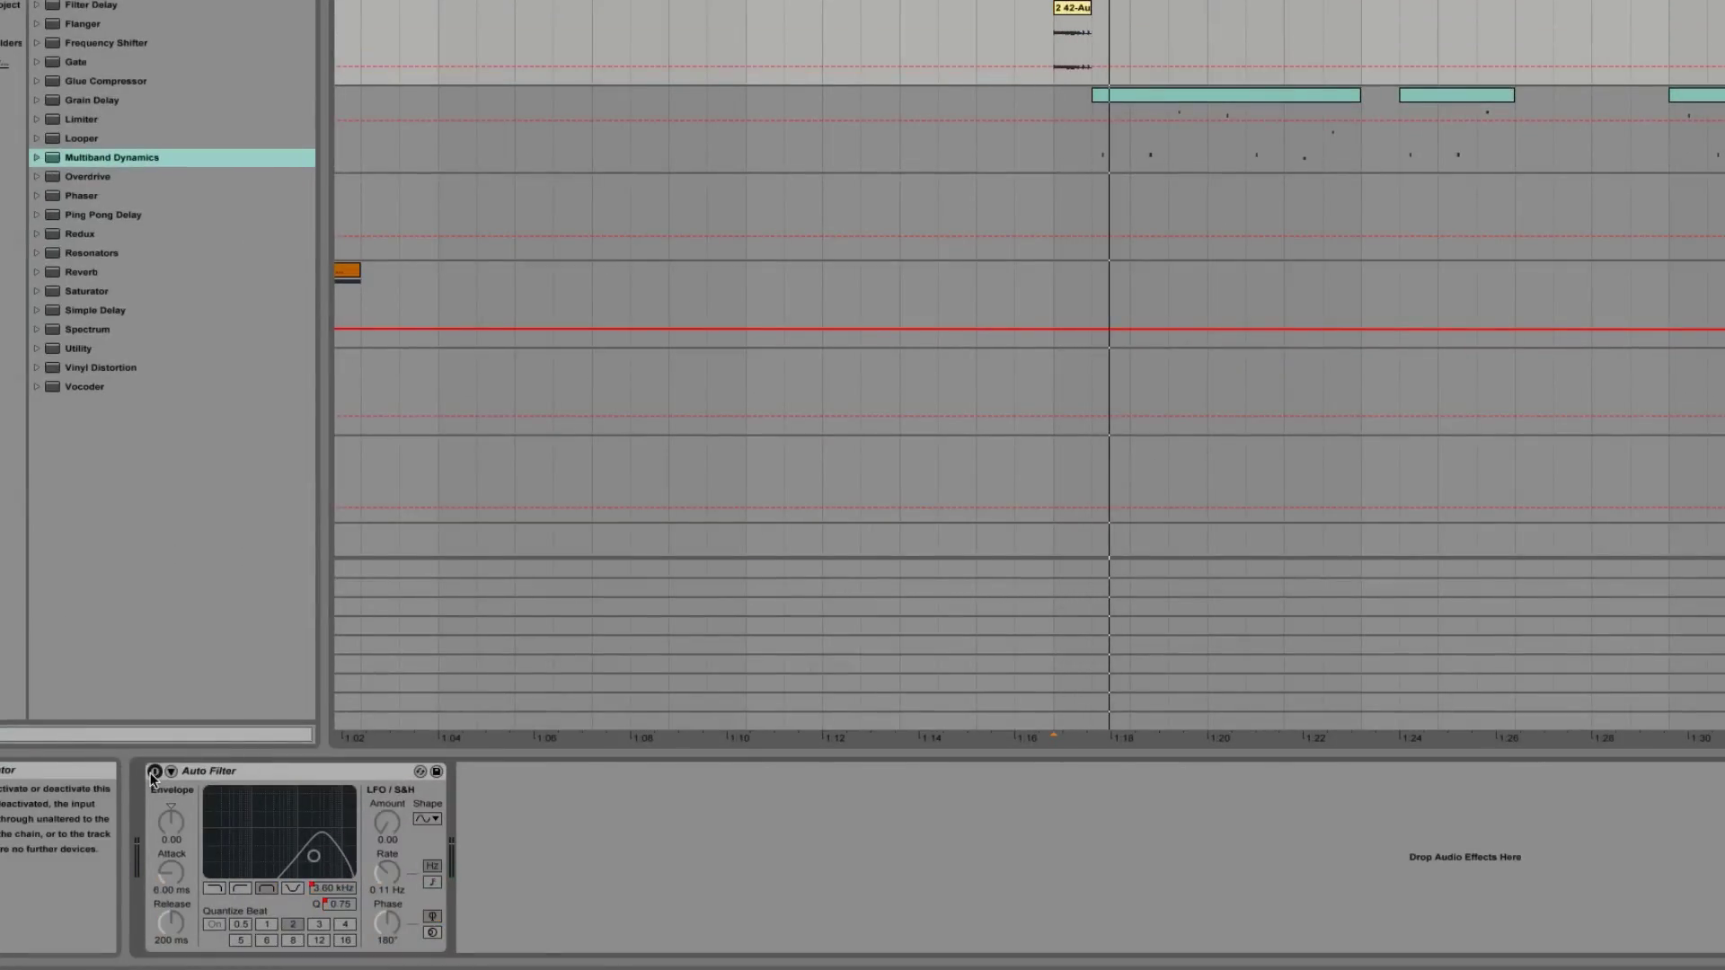
click(153, 771)
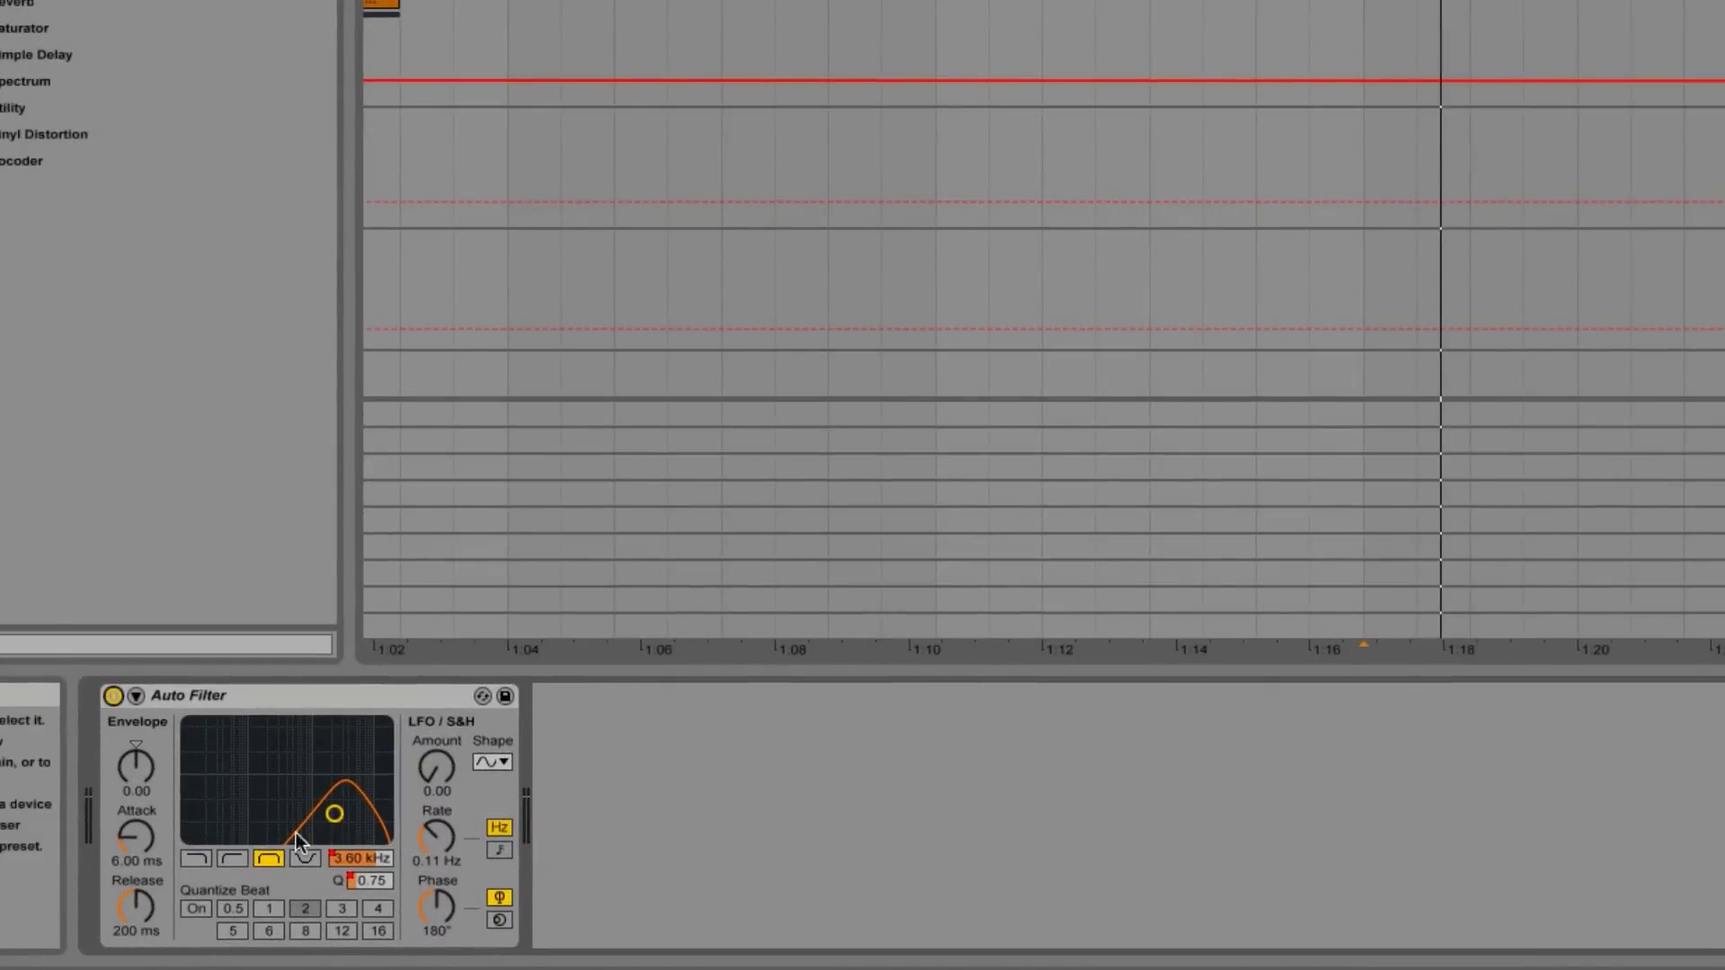
key(space)
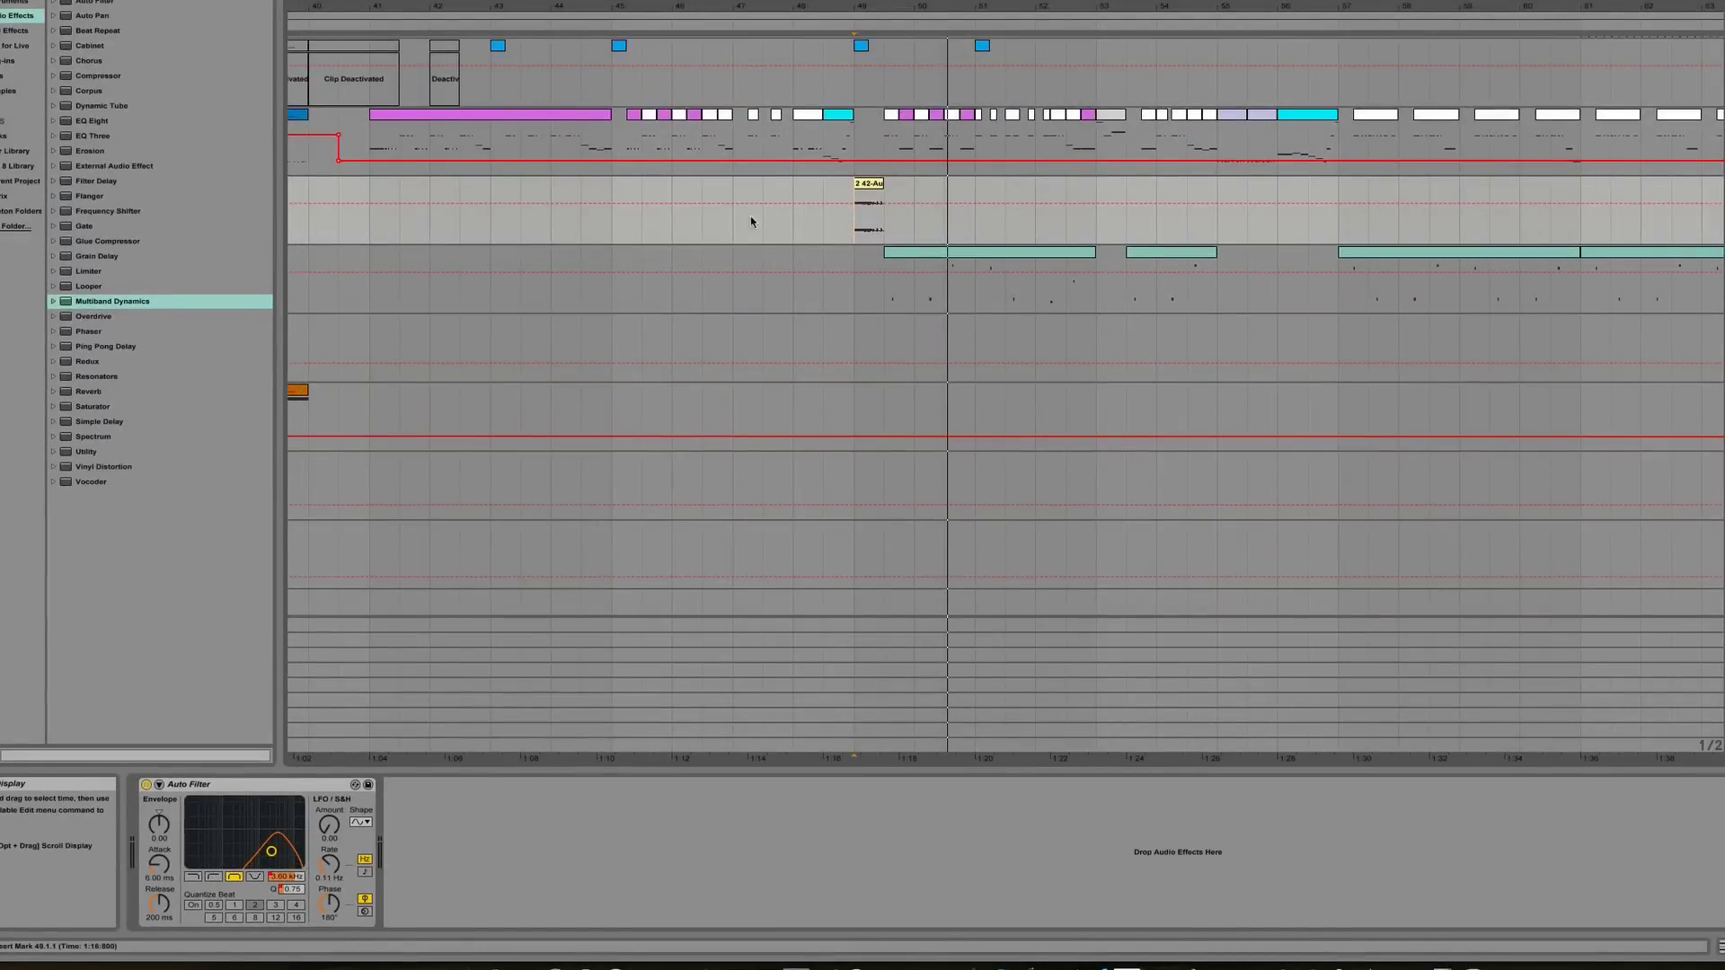
Step: Compare the 41 Sylenth1 and 42 Audio tracks' device chains at bar 49, and select the 42-Audio-1 clip
click(823, 144)
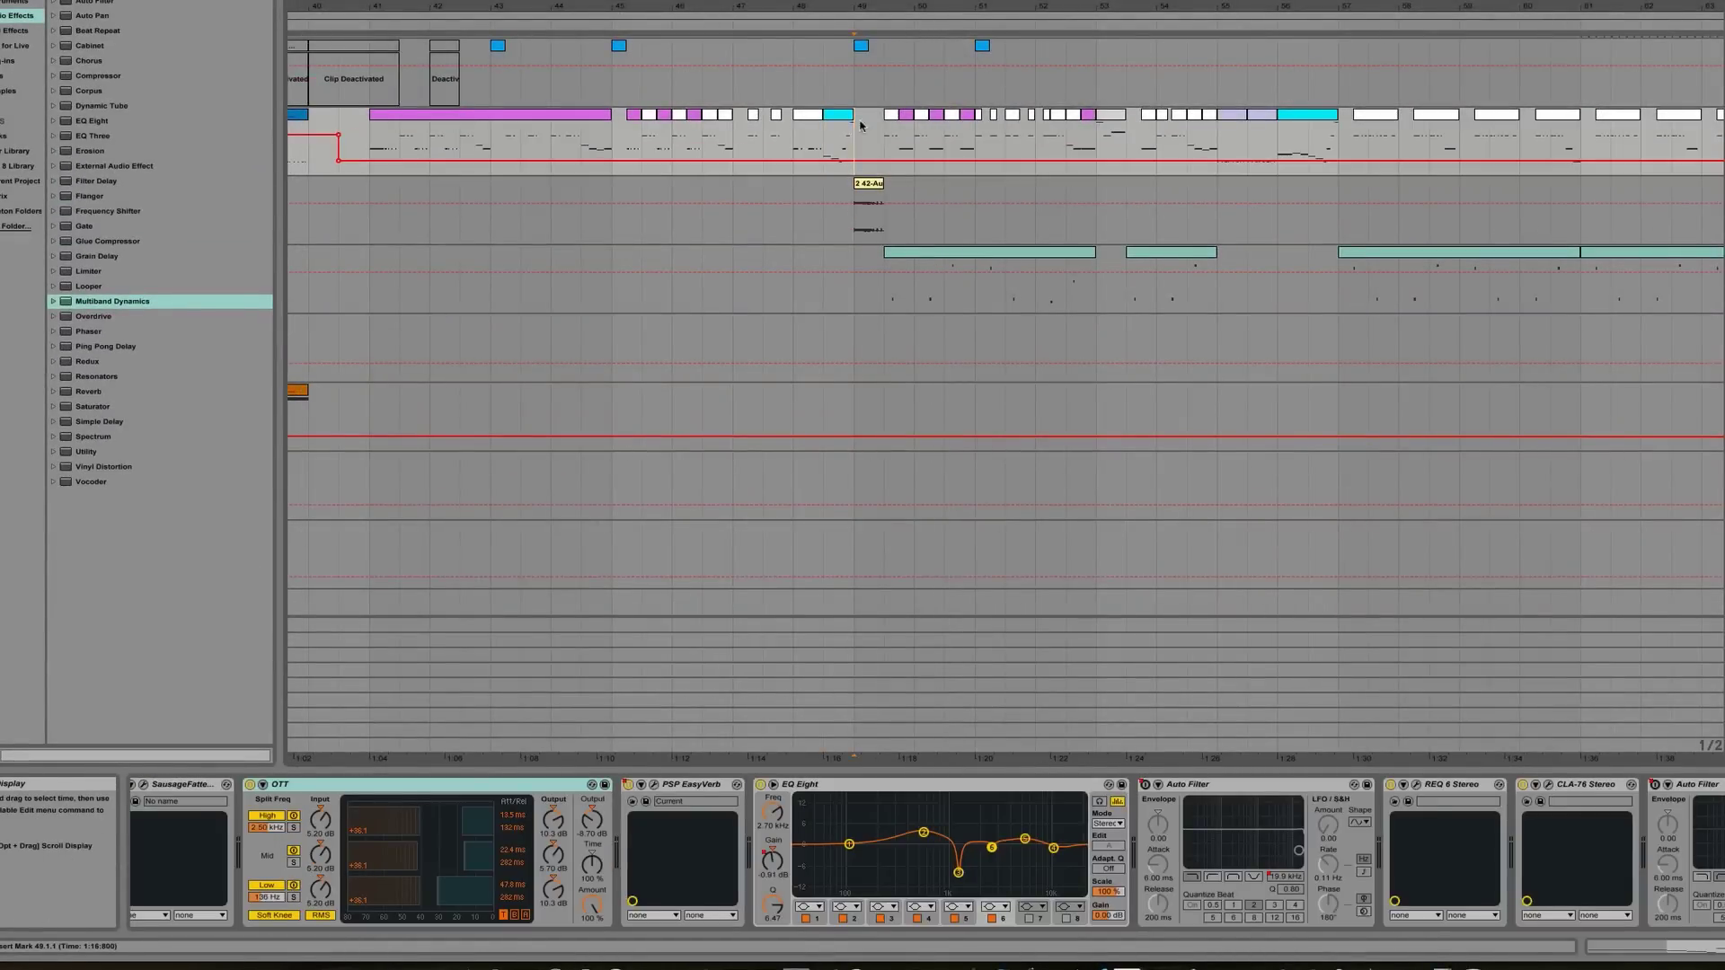
click(854, 222)
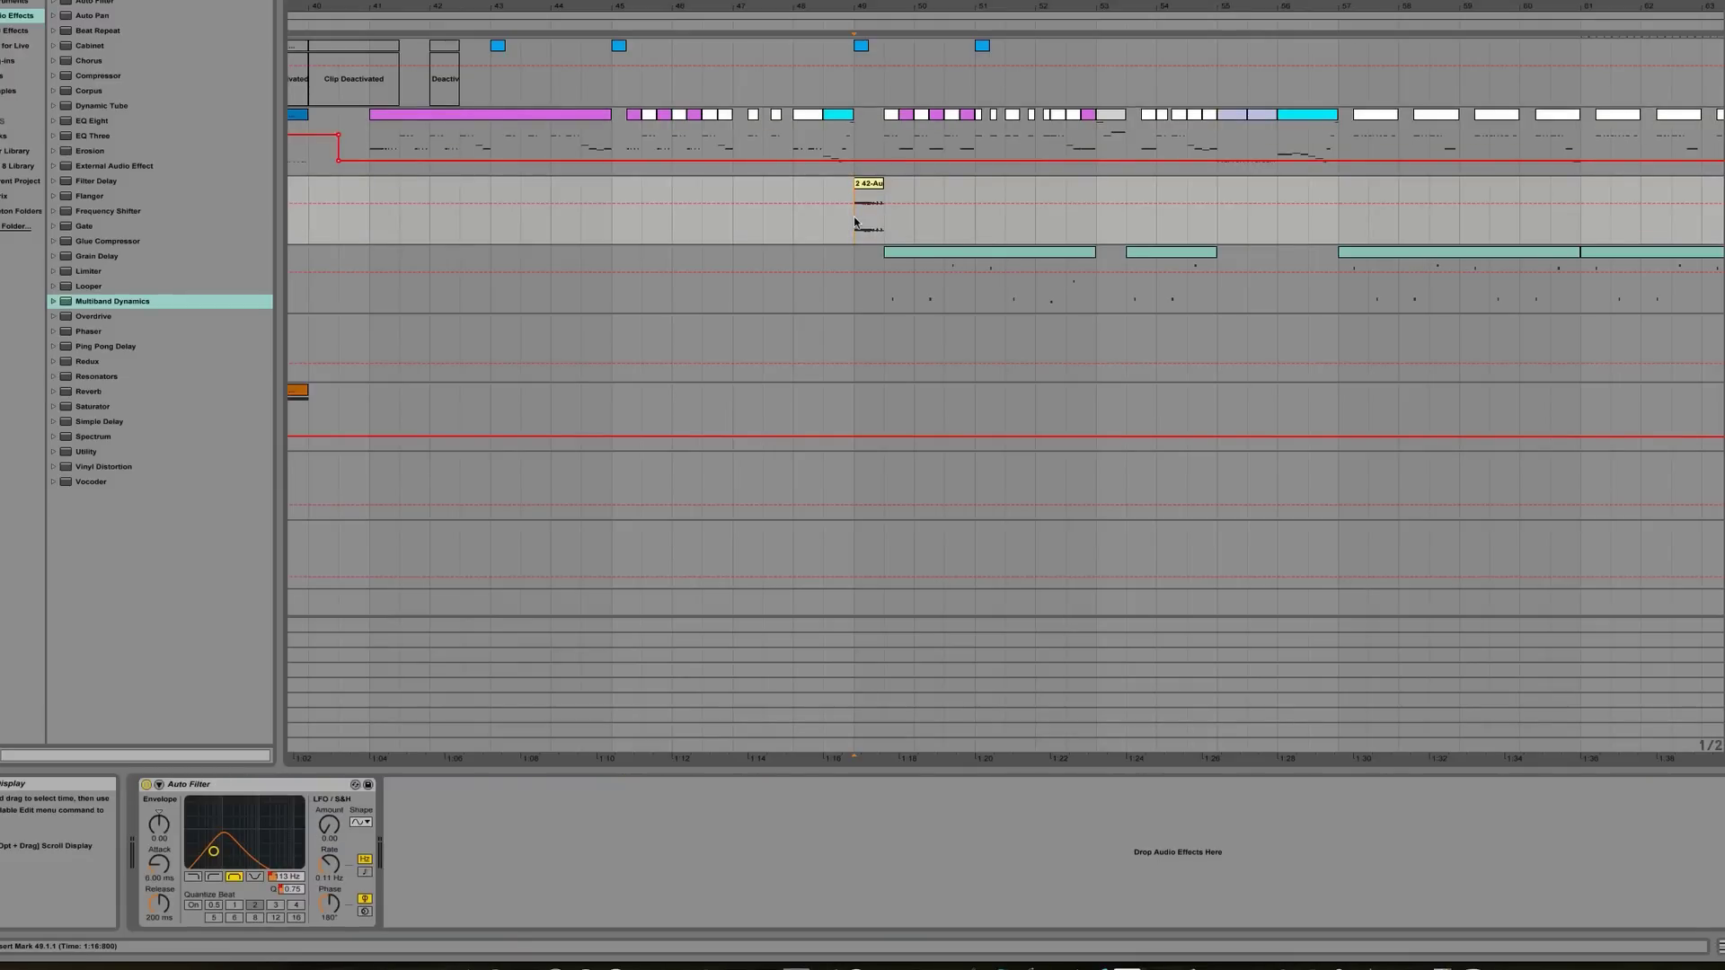
key(plus)
key(plus)
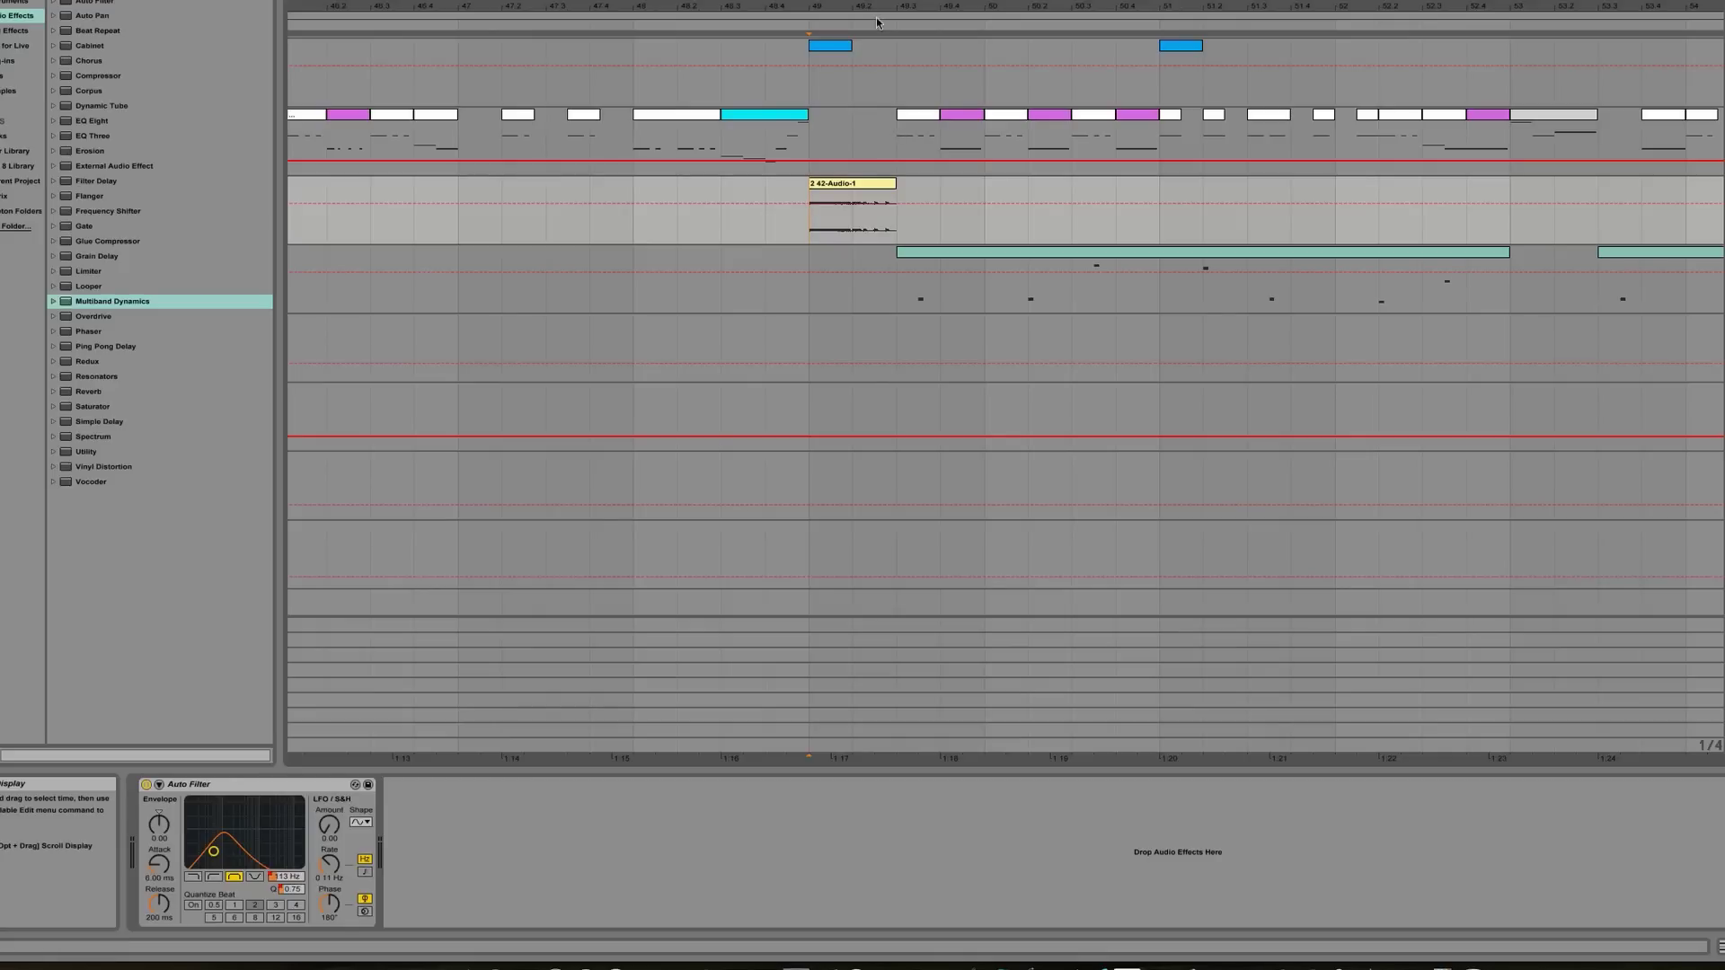
drag(877, 11, 877, 3)
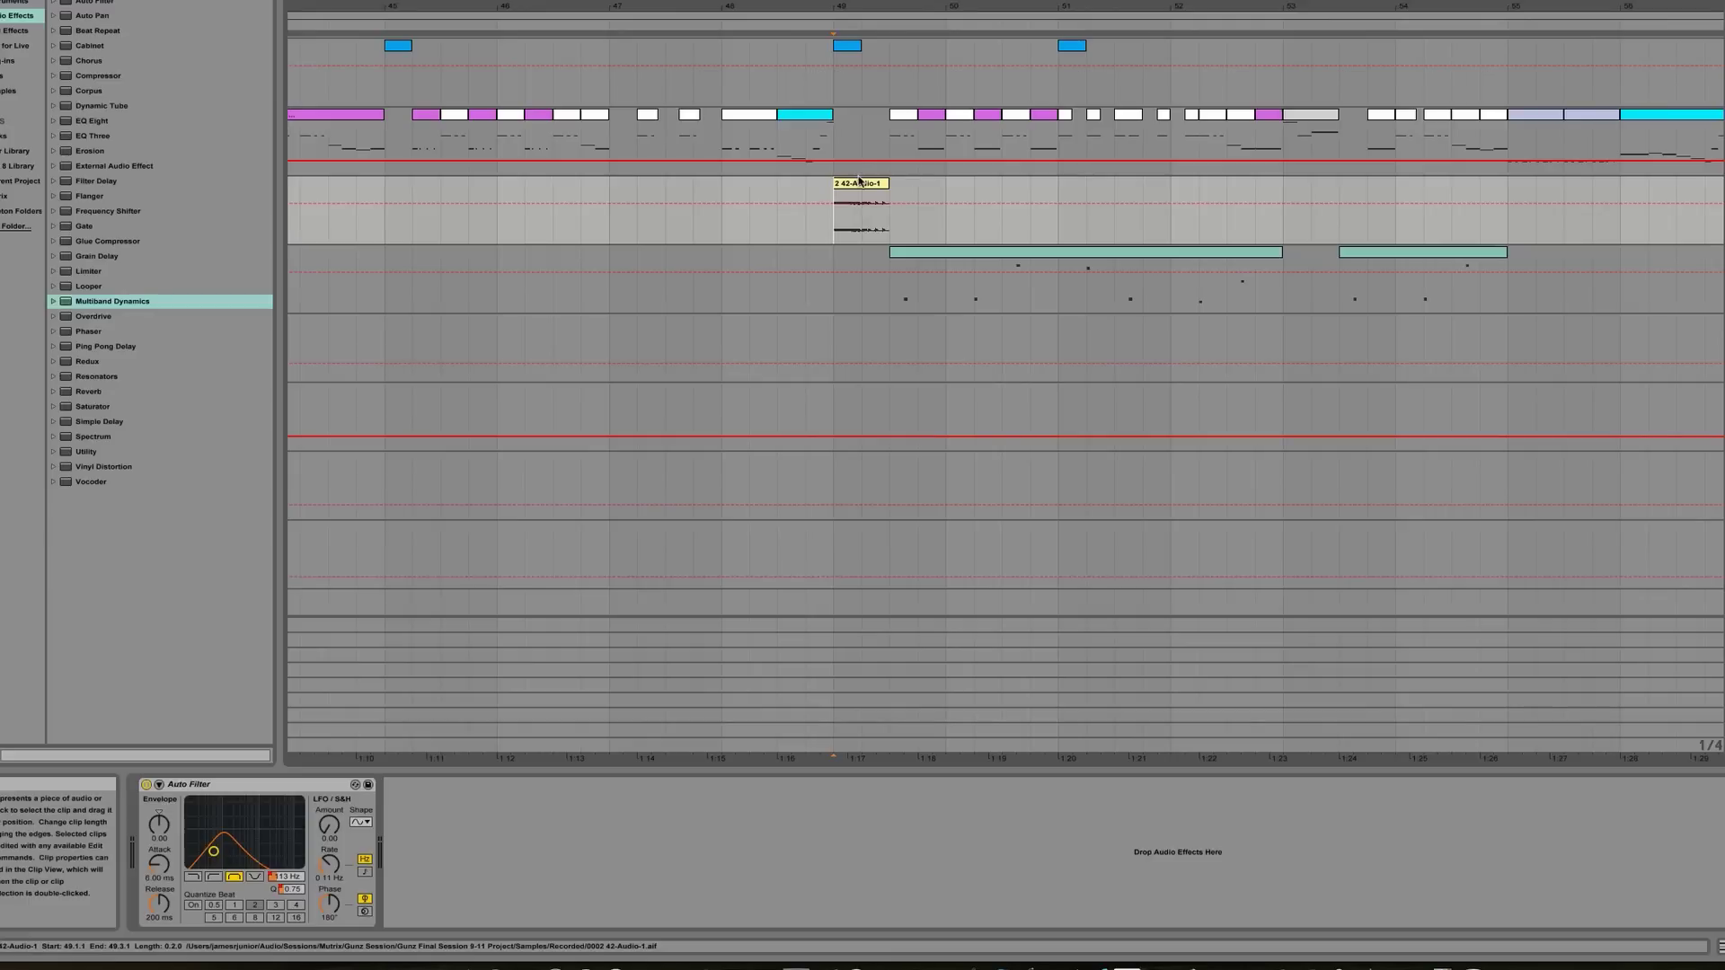
click(883, 202)
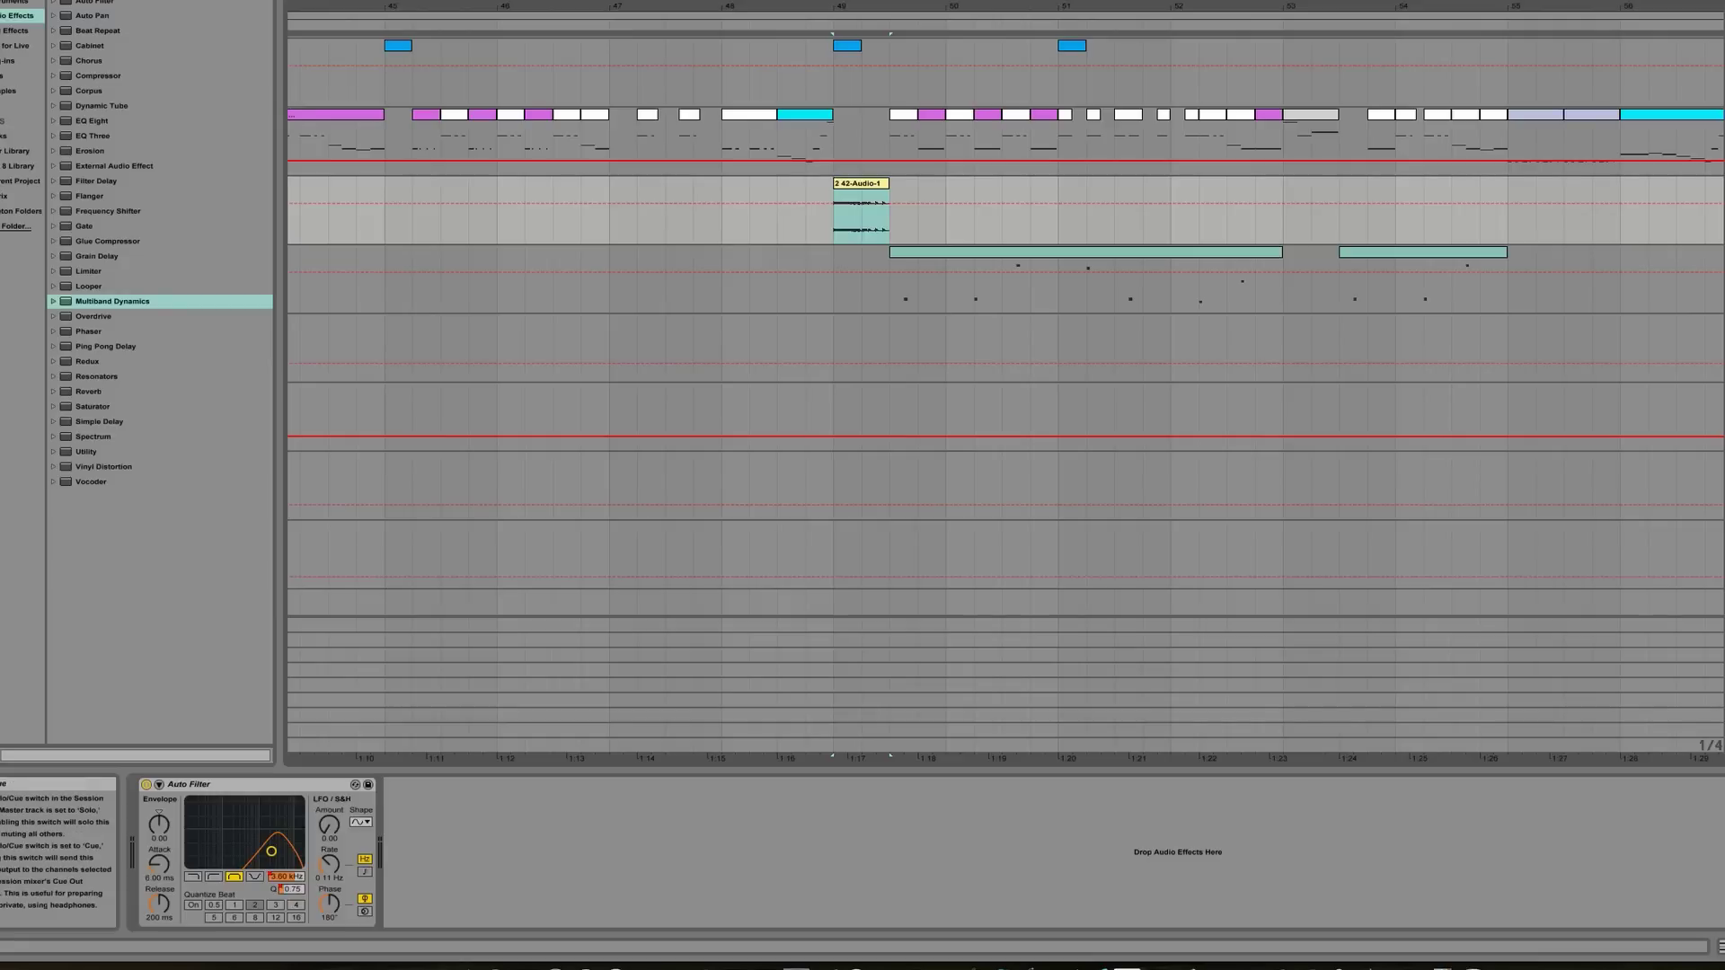
Step: Play the 42-Audio-1 clip at bar 49, and audition the 43 Nexus track on its own
key(space)
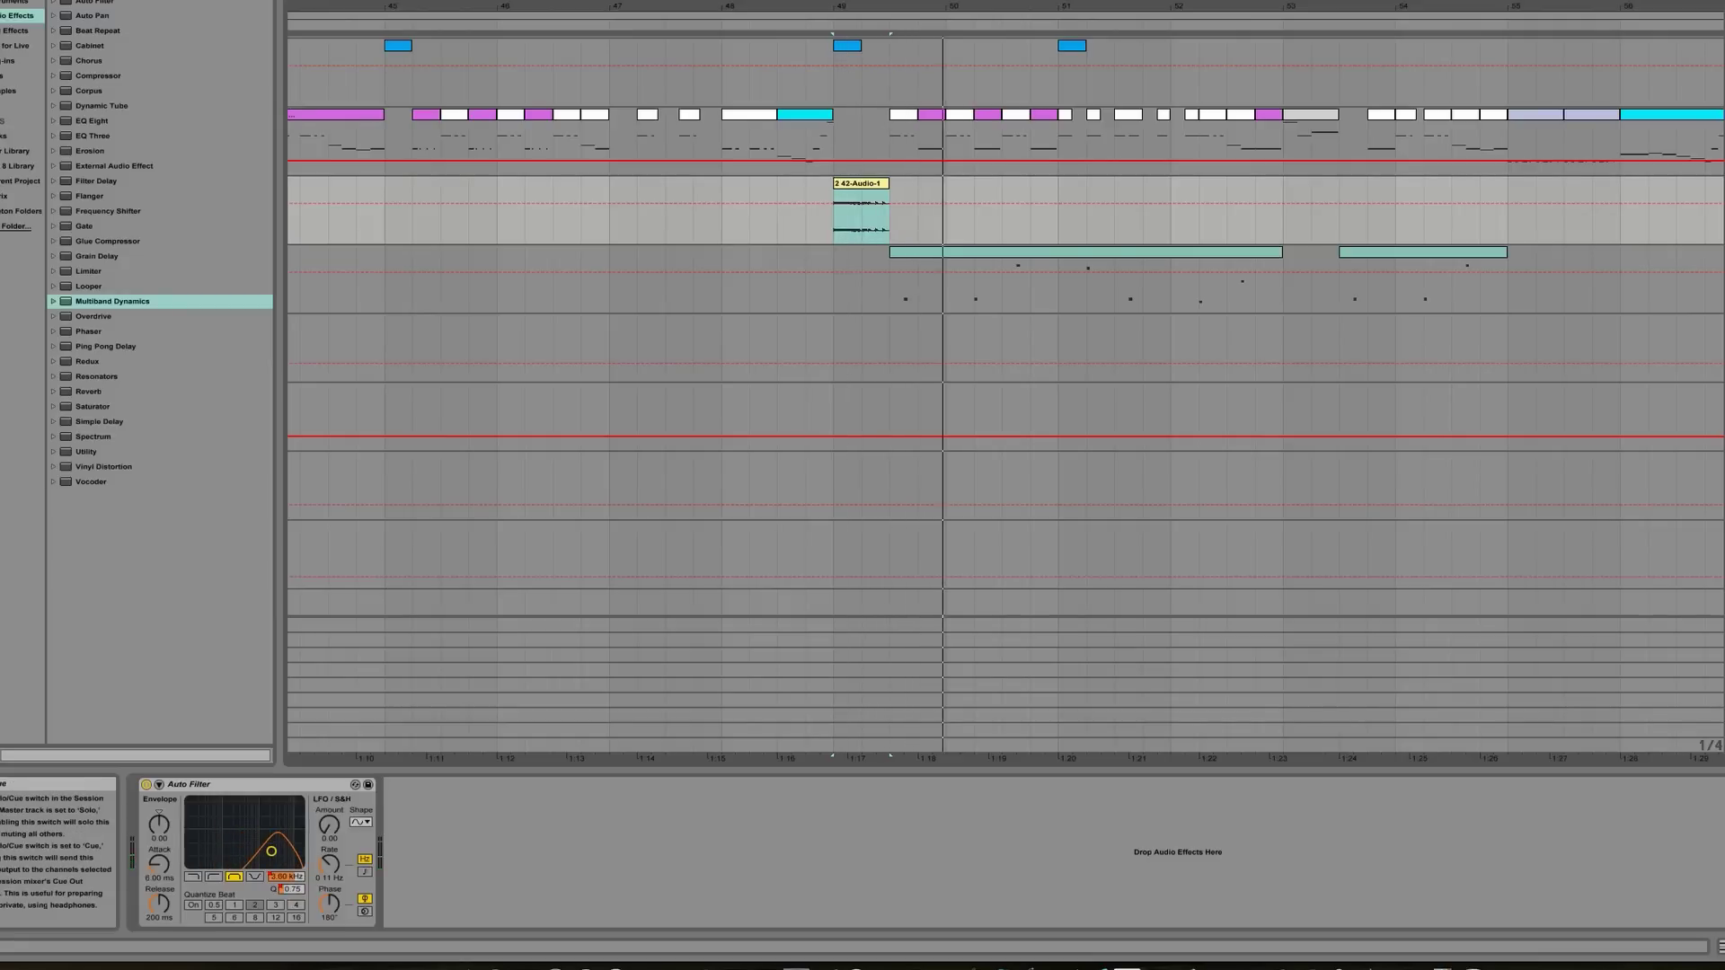
click(882, 300)
scroll(882, 299, down, 3)
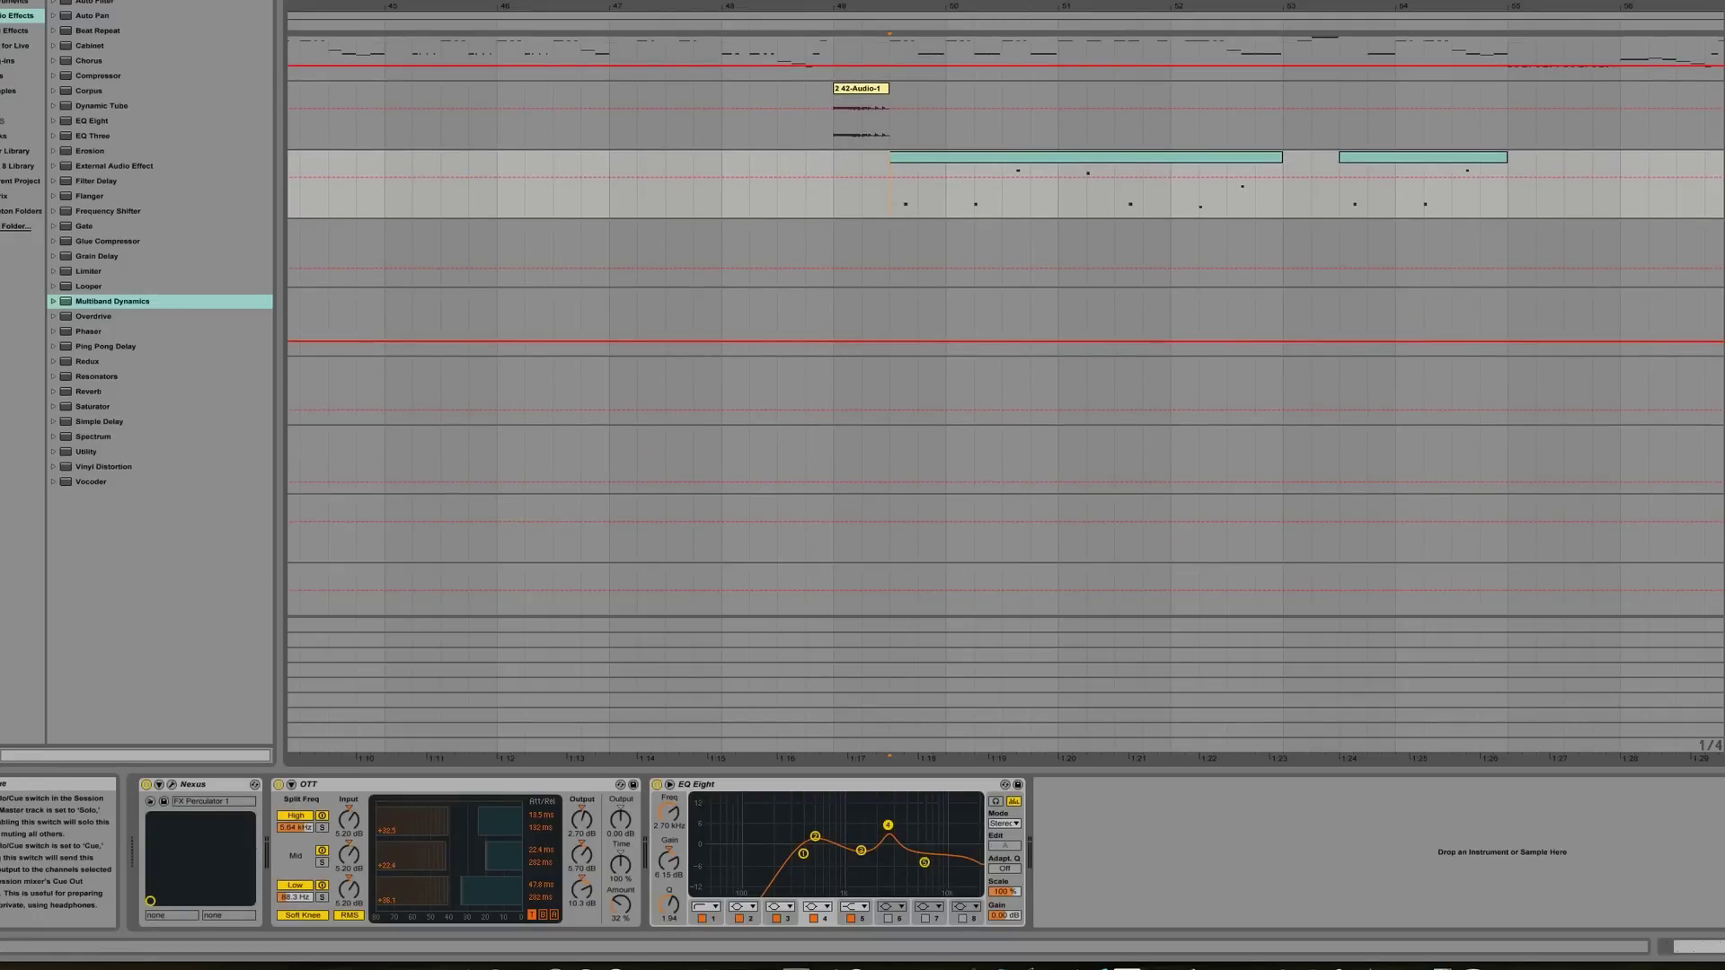
key(minus)
key(minus)
key(minus)
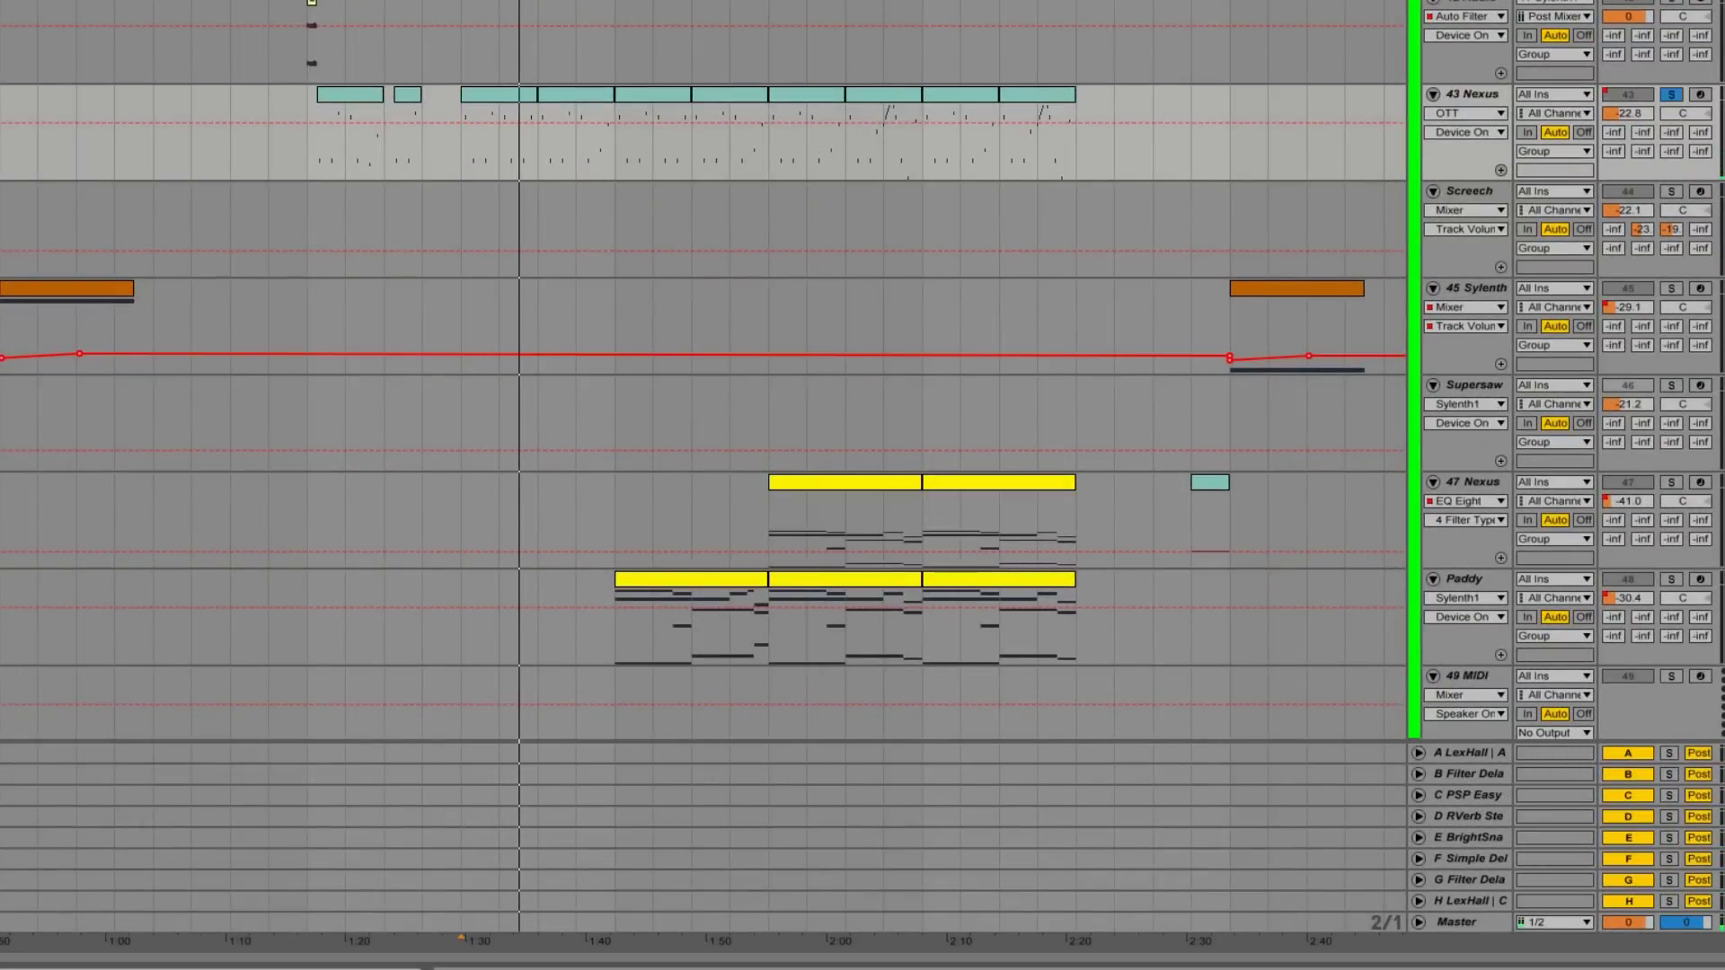
Step: Examine the Nexus preset on the 43 Nexus track, toggle its OTT off and on, and play the part again
key(super+alt+p)
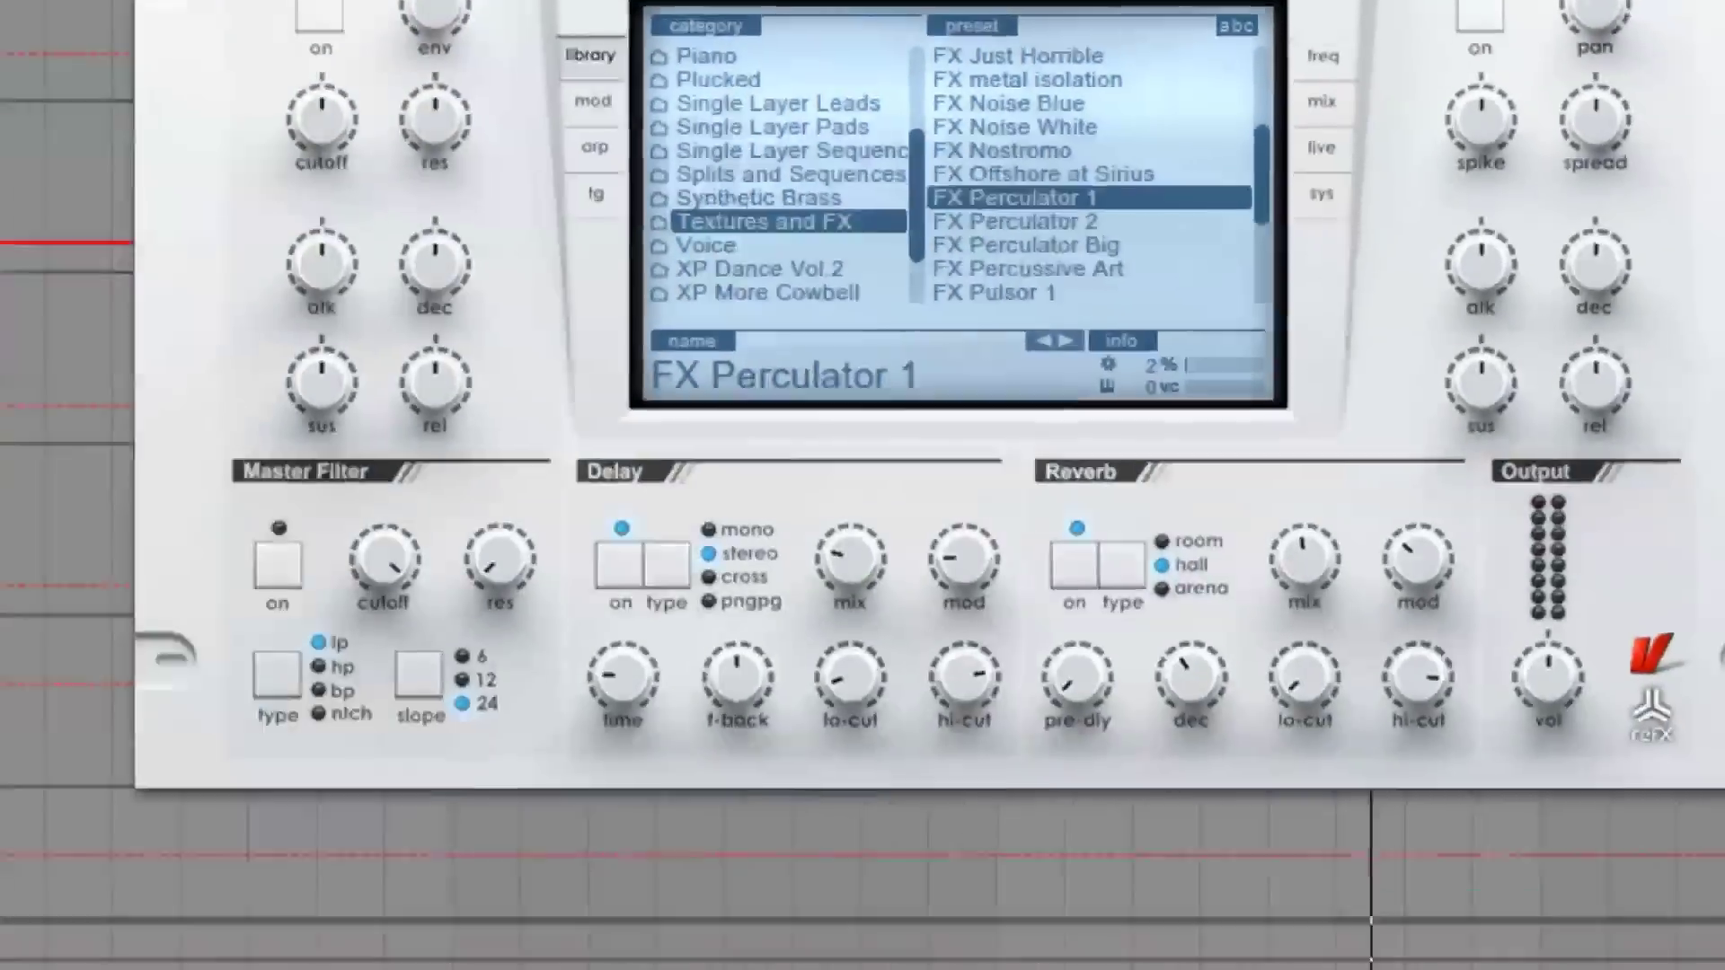
click(644, 157)
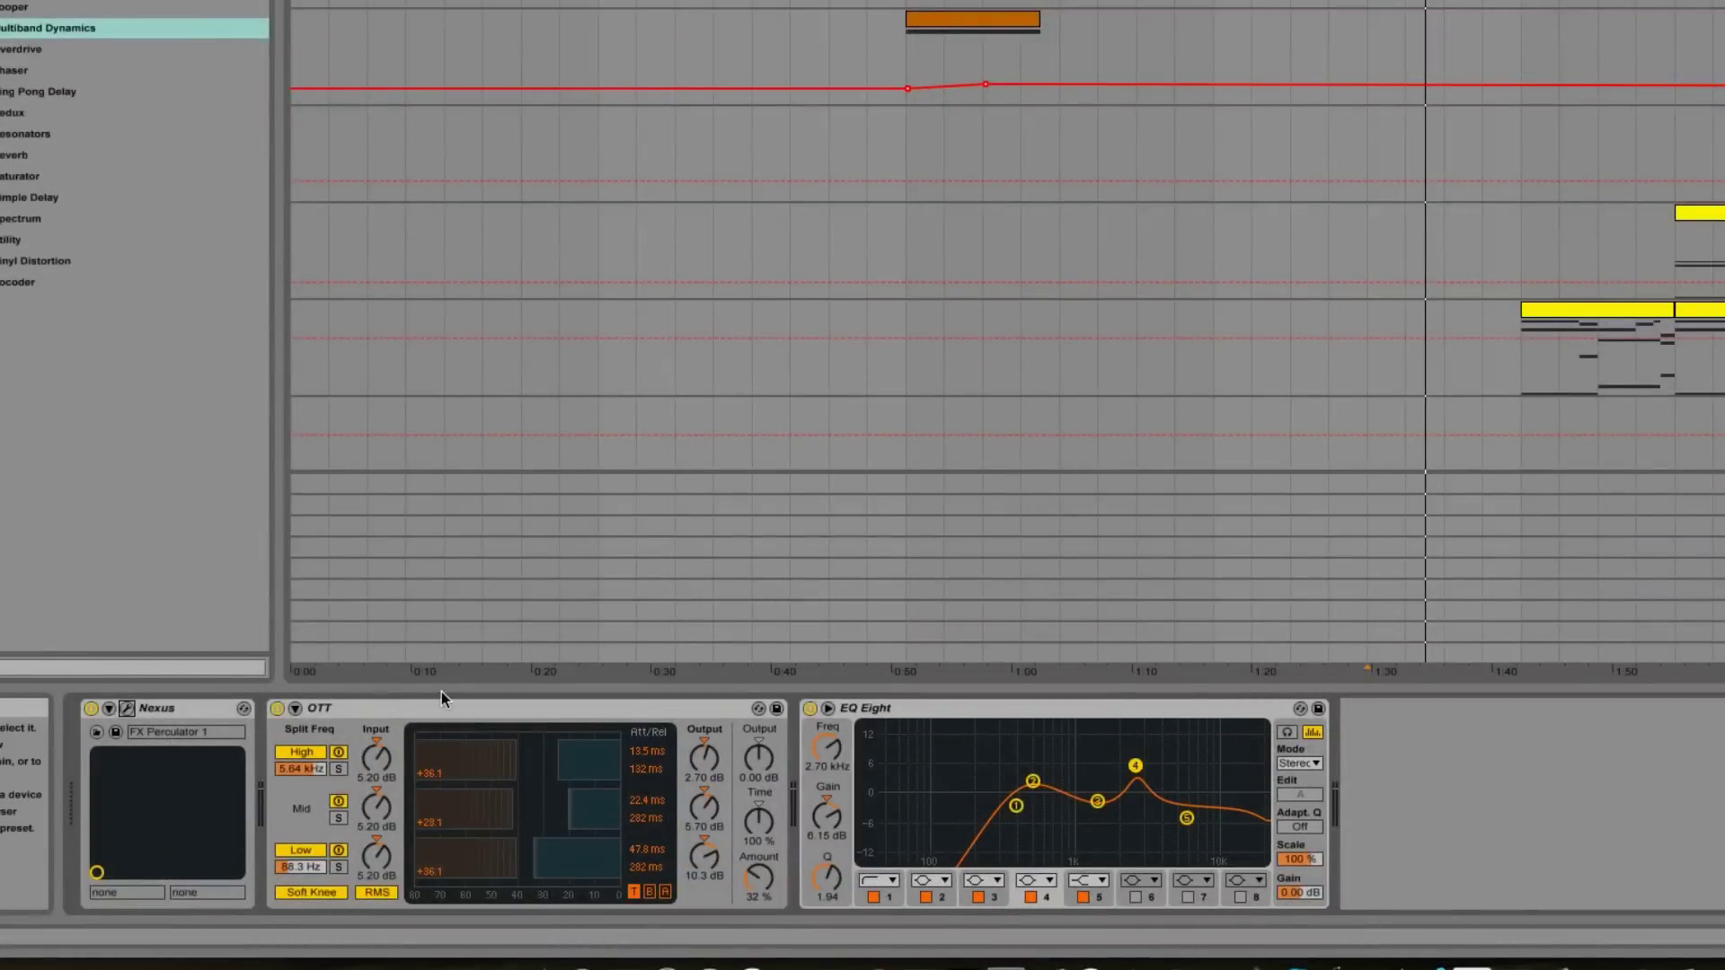
click(276, 708)
click(277, 709)
click(354, 706)
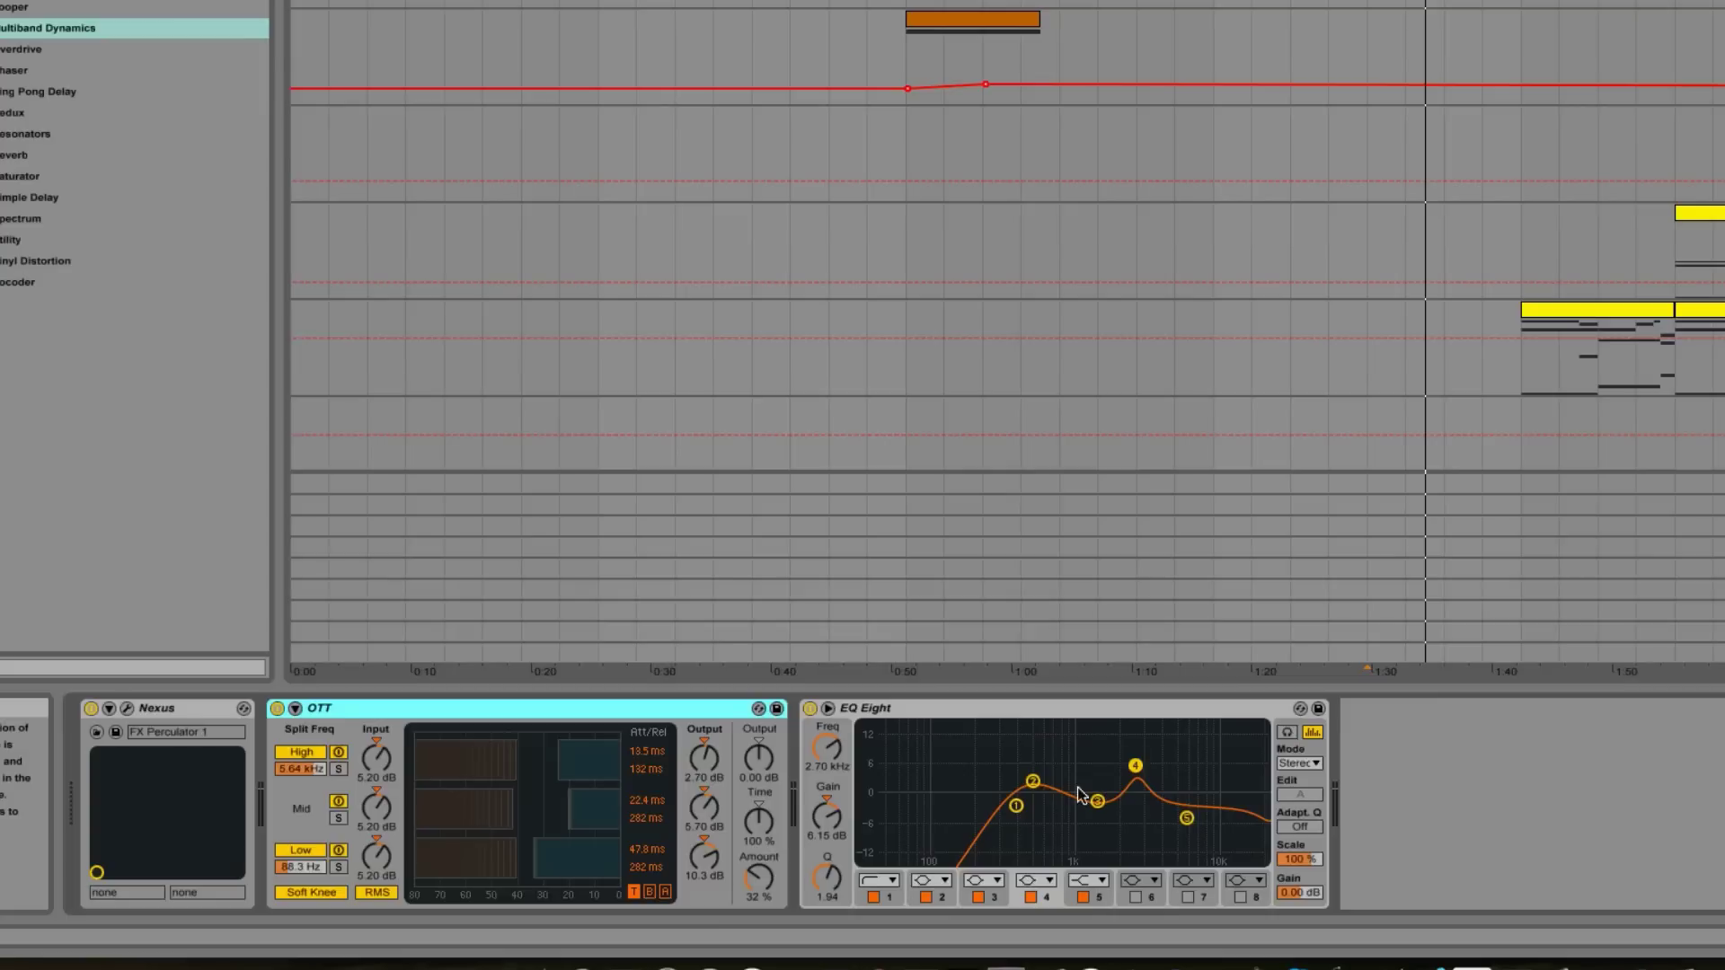
key(space)
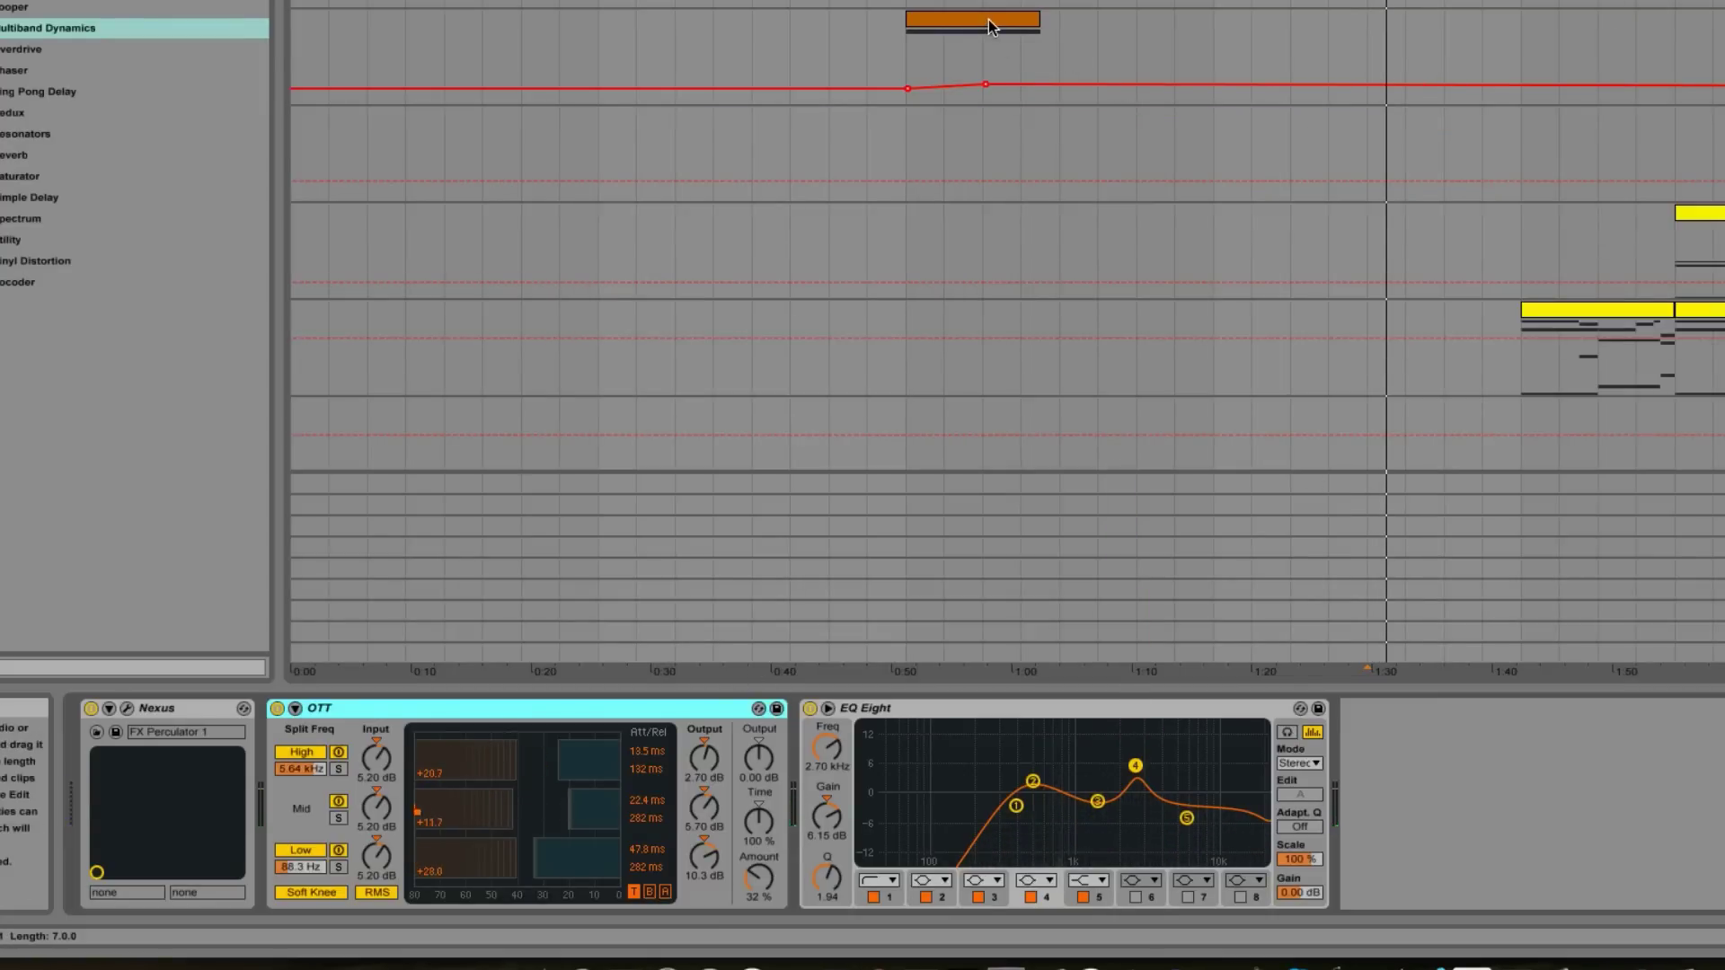
Step: Select the 45 Sylenth1 clip at bar 33 and look over the clips and device chain on the tracks below it
click(989, 19)
scroll(1543, 110, down, 5)
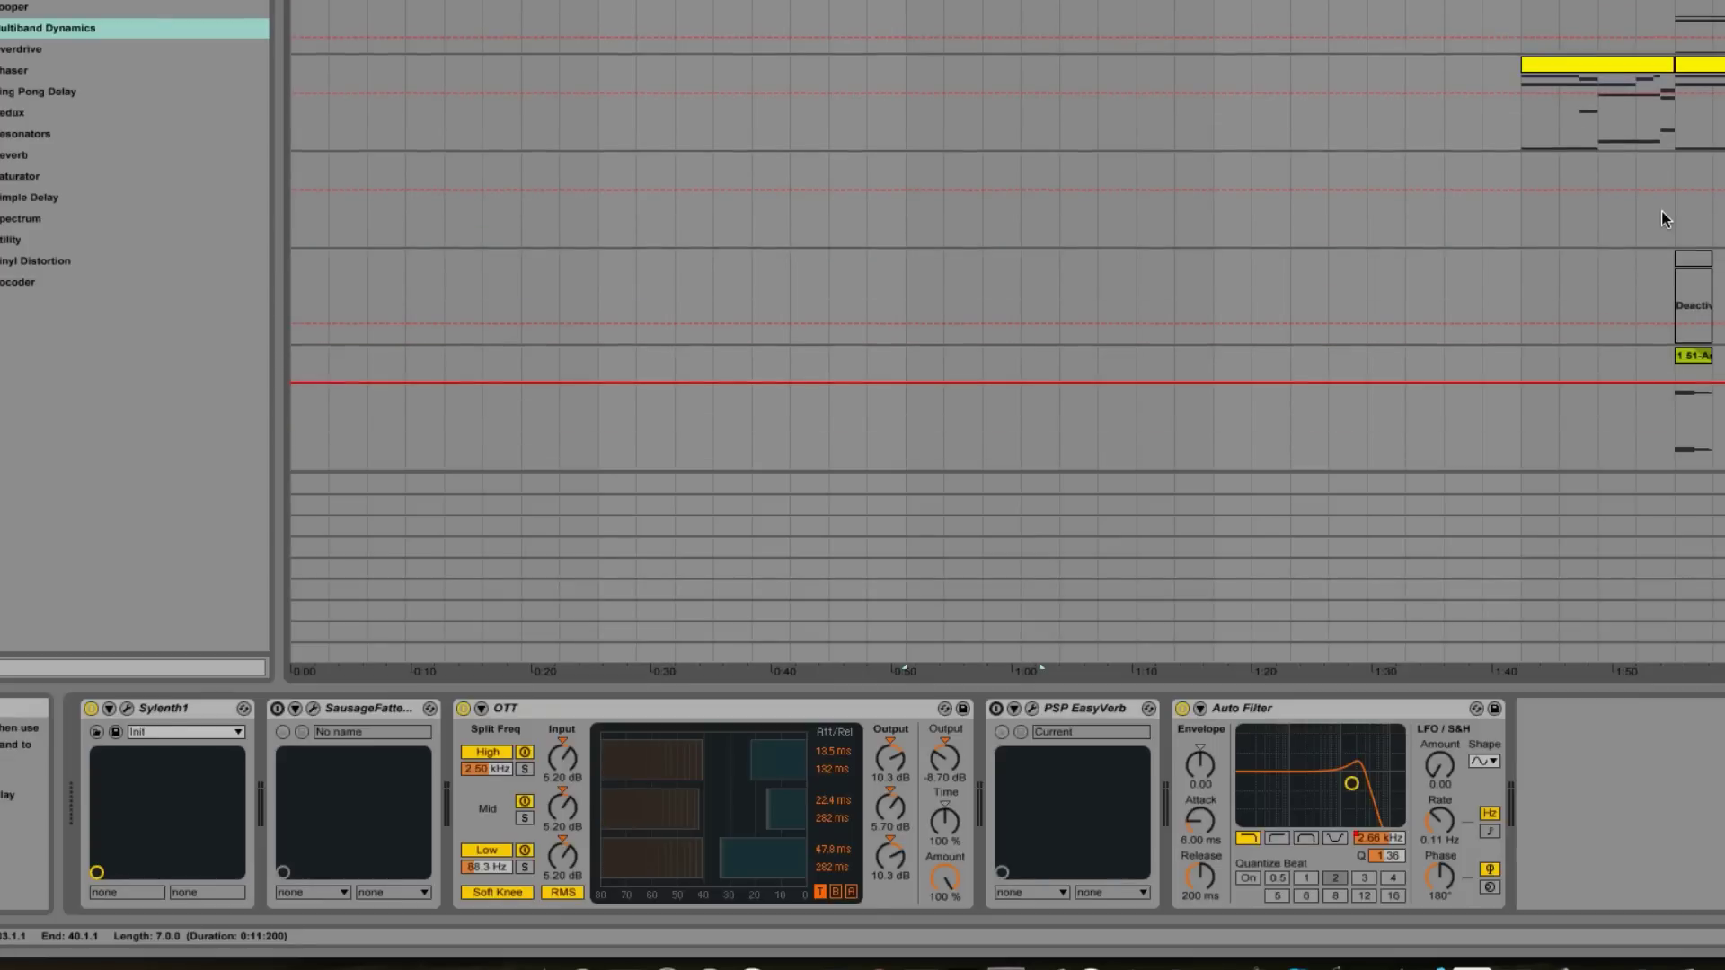
scroll(1662, 212, up, 3)
scroll(1662, 212, right, 3)
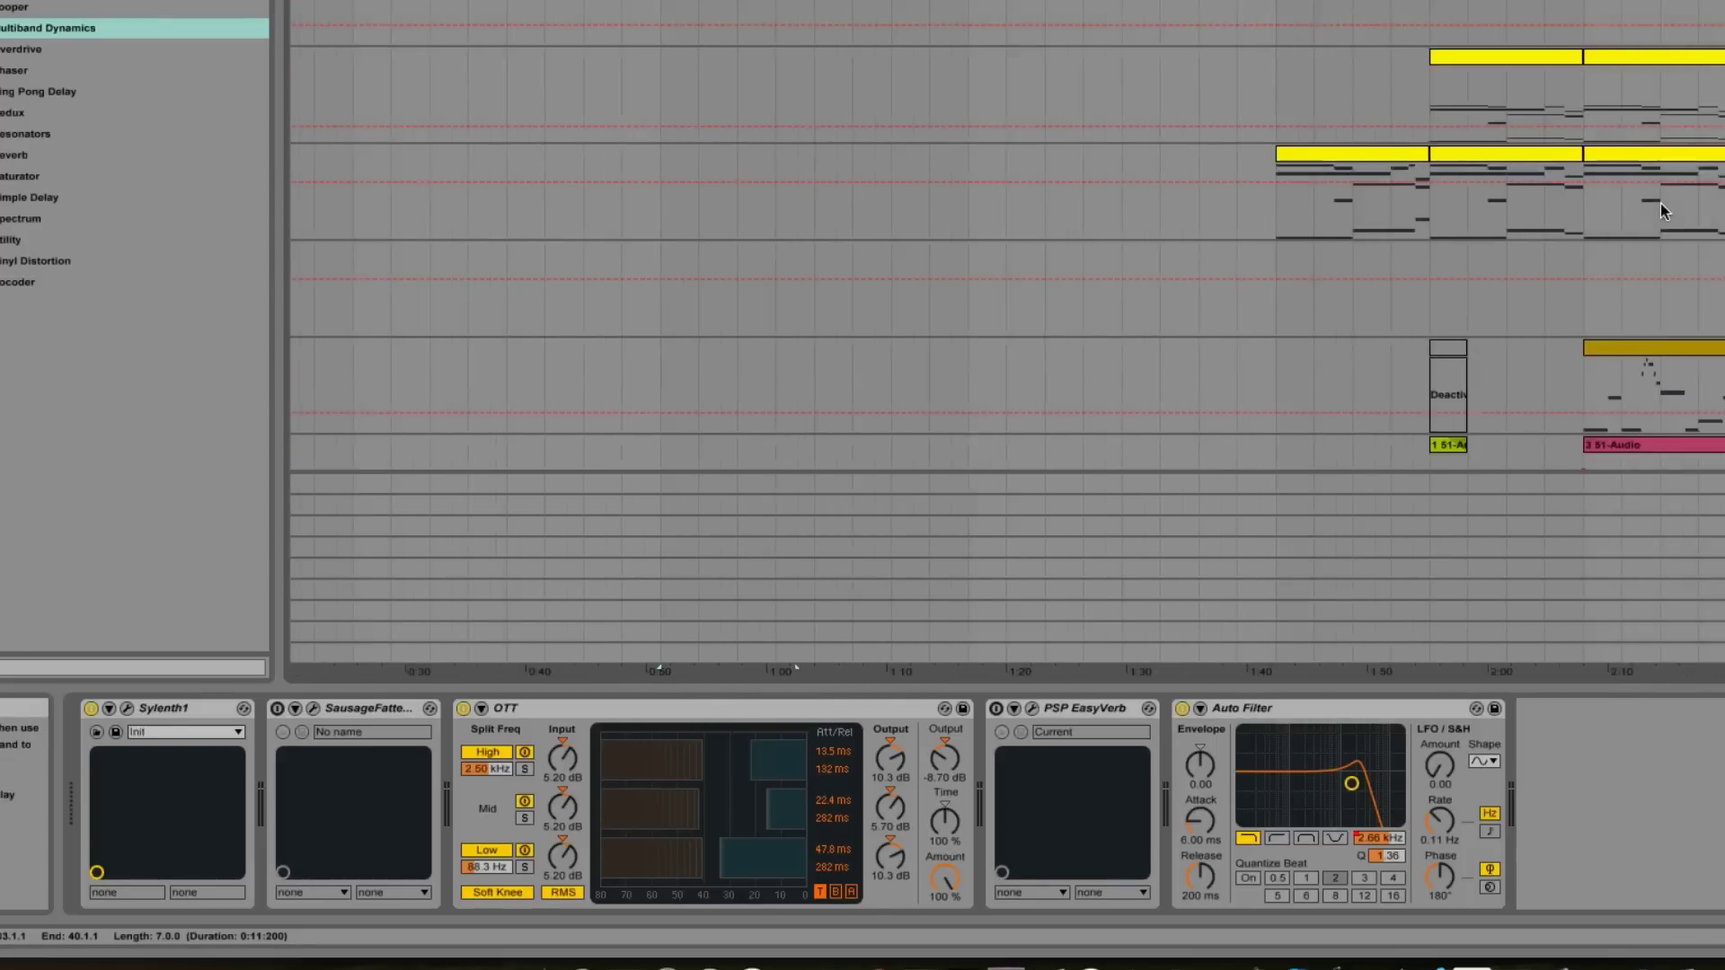
click(1444, 287)
key(minus)
key(minus)
key(minus)
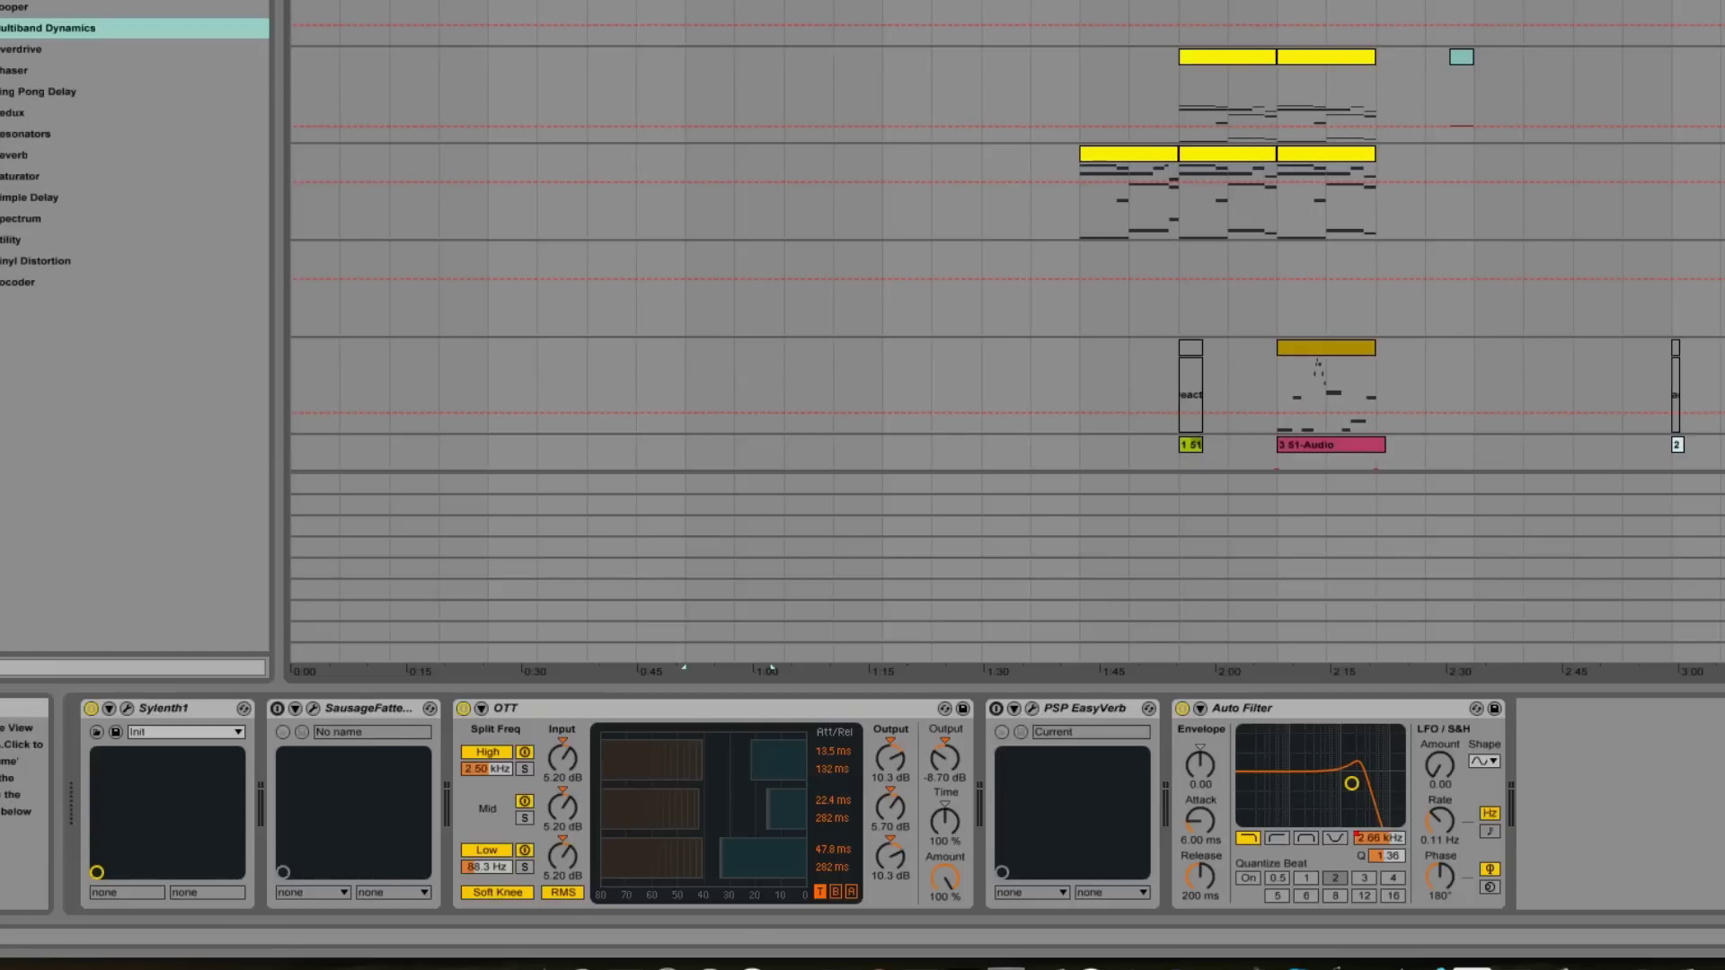
key(Up)
scroll(1006, 234, down, 1)
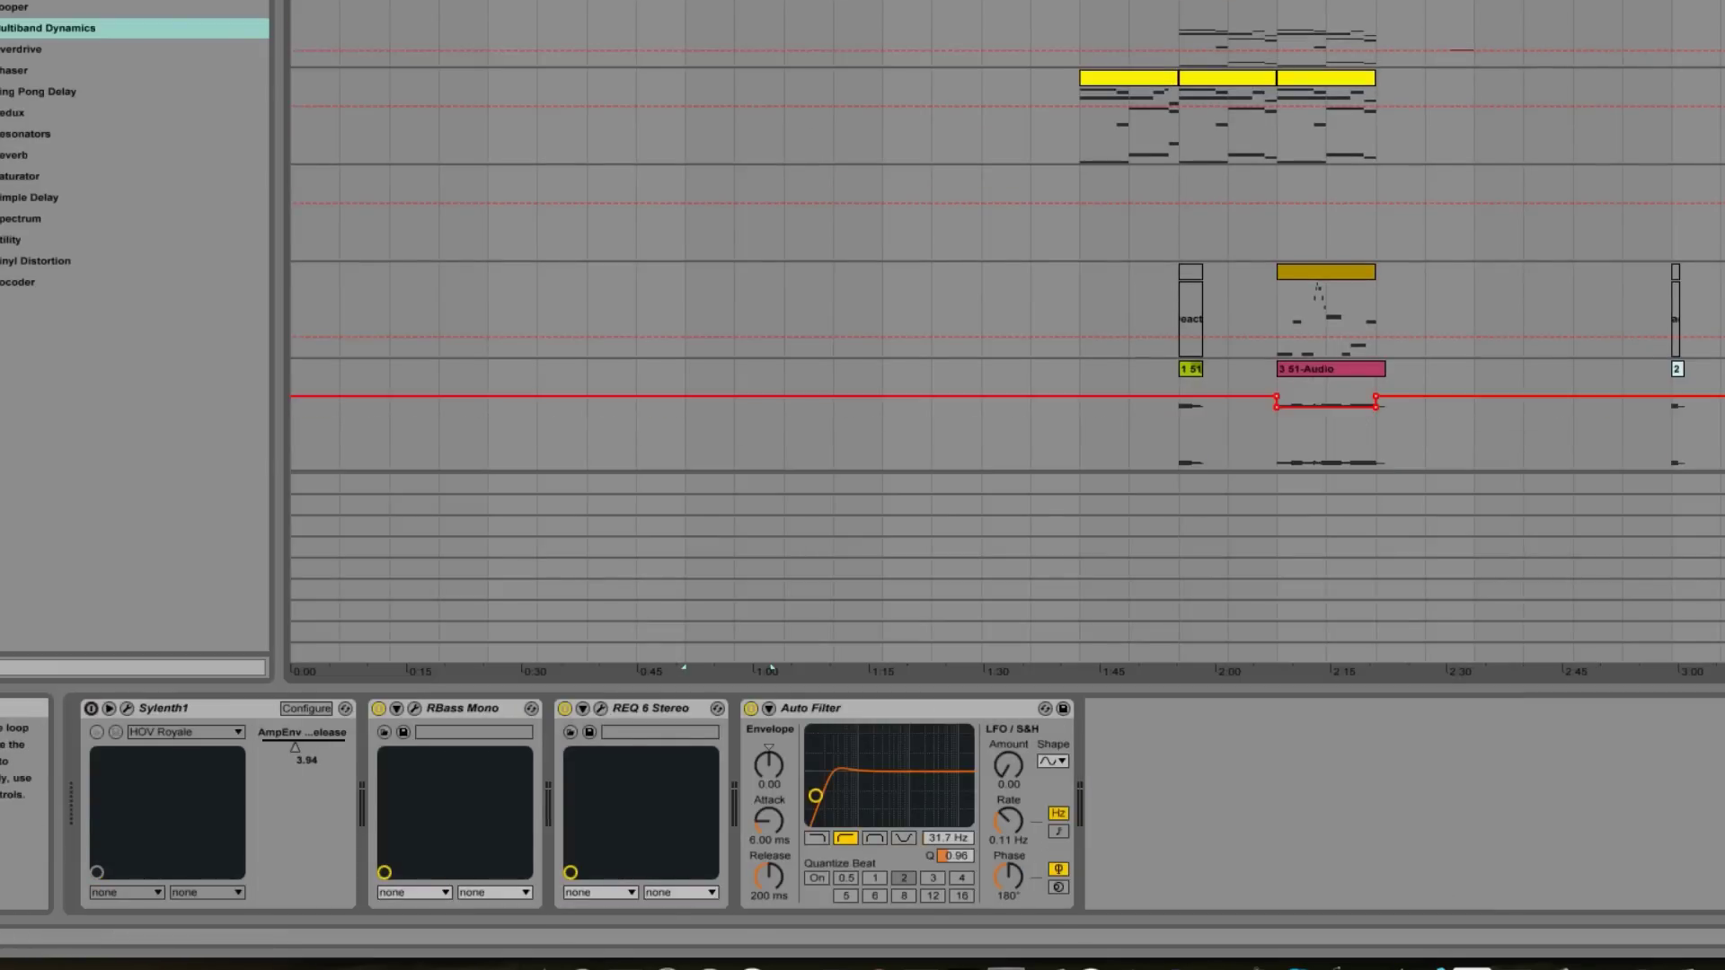
key(minus)
key(minus)
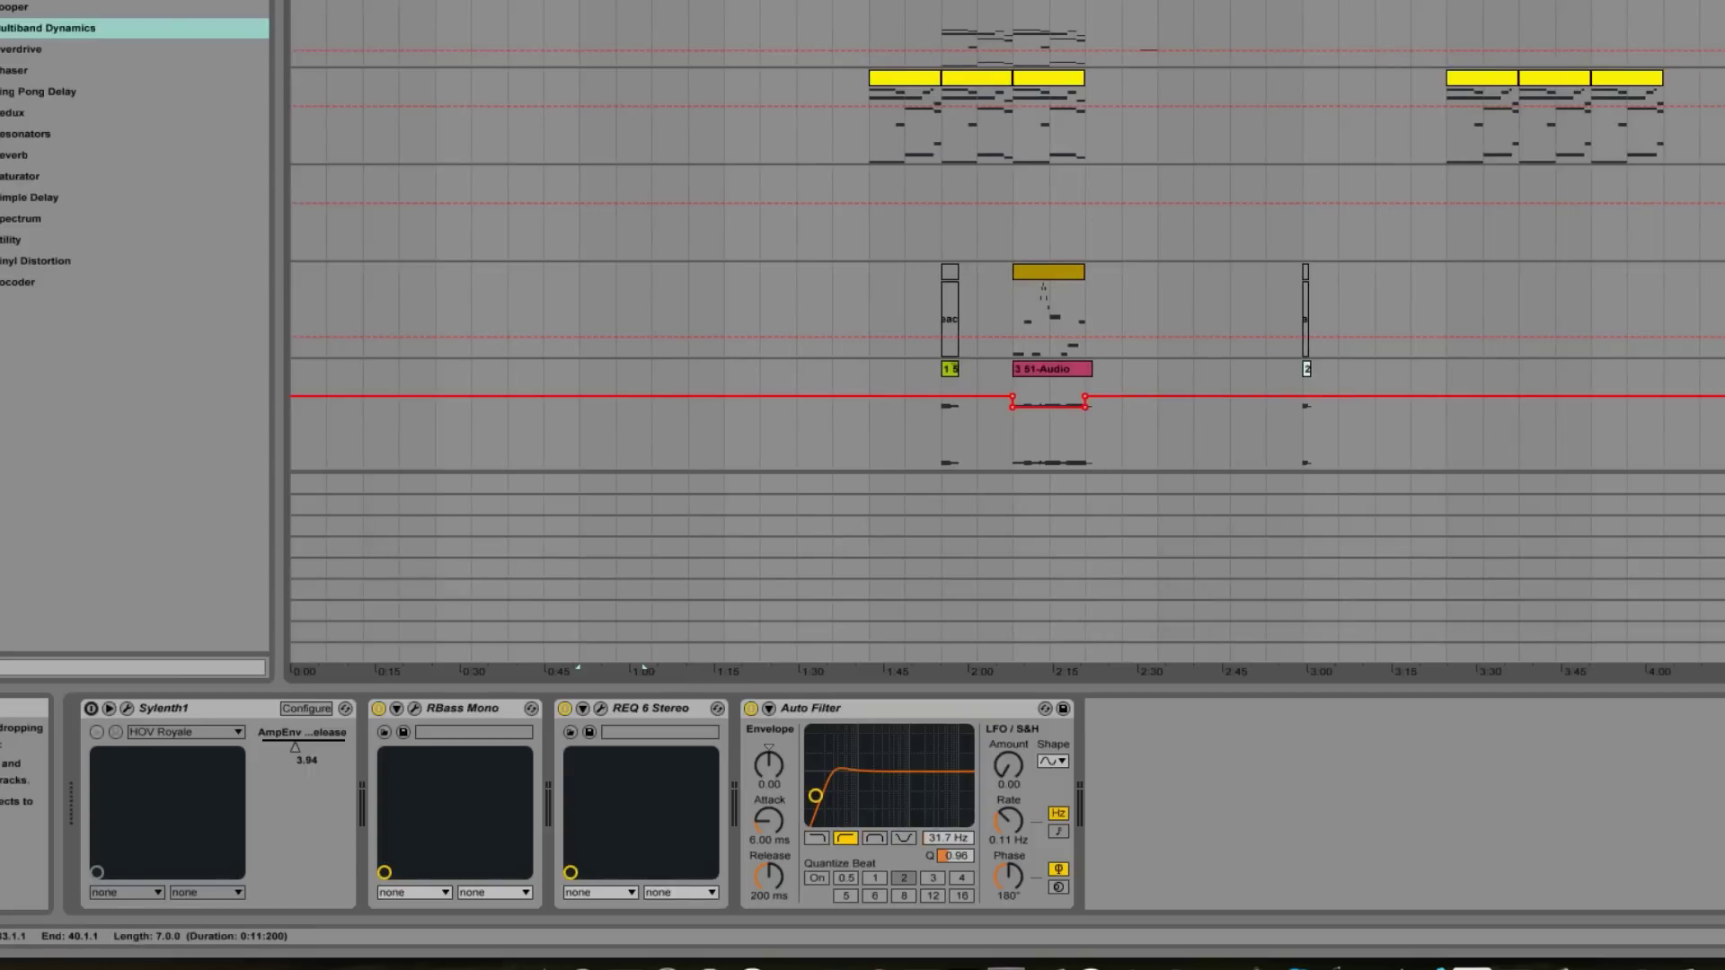
Step: Play the 45 Sylenth1 clip from bar 33 through its filter and volume build
key(space)
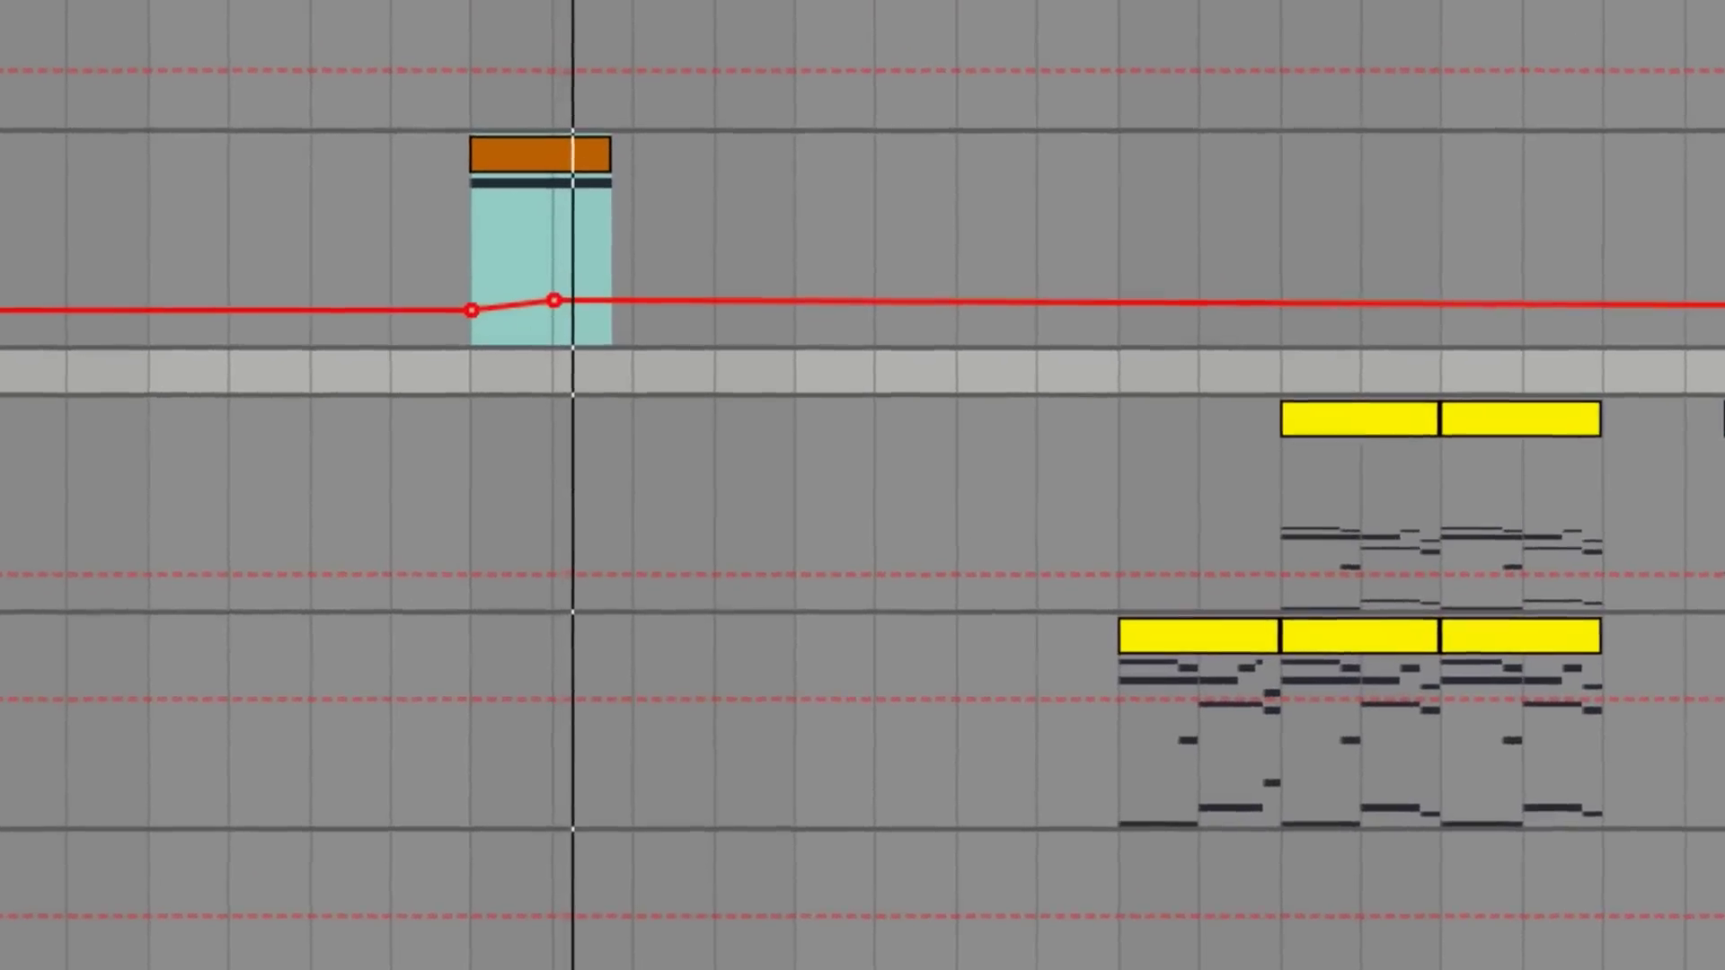
click(466, 269)
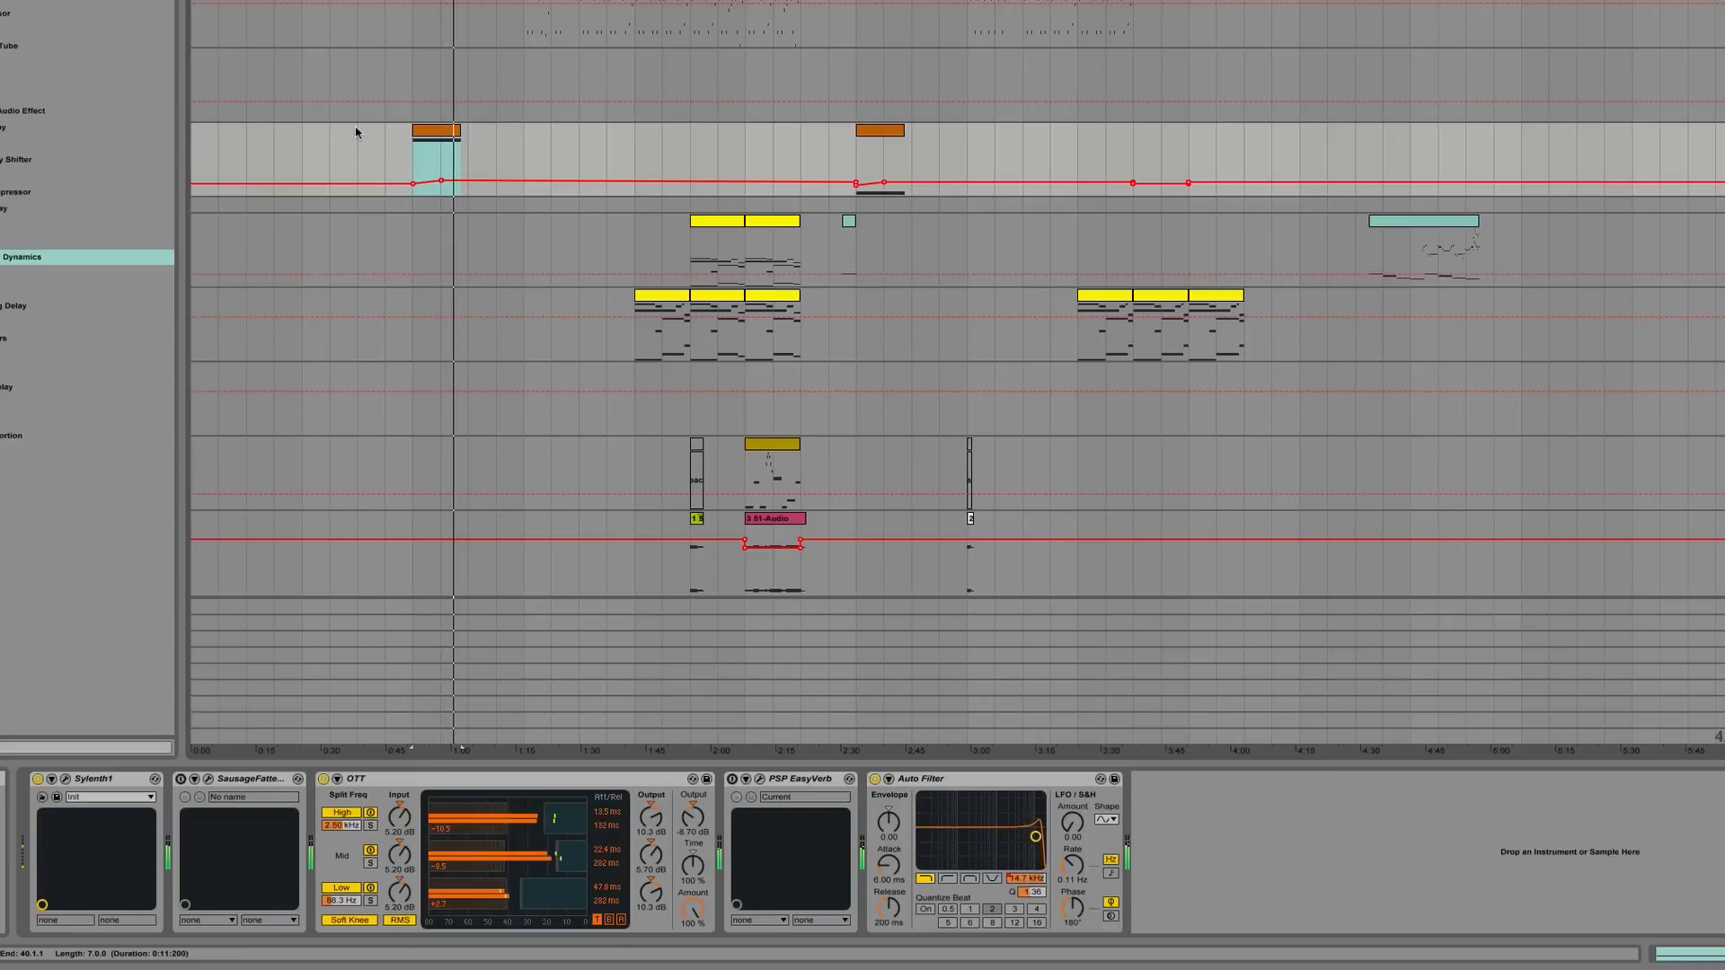
click(427, 132)
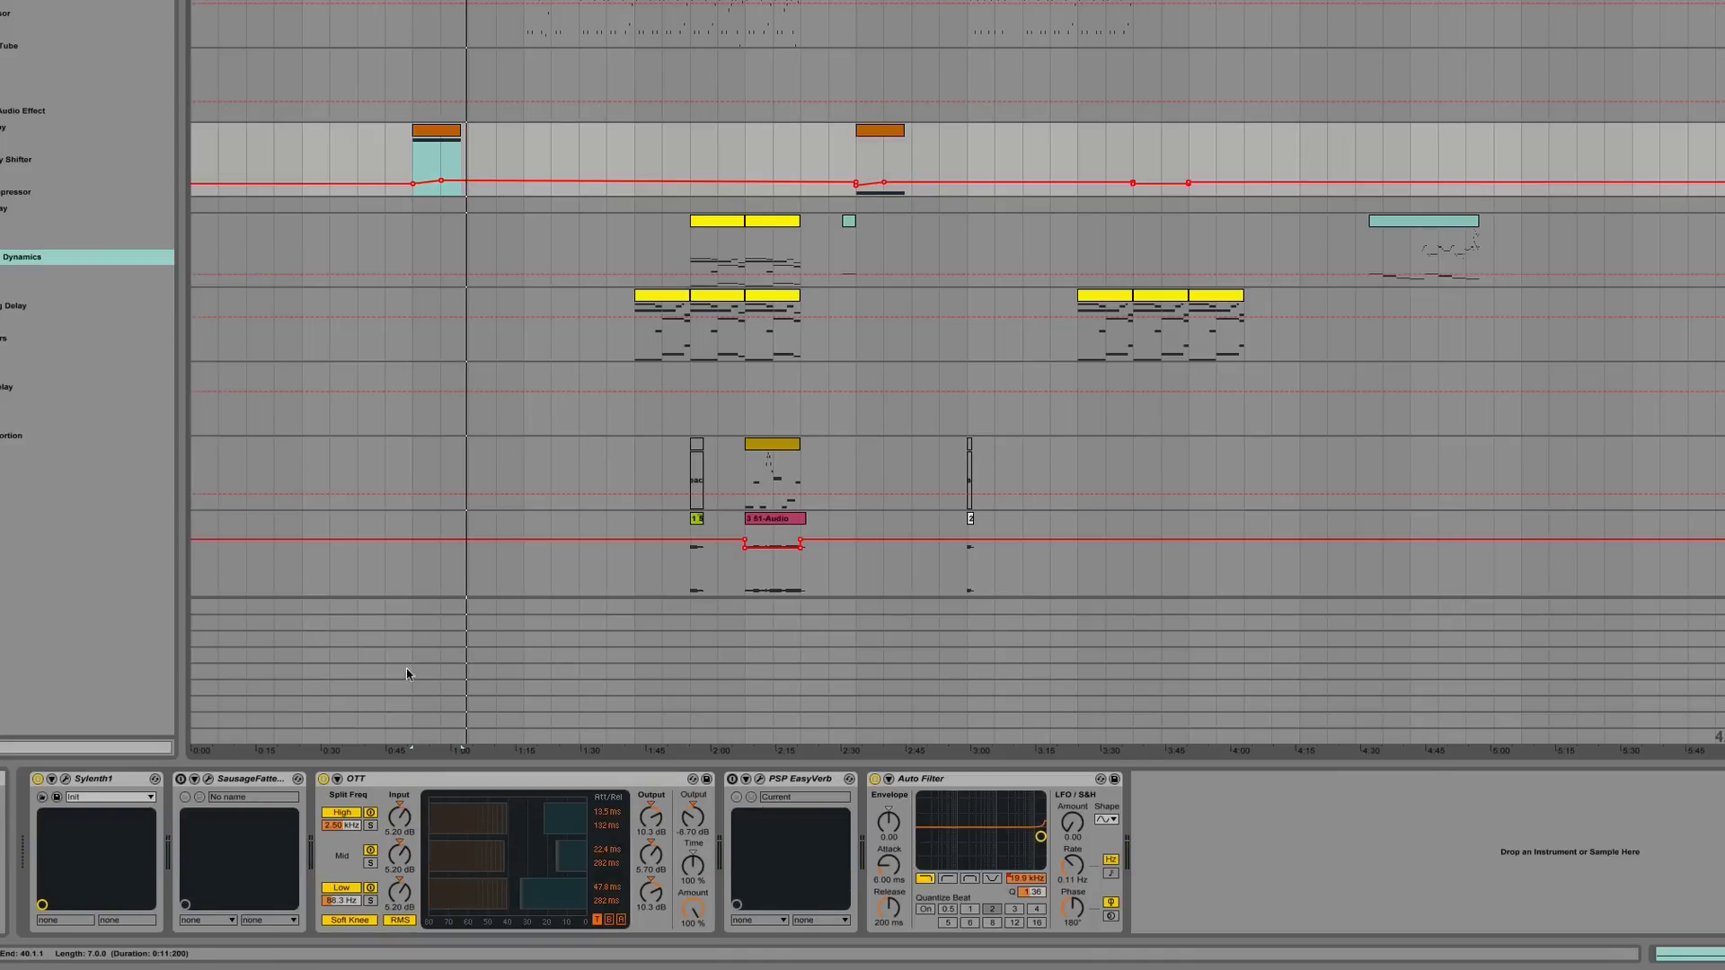
Step: Open the 45 Sylenth1 synth and inspect the oscillator and filter settings of Part B and Part A
click(67, 781)
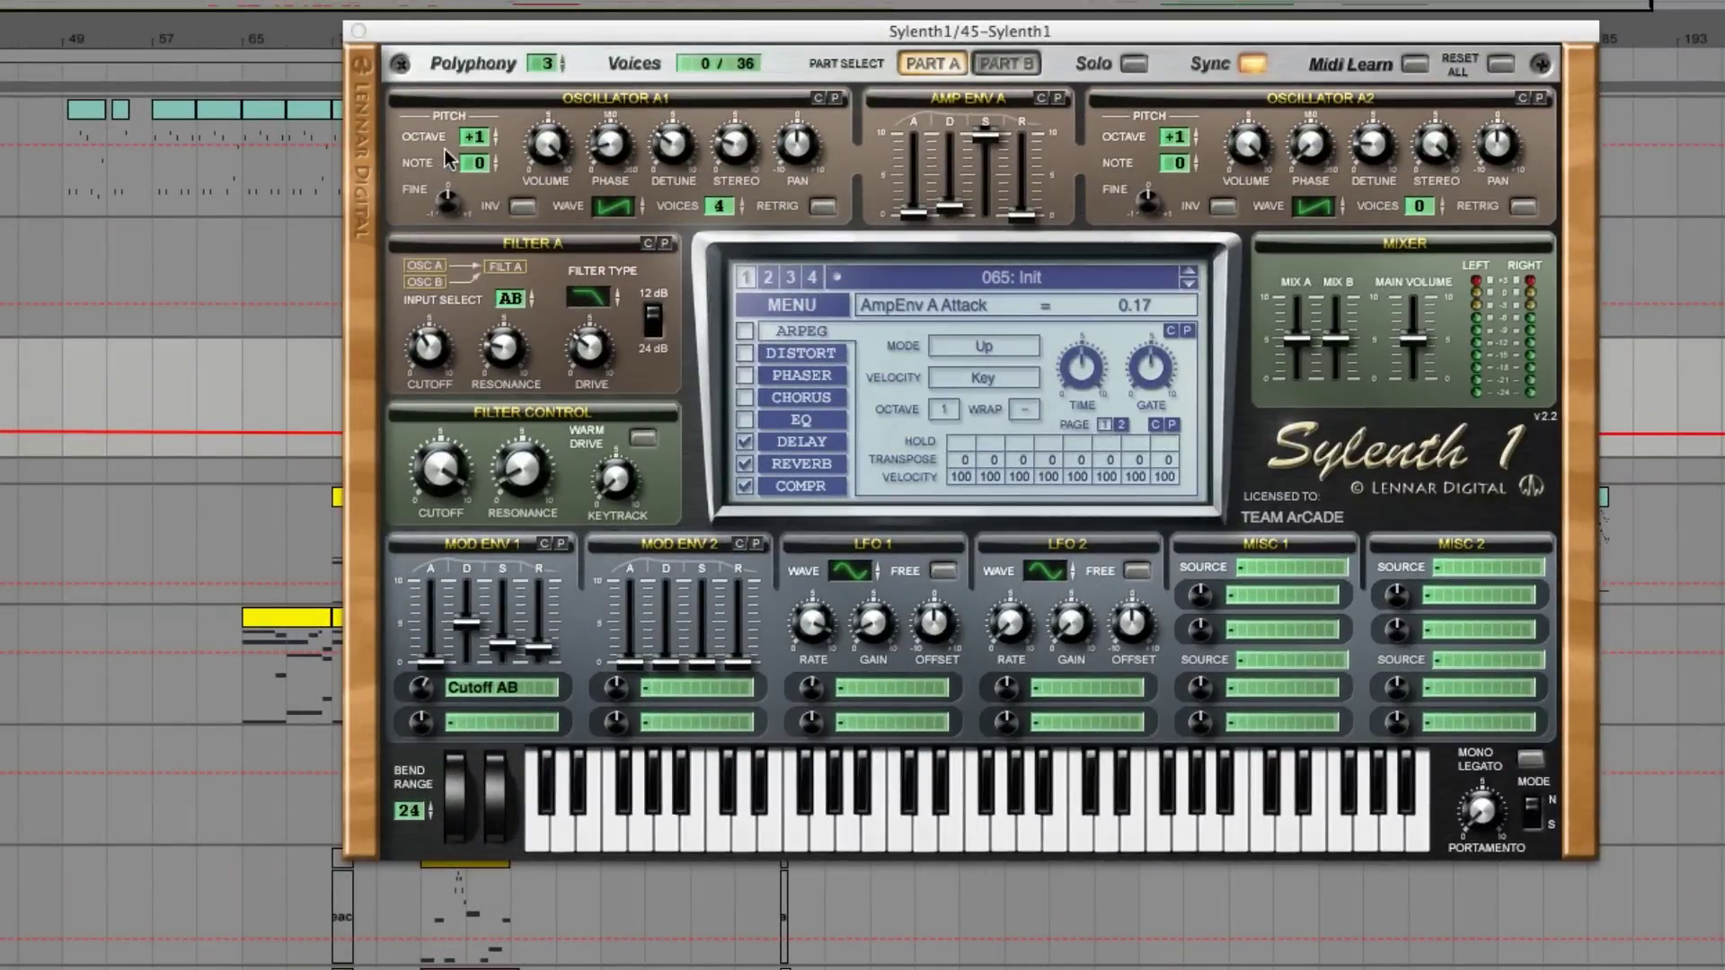
click(1029, 64)
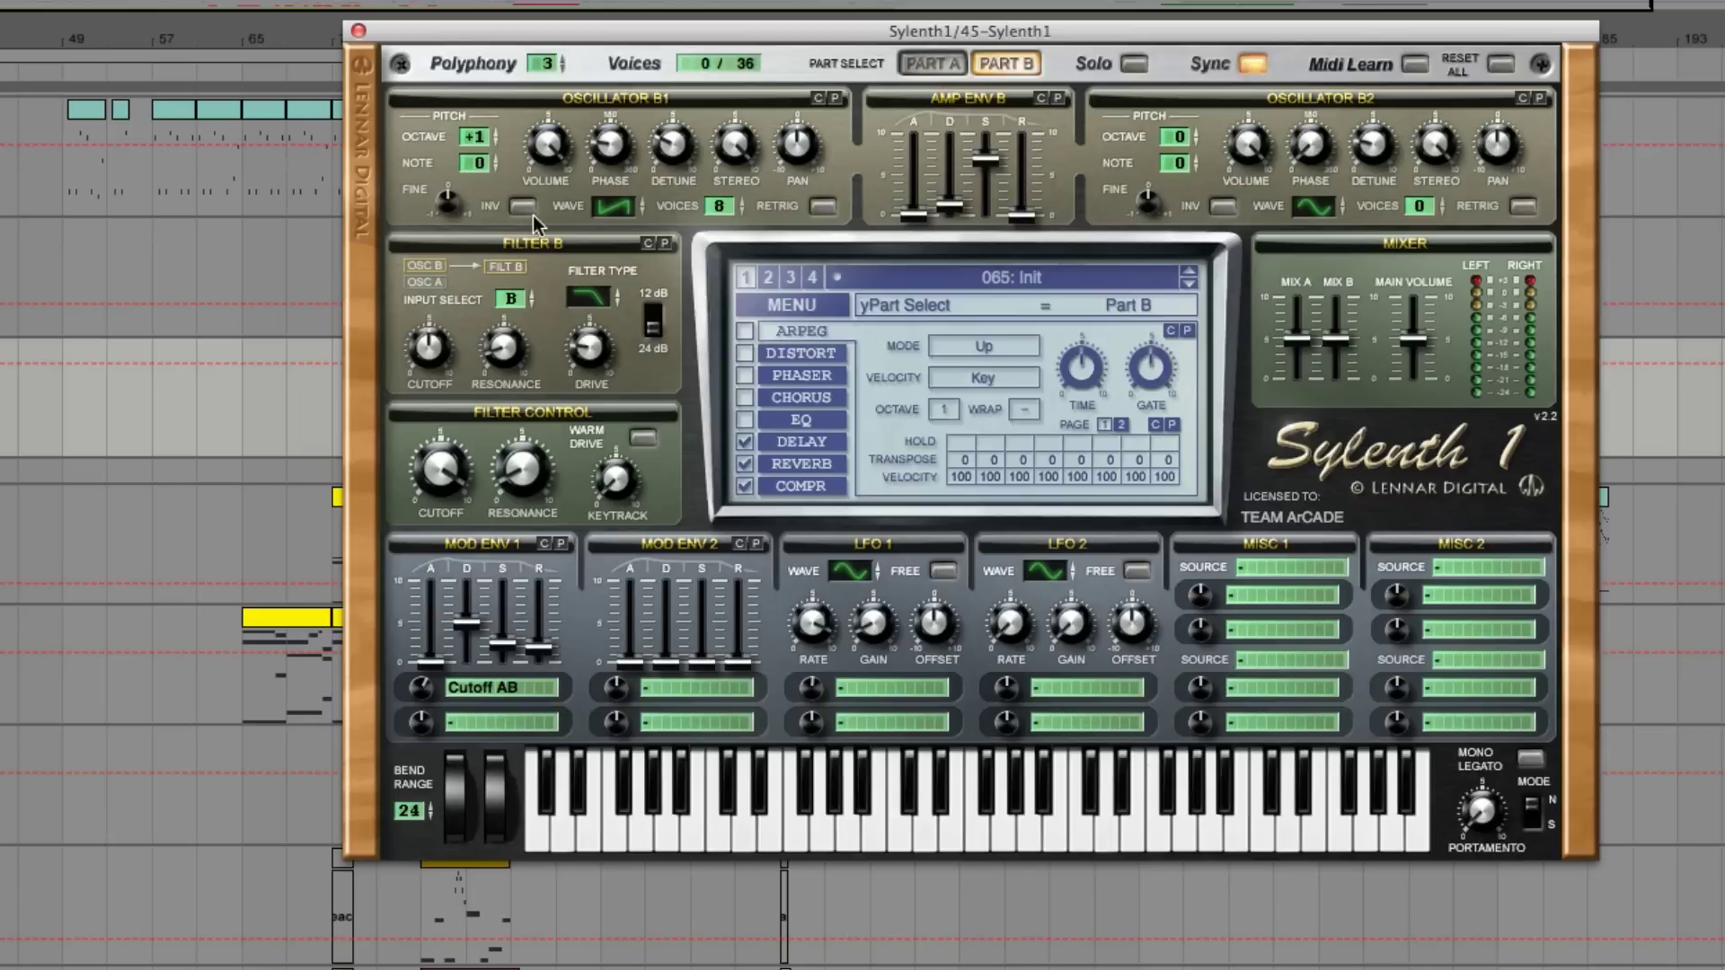
click(931, 63)
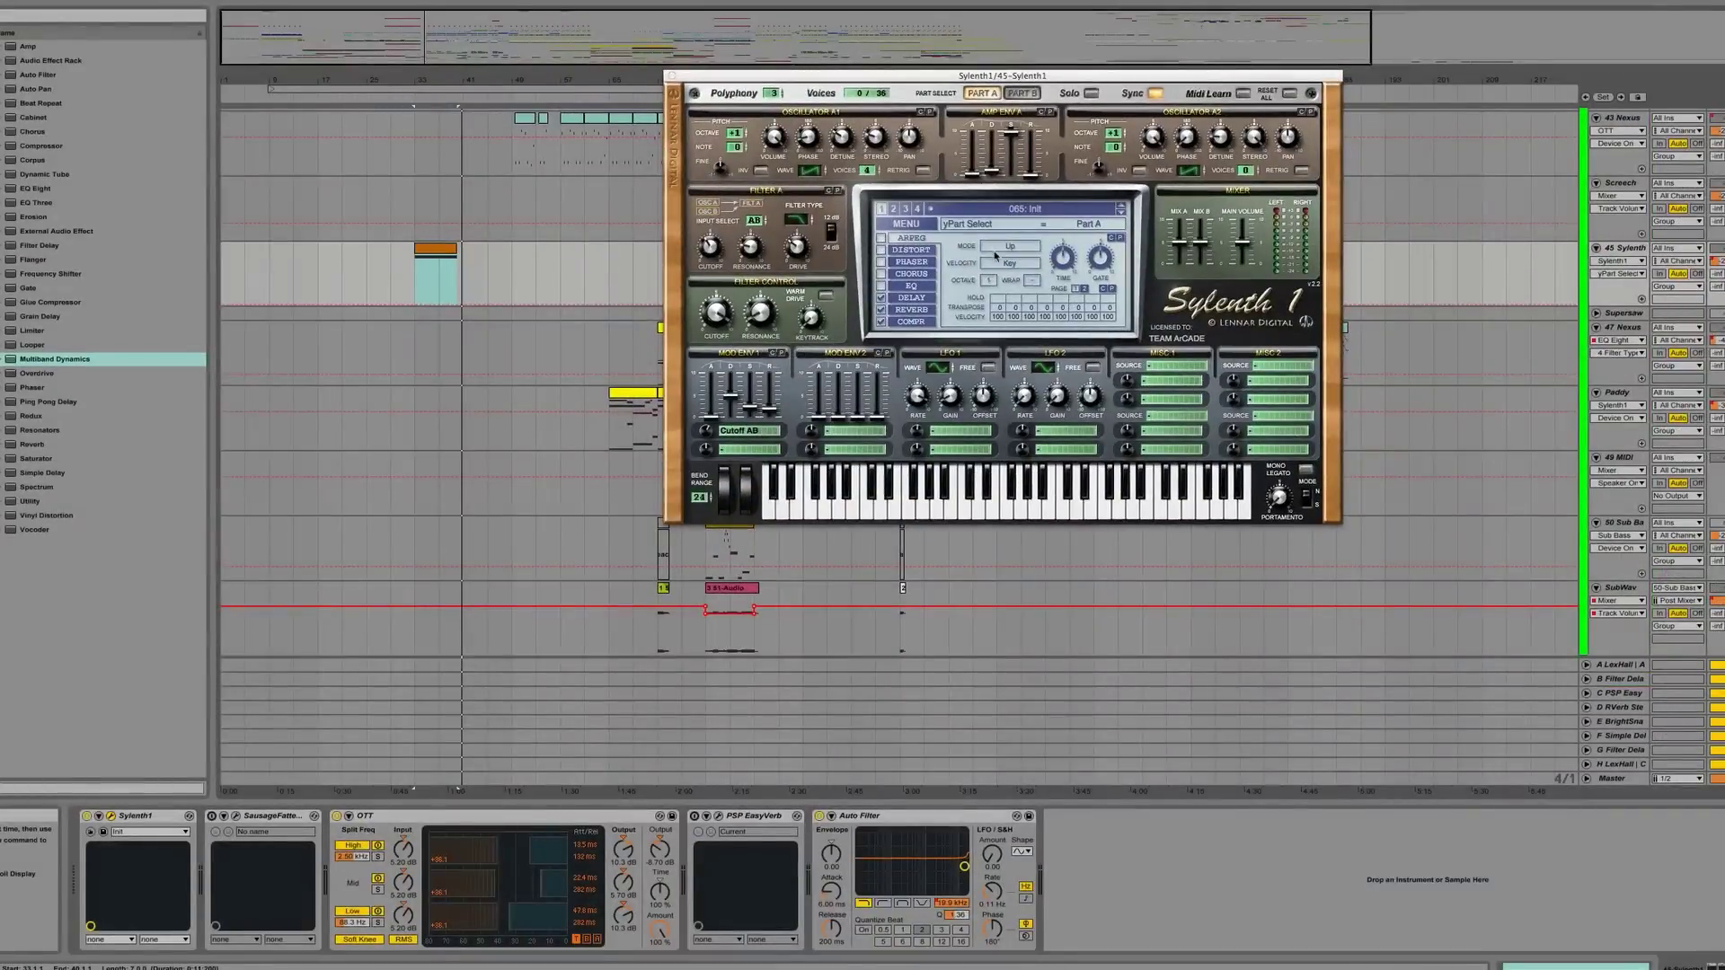
Step: Show the Pitch Bend envelope of the 45 Sylenth1 clip at bar 33 and play the clip
click(459, 259)
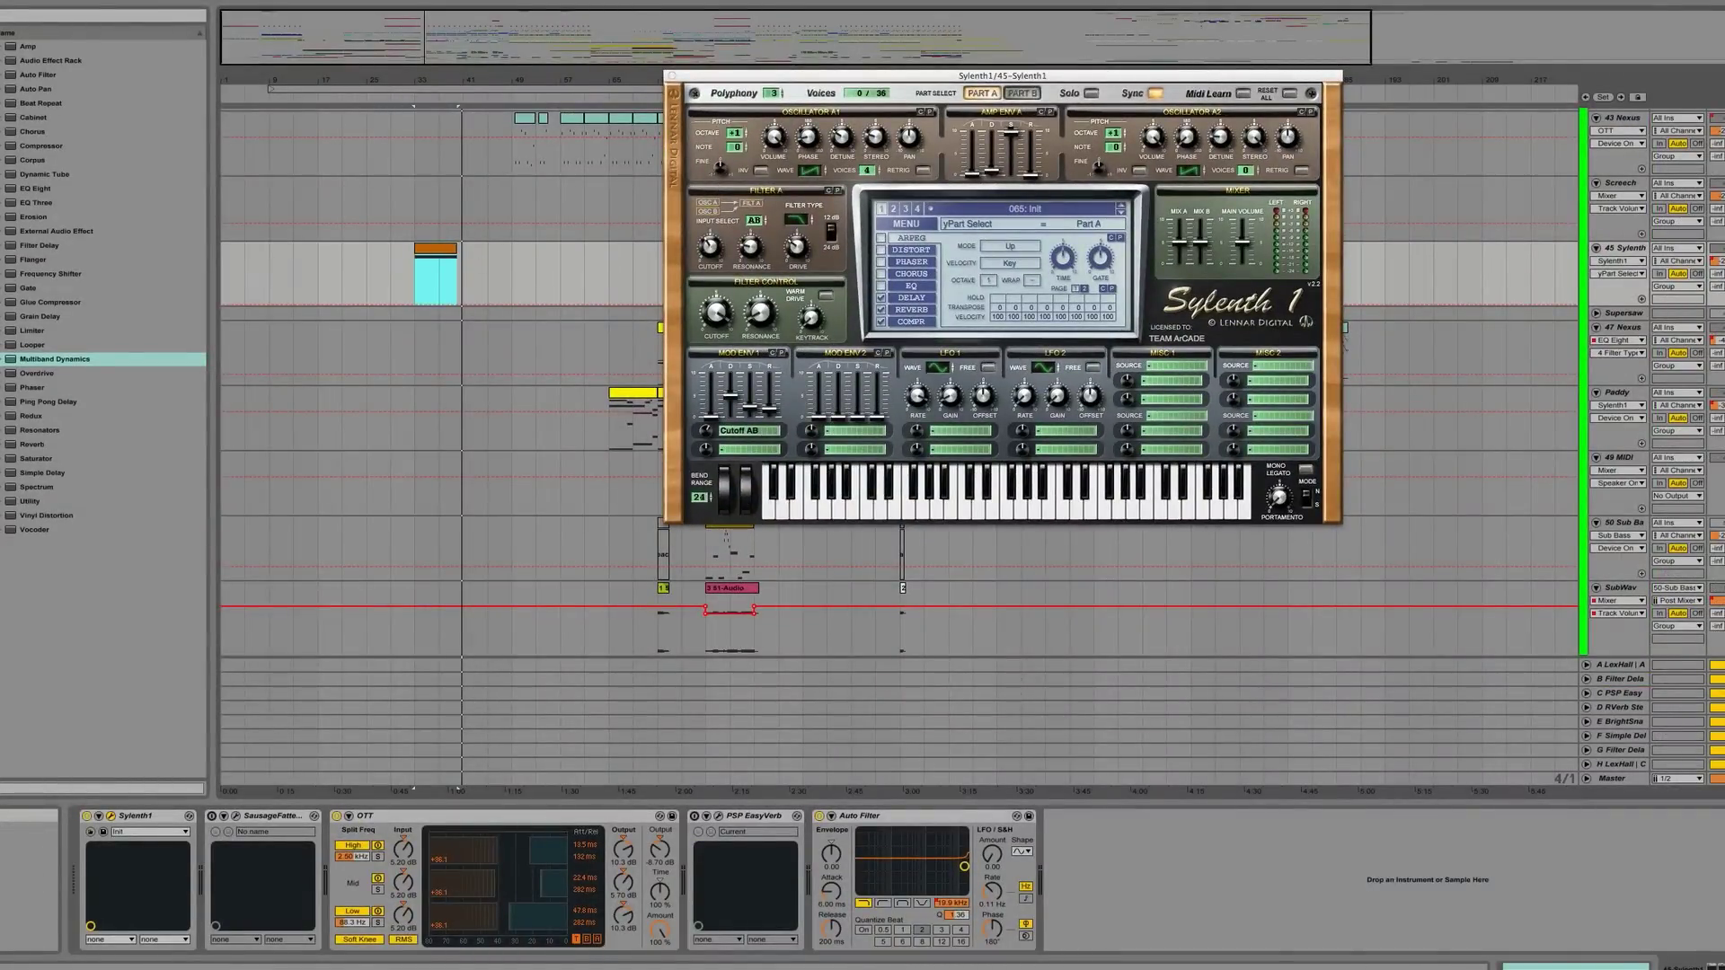
key(shift+Tab)
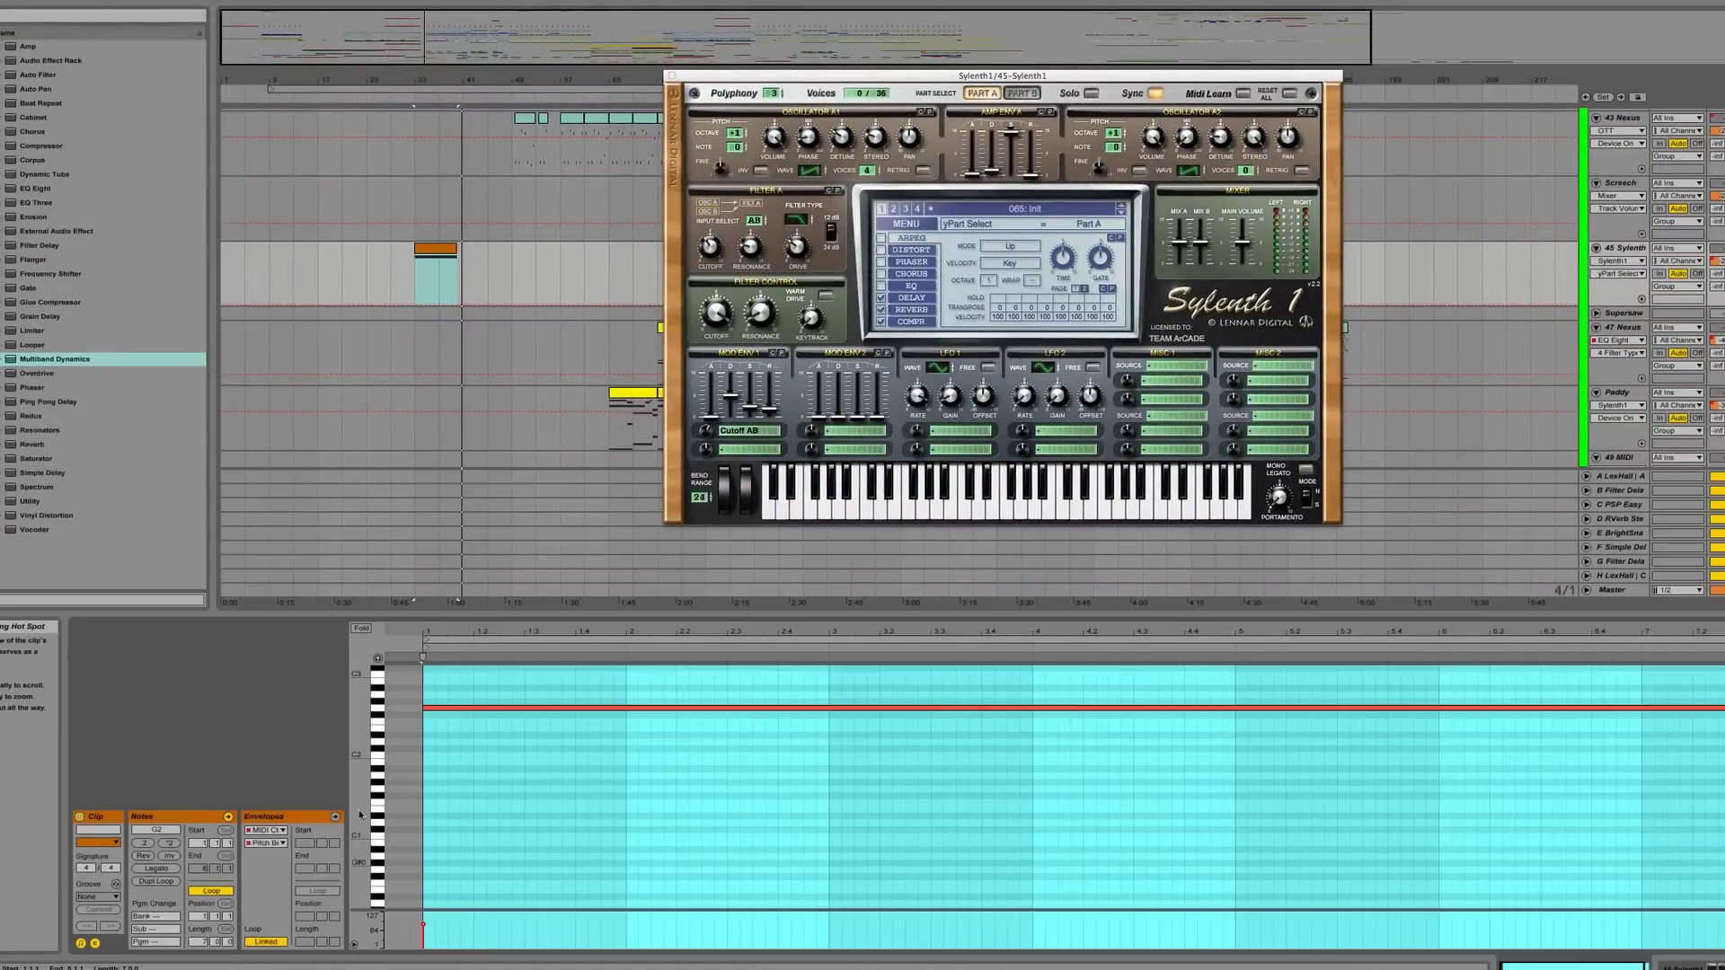
click(95, 943)
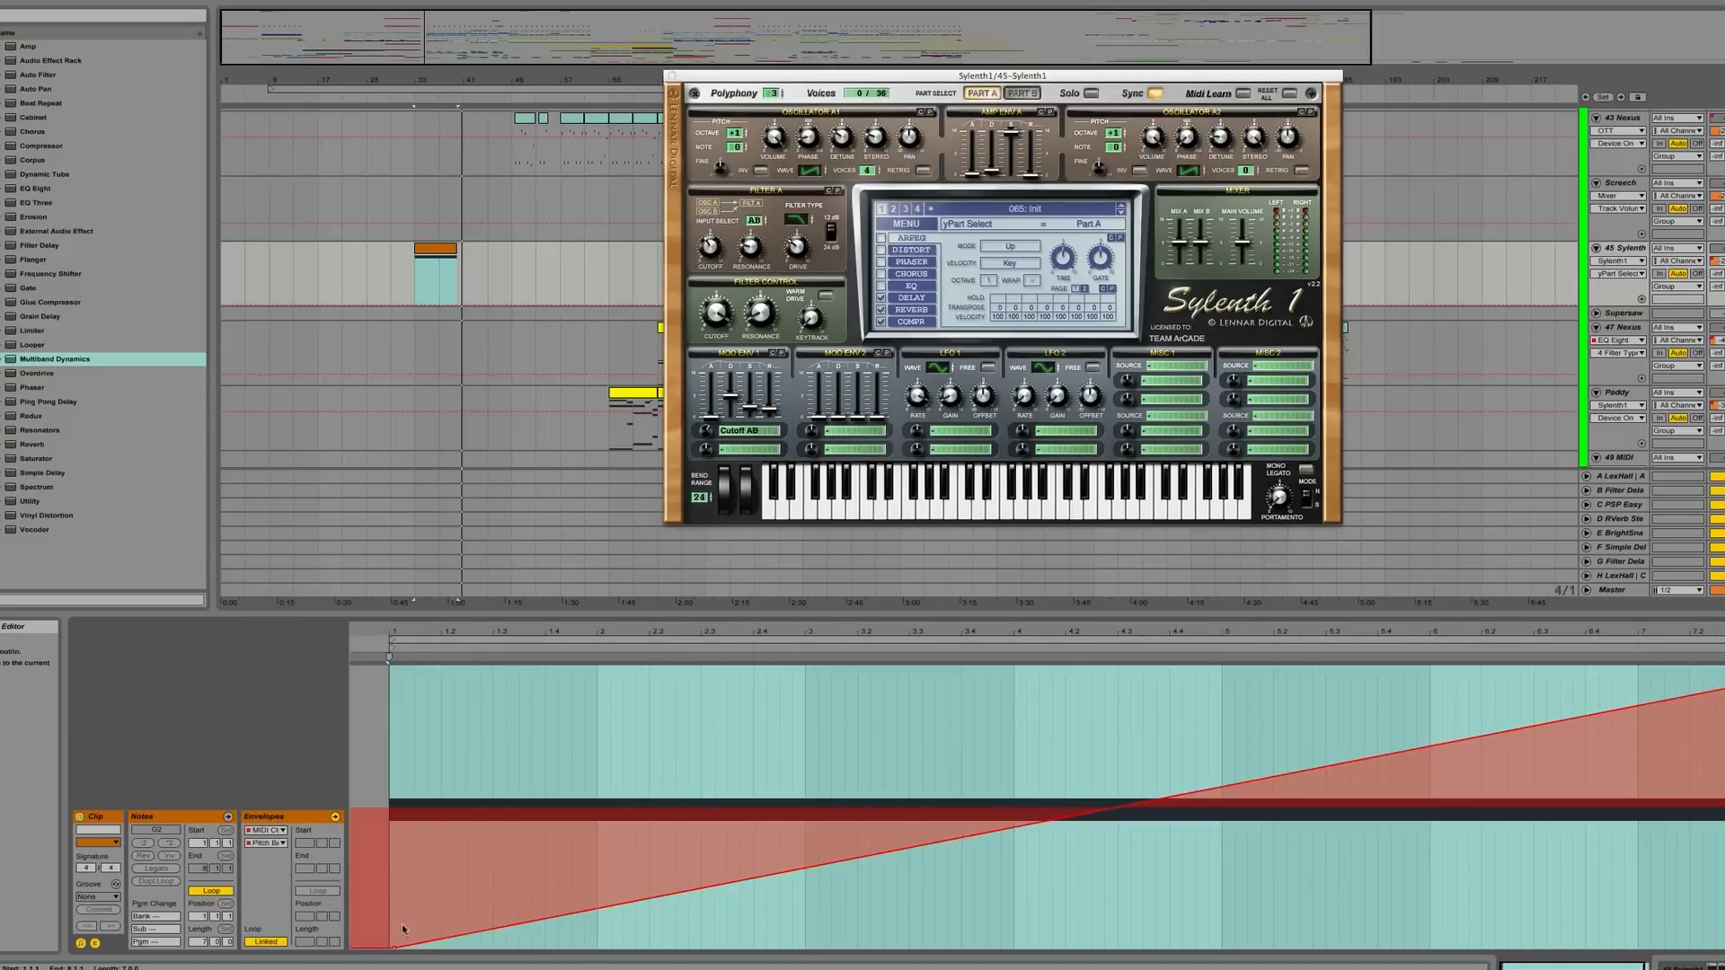
click(430, 251)
key(space)
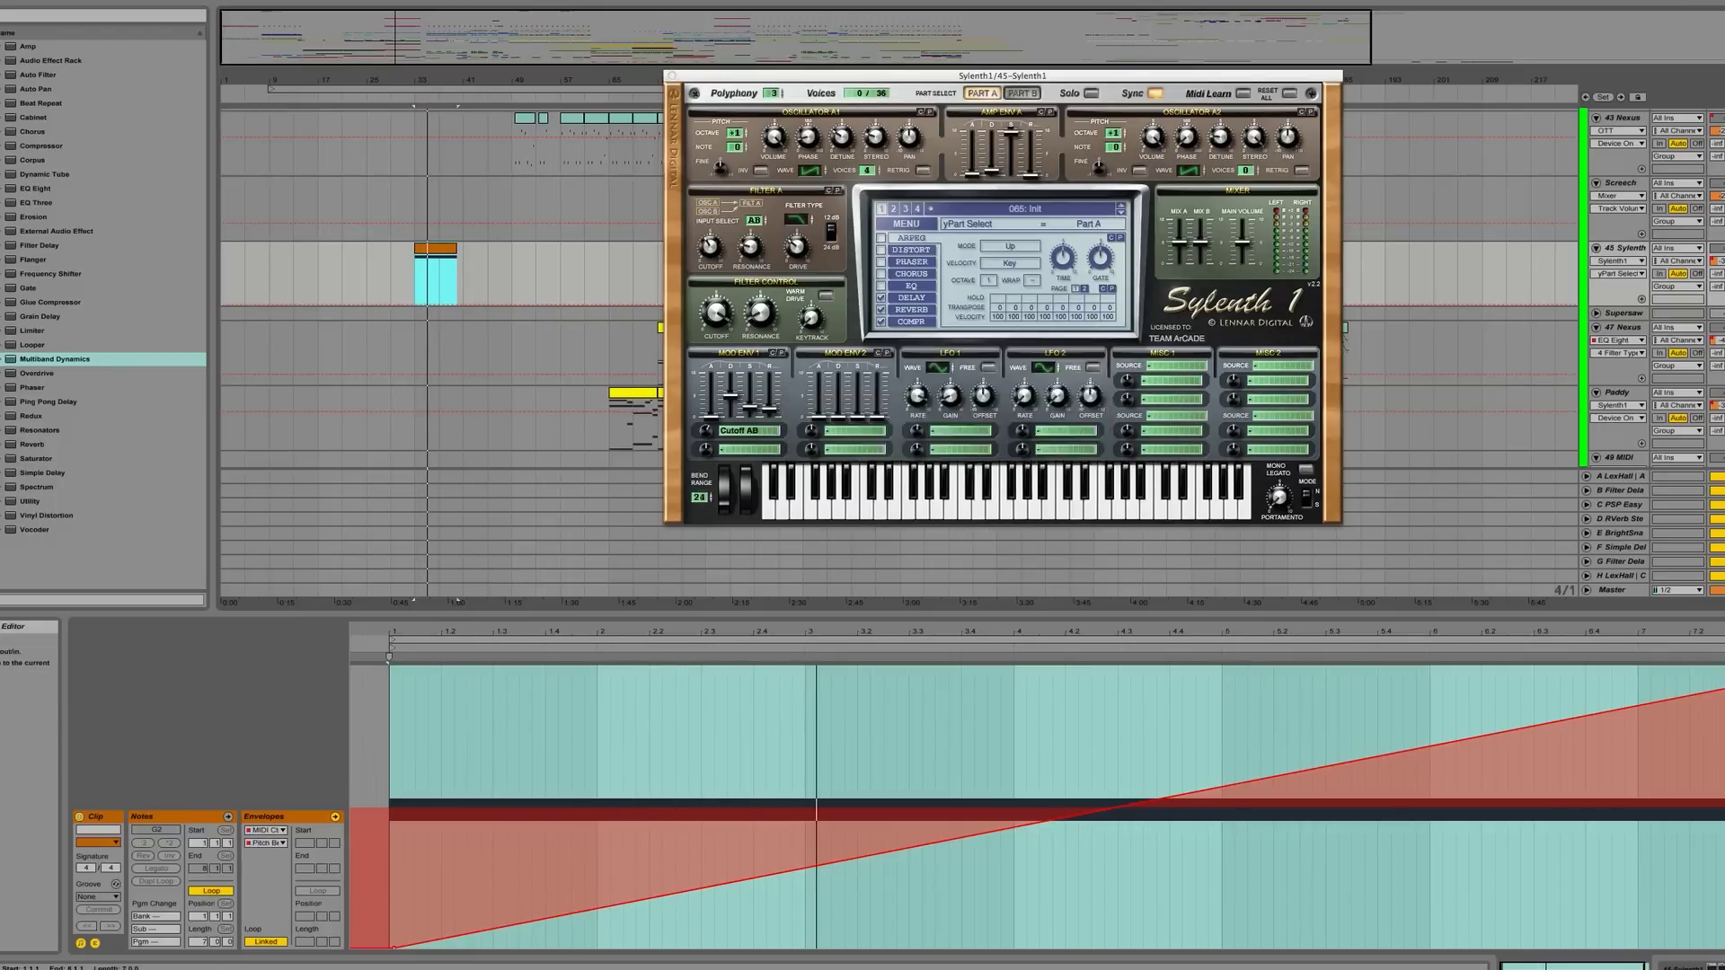
Step: Remove the inactive SausageFattener and PSP EasyVerb from the 45 Sylenth1 device chain and close the synth window
key(shift+Tab)
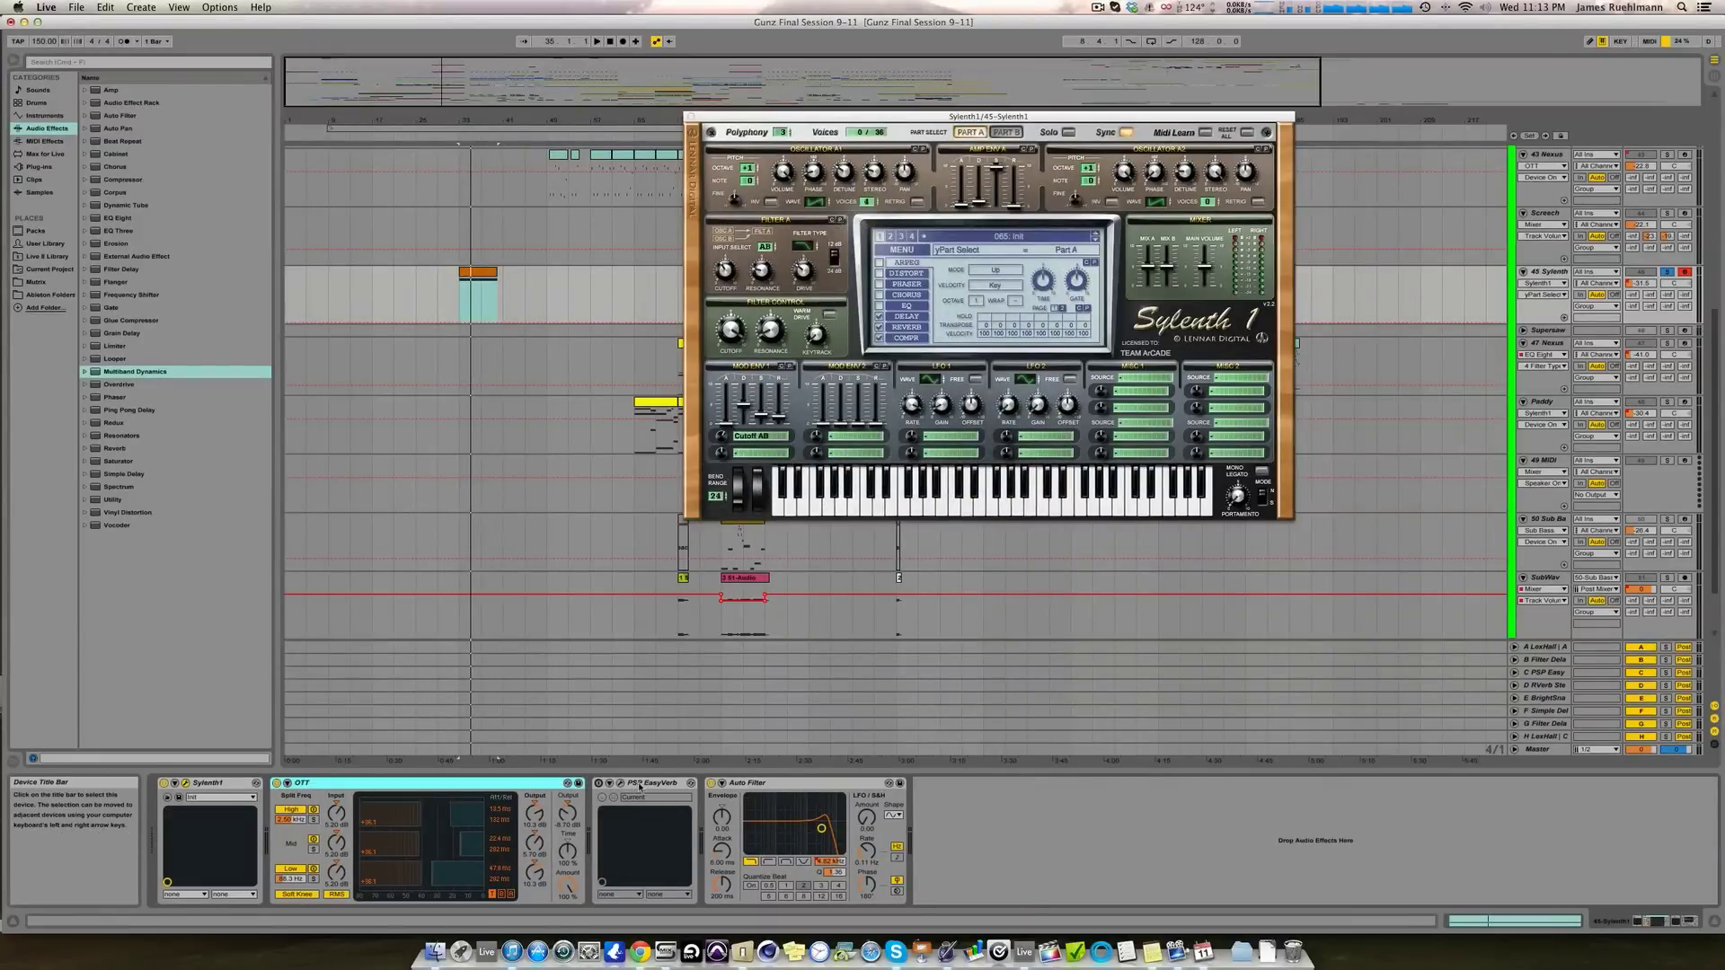
click(641, 786)
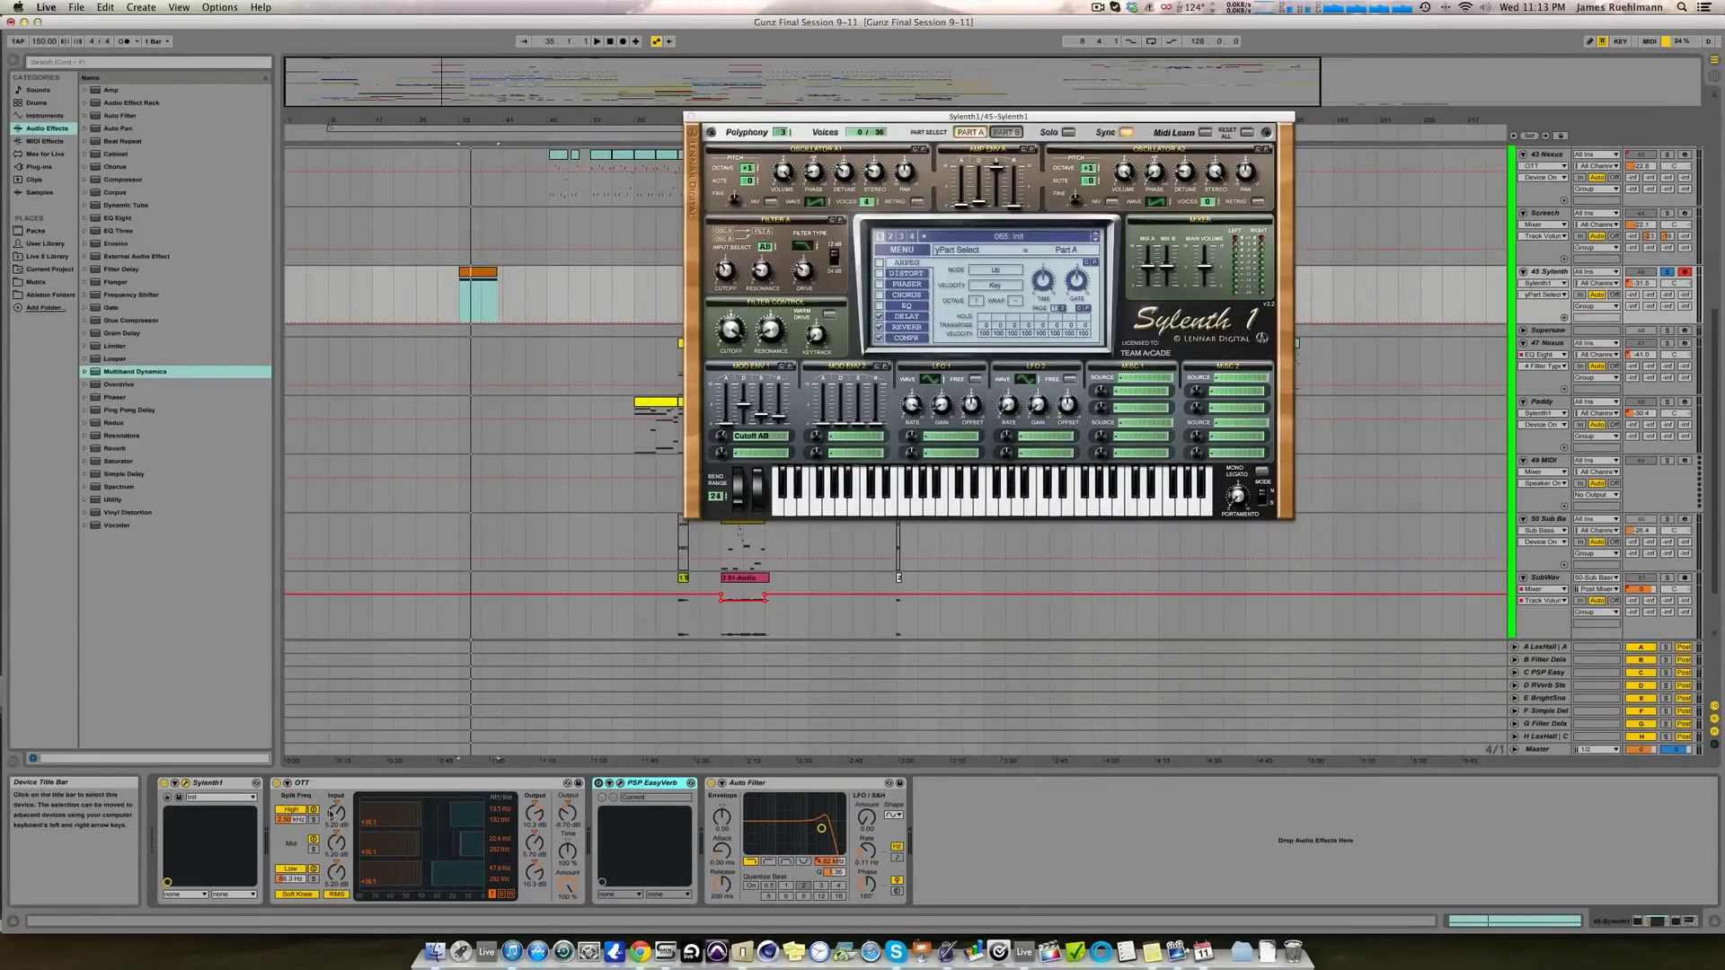
key(Delete)
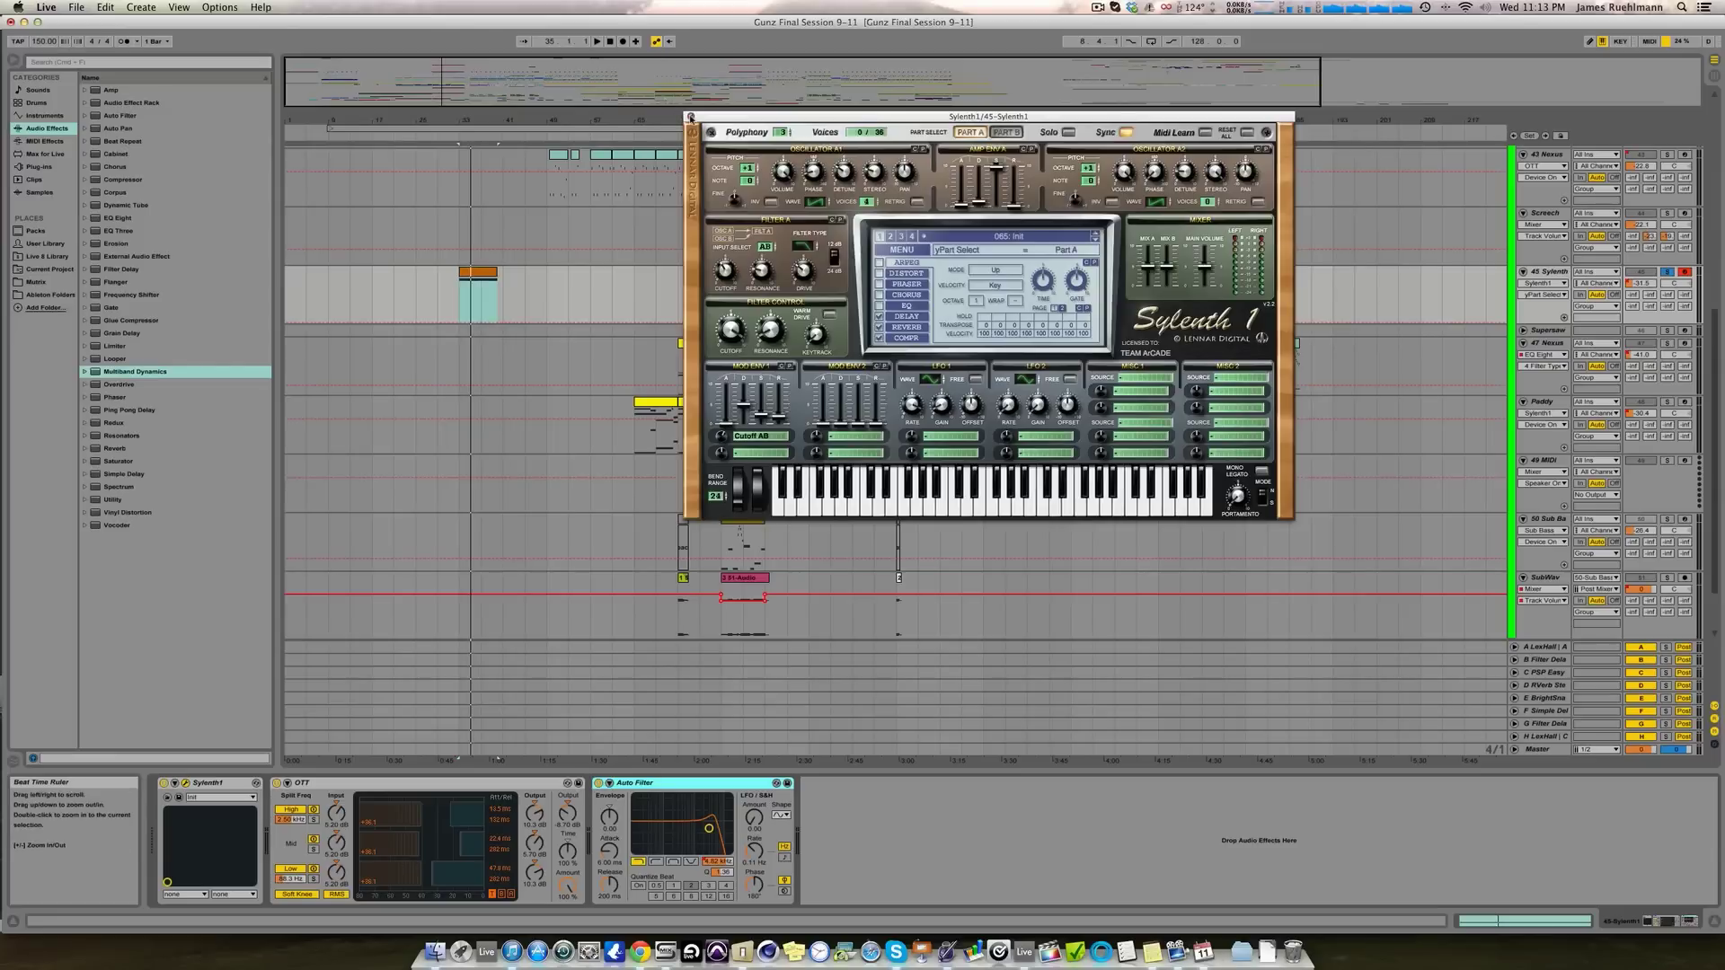
click(690, 118)
Step: Solo the 47 Nexus and Paddy tracks together and play them from bar 65, placing the insert marker at bar 73
click(635, 370)
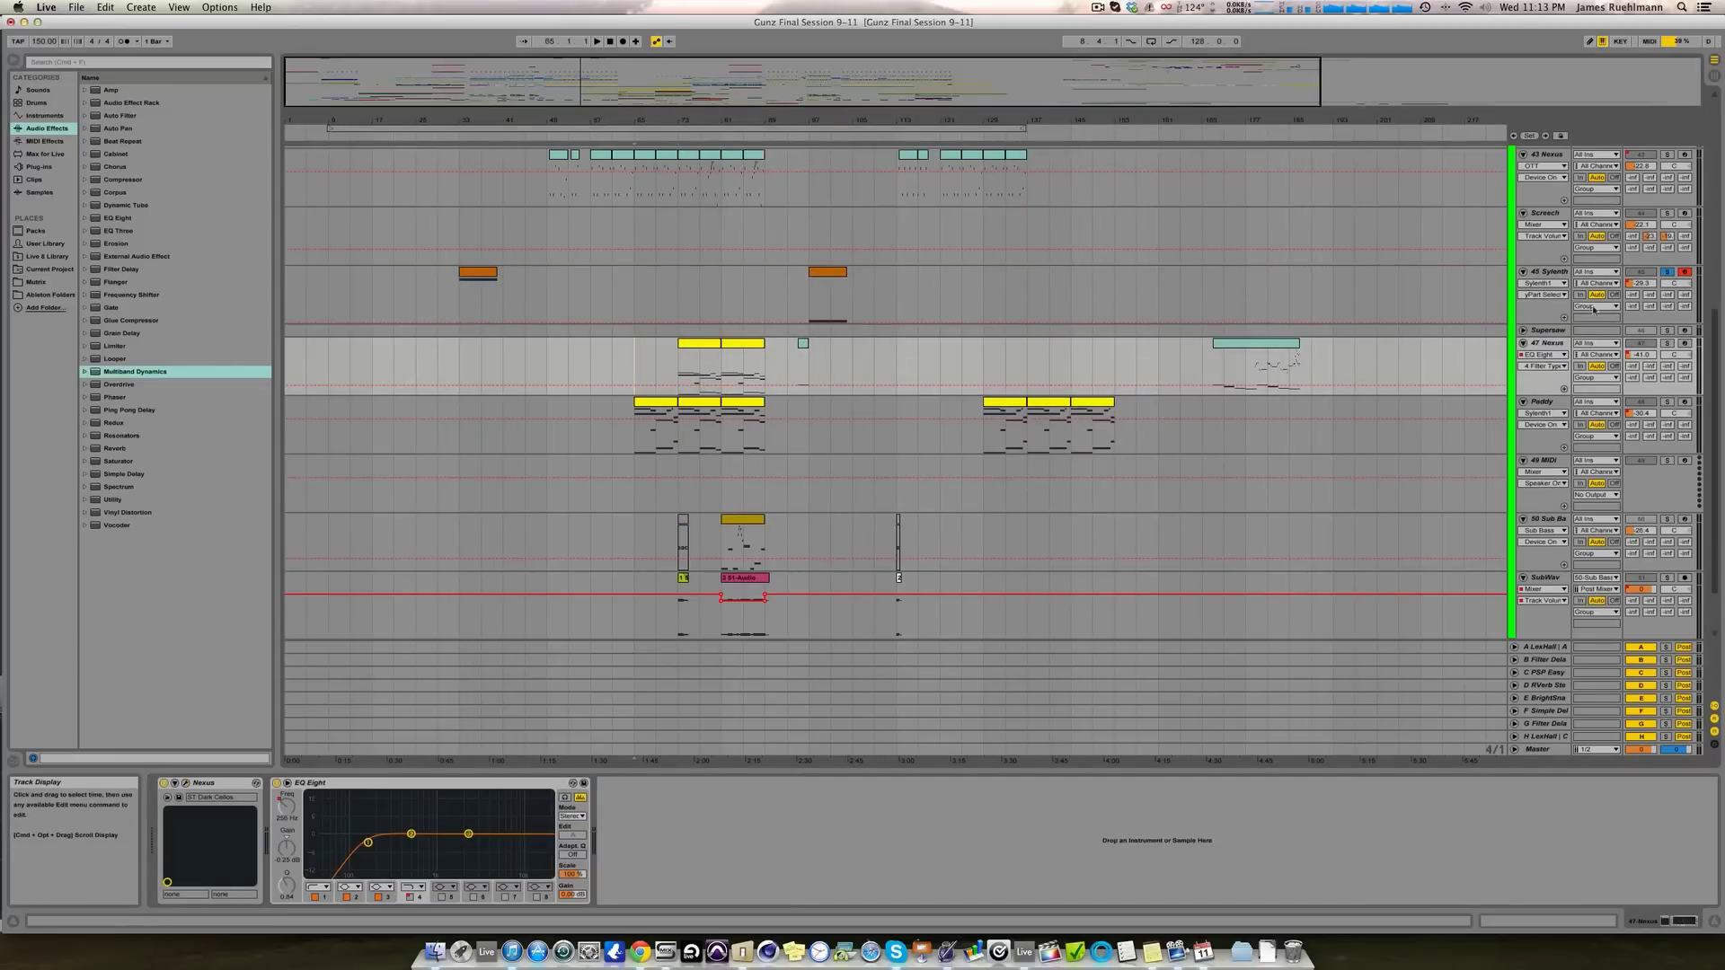
click(1667, 344)
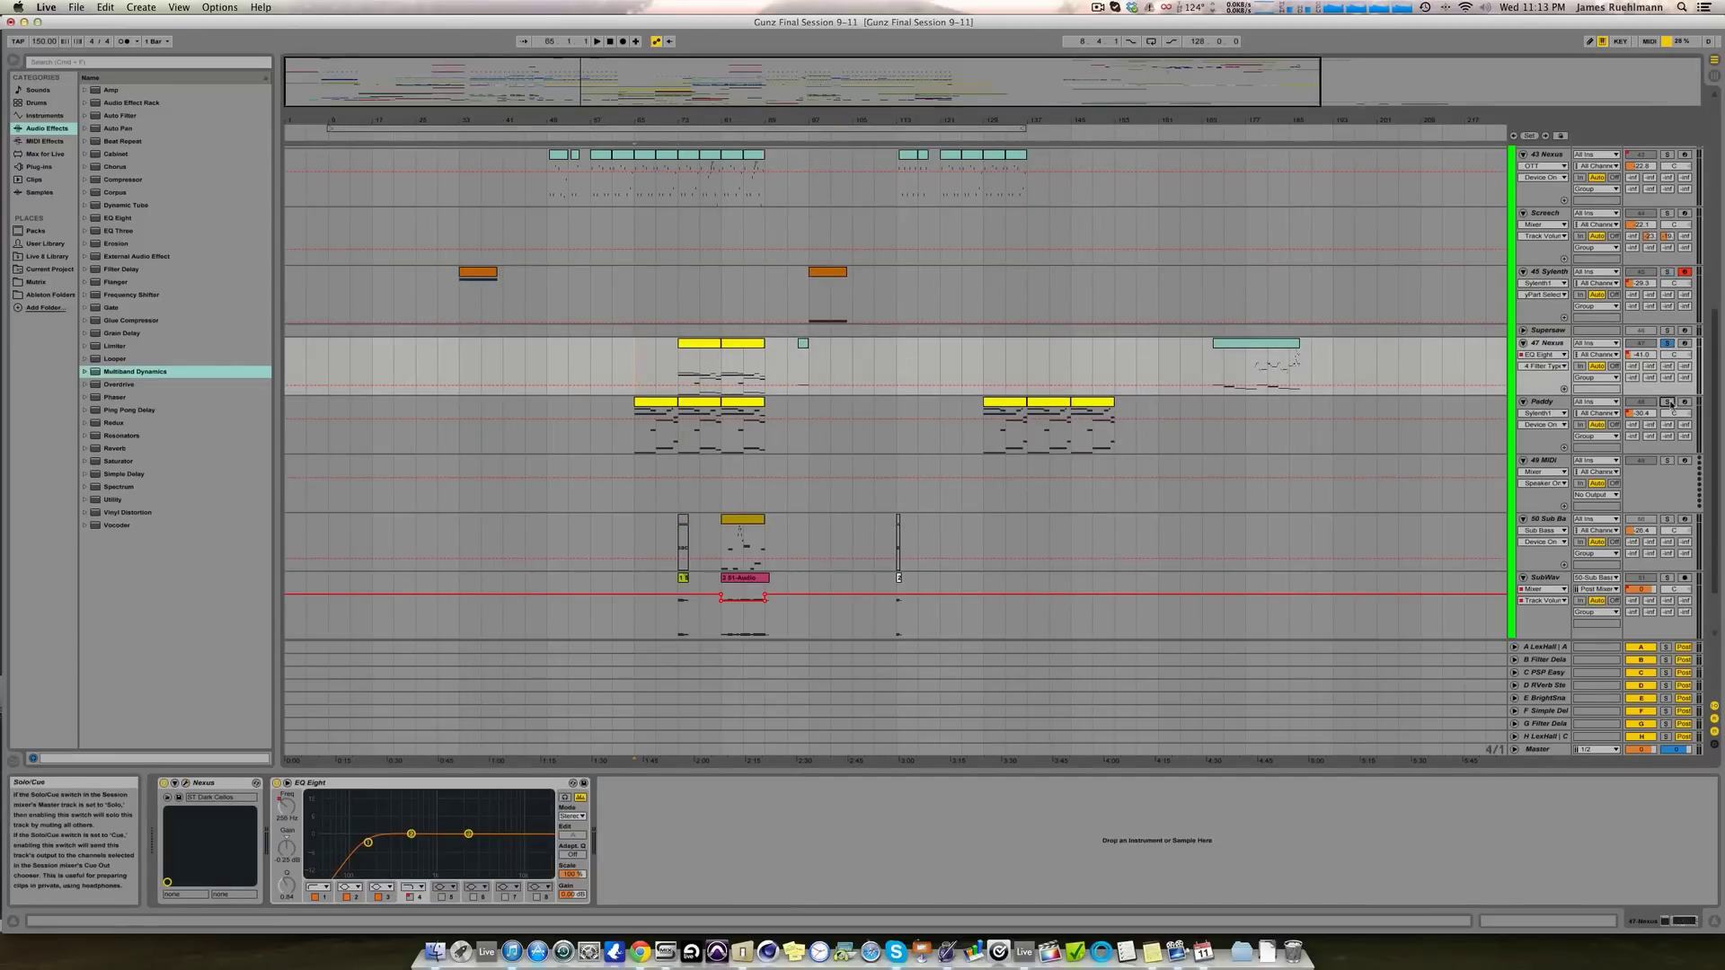
super+click(1667, 402)
key(space)
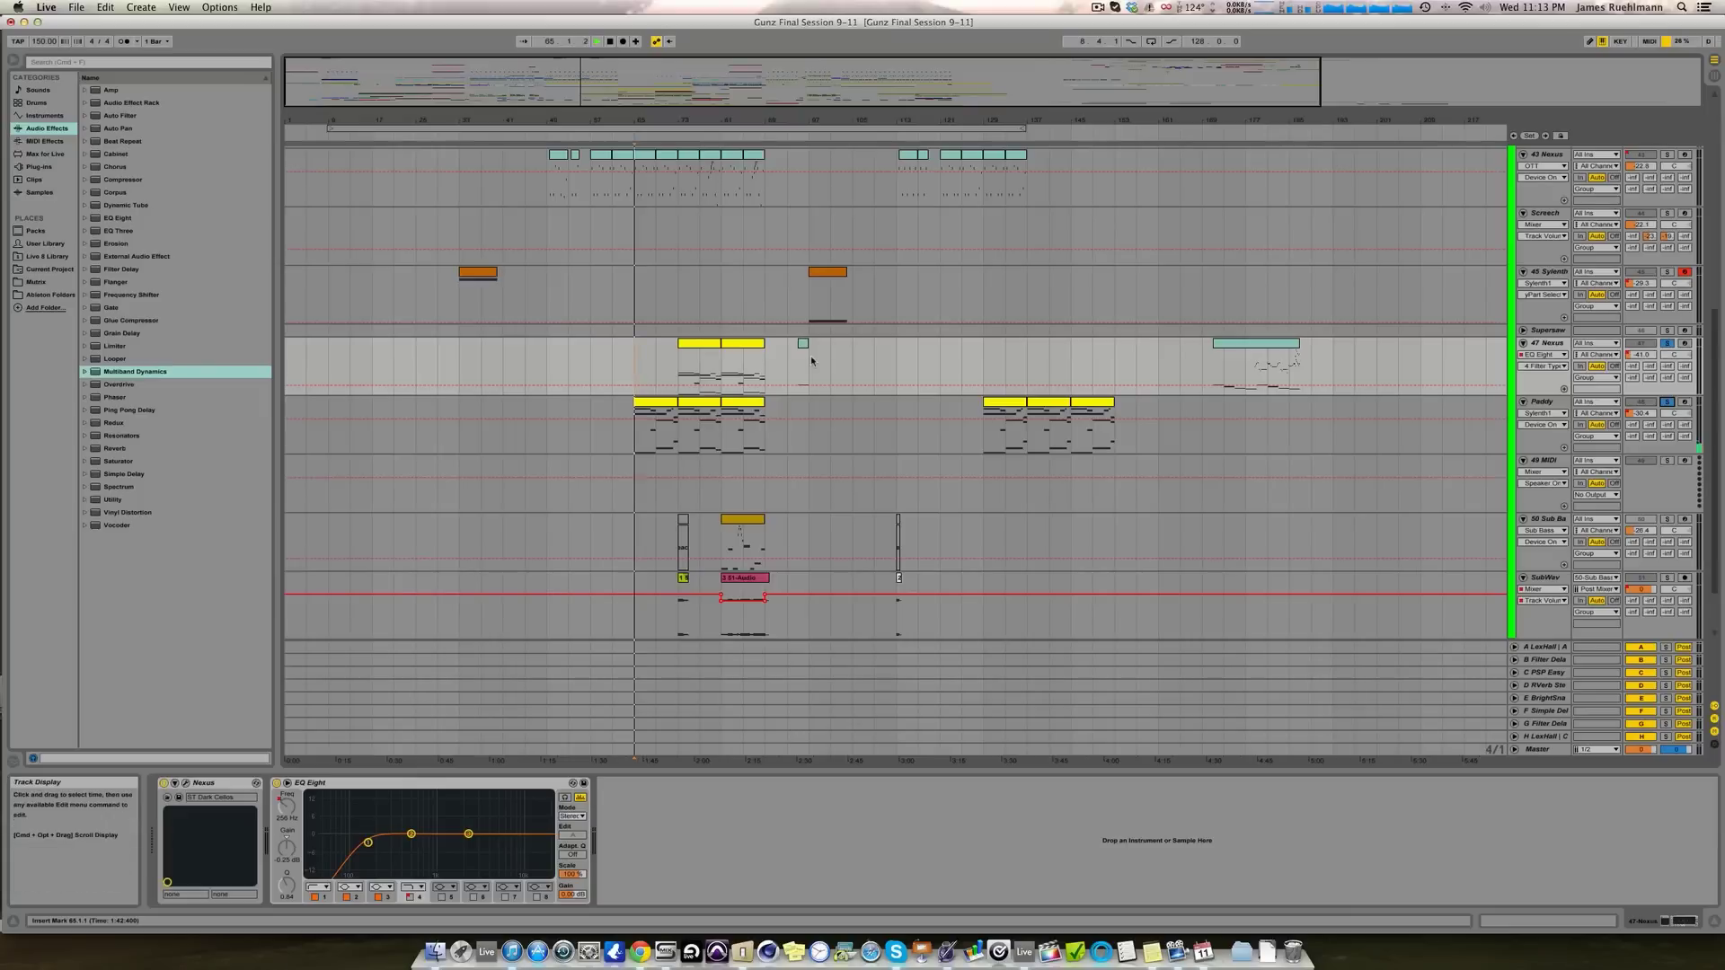
click(679, 373)
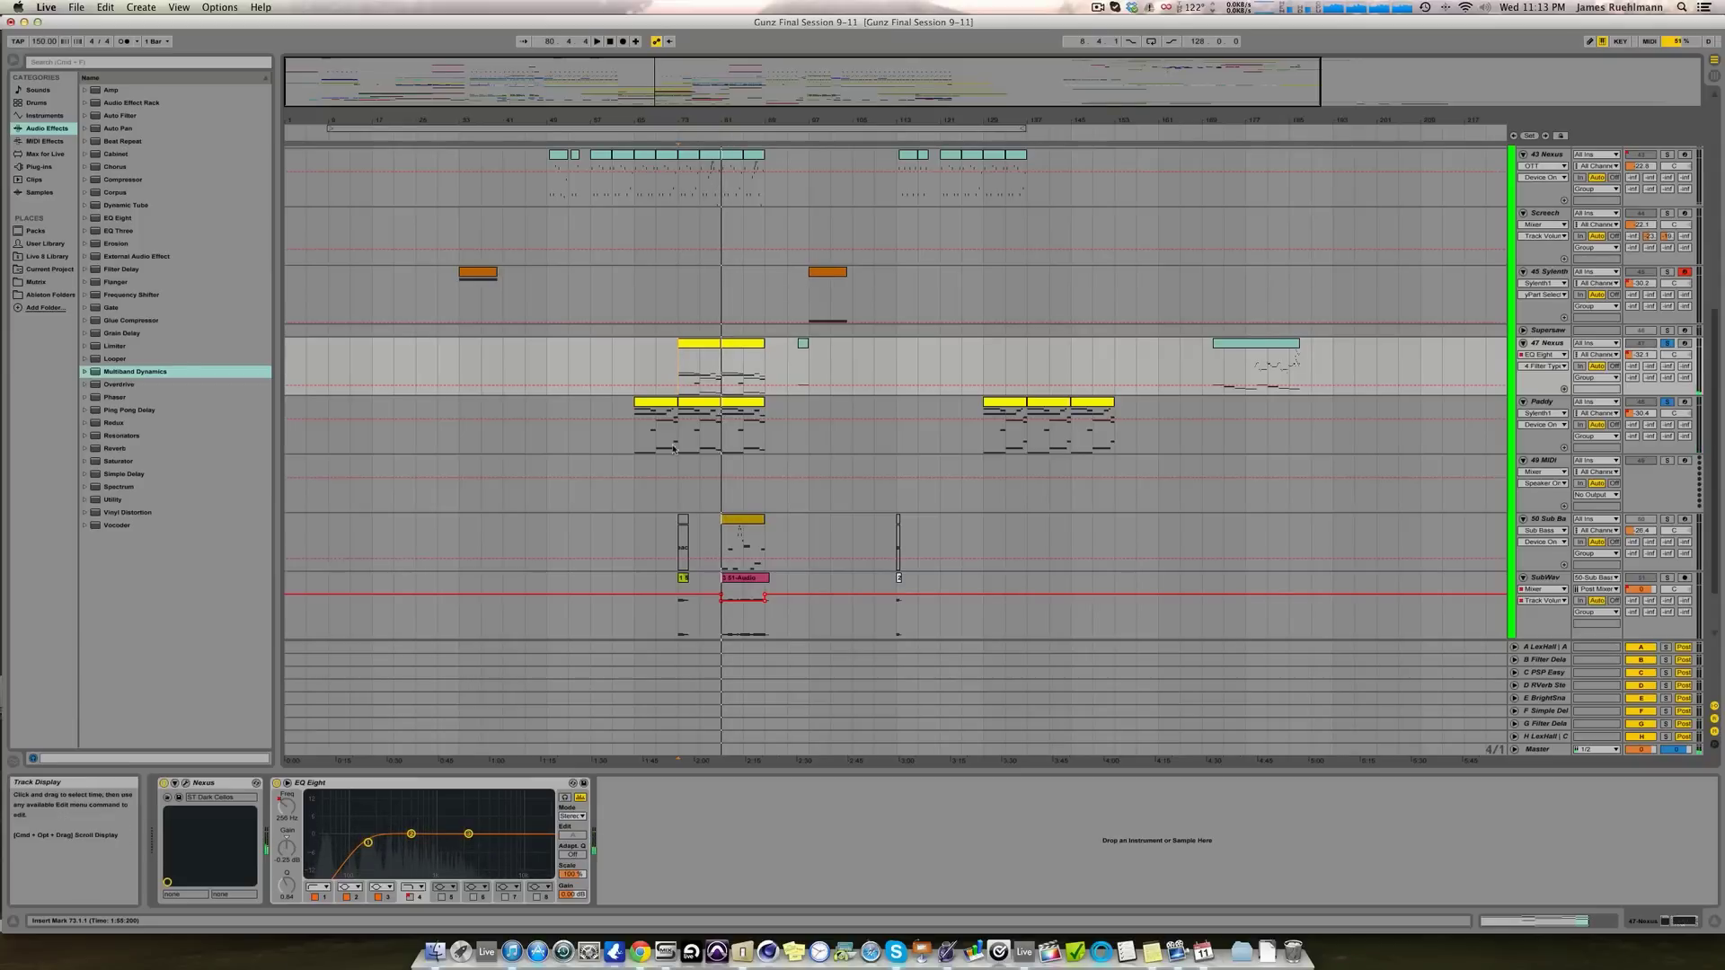
Step: Select the 47 Nexus clip at bar 73, inspect the track's Nexus preset, and close the plug-in window
drag(679, 373, 714, 346)
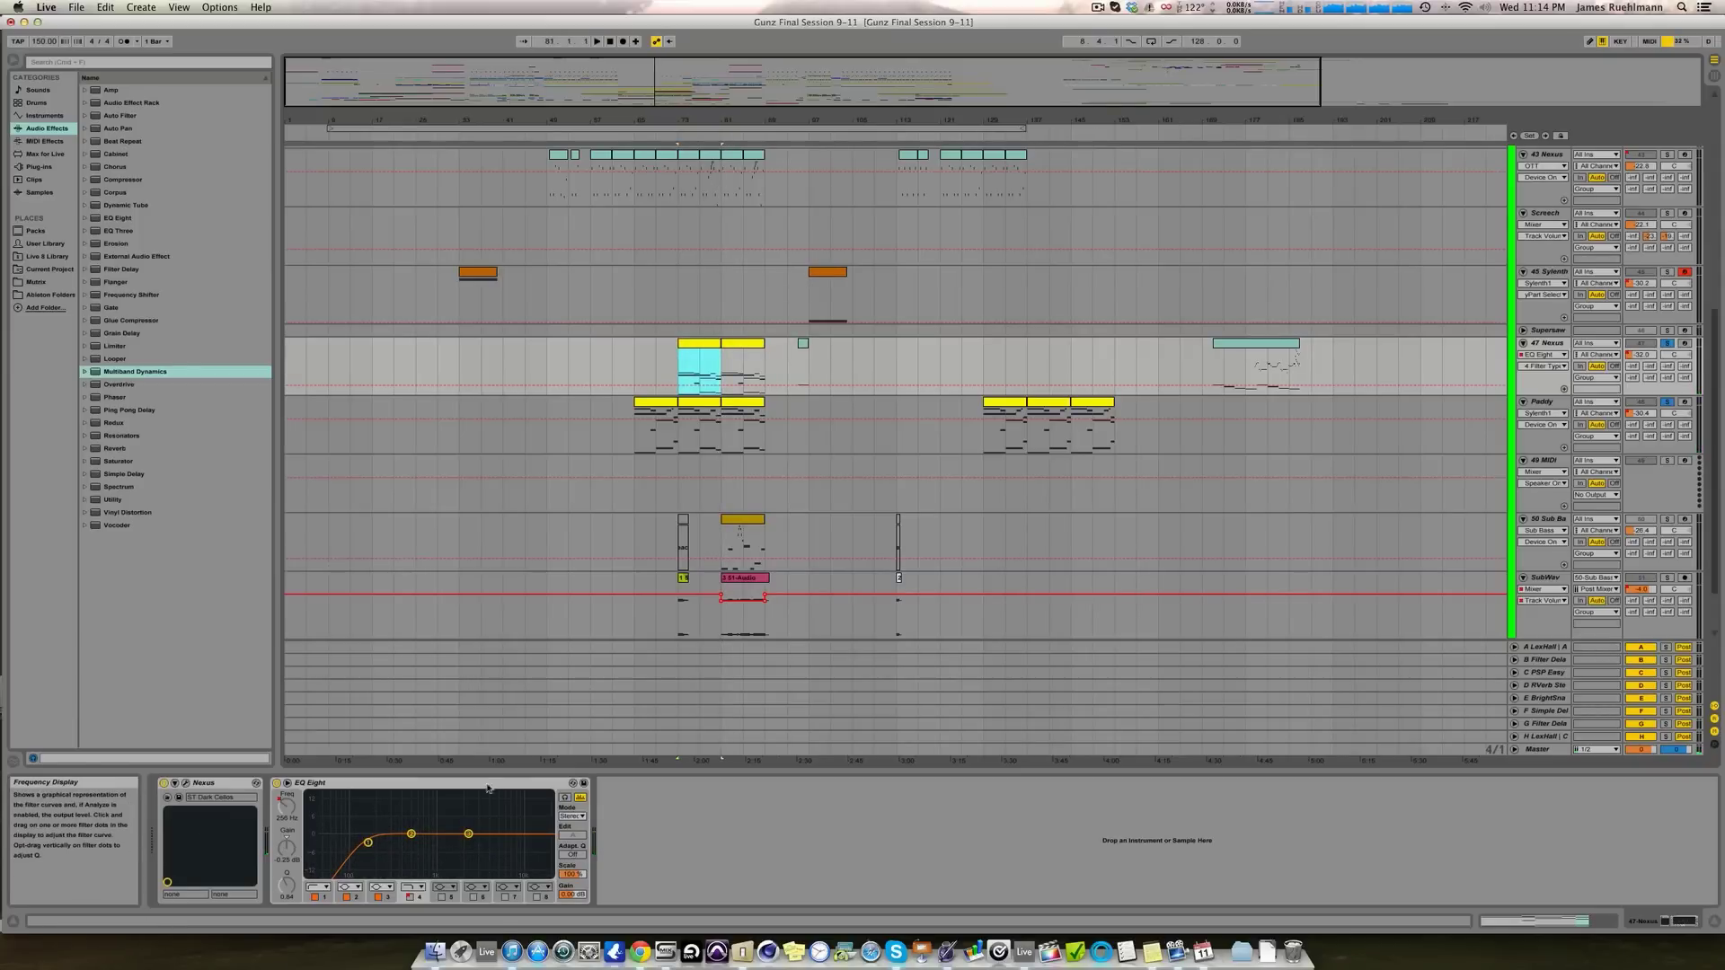
click(186, 782)
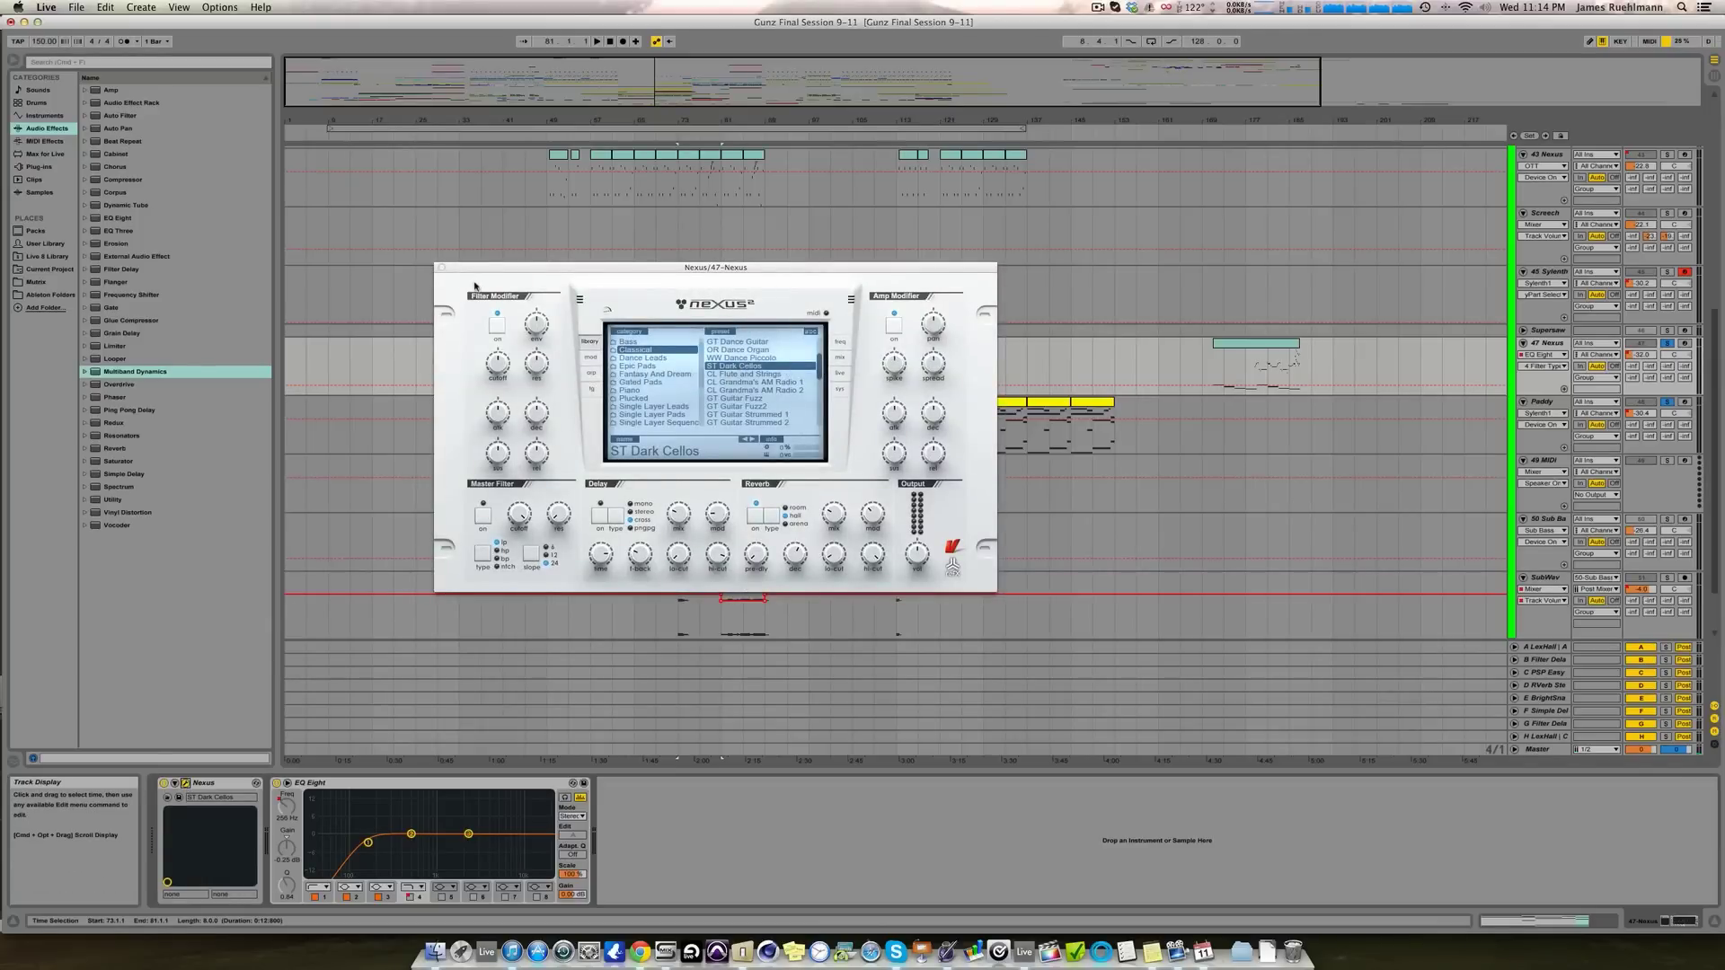
click(441, 268)
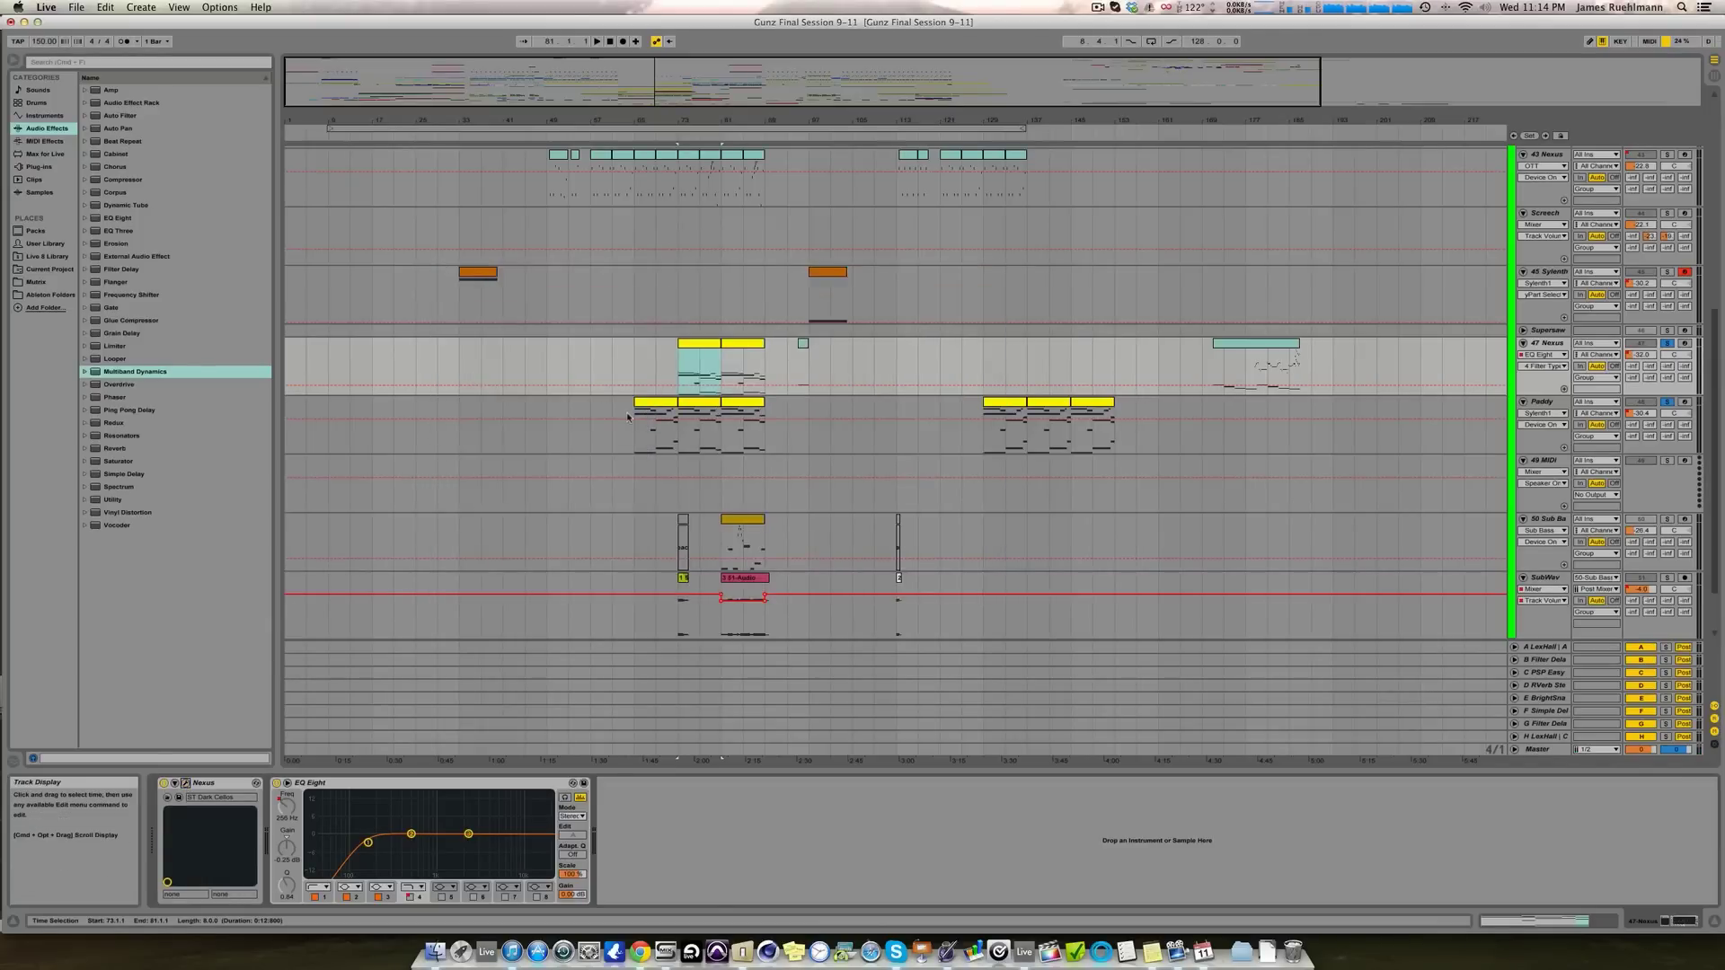
Step: Select the Paddy track's clip at bar 65 and arm the track for recording
click(654, 413)
click(707, 406)
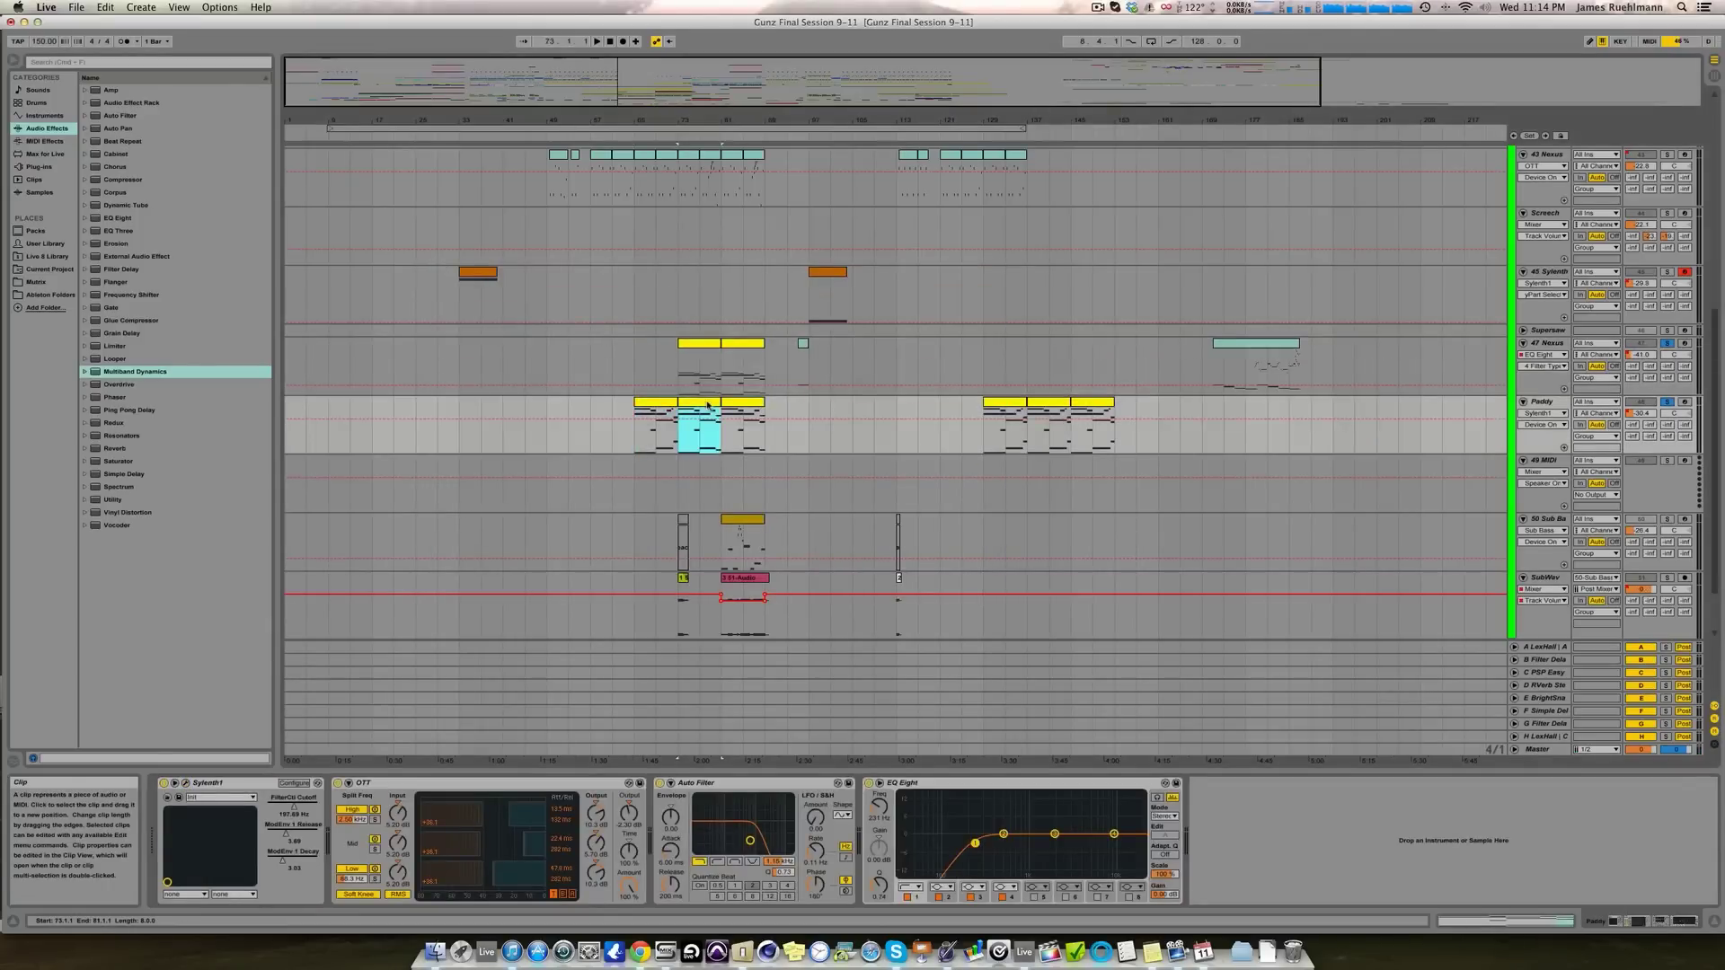
click(644, 405)
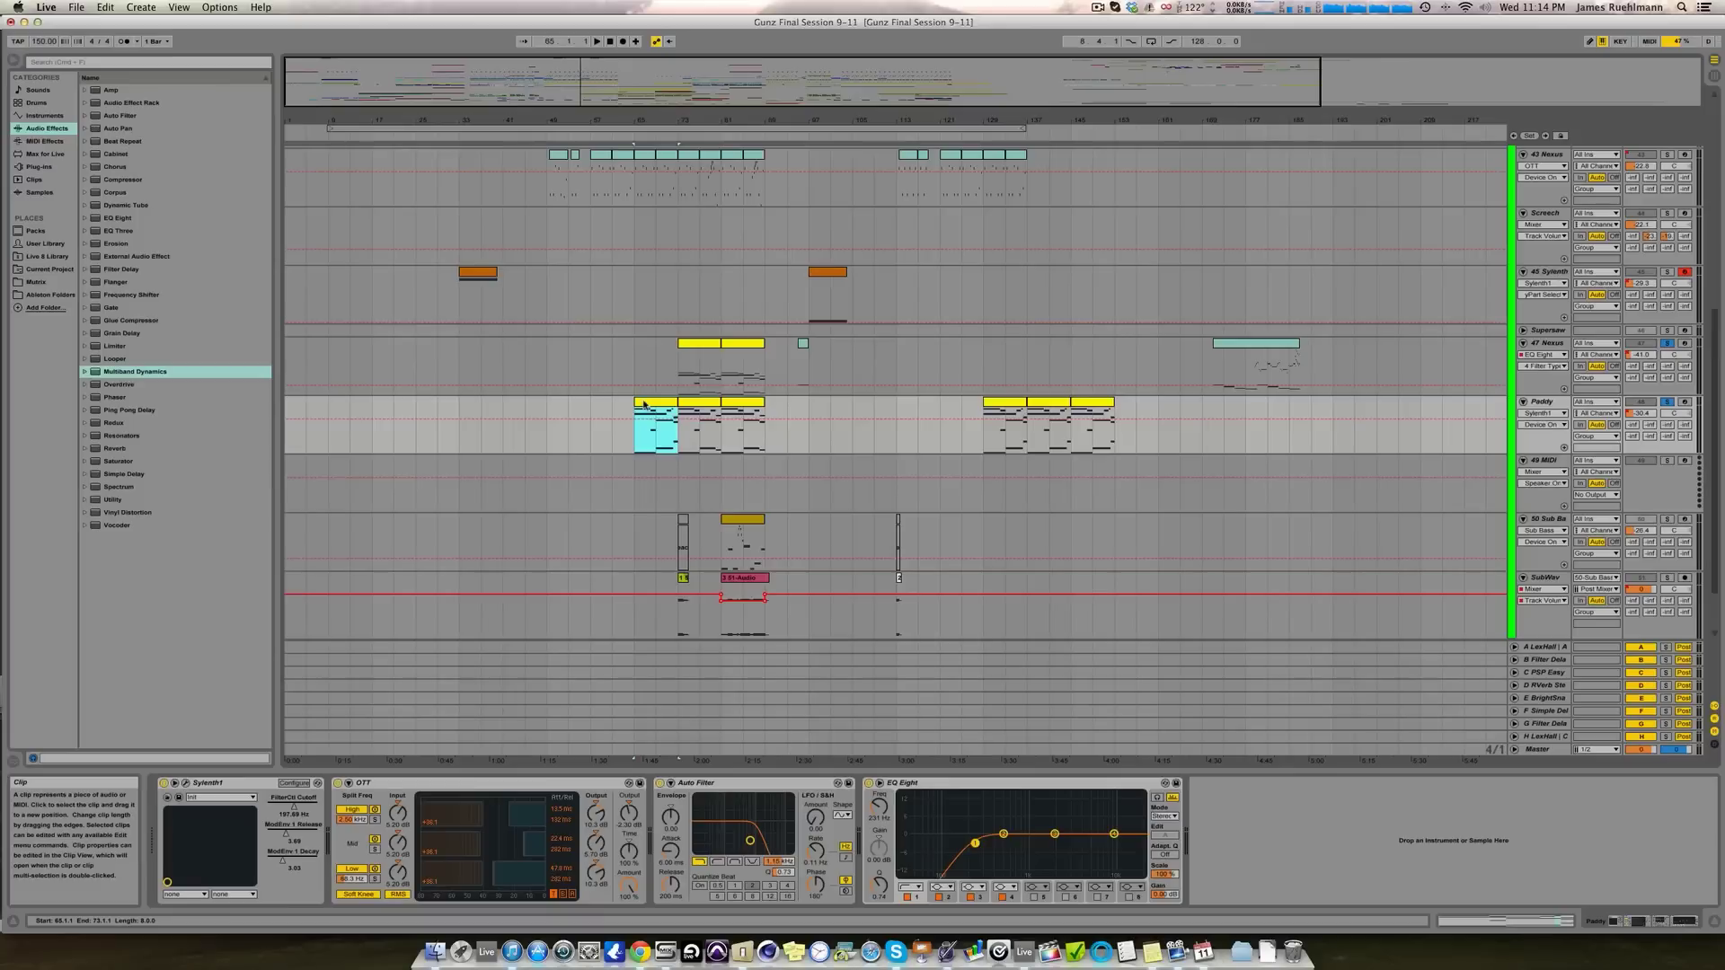
click(1686, 404)
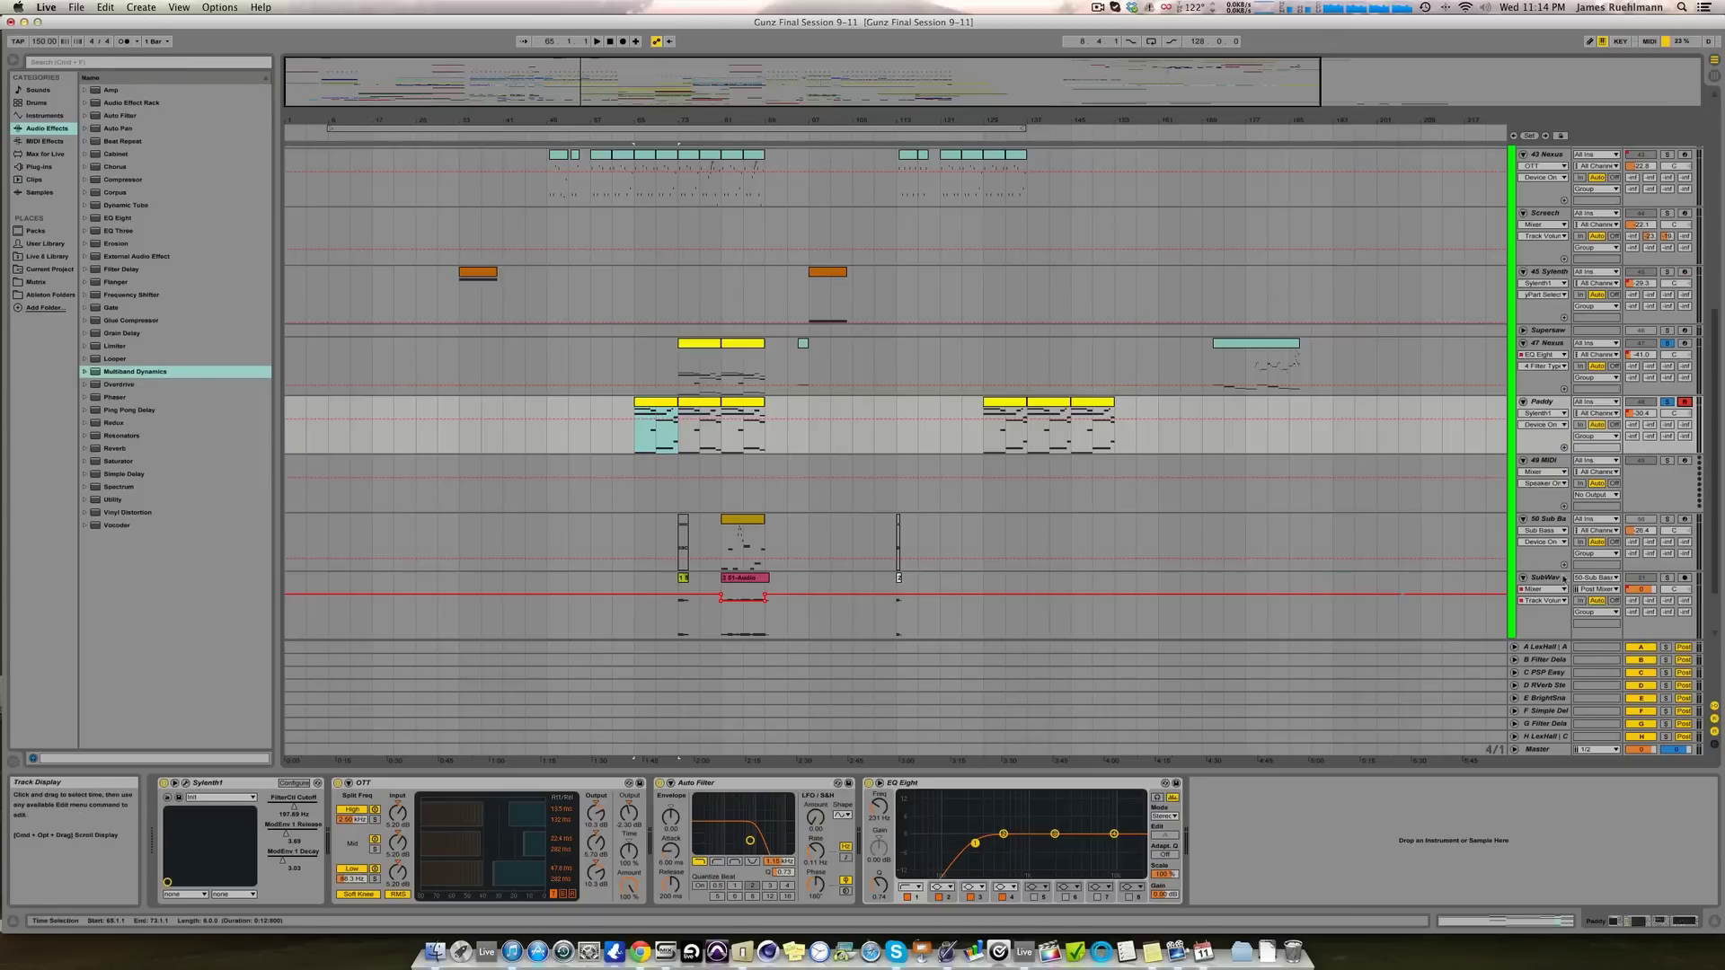
Step: Solo only the Paddy track, open its Sylenth1 synth, and examine the OTT, Auto Filter and EQ Eight in its device chain
click(1666, 402)
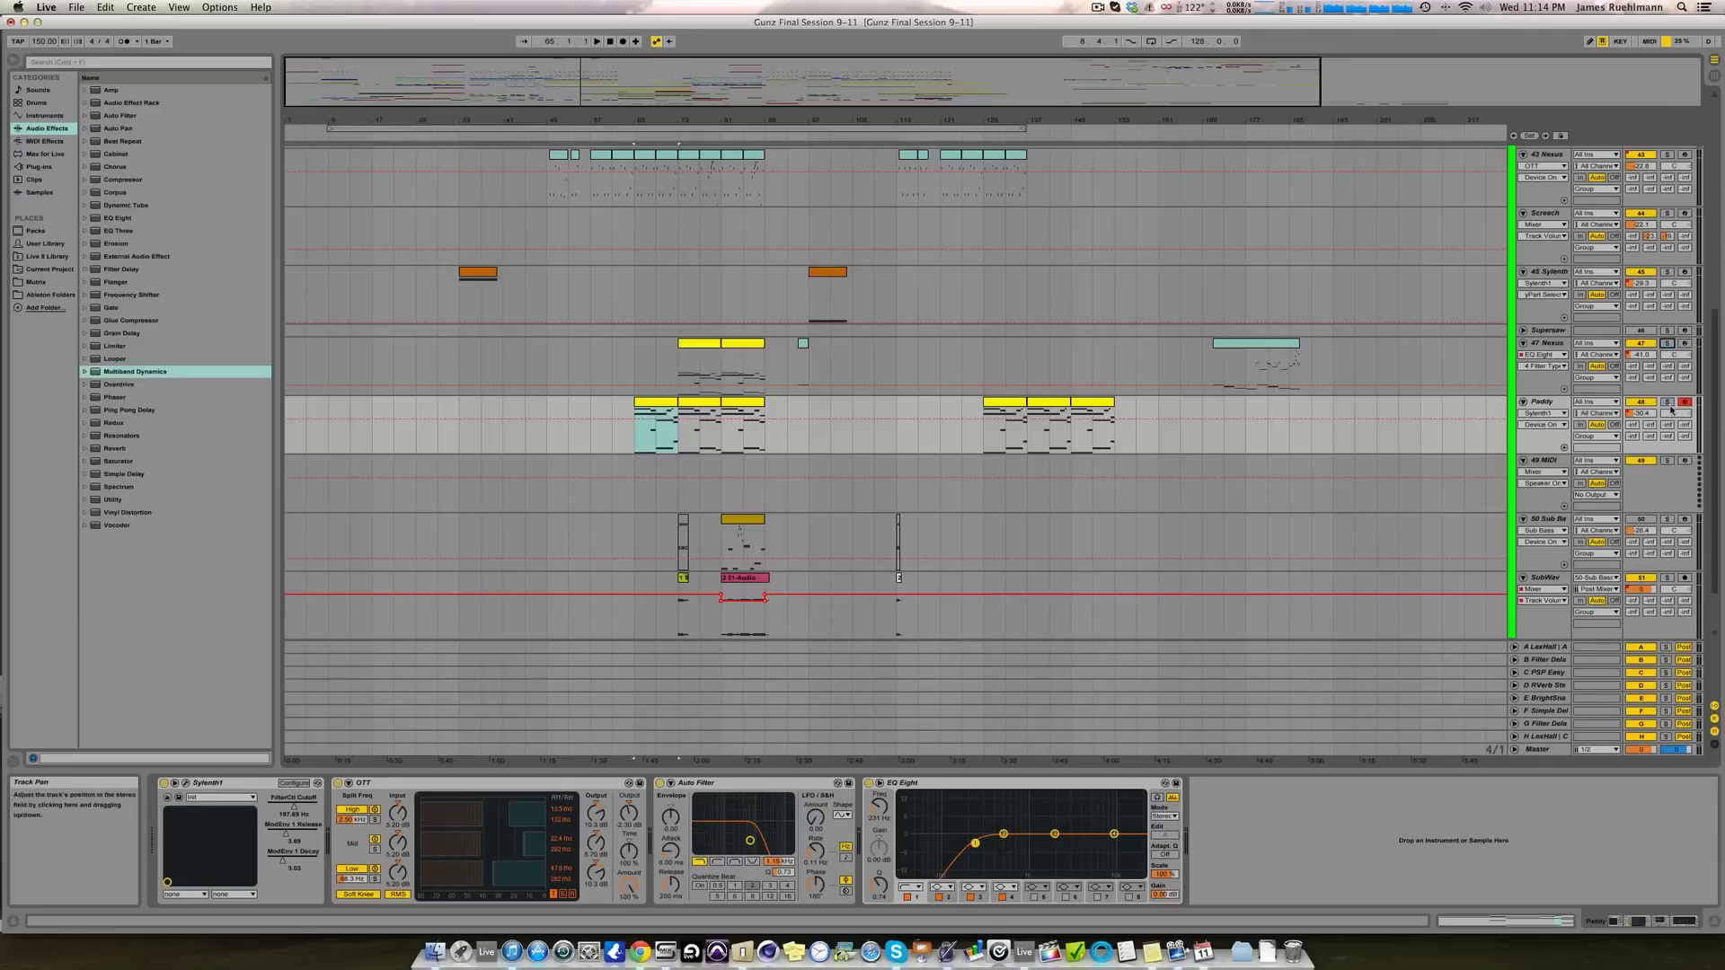
click(1666, 402)
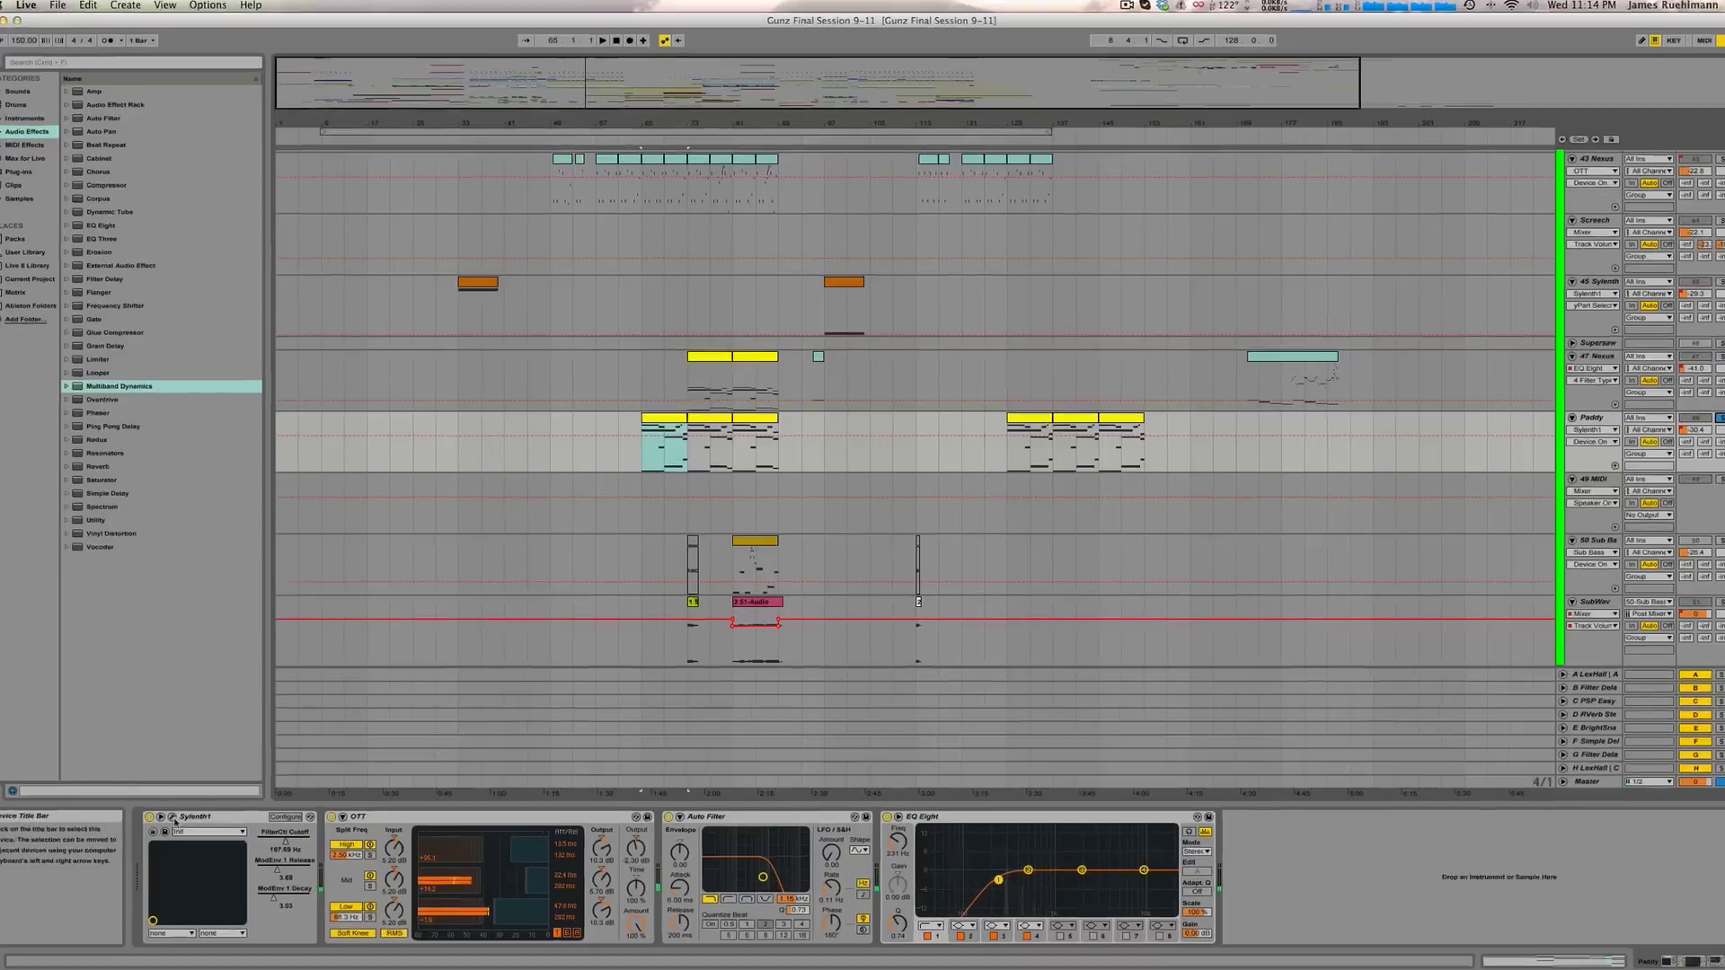
click(168, 797)
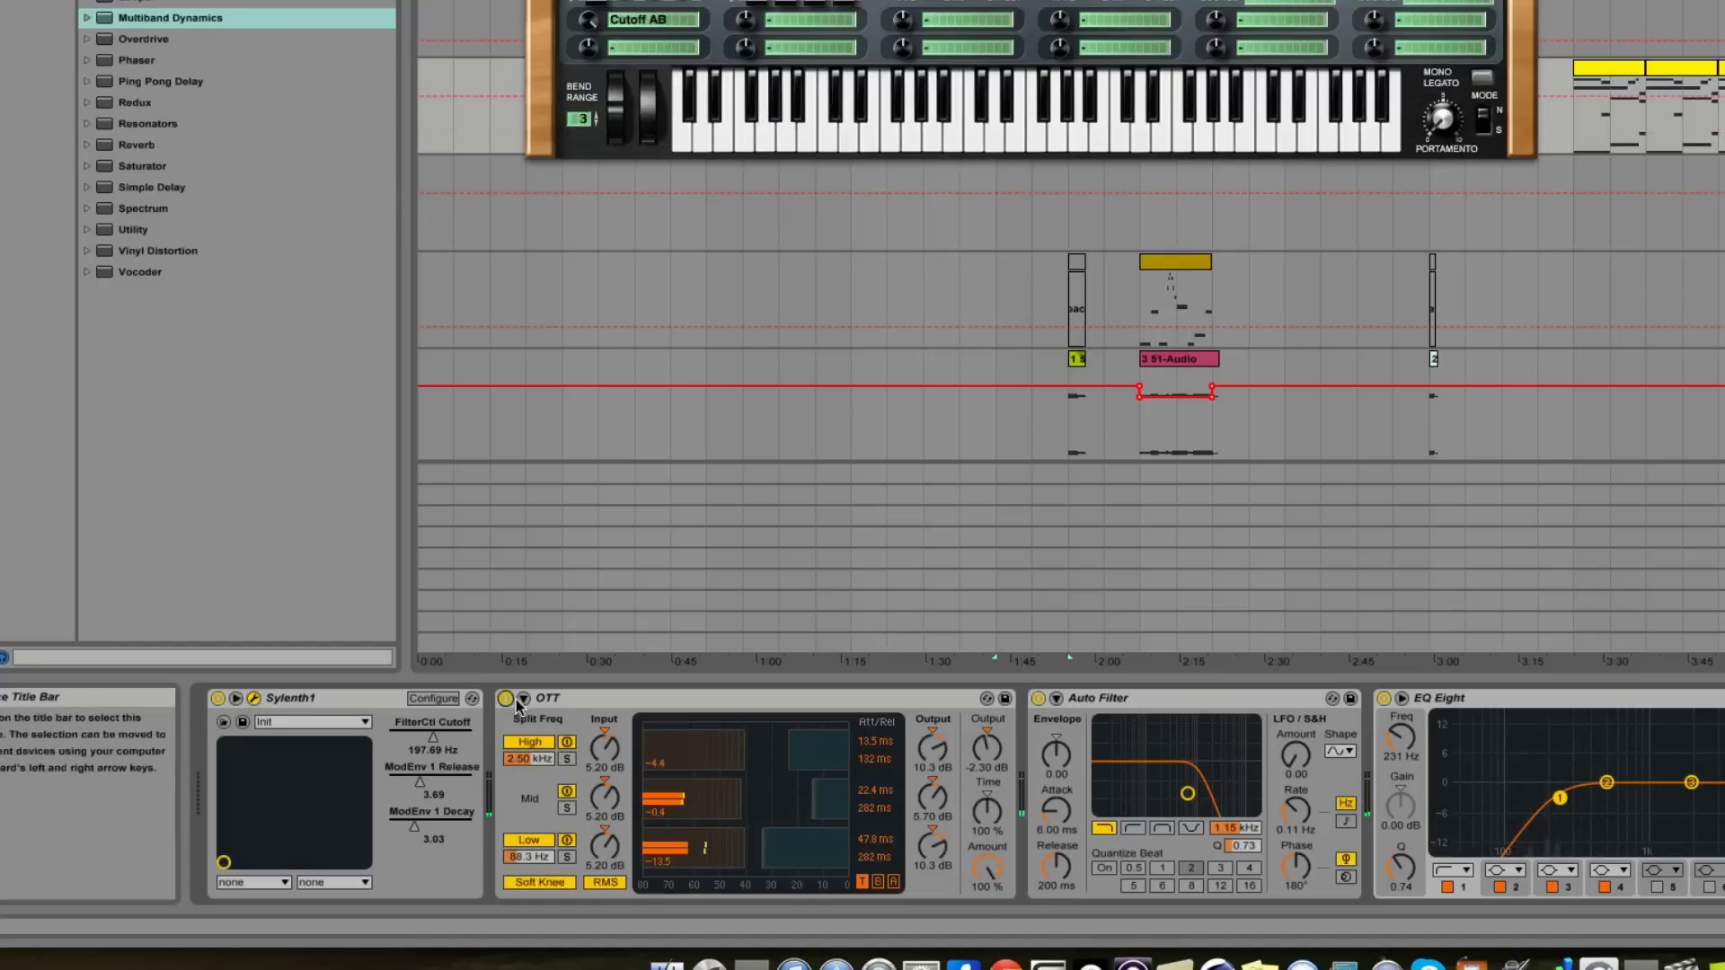
click(584, 699)
click(1147, 706)
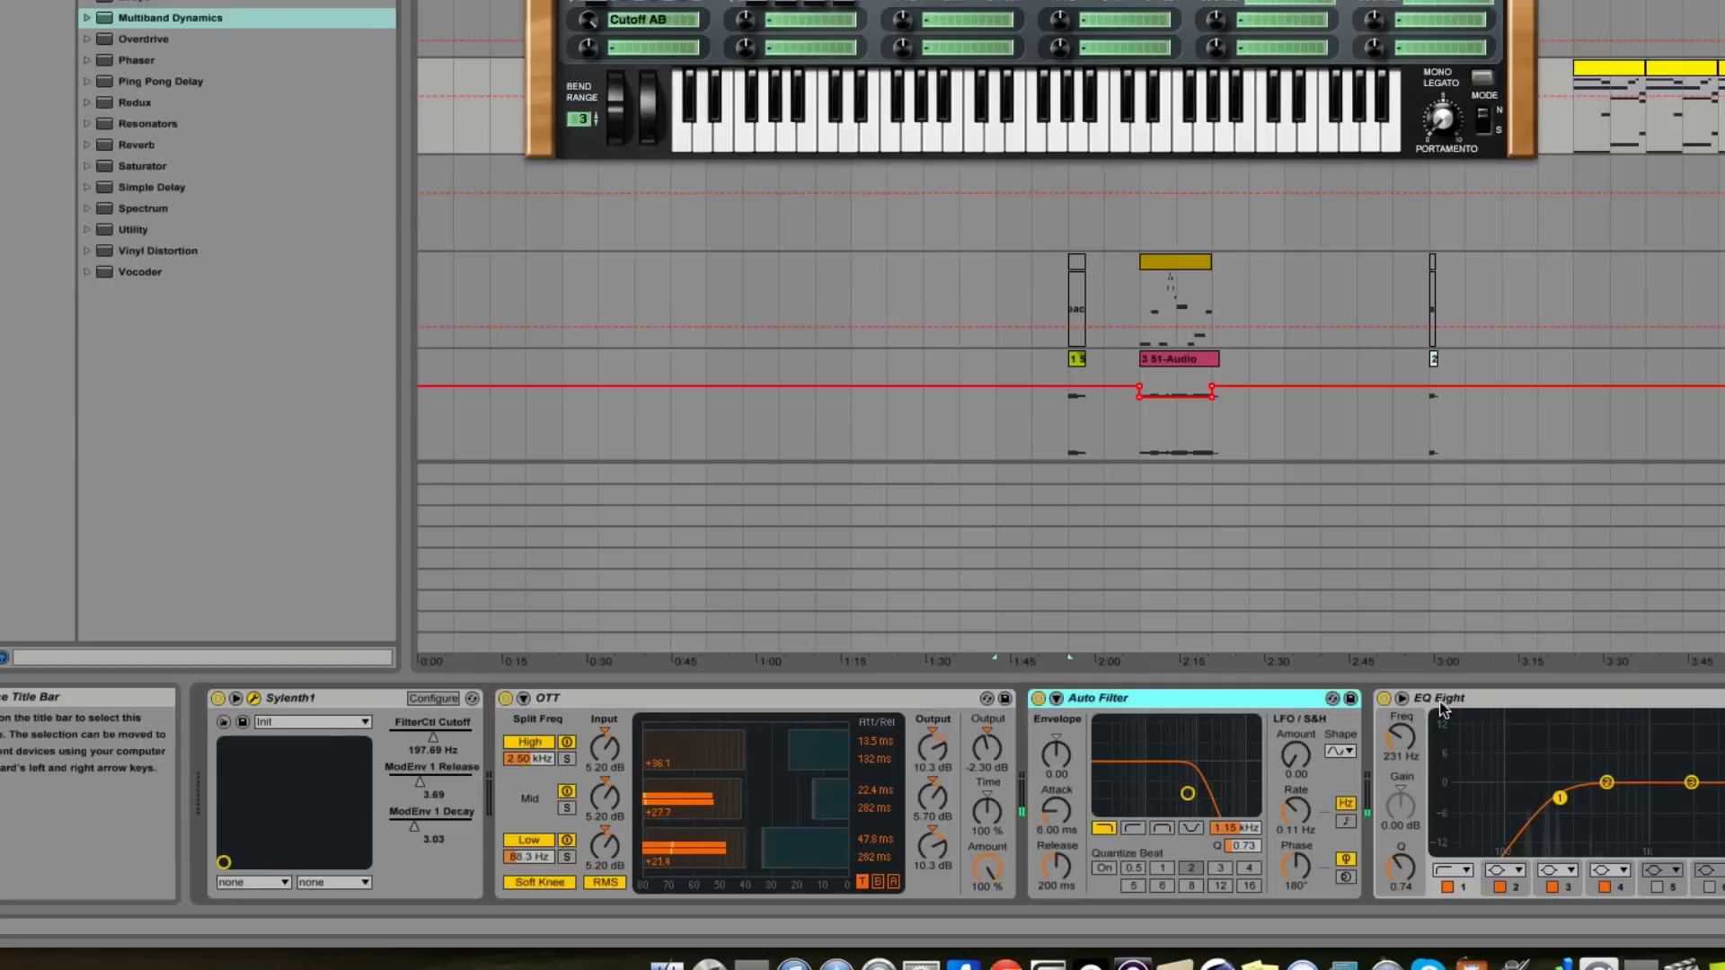
click(1478, 705)
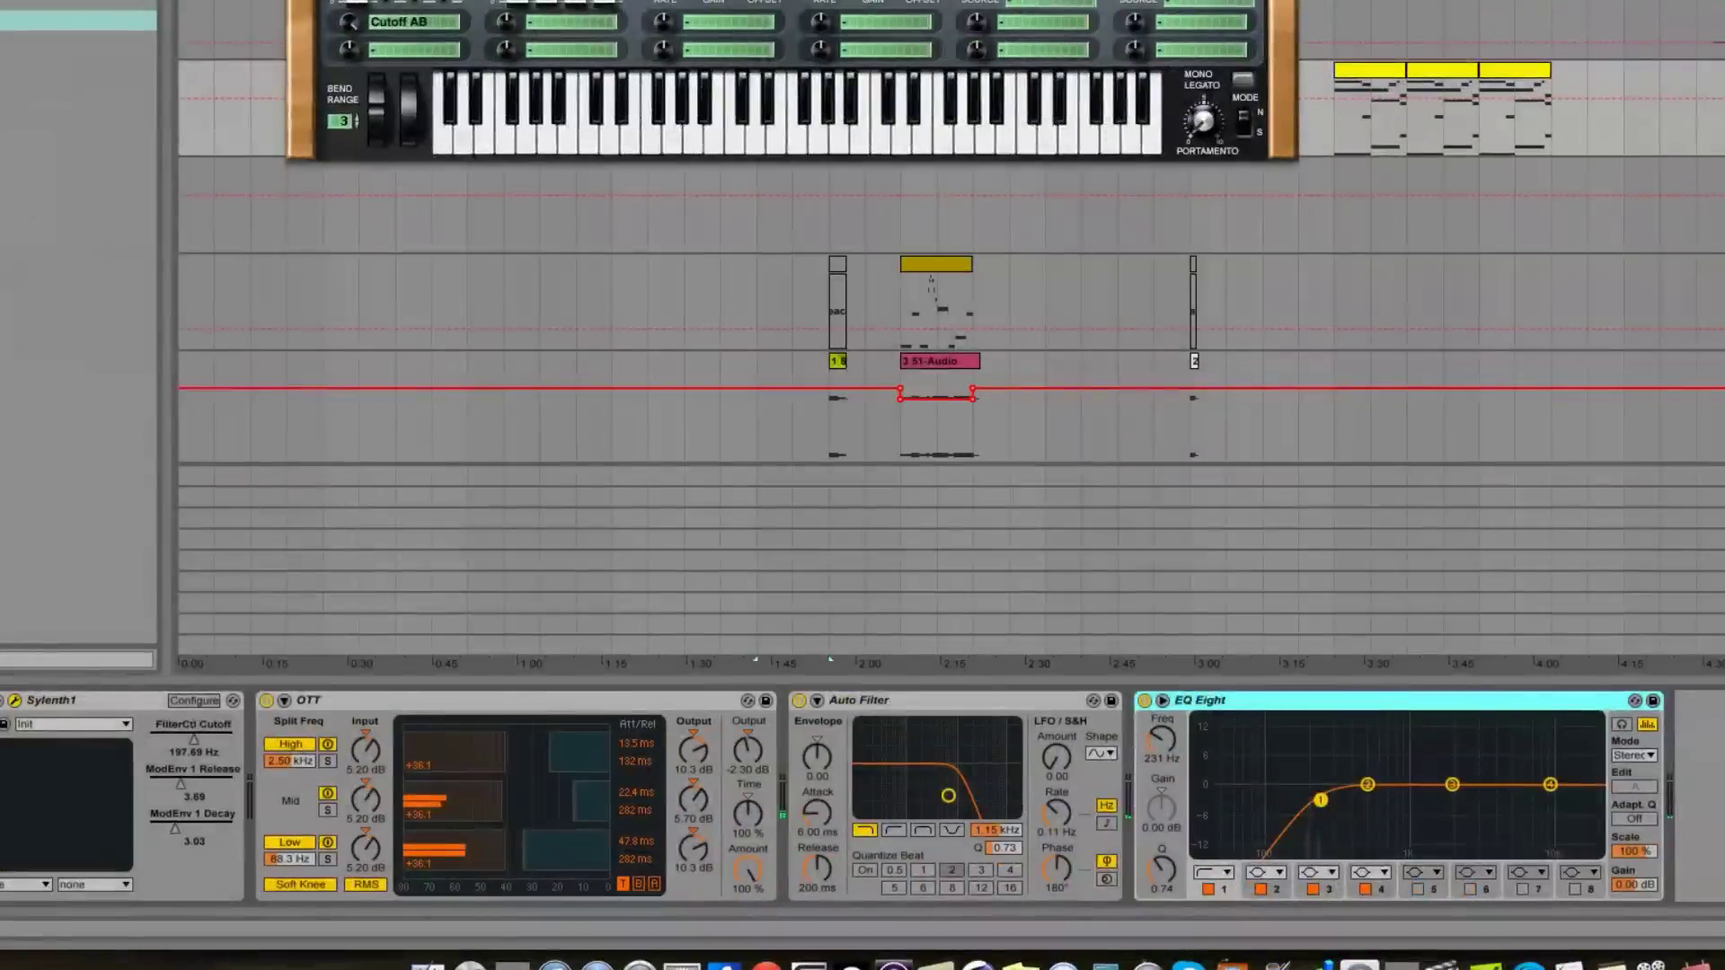
Step: Compare the 51-Audio clip at bar 81 with the Sub Bass MIDI clip above it, auditioning the audio version
scroll(882, 122, down, 3)
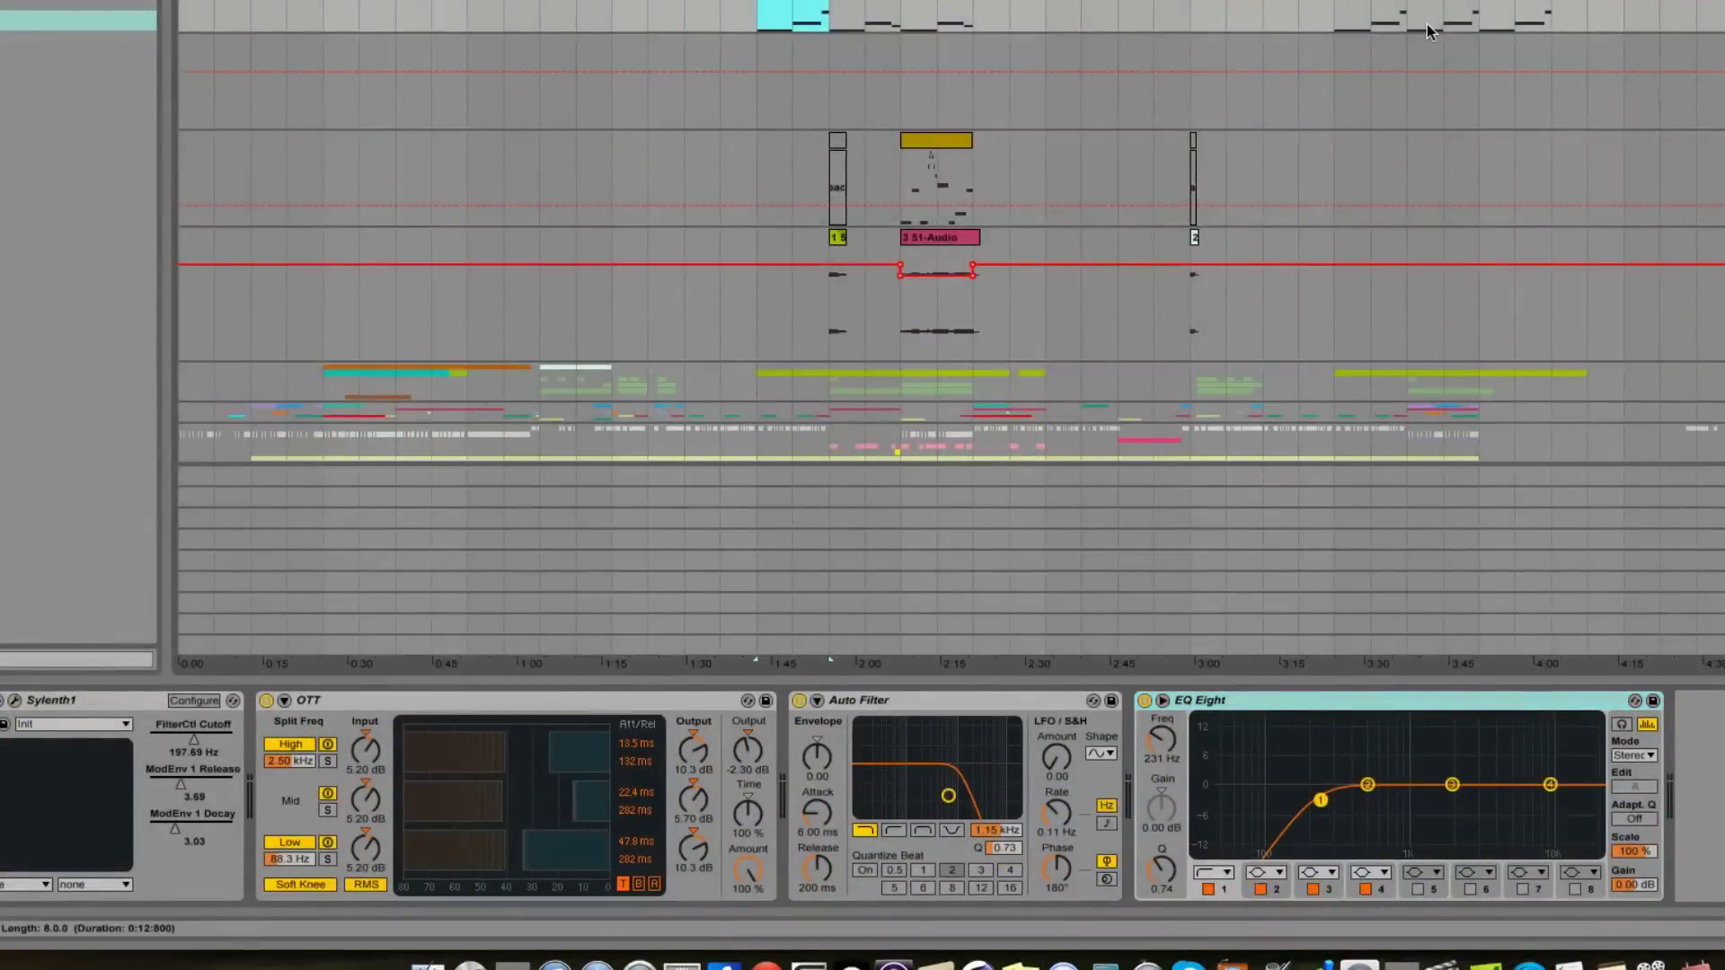
scroll(1427, 23, right, 10)
scroll(1428, 25, left, 9)
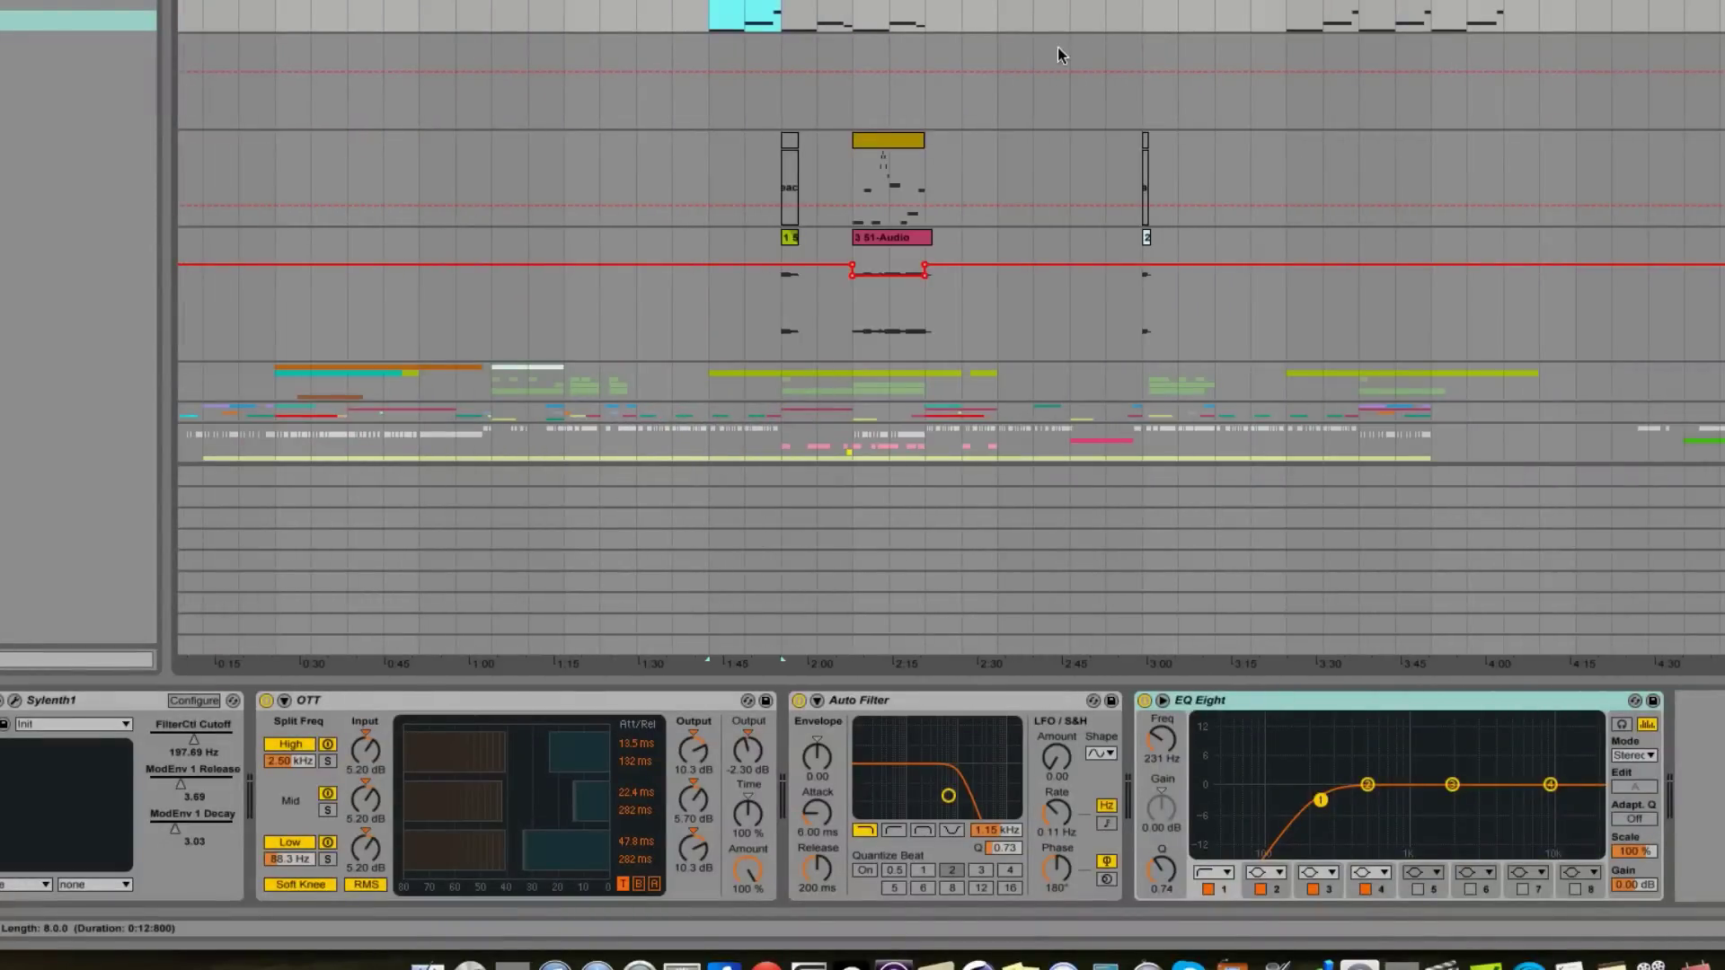
click(893, 239)
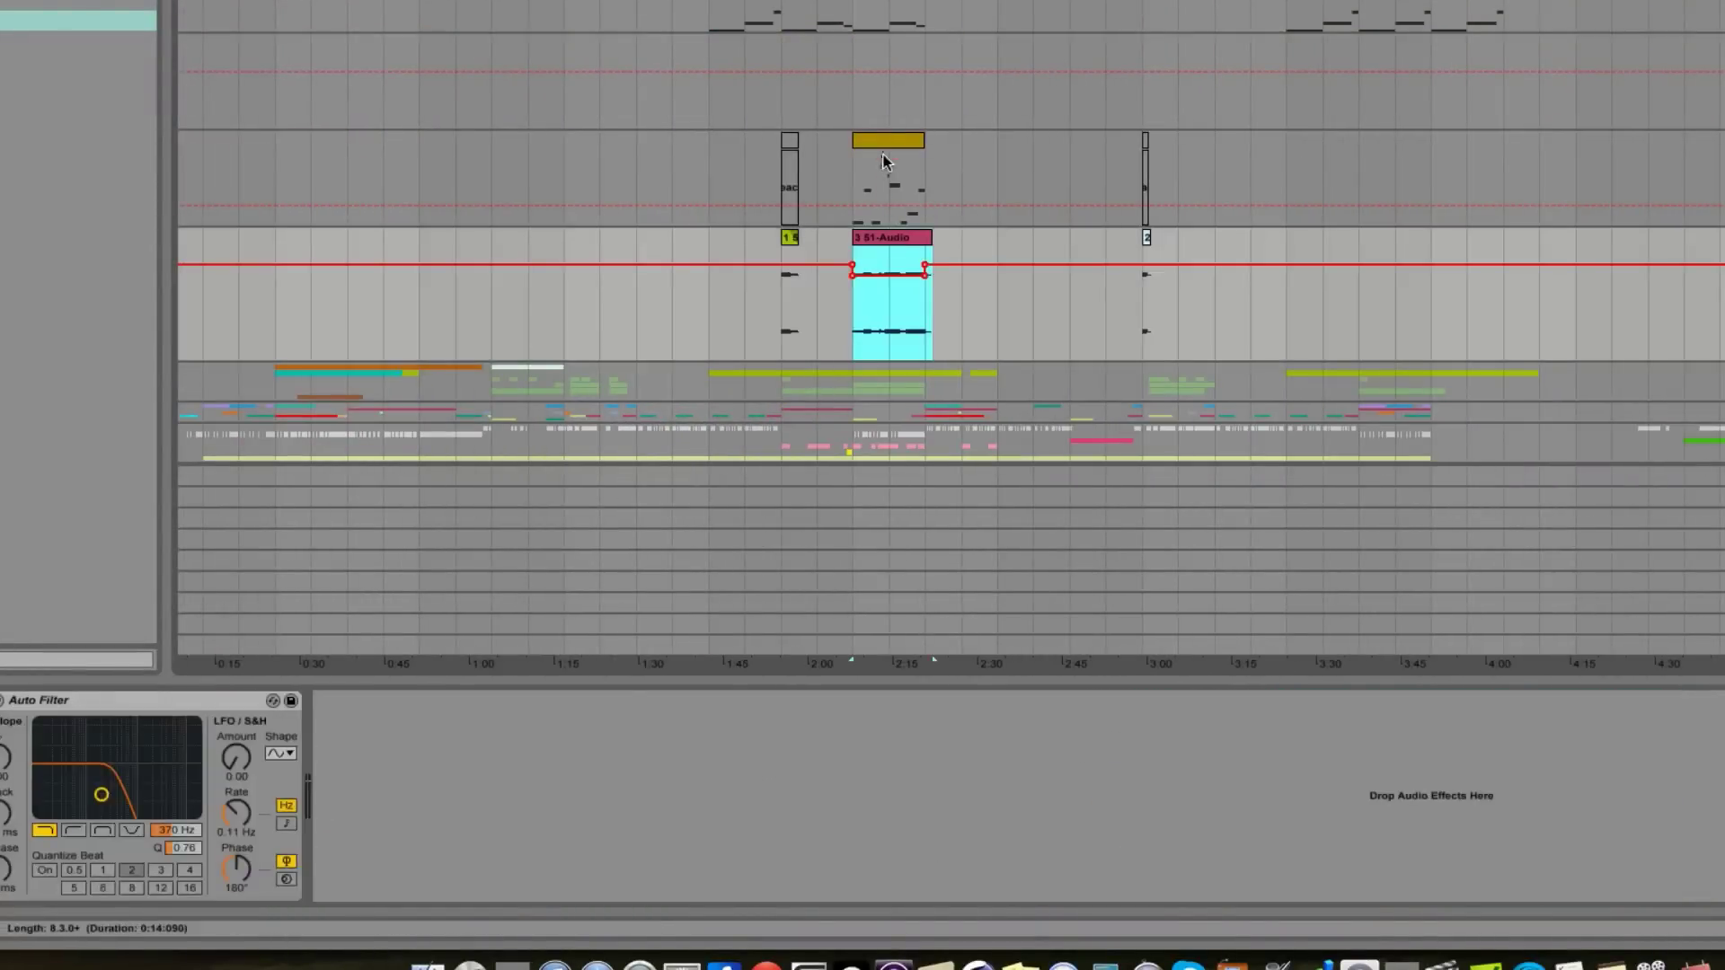
key(Up)
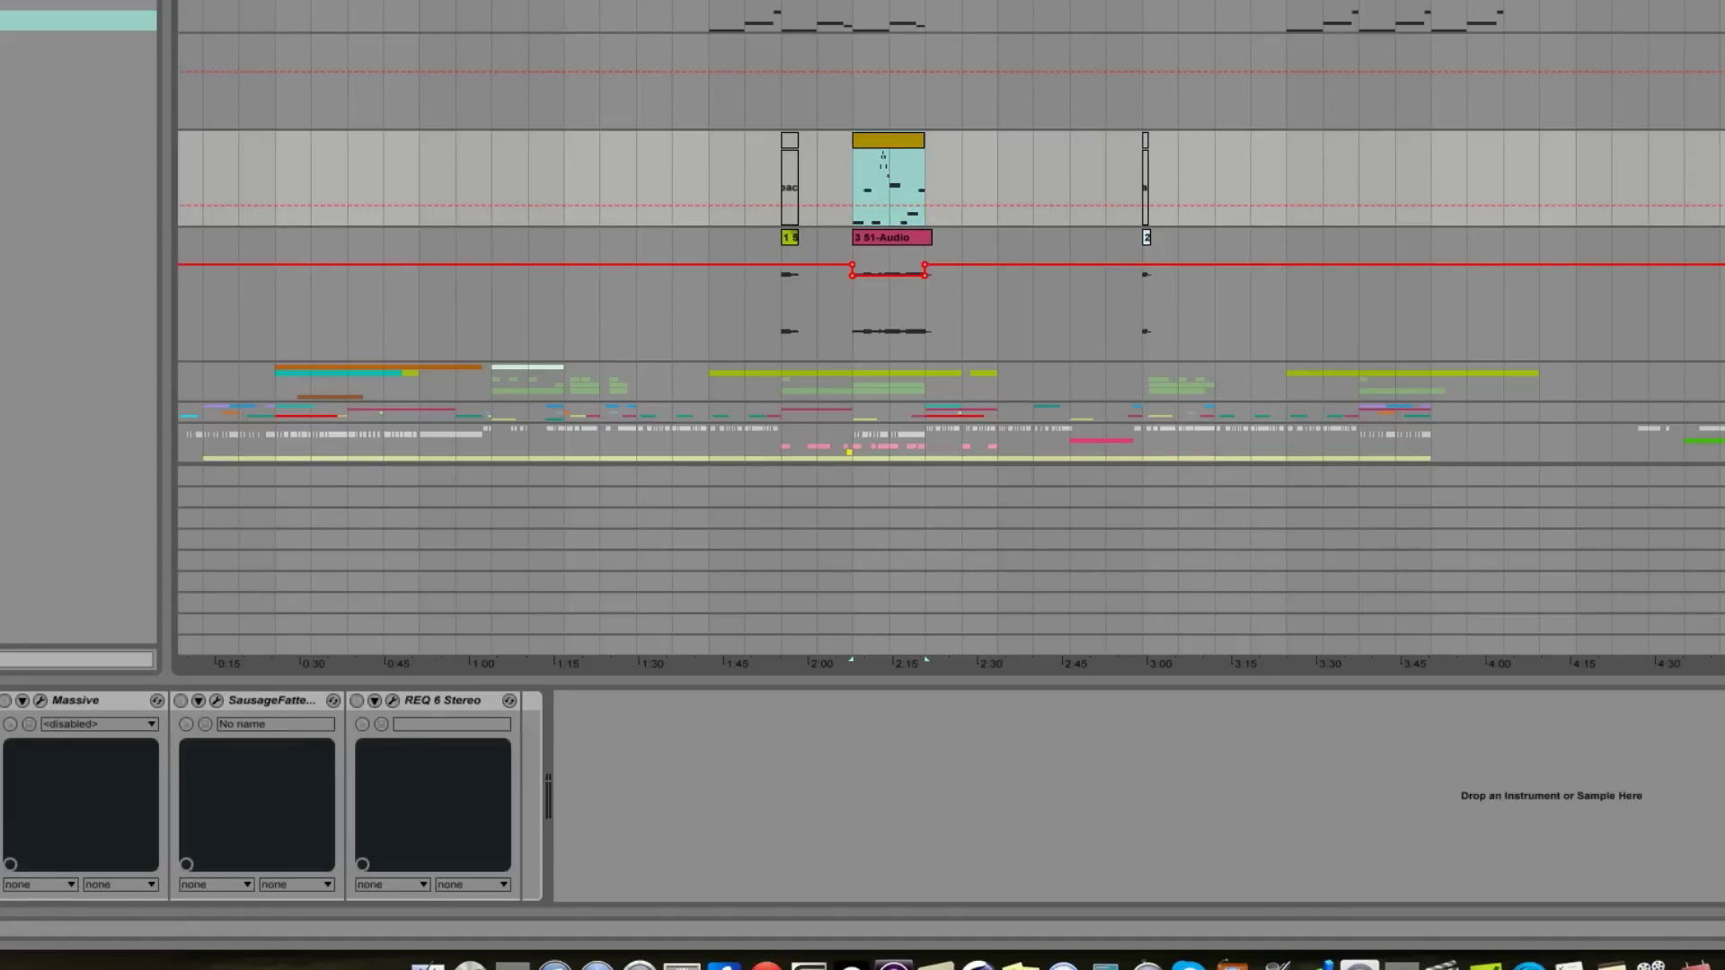
click(886, 238)
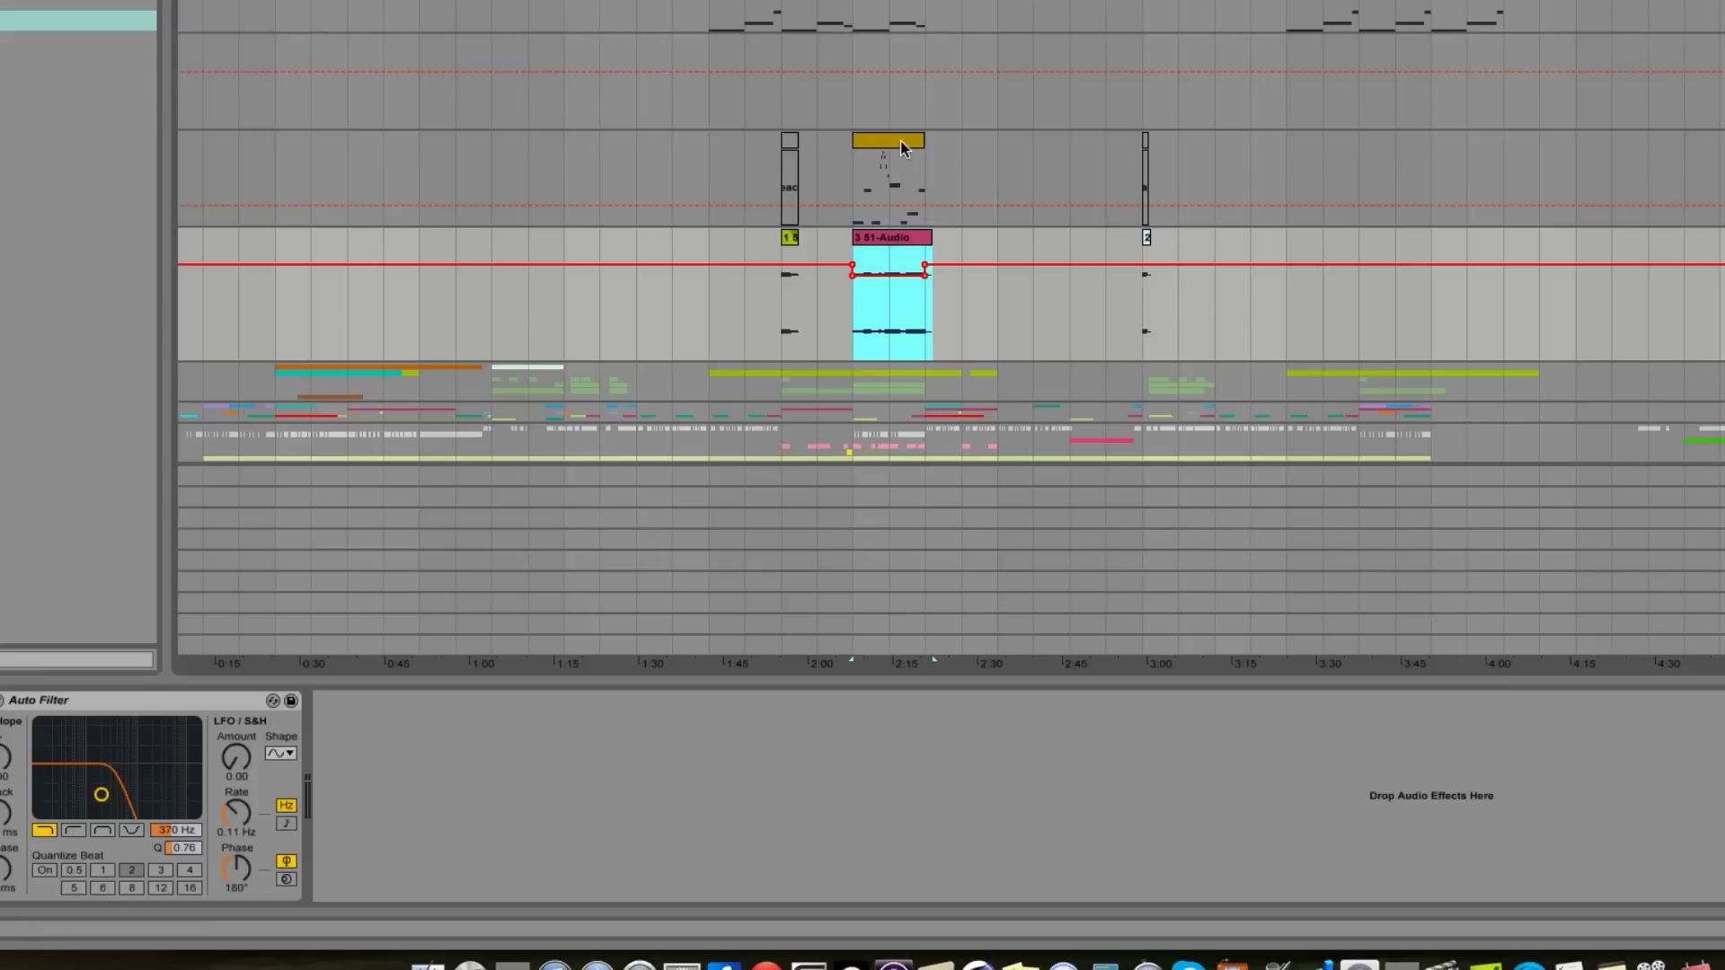
click(900, 144)
click(889, 244)
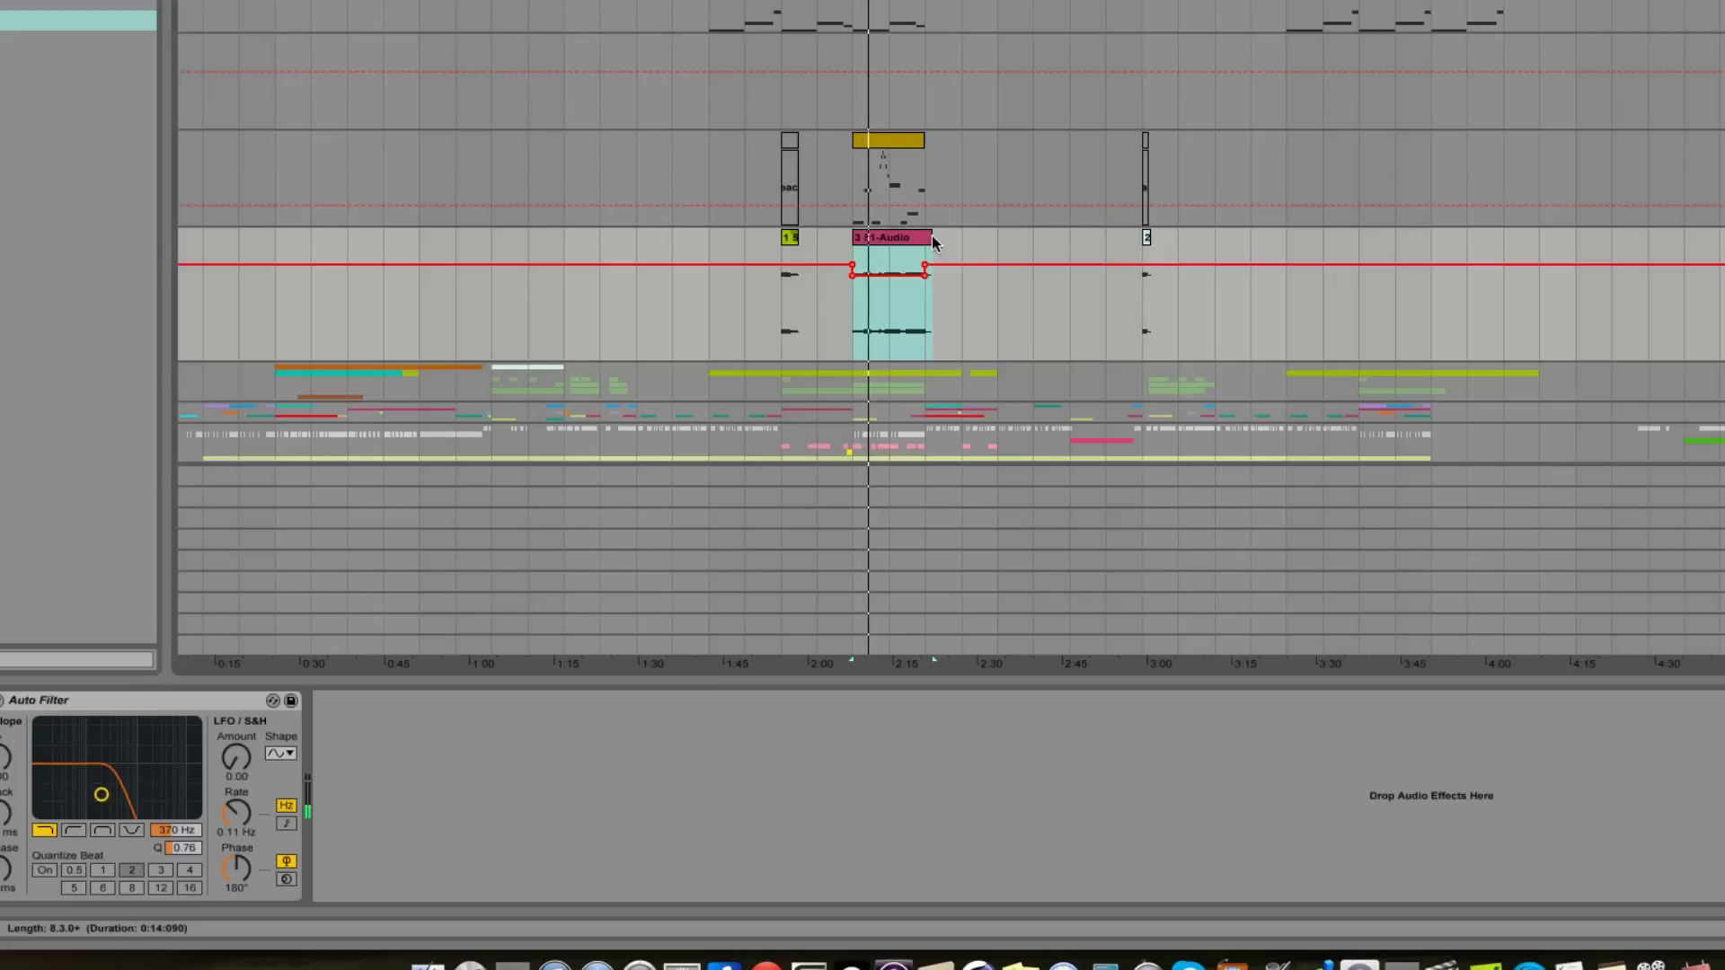
Step: Magnify the Sub Bass MIDI clip at bar 81 and place the insert marker at bar 84 on the audio track below
click(903, 144)
key(z)
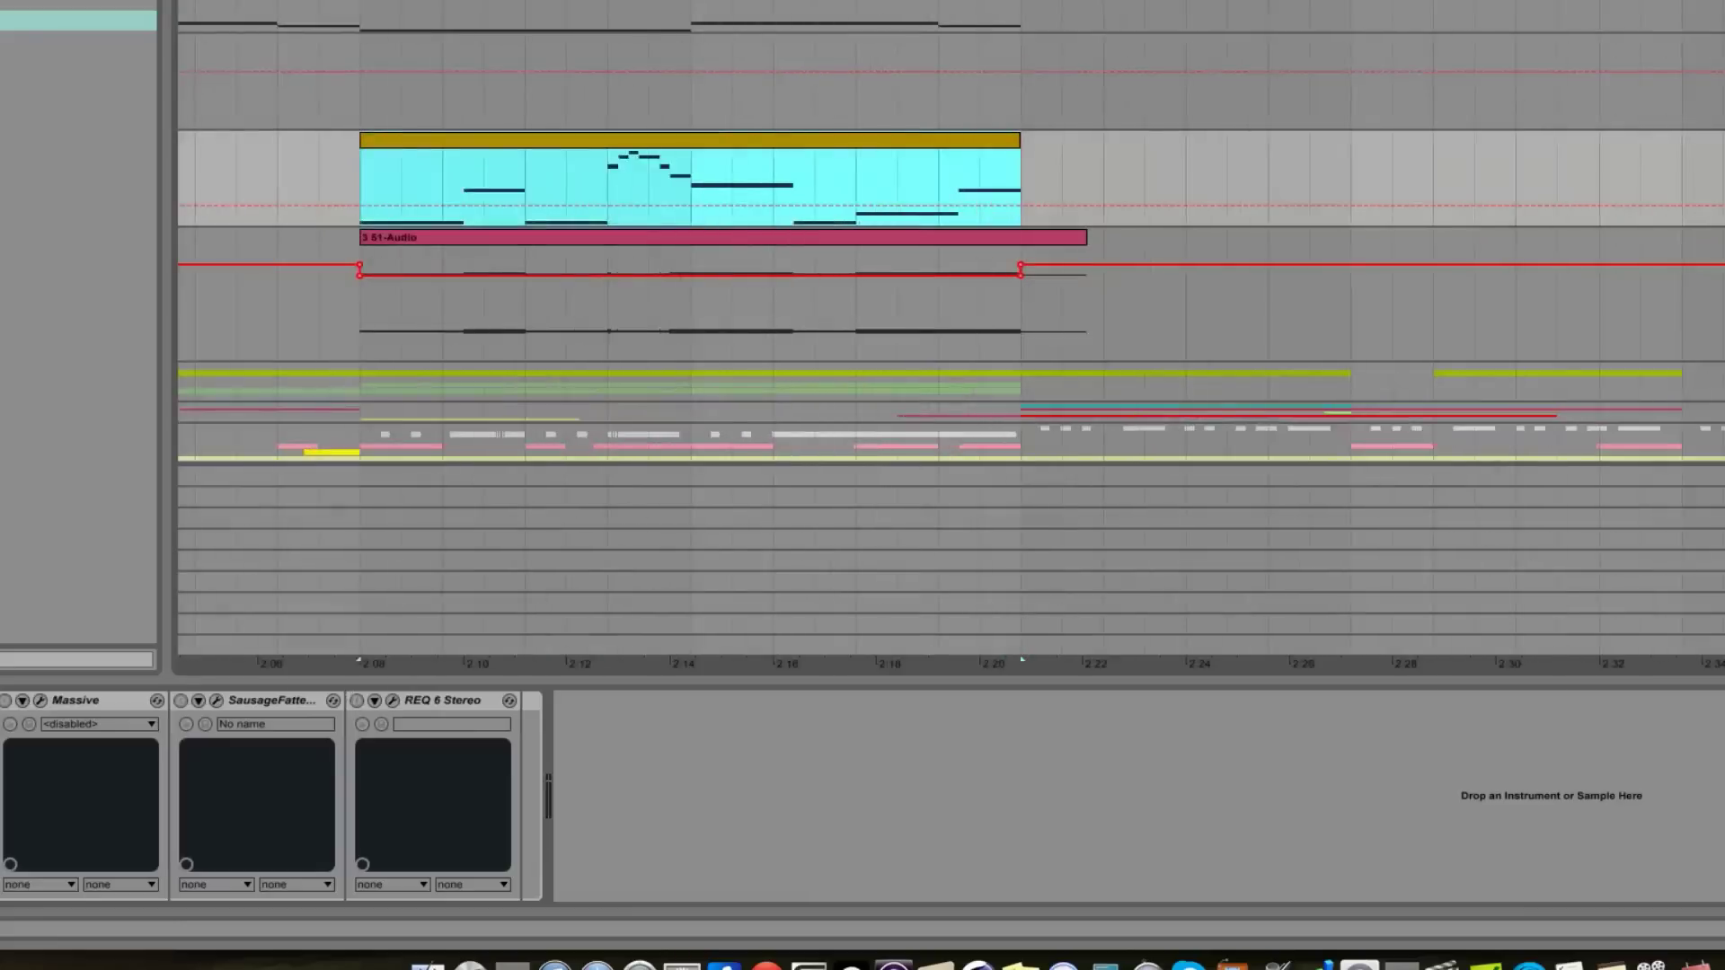
click(601, 325)
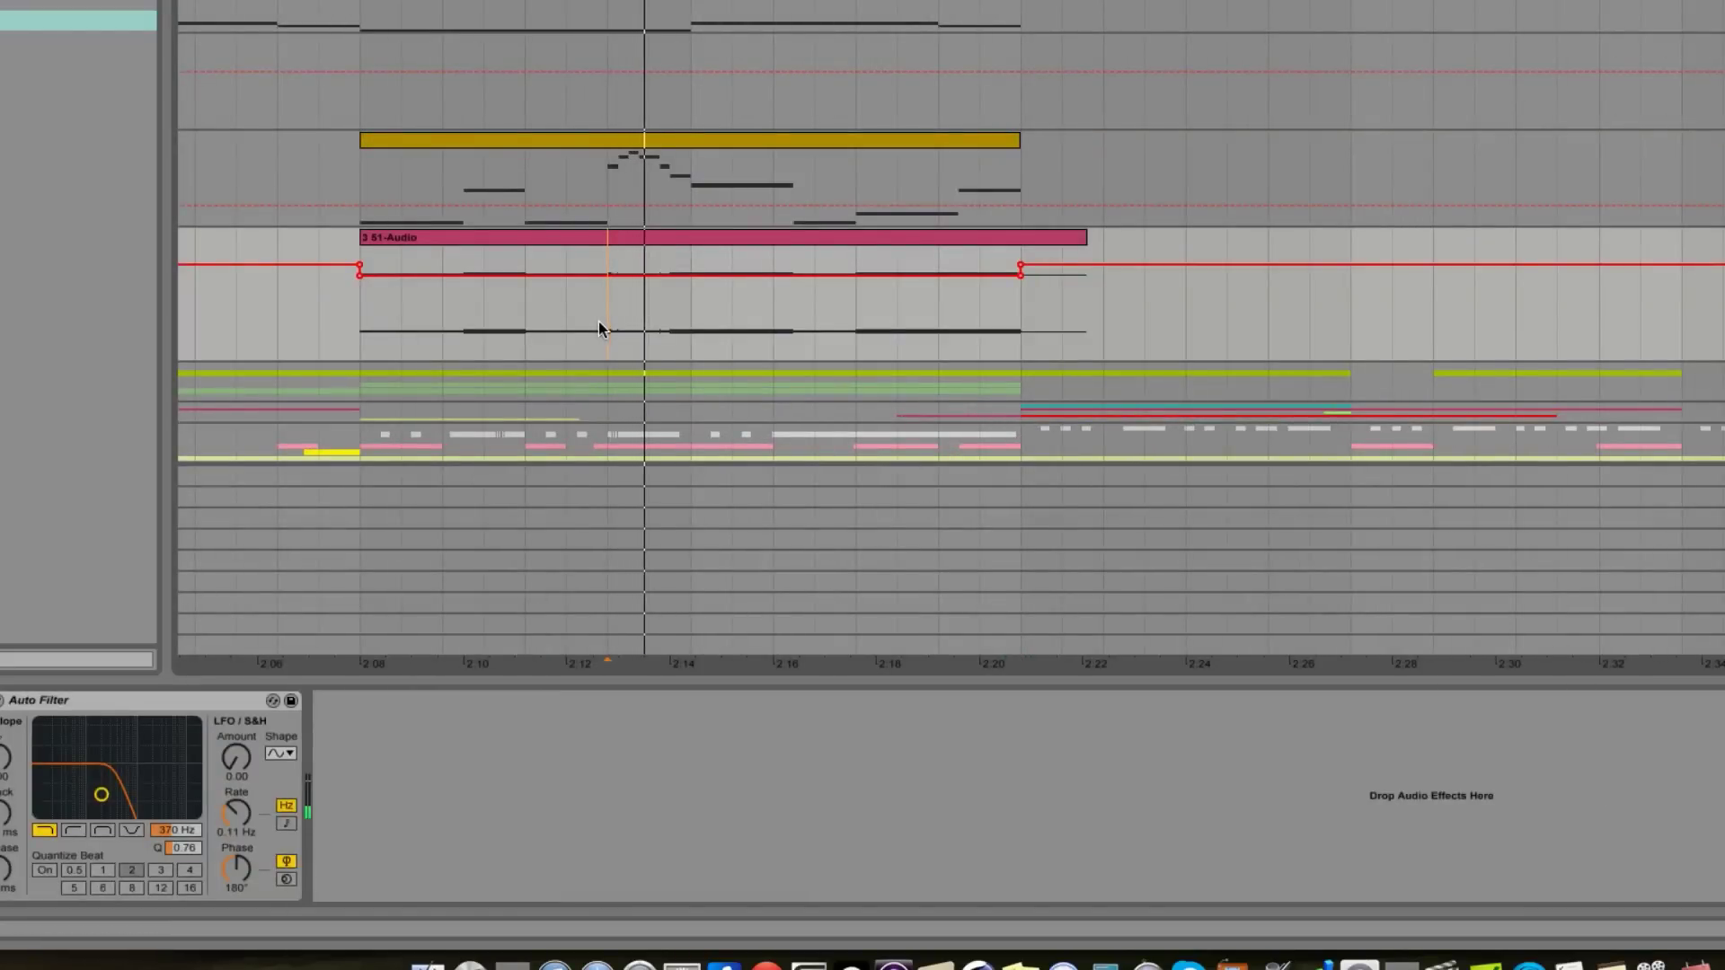
Step: Select the Sub Bass MIDI clip at bar 81, inspect the track's Massive synth, and close the plug-in window
click(644, 138)
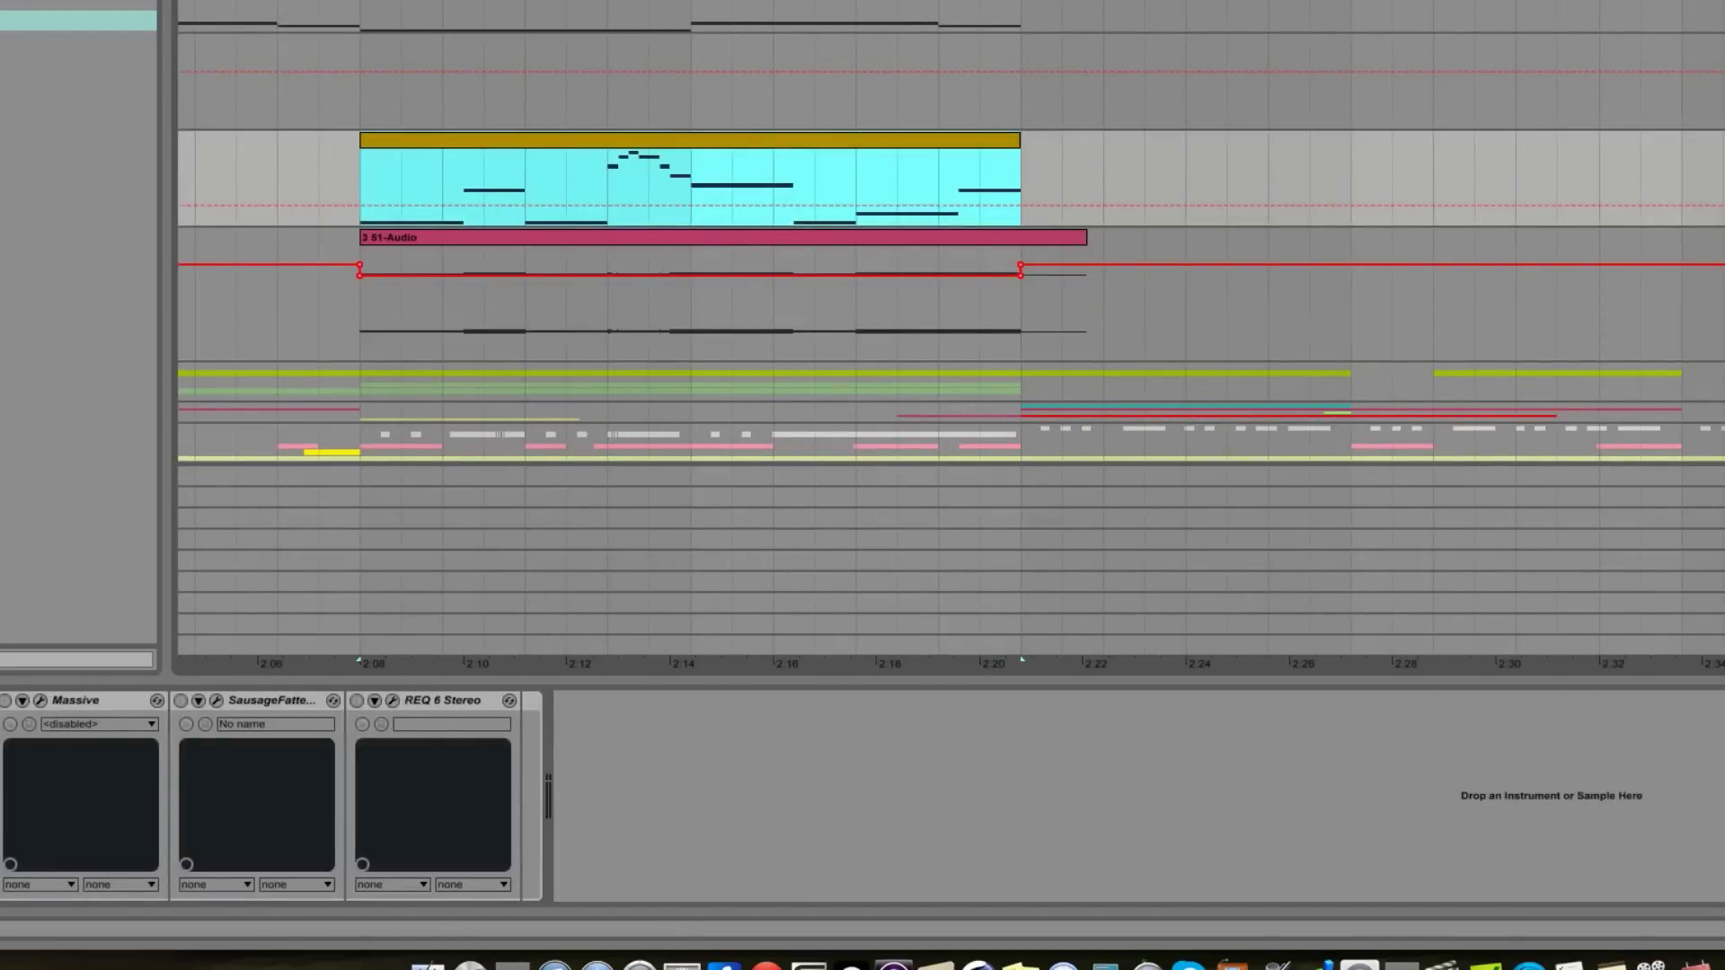
click(42, 701)
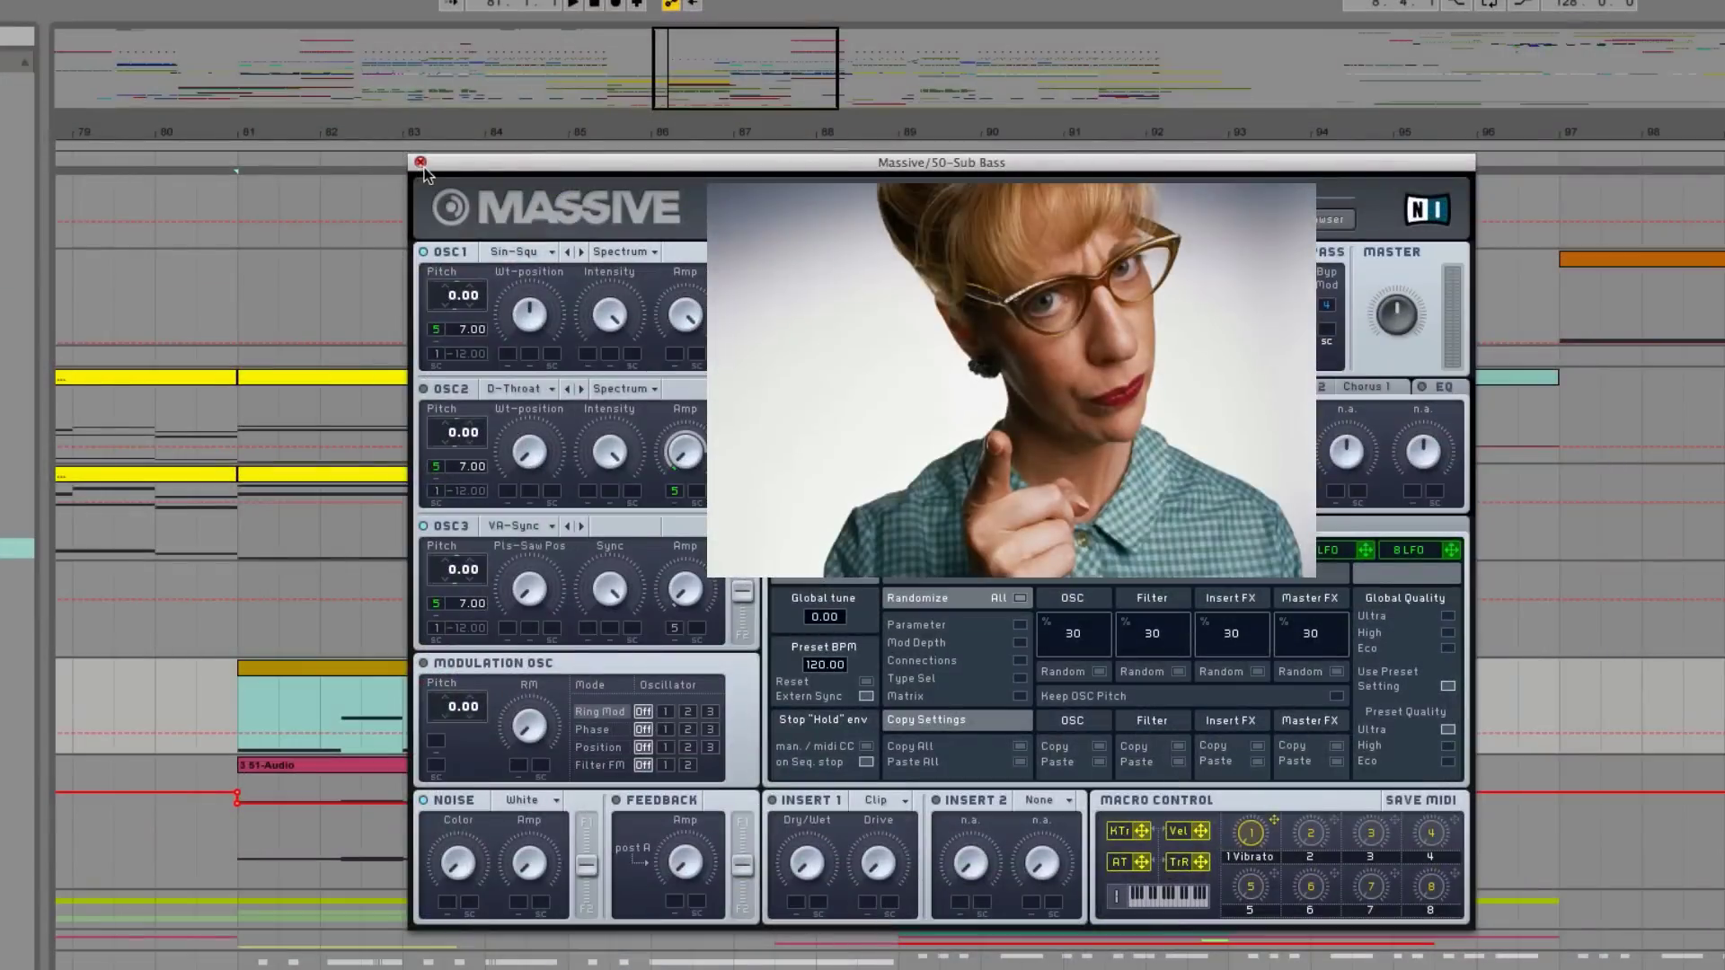
click(425, 167)
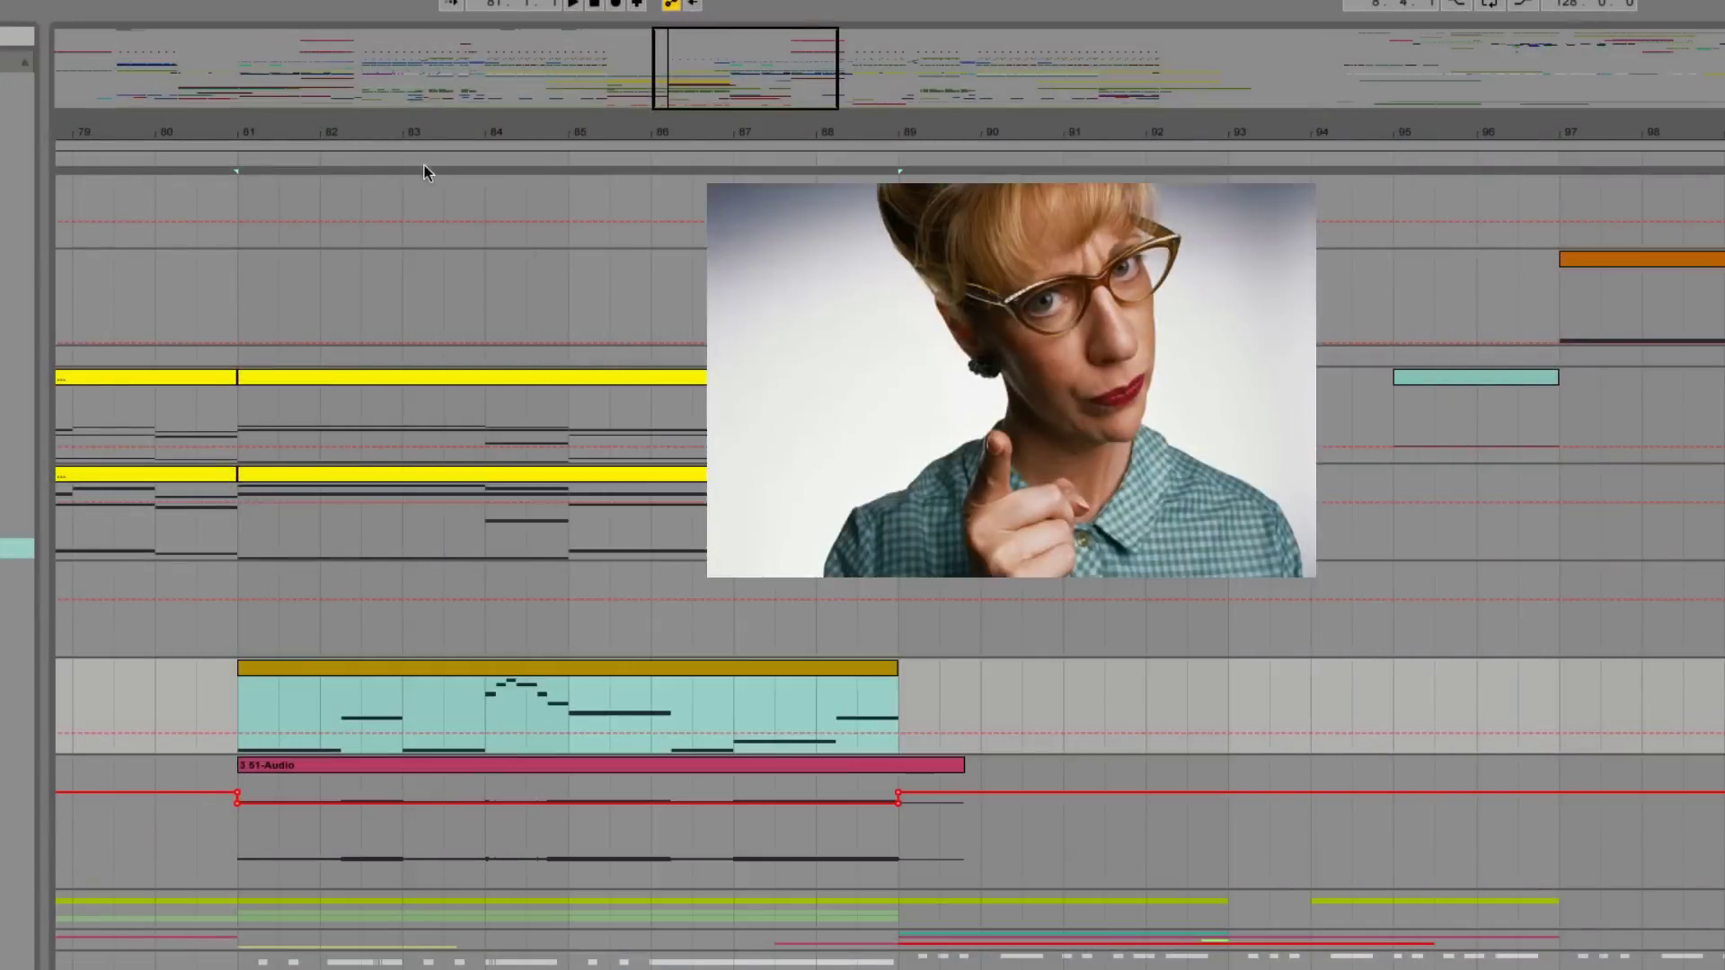
Step: Survey the surrounding arrangement and the tracks higher up, and start playback from bar 81
drag(868, 144, 903, 898)
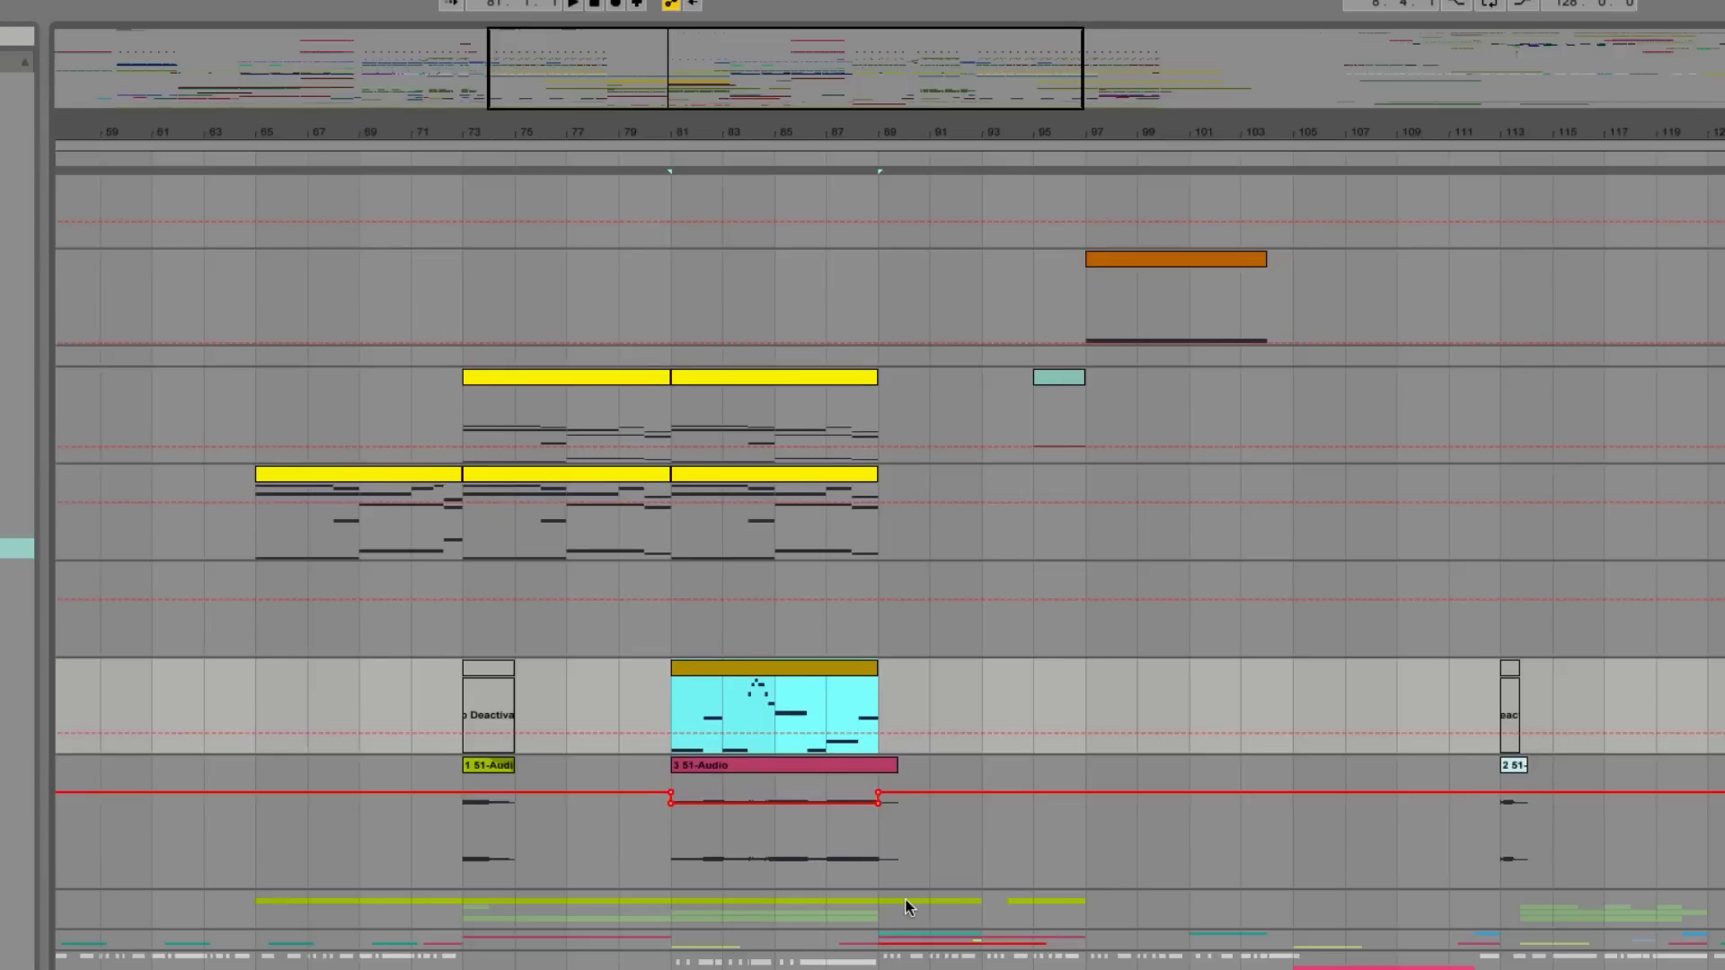
scroll(1010, 841, right, 2)
scroll(1010, 840, right, 10)
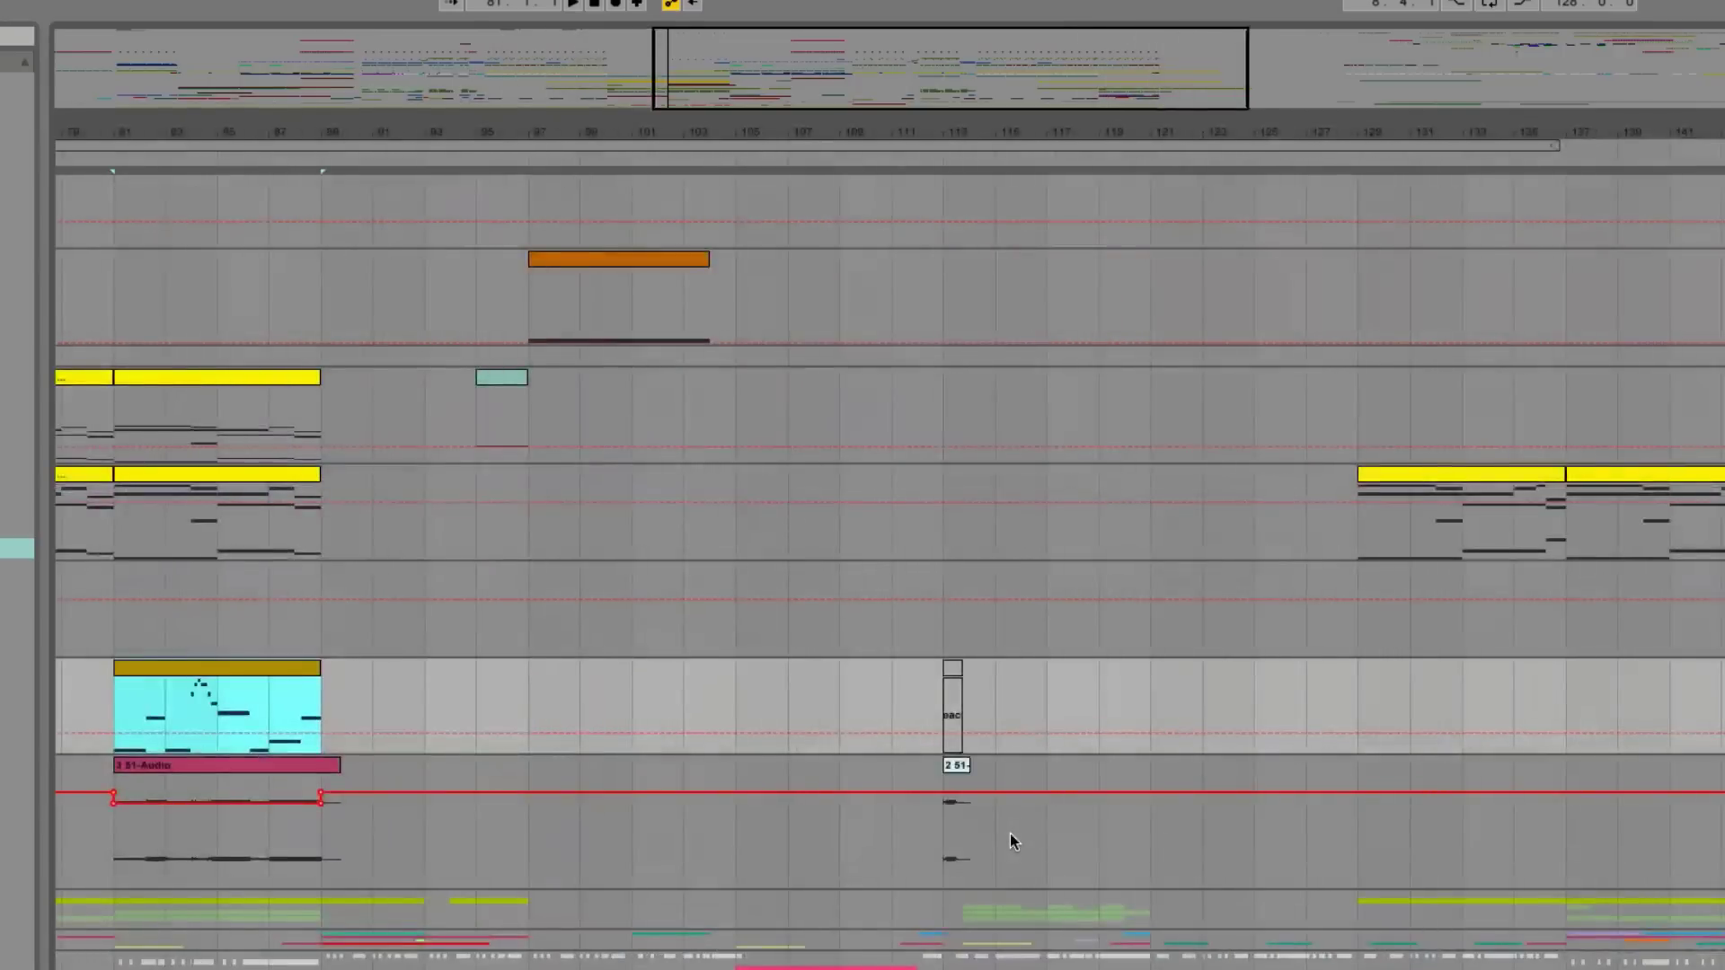
scroll(1009, 834, left, 12)
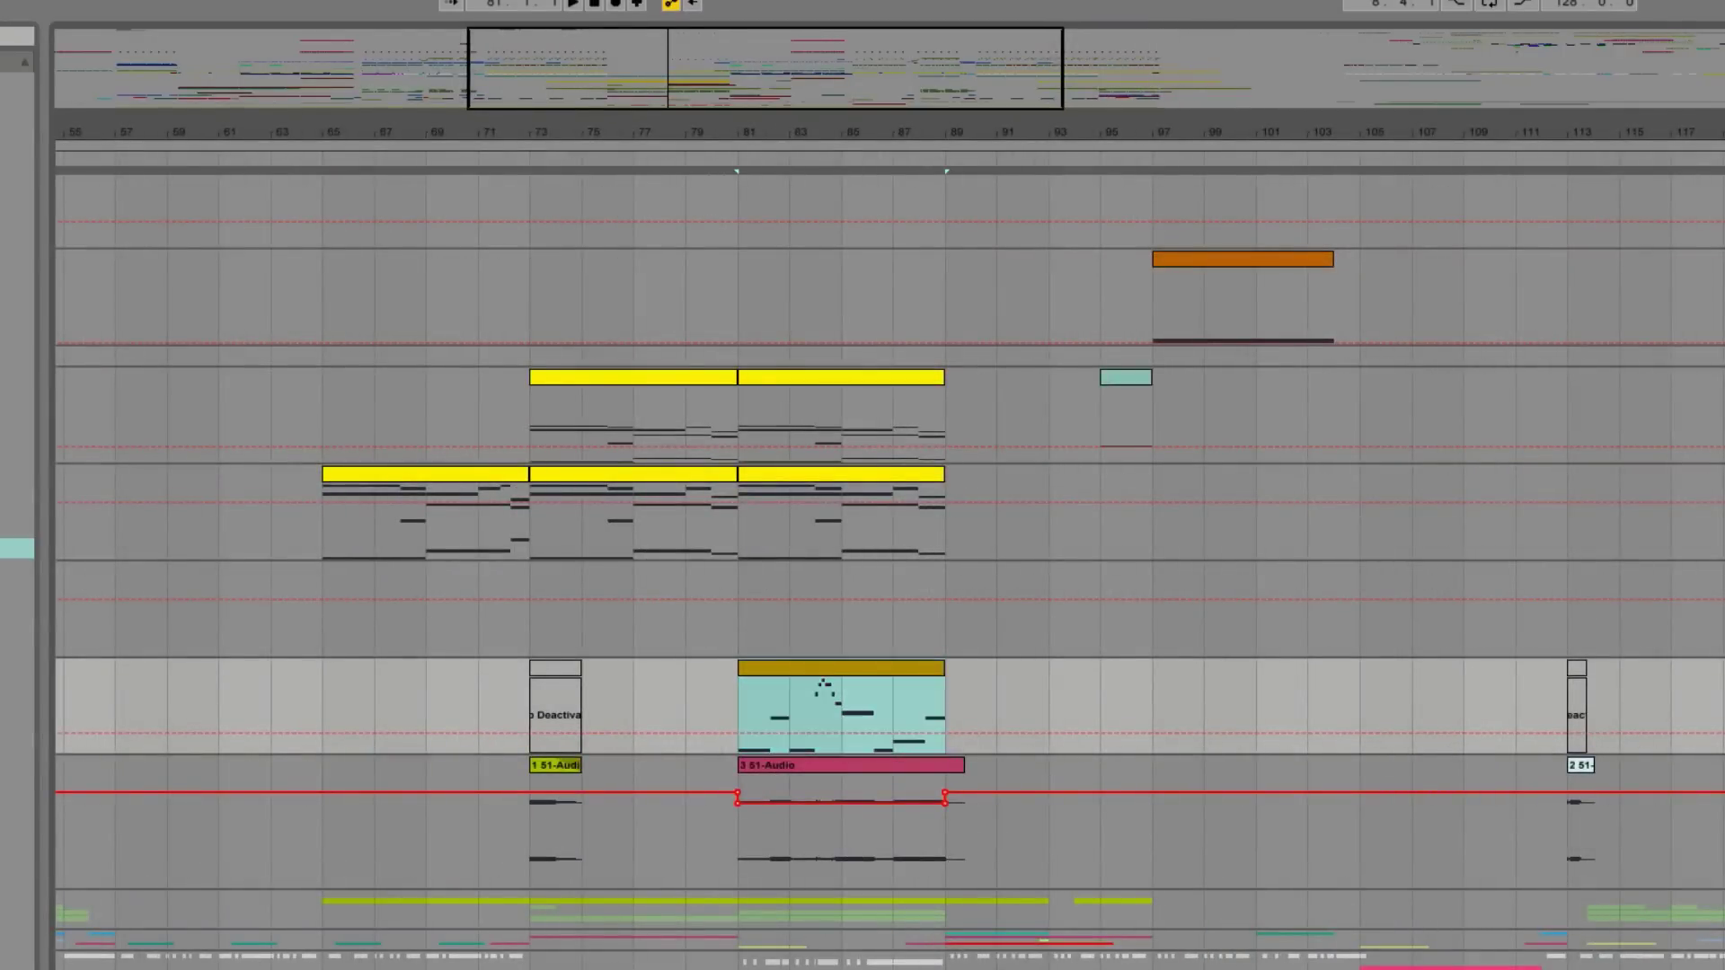
scroll(1692, 759, up, 10)
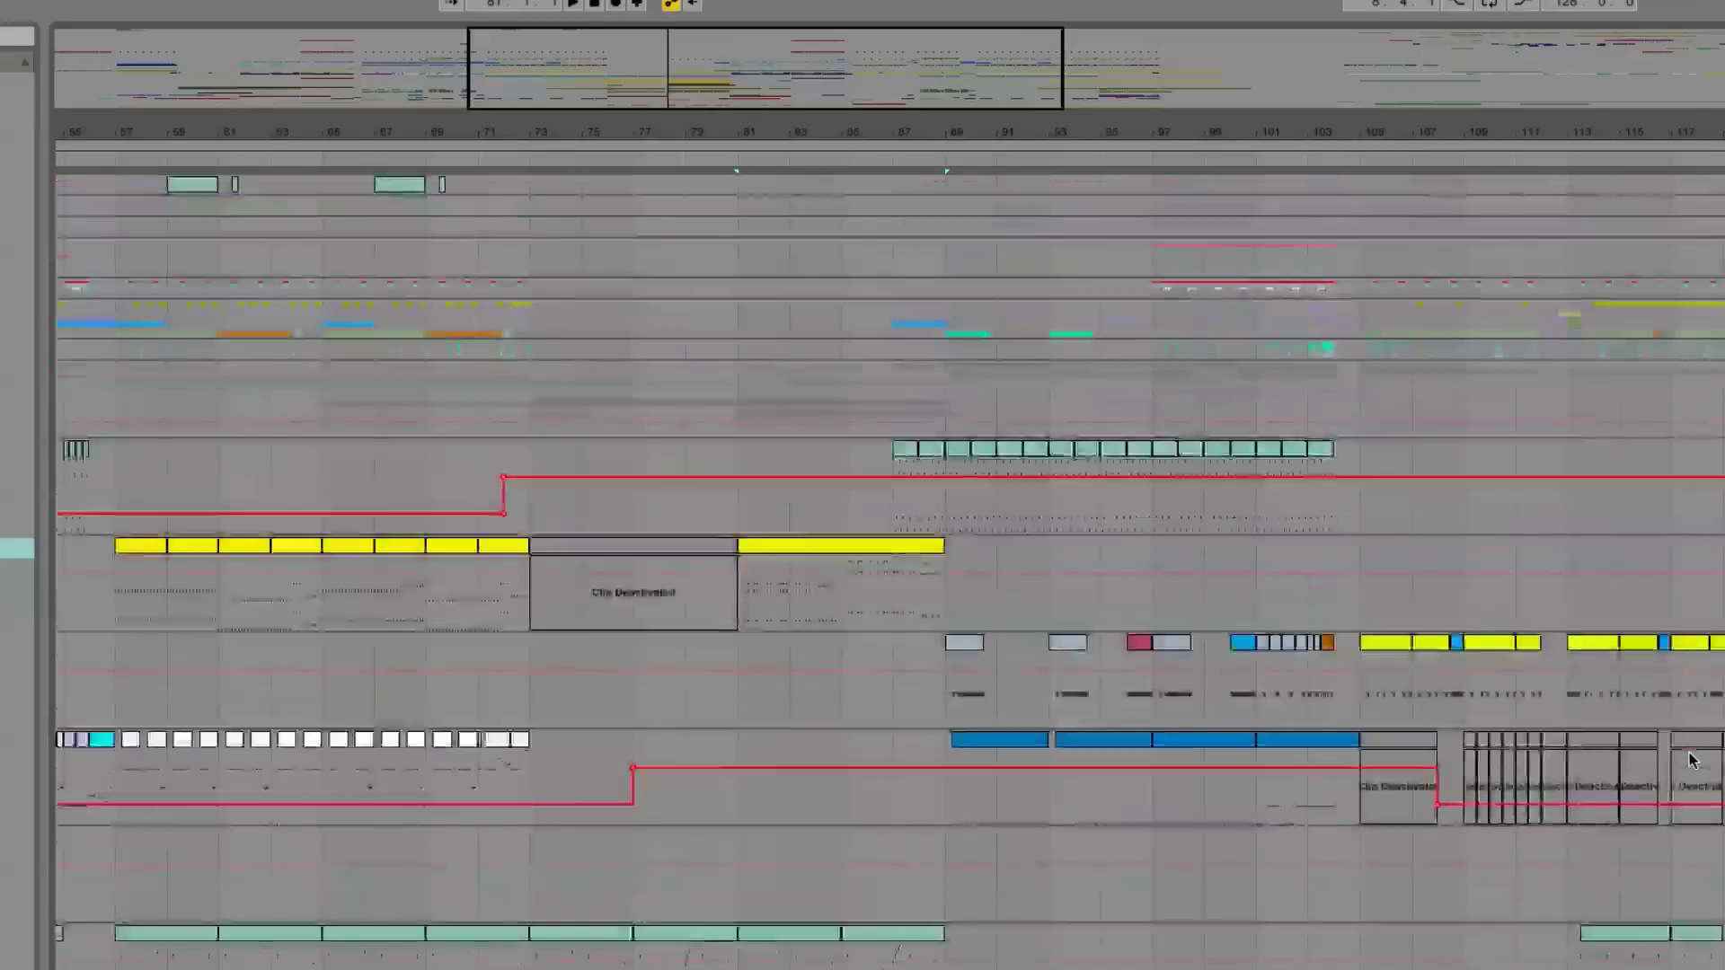
key(space)
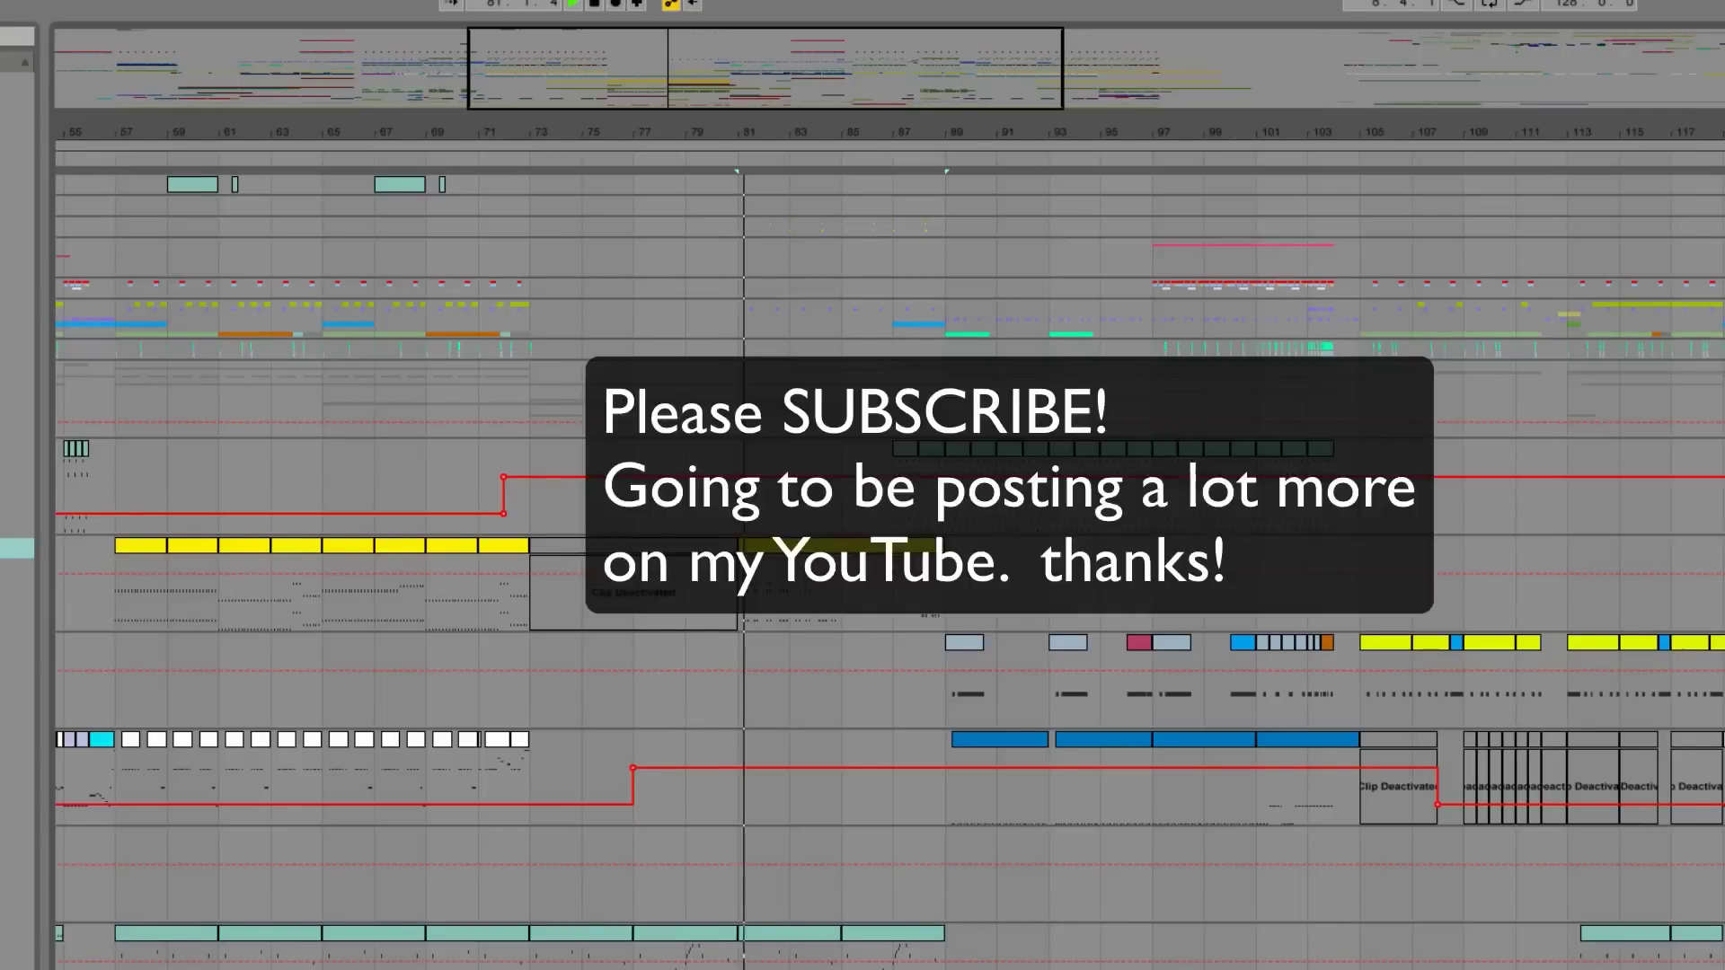